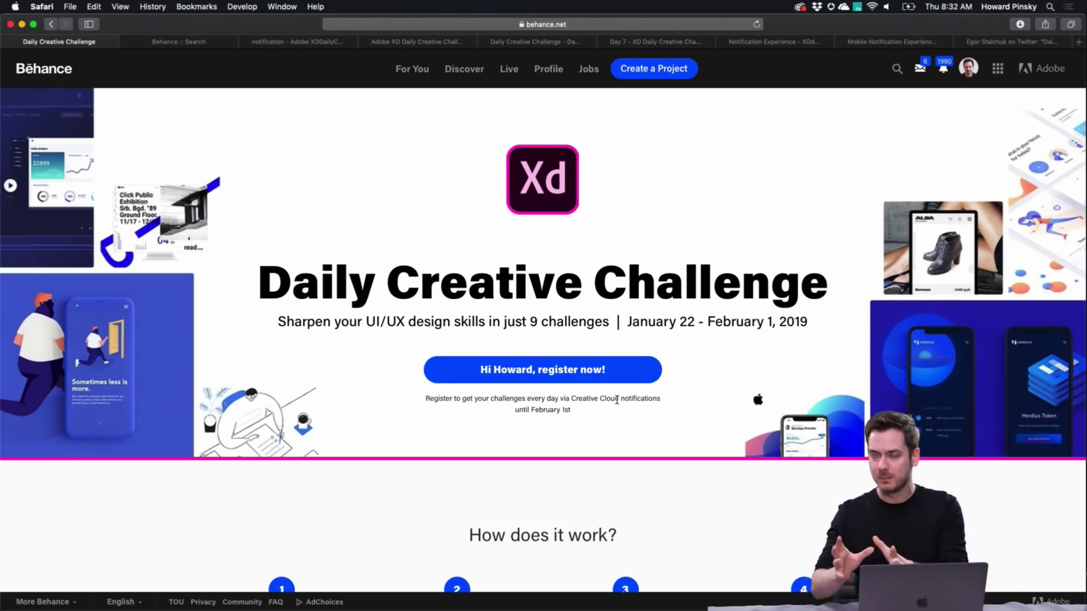
Step: Read the "How does it work?" steps on the Daily Creative Challenge page and continue to the Next Steps section
scroll(617, 400, "down", 5)
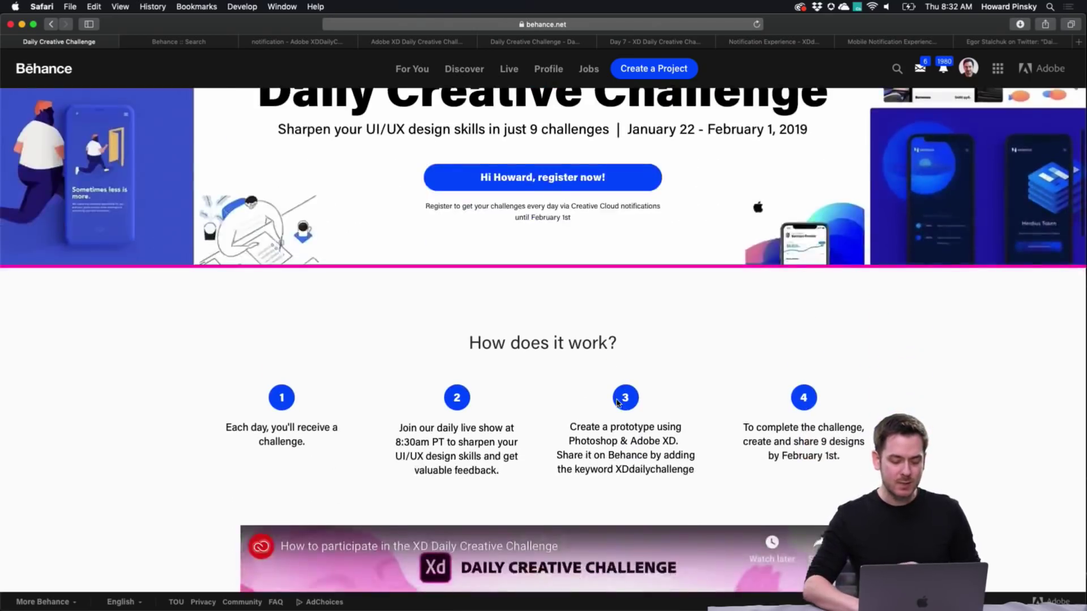
scroll(618, 403, "up", 2)
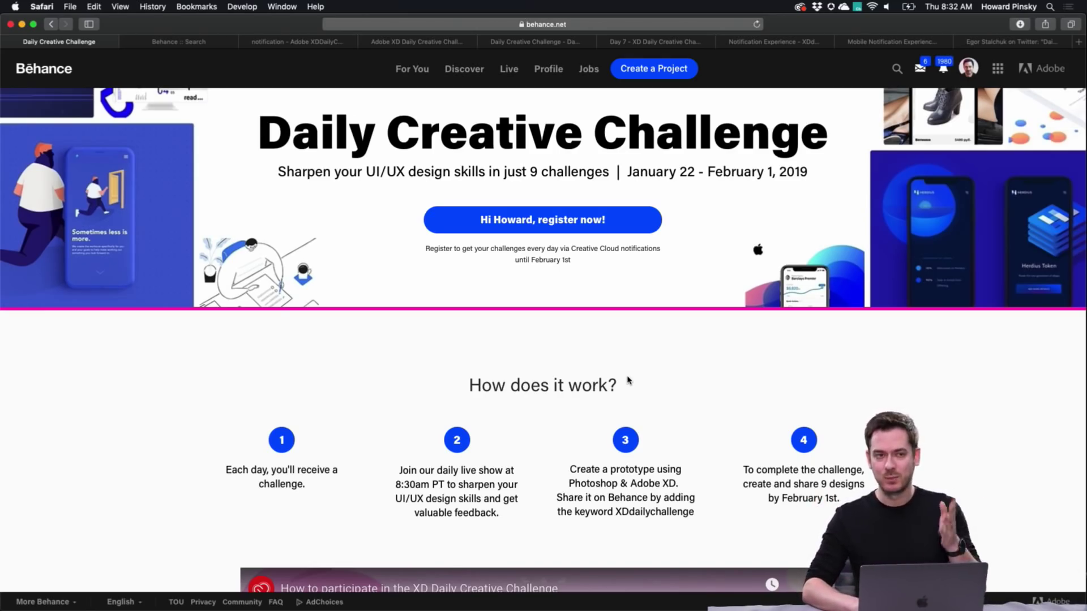
scroll(627, 380, "down", 5)
scroll(251, 225, "up", 5)
scroll(250, 225, "right", 5)
scroll(357, 245, "up", 3)
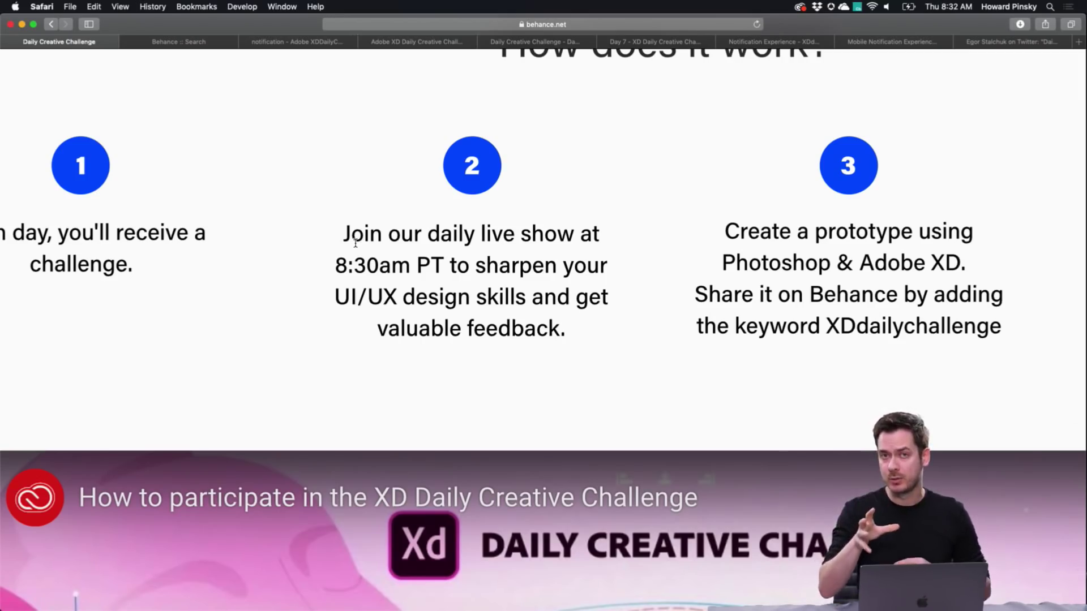
scroll(356, 244, "up", 1)
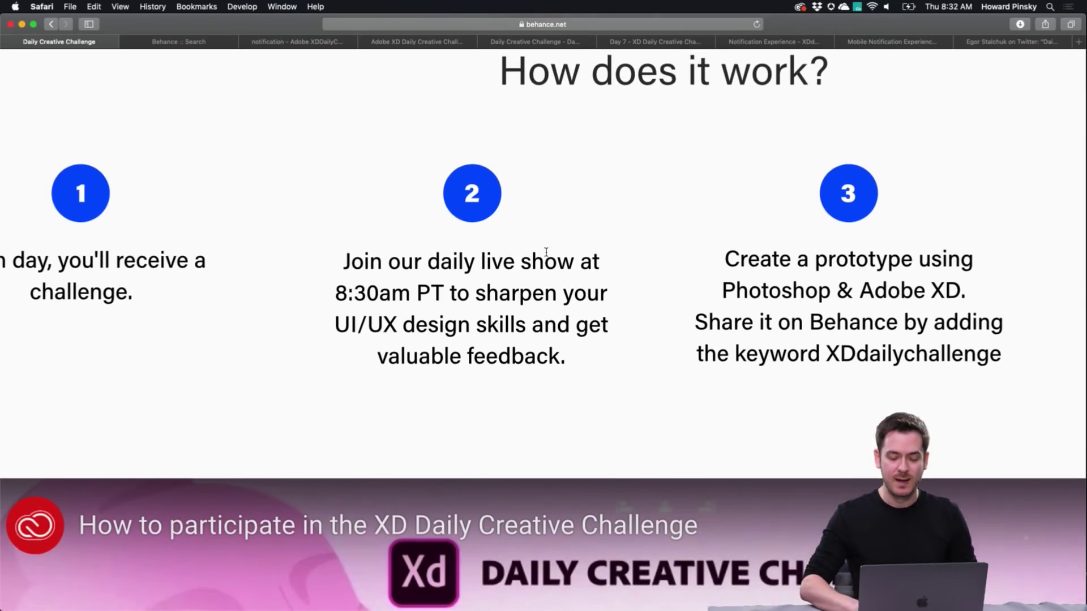
scroll(550, 253, "right", 5)
scroll(550, 253, "down", 1)
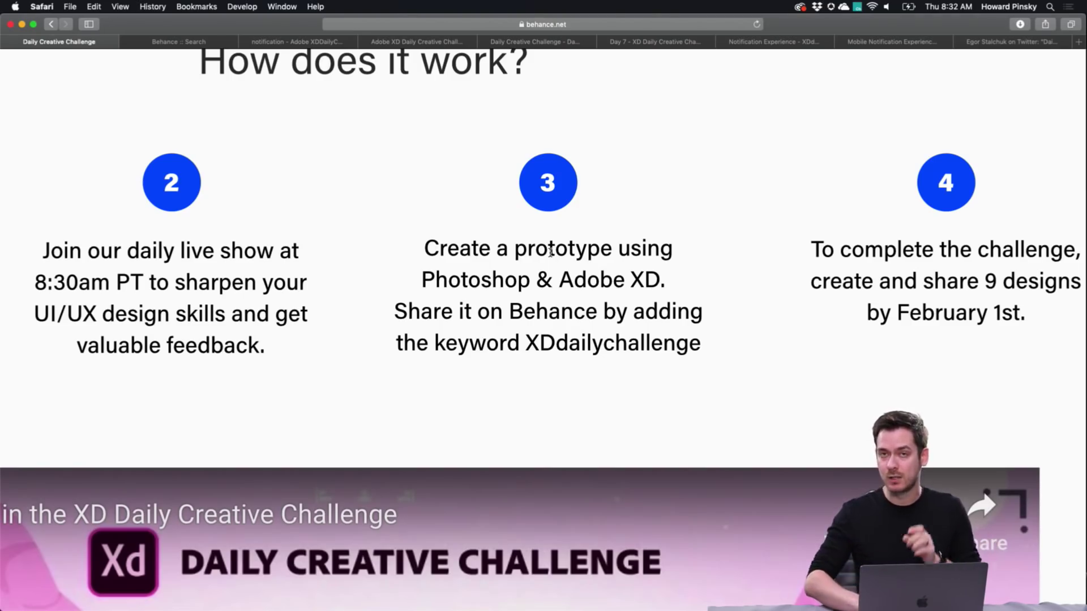
scroll(550, 251, "up", 1)
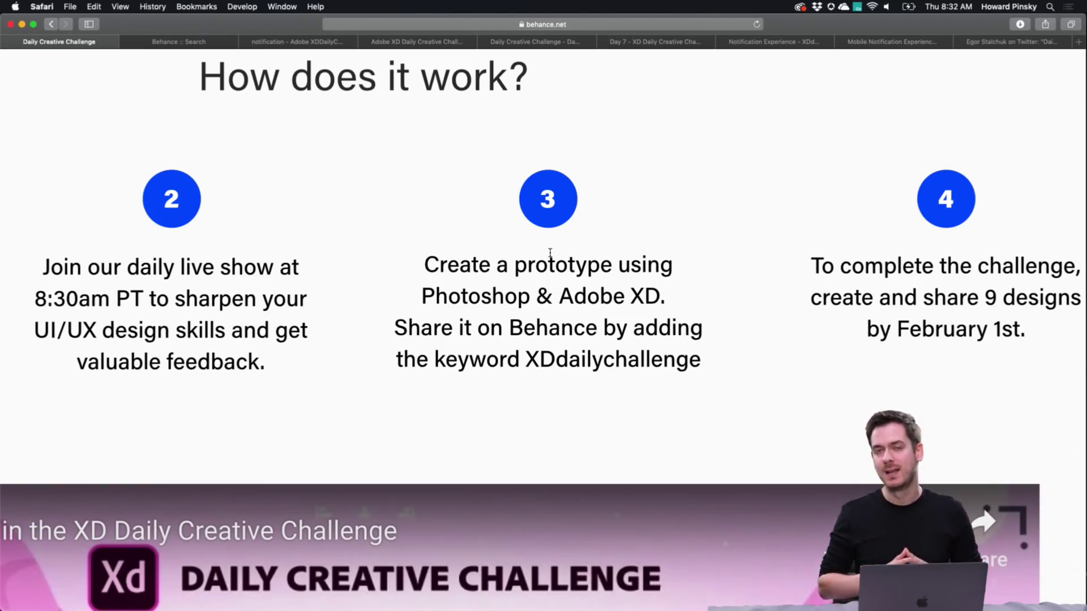
scroll(549, 253, "down", 1)
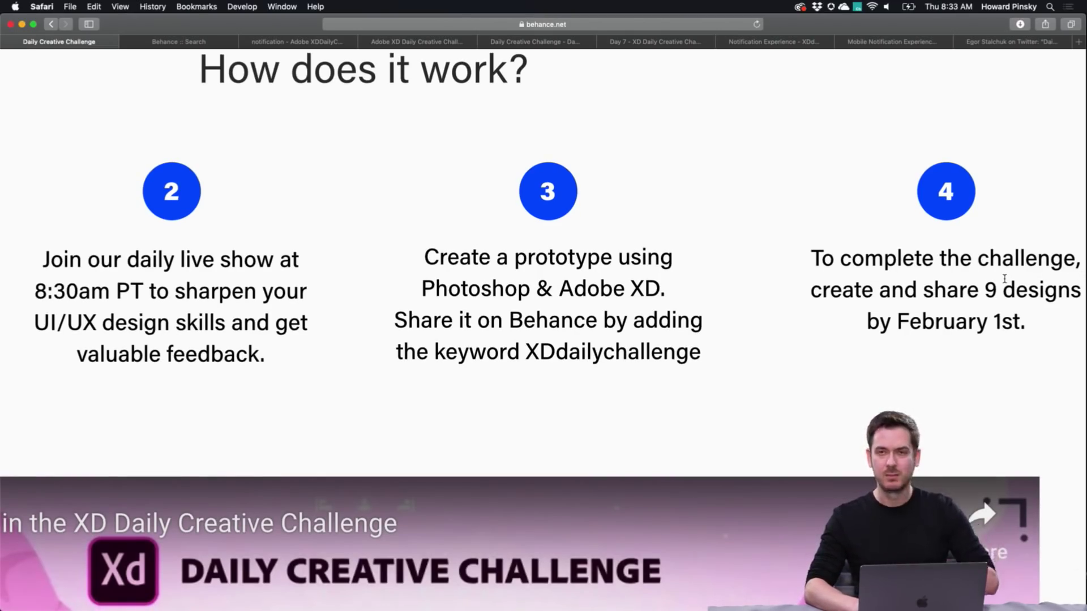
scroll(1005, 279, "down", 5)
scroll(1005, 279, "down", 3)
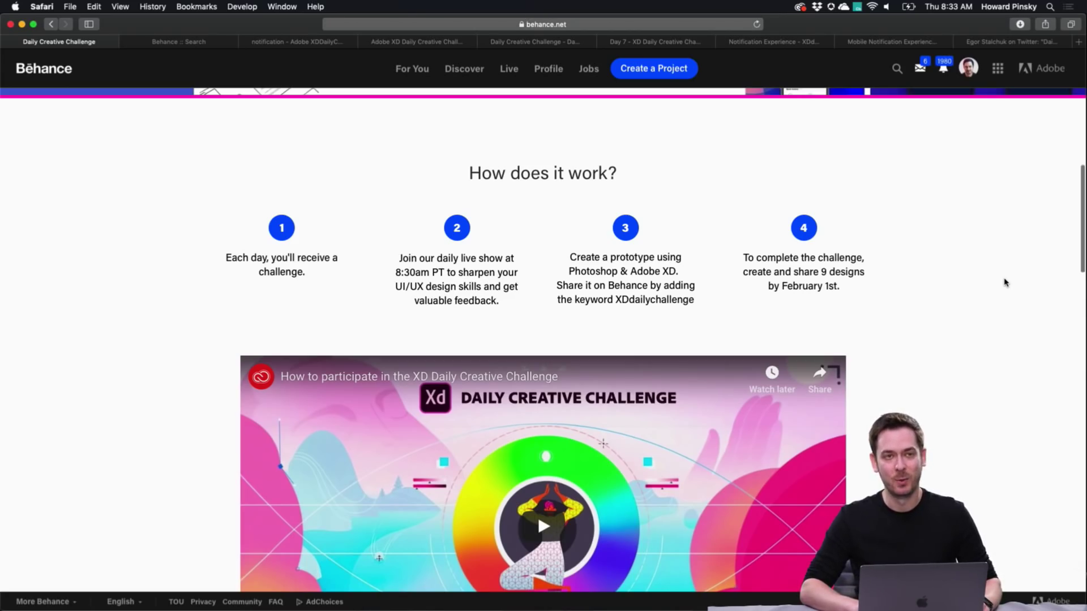
scroll(1005, 281, "down", 10)
scroll(1005, 282, "down", 1)
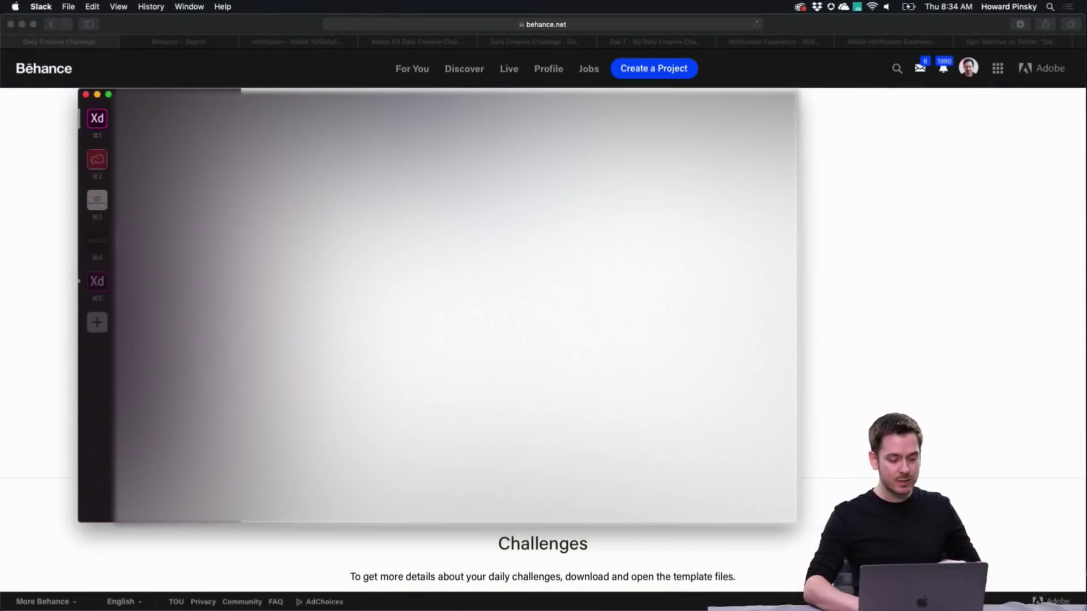
Step: Browse the Adobe XD workspace in Slack, viewing its introductions, ask_a_question and design_feedback channels
left_click(97, 281)
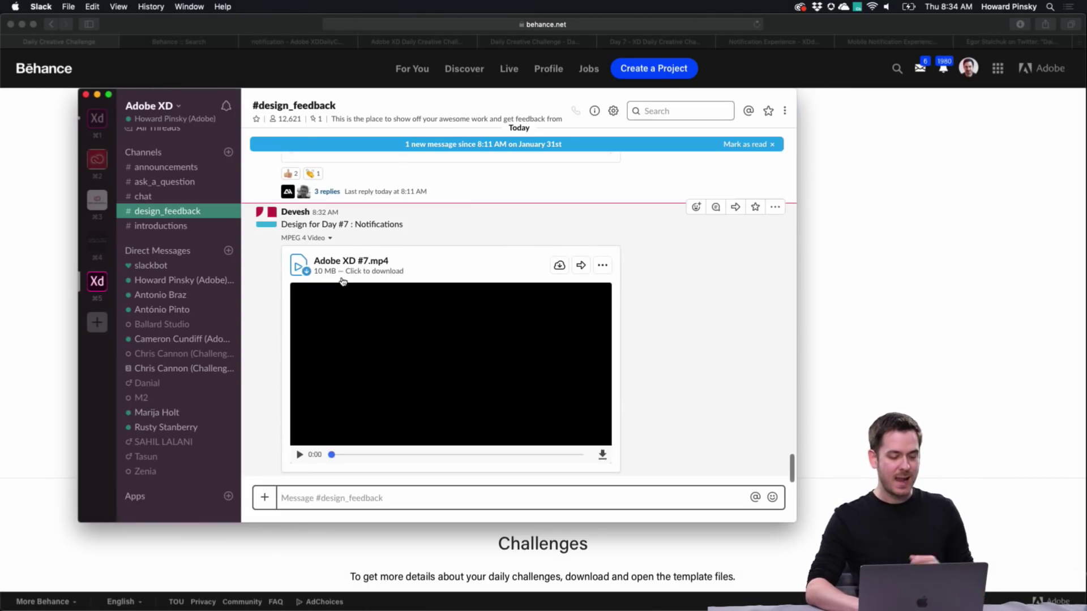
left_click(186, 227)
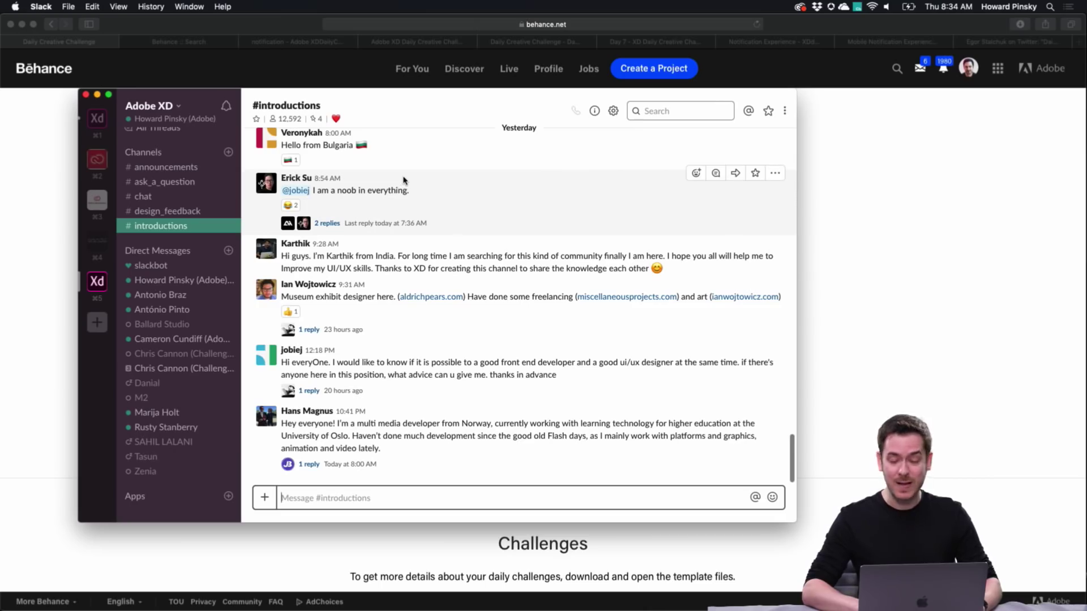
scroll(164, 198, "up", 2)
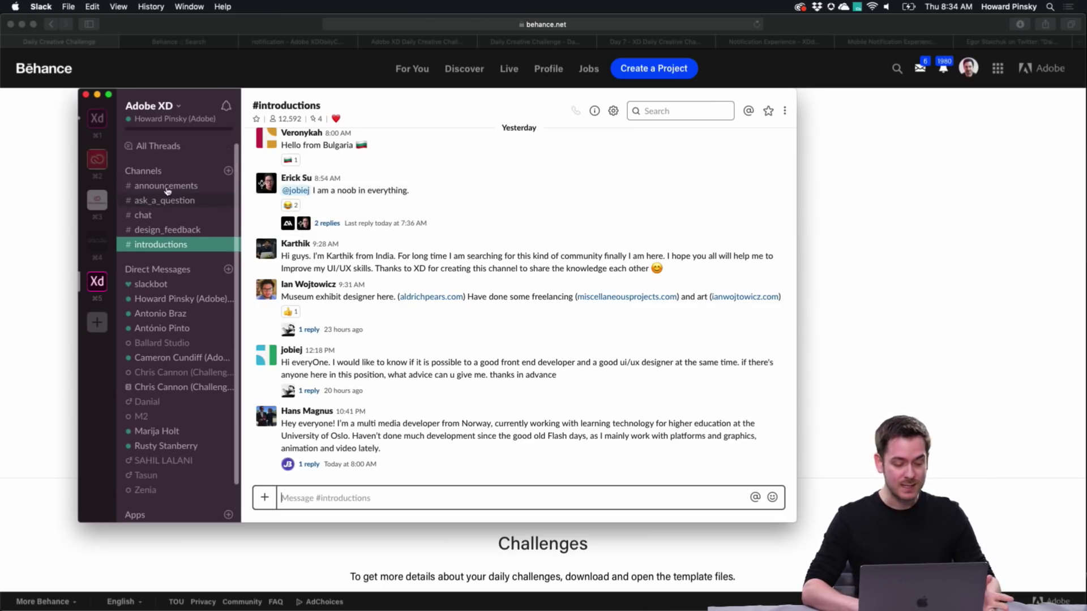
left_click(167, 203)
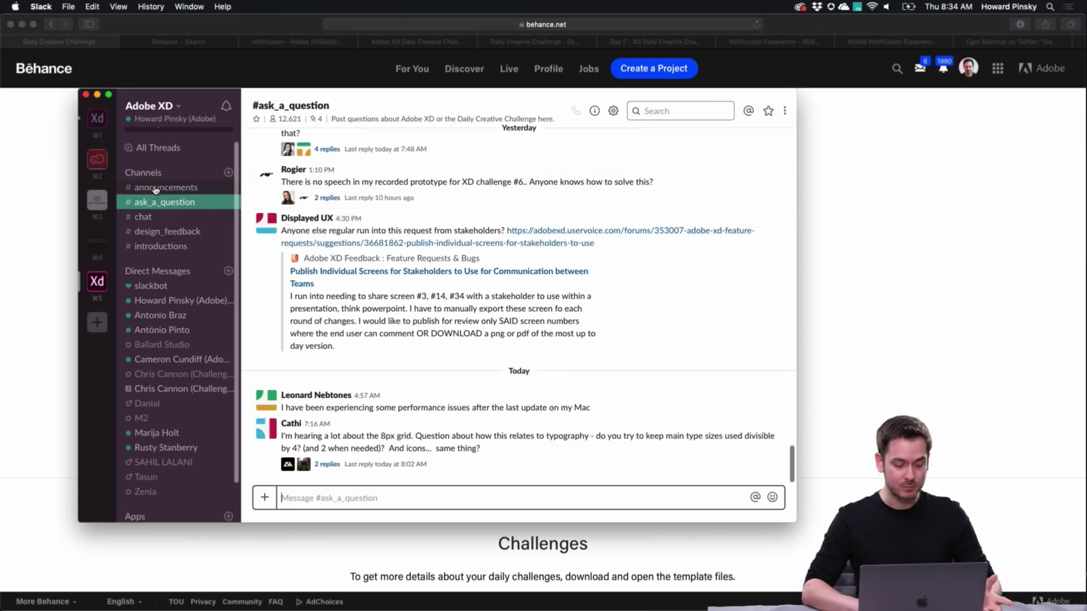
key("alt+Up")
left_click(160, 222)
left_click(167, 233)
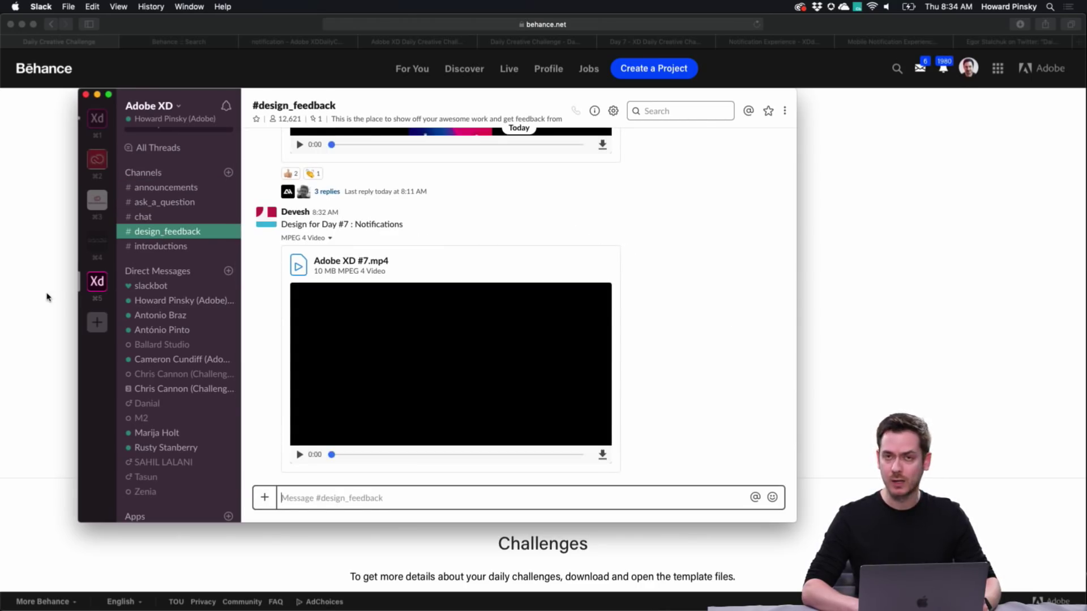
left_click(160, 247)
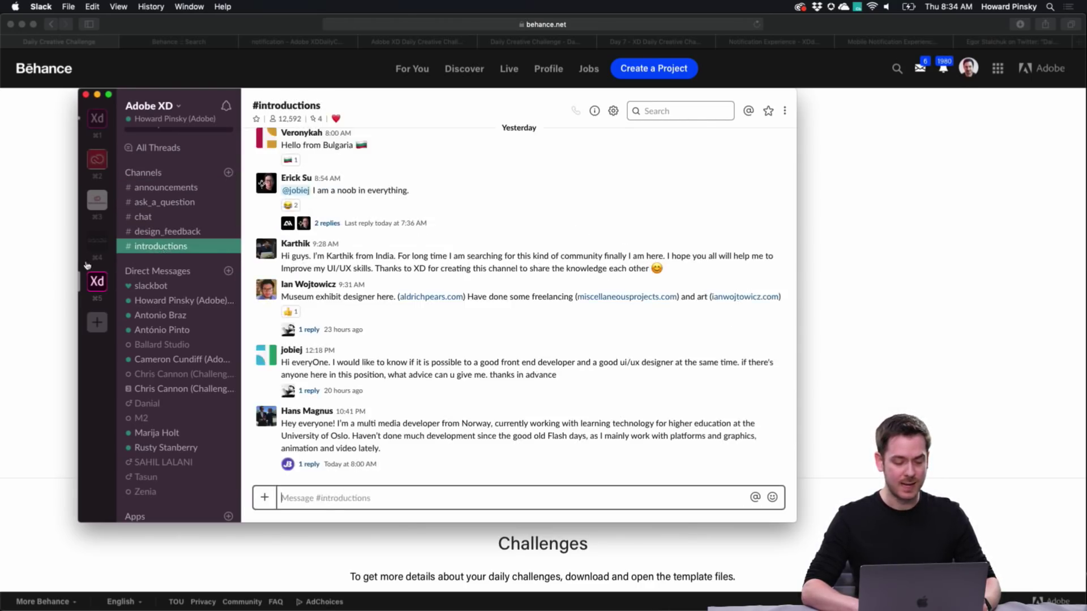
Step: Return to Safari and examine the lock screen mockups in the "Mobile notification - Adobe XDDailyChallenge" project
left_click(35, 265)
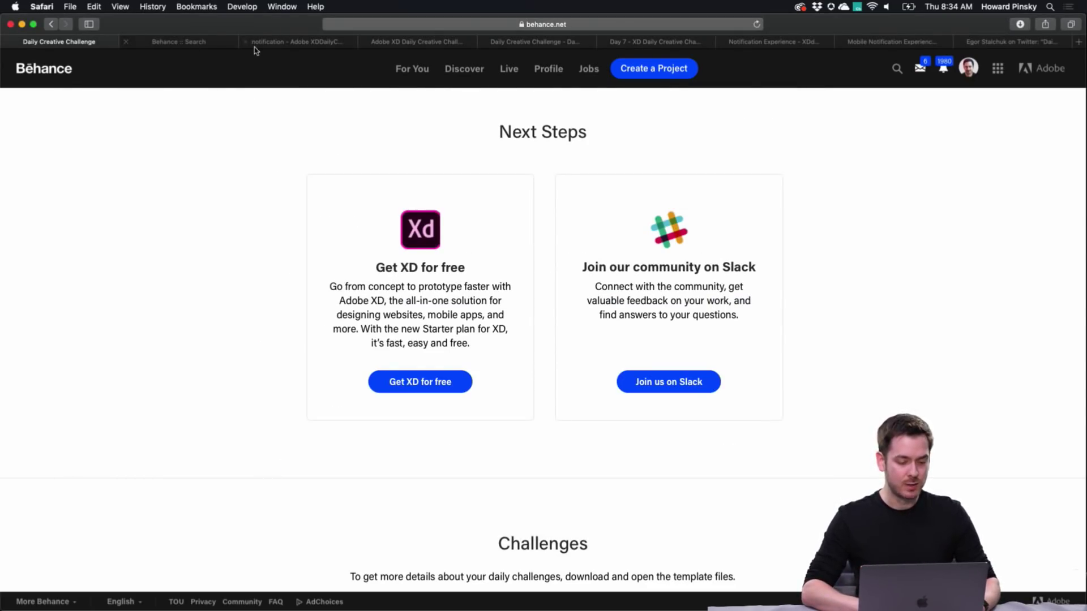
left_click(282, 44)
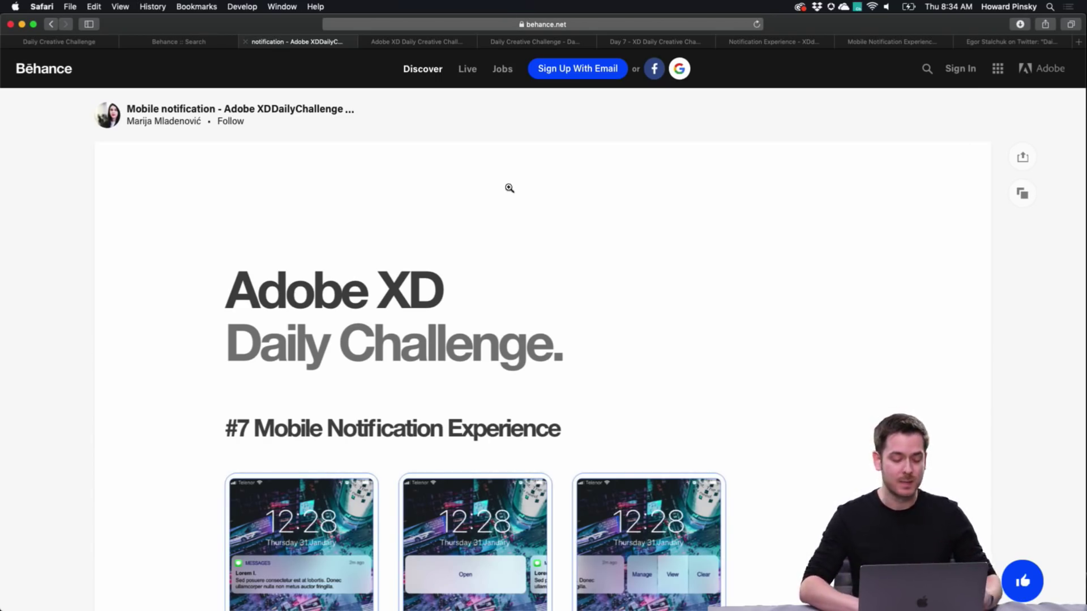
scroll(457, 161, "down", 5)
scroll(538, 203, "up", 5)
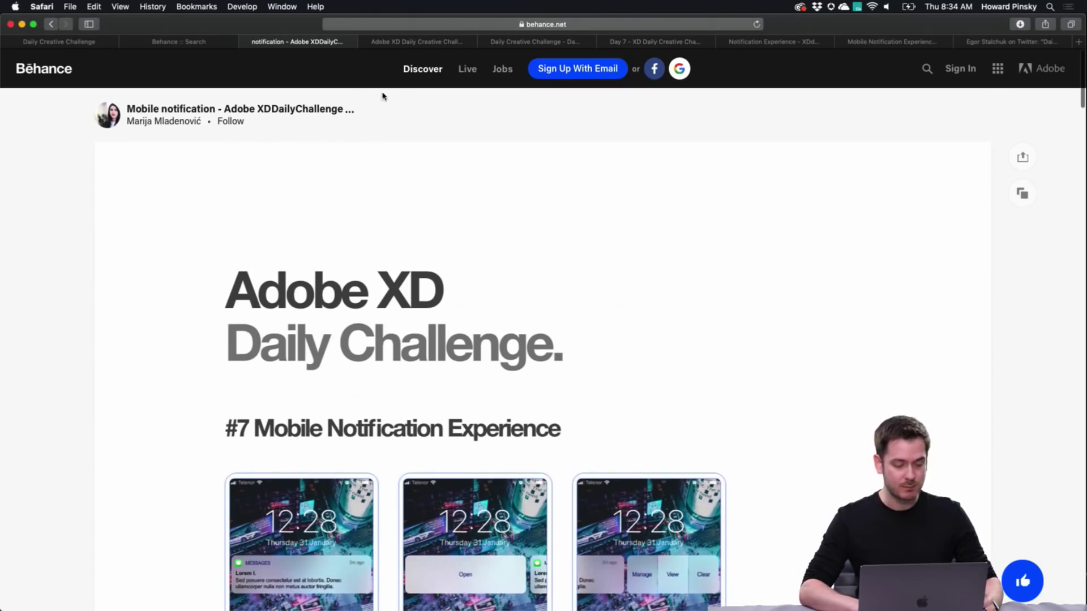
scroll(425, 108, "down", 1)
scroll(426, 109, "down", 10)
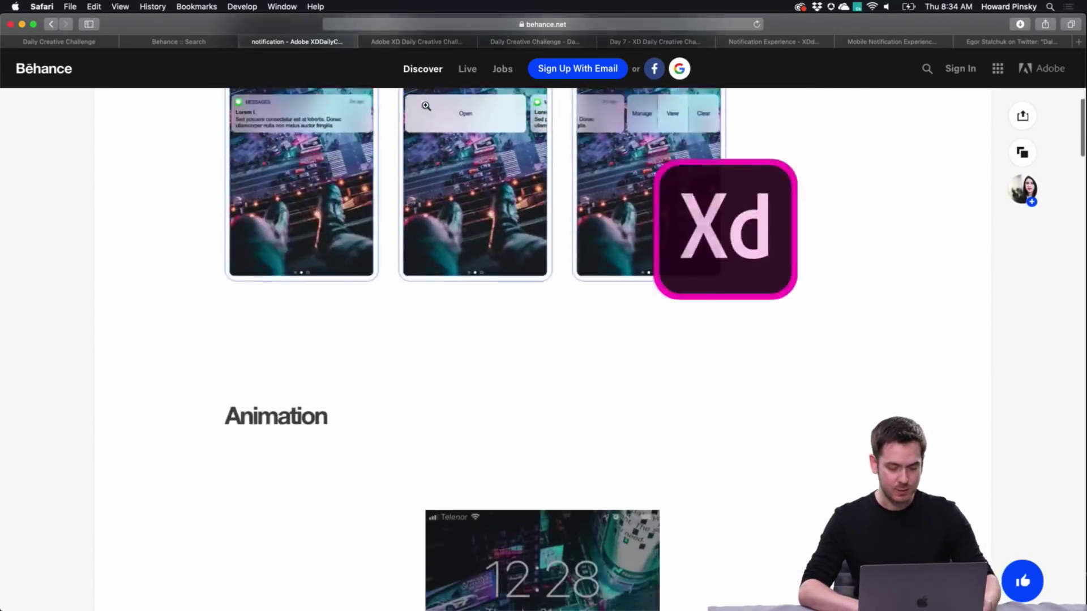
scroll(426, 106, "down", 7)
scroll(547, 402, "up", 10)
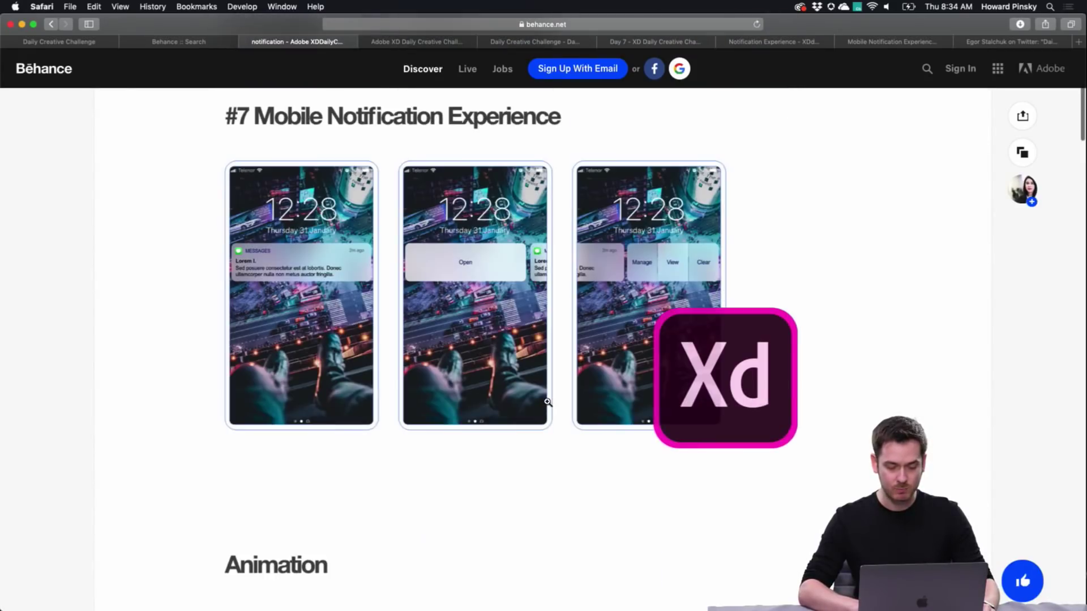
scroll(547, 403, "up", 1)
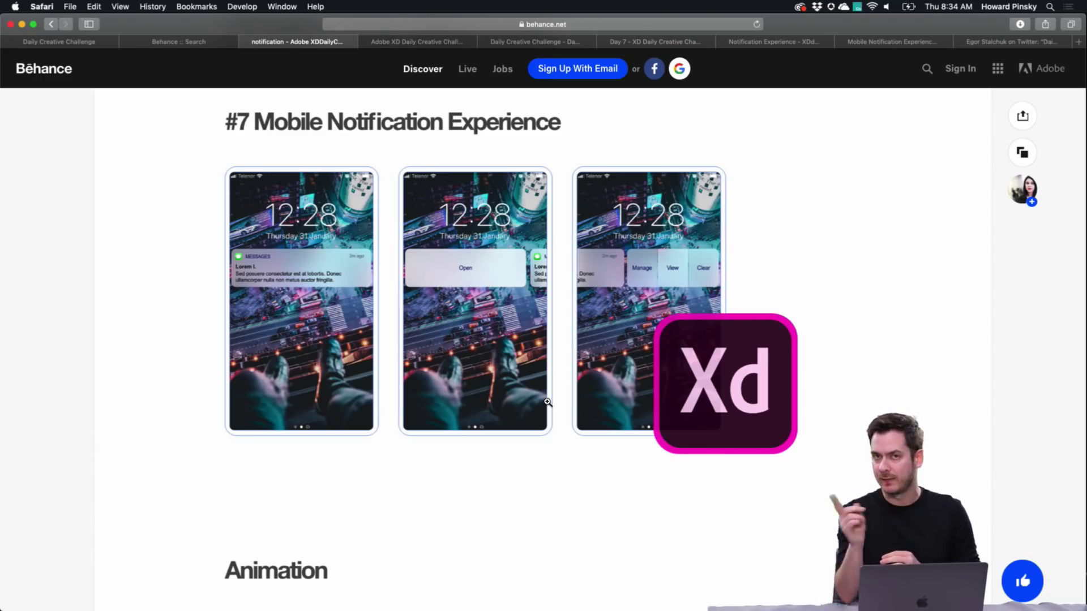
Step: Play the lock screen video in the project's Animation section, then close the project page
scroll(547, 402, "down", 1)
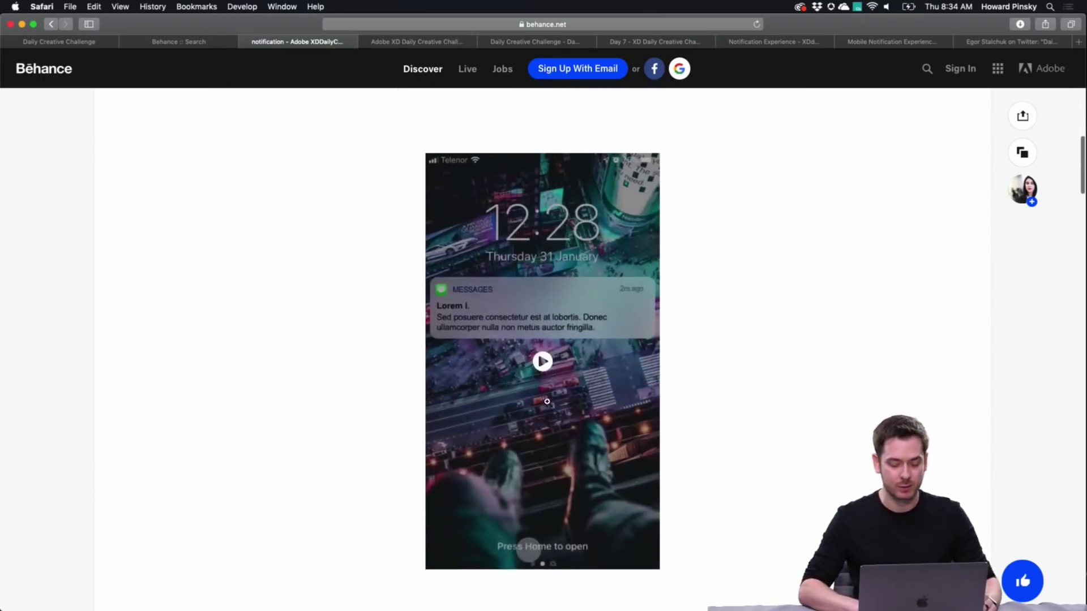
left_click(543, 365)
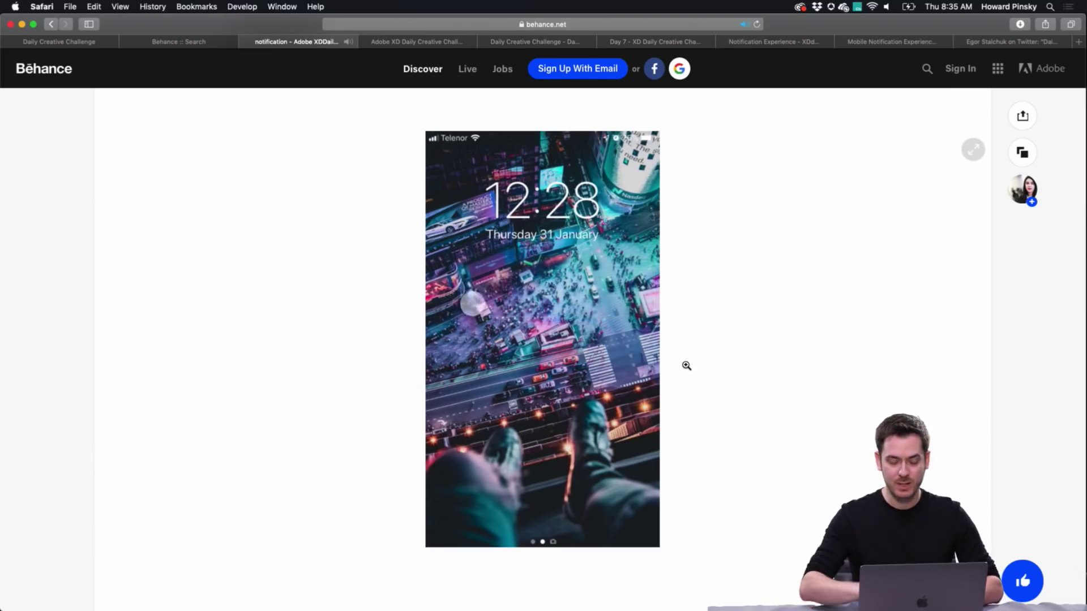
mouse_move(523, 428)
key("super+w")
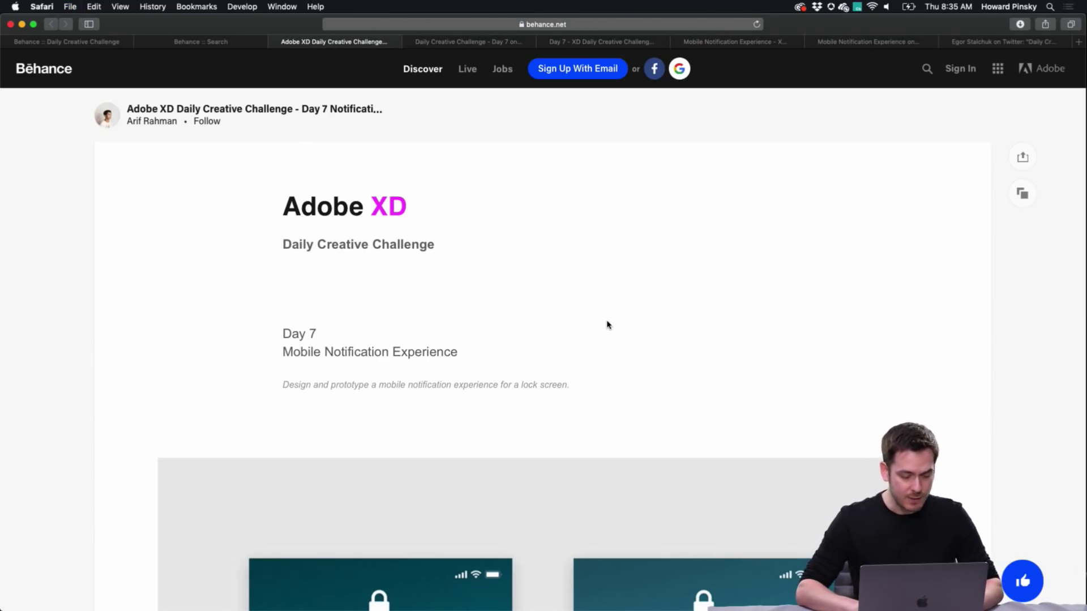
Step: Examine the I-Connect and Instagram notification mockups in the "Adobe XD Daily Creative Challenge - Day 7" project
scroll(607, 325, "down", 10)
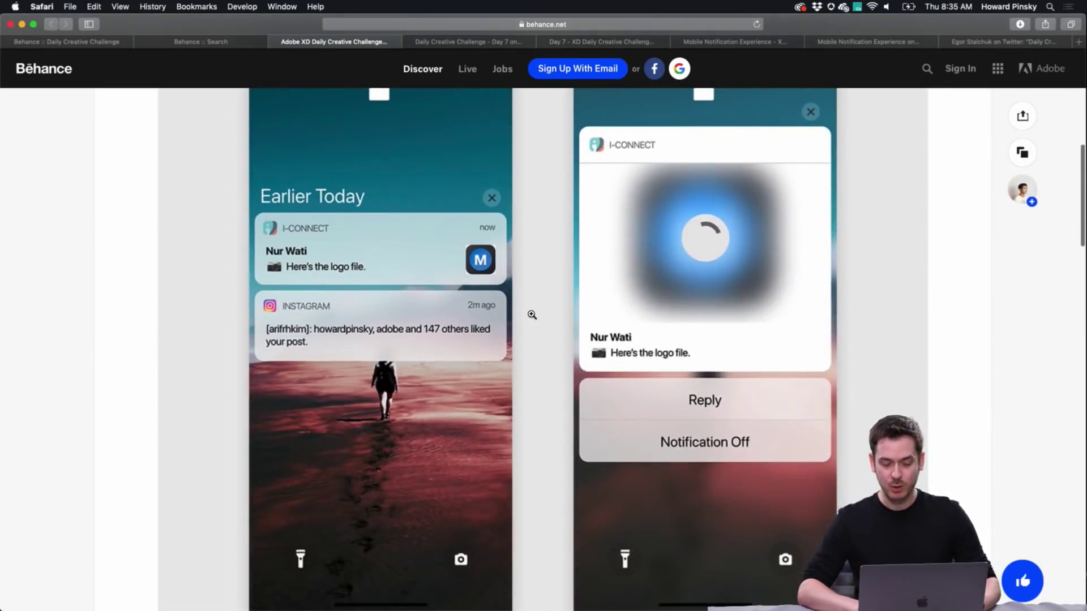
scroll(532, 314, "down", 10)
scroll(530, 315, "up", 10)
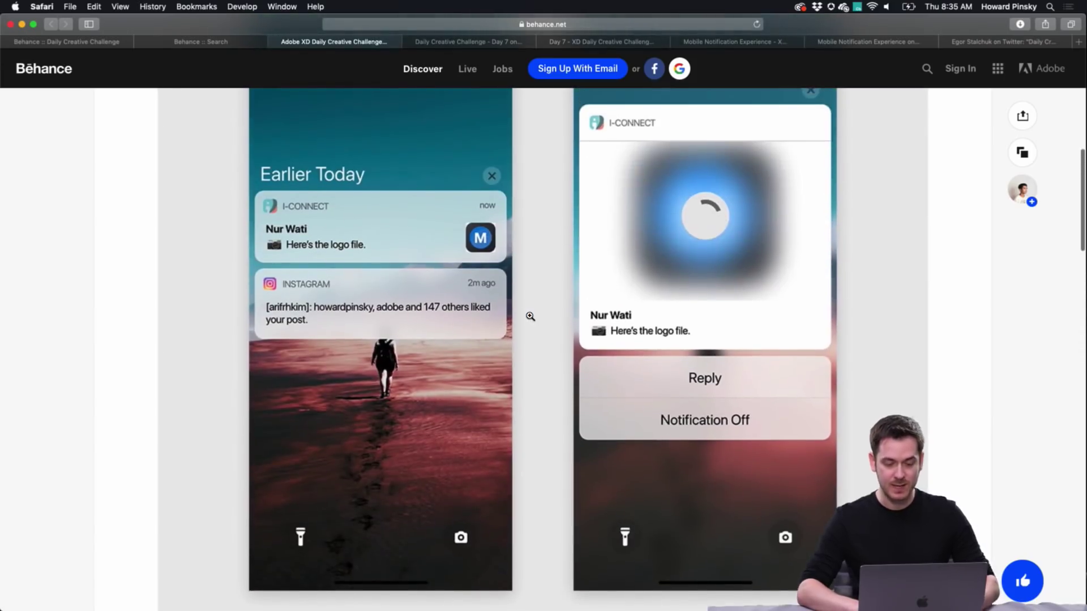
scroll(530, 317, "down", 10)
Step: Play the prototype video below the I-Connect notification mockups and close that project page
left_click(546, 481)
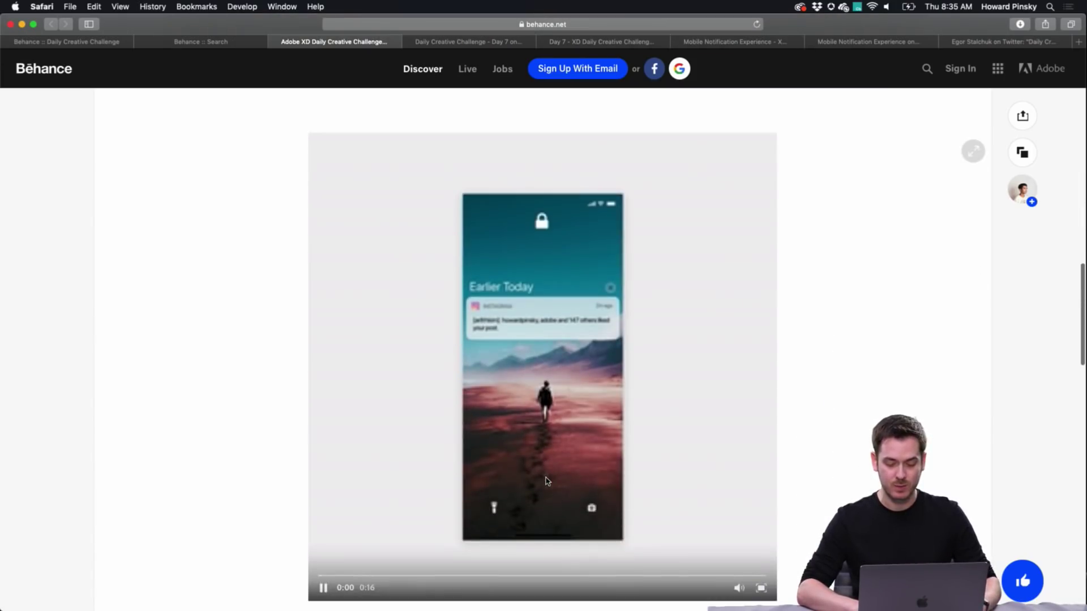
scroll(822, 307, "down", 2)
scroll(822, 307, "up", 1)
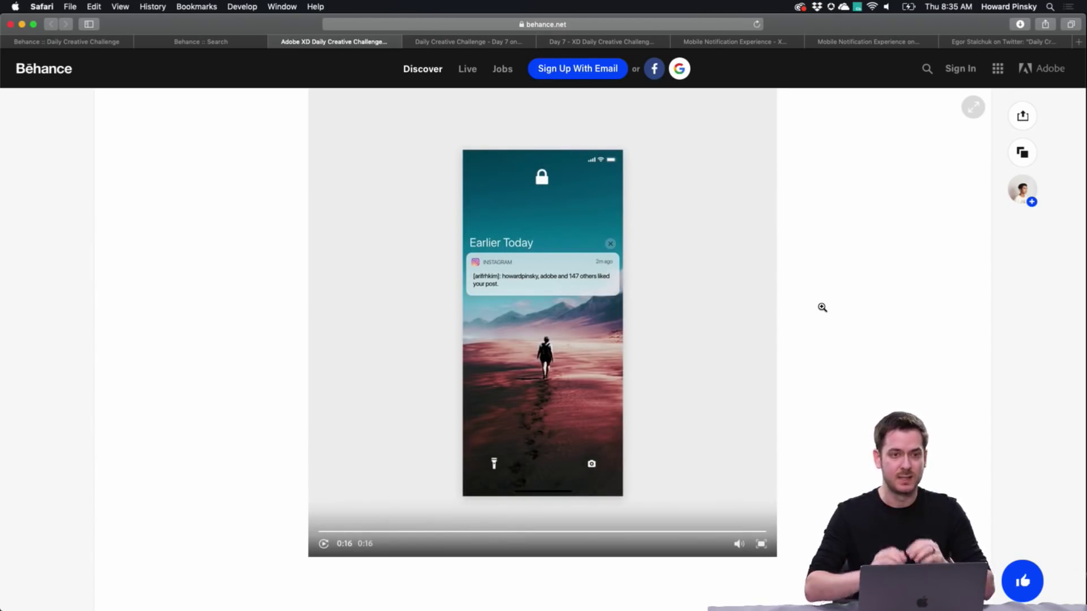
scroll(819, 309, "up", 1)
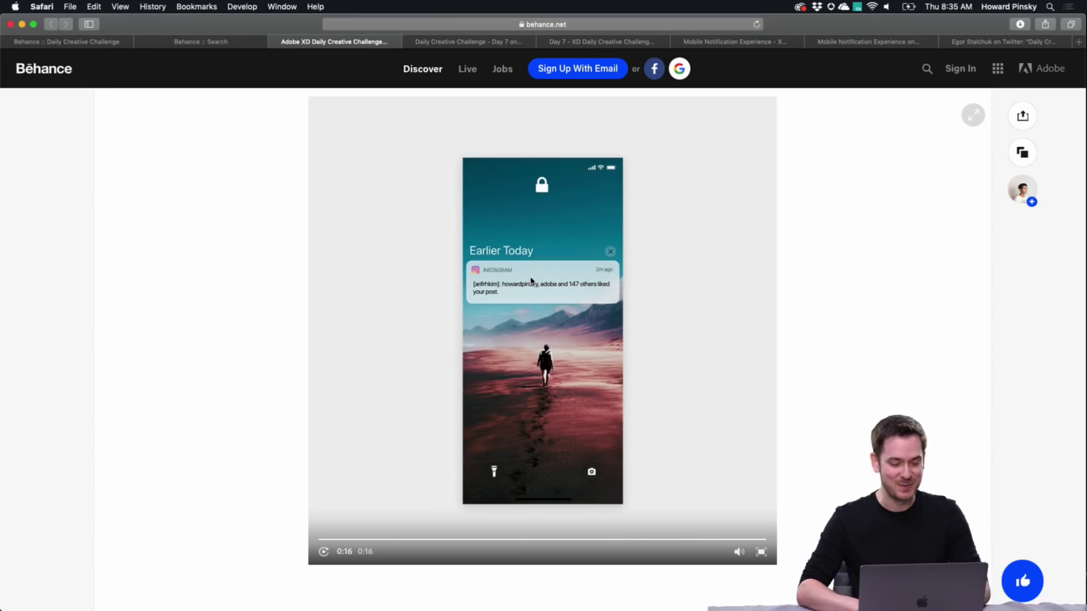
key("super+w")
Step: Examine the Gmail and WhatsApp notification screens in the "Daily Creative Challenge - Day 7" project
scroll(473, 308, "down", 3)
scroll(473, 308, "up", 3)
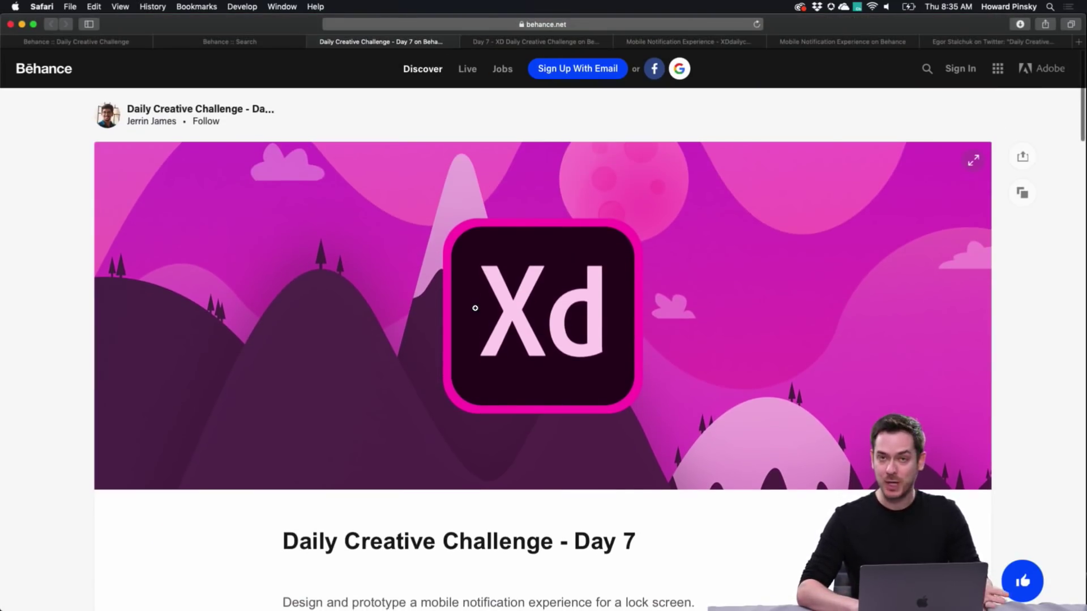
scroll(475, 308, "down", 15)
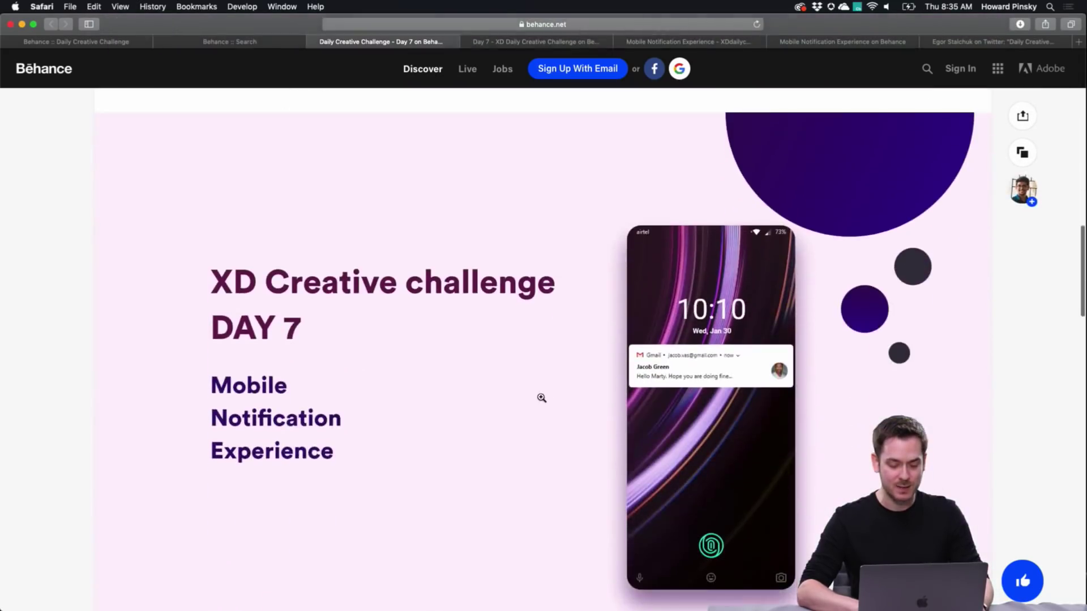
scroll(544, 402, "down", 10)
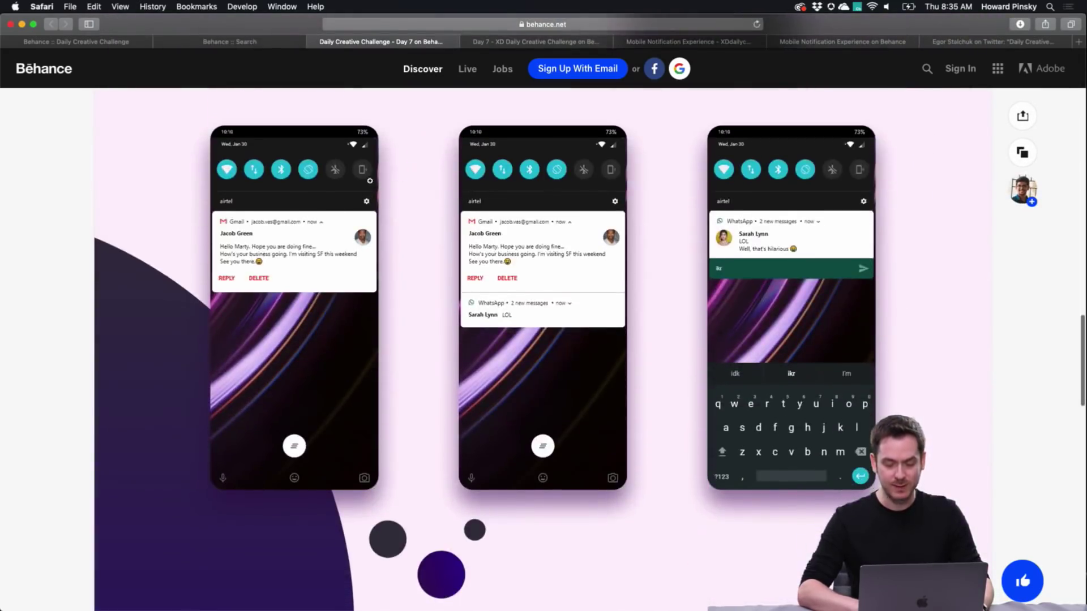
scroll(604, 345, "down", 3)
scroll(594, 370, "up", 15)
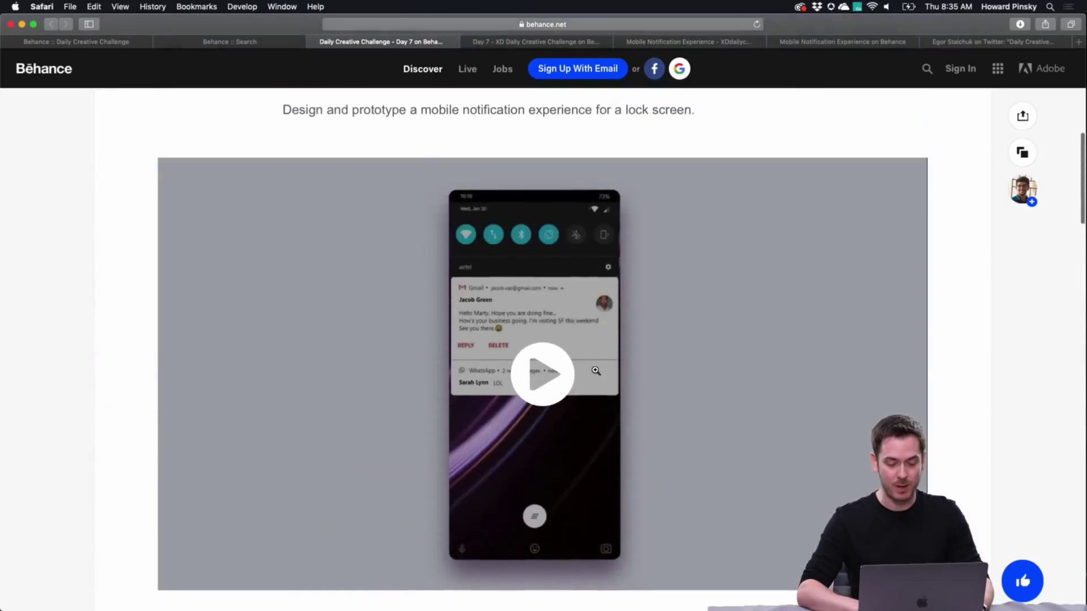
Step: Play the prototype video of the Gmail and WhatsApp notification design and close that project page
left_click(536, 407)
scroll(340, 362, "down", 2)
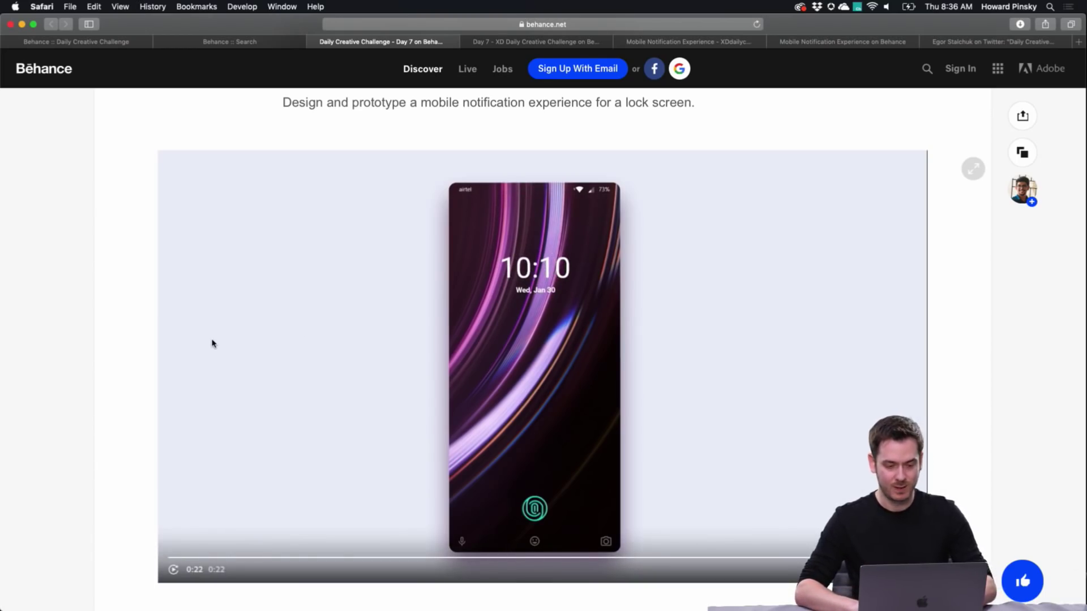
key("super+w")
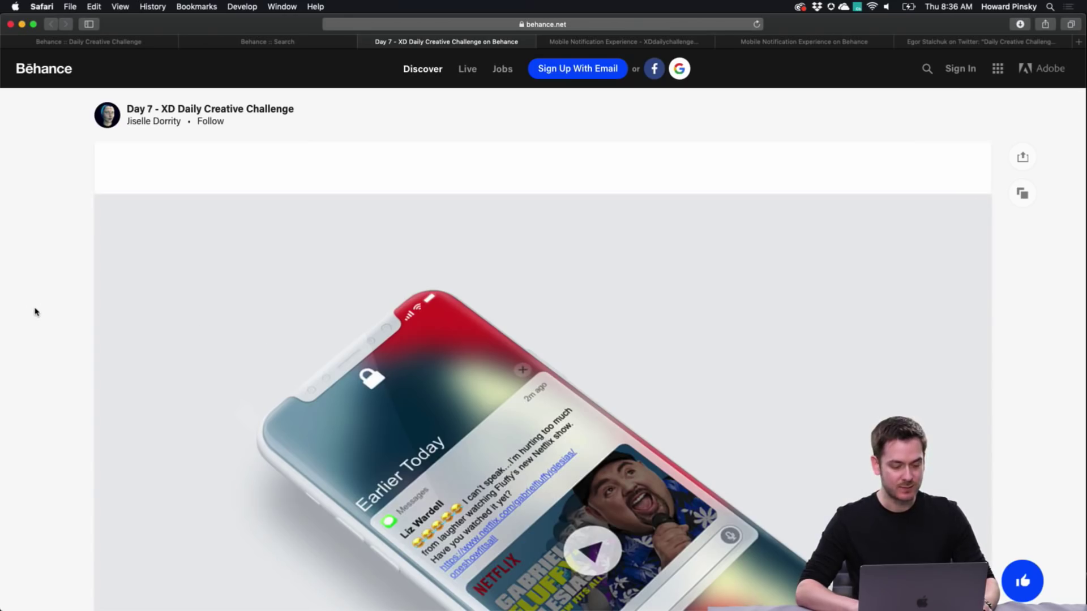
Step: Examine the Netflix message notification mockups in the "Day 7 - XD Daily Creative Challenge" project
scroll(31, 307, "down", 4)
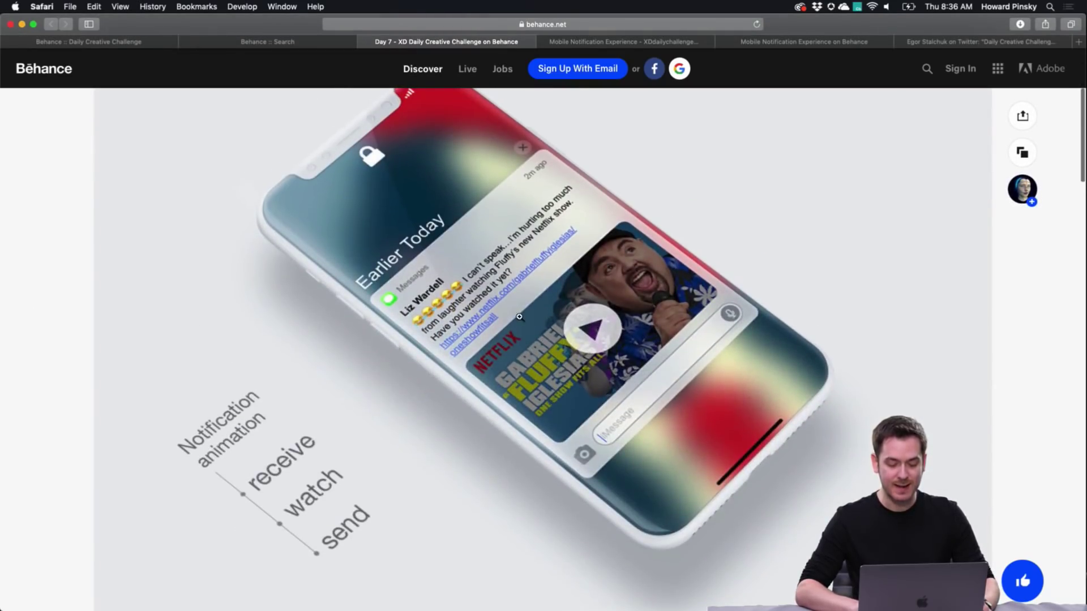
scroll(519, 317, "down", 13)
scroll(547, 337, "up", 2)
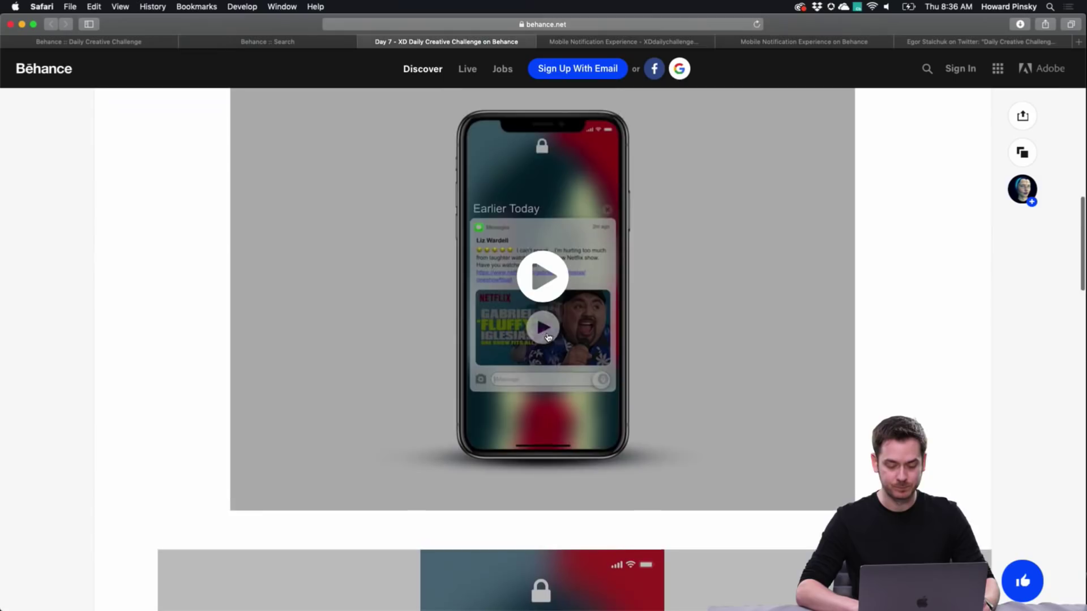
scroll(547, 338, "down", 10)
scroll(617, 256, "up", 3)
scroll(619, 258, "up", 1)
Step: Run the interactive Netflix message prototype, expanding the notification, opening and dismissing its video and trying the microphone, and close the project page
left_click(627, 163)
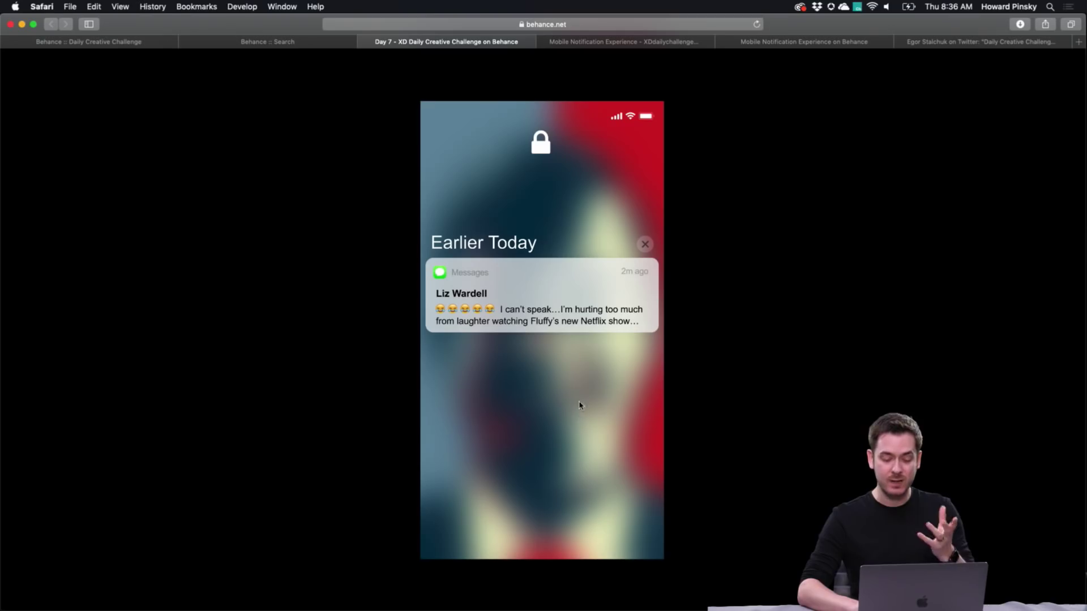
left_click(594, 292)
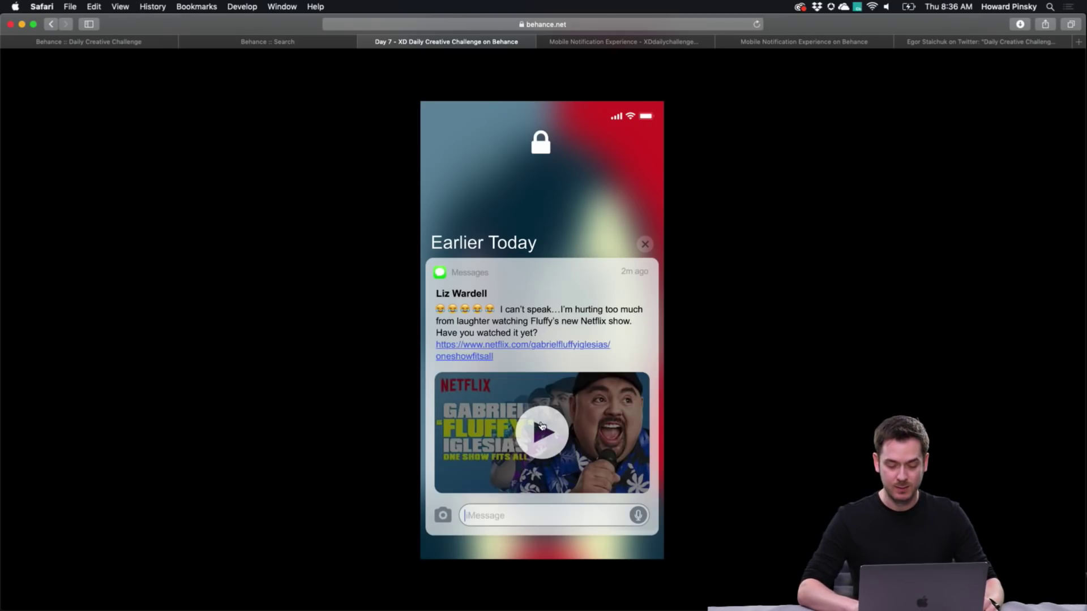
left_click(546, 434)
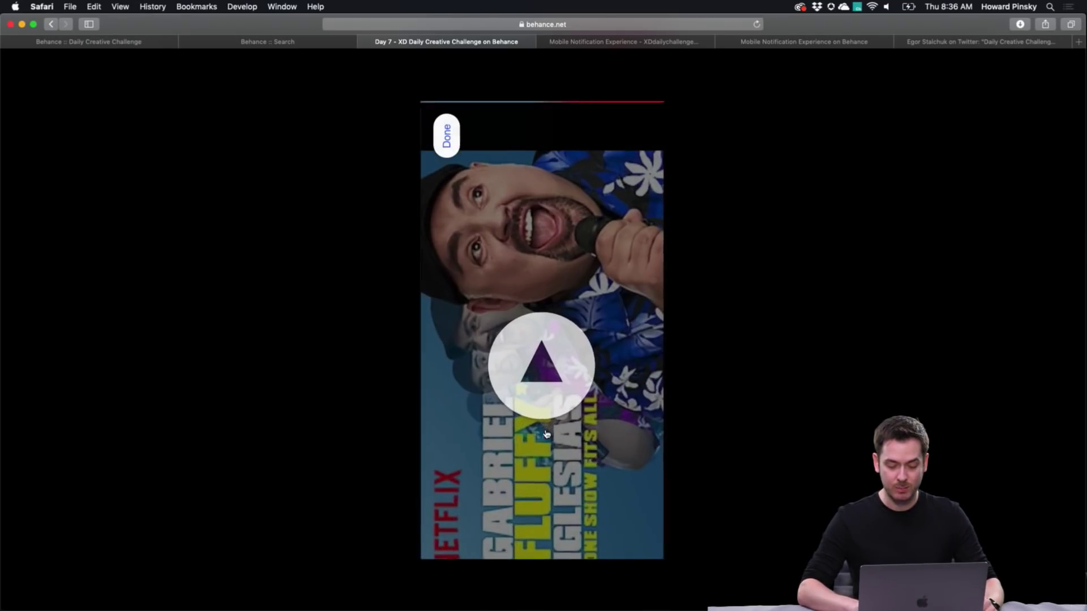
left_click(447, 145)
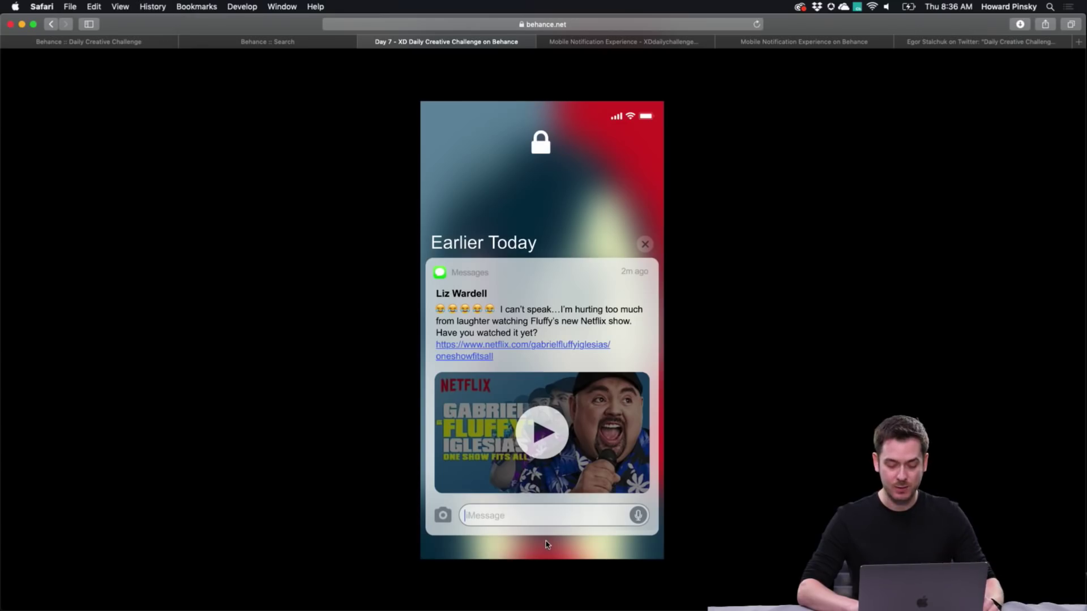
left_click(638, 516)
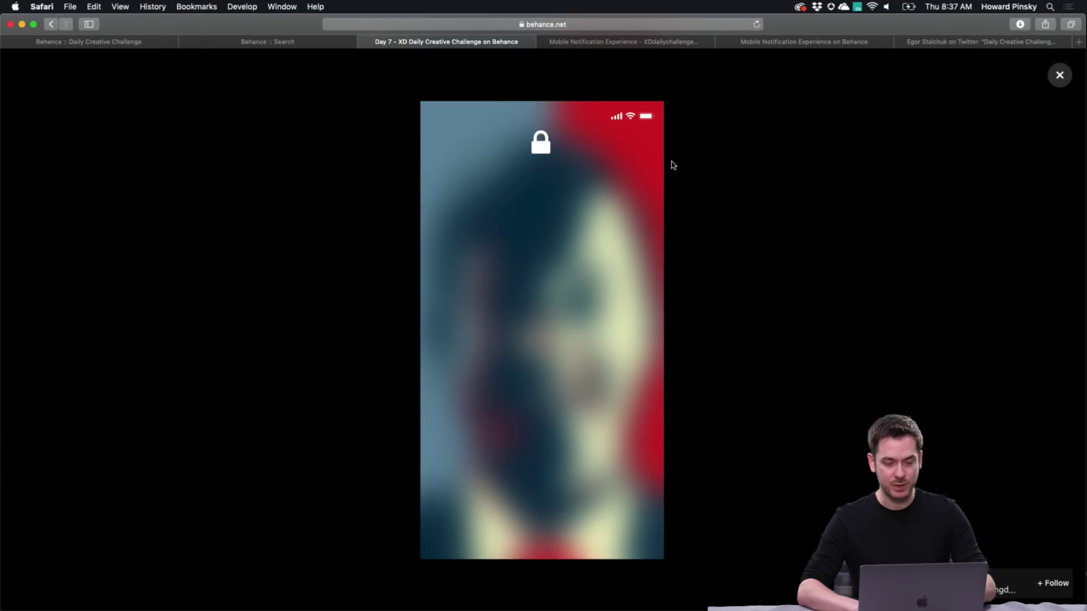
key("super+w")
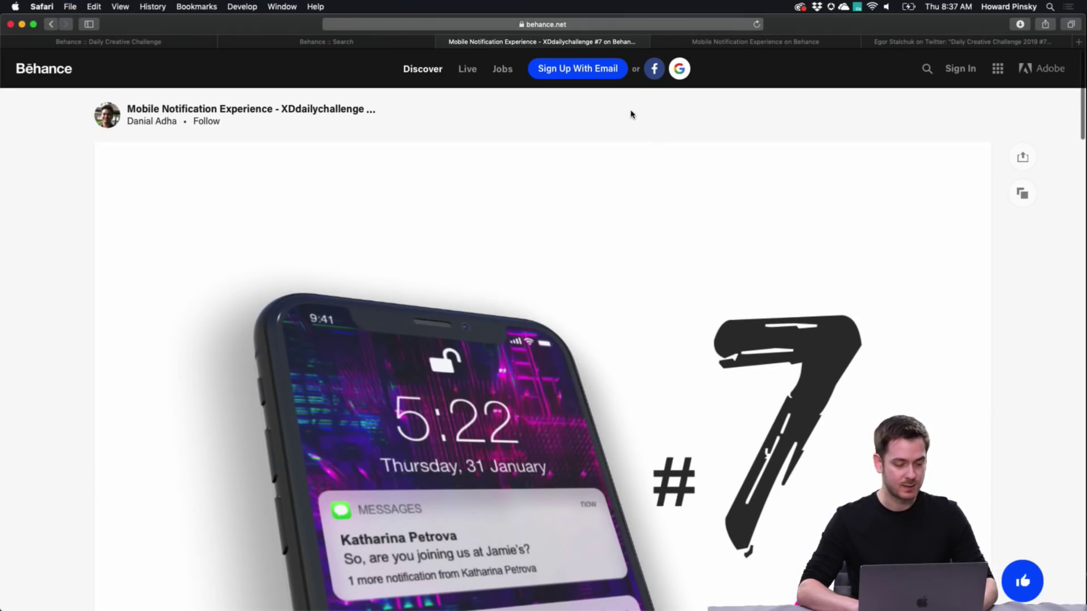
Step: Review the "Mobile Notification Experience - XDdailychallenge #7" mockups, launch the interactive prototype and close the project page
scroll(631, 114, "down", 10)
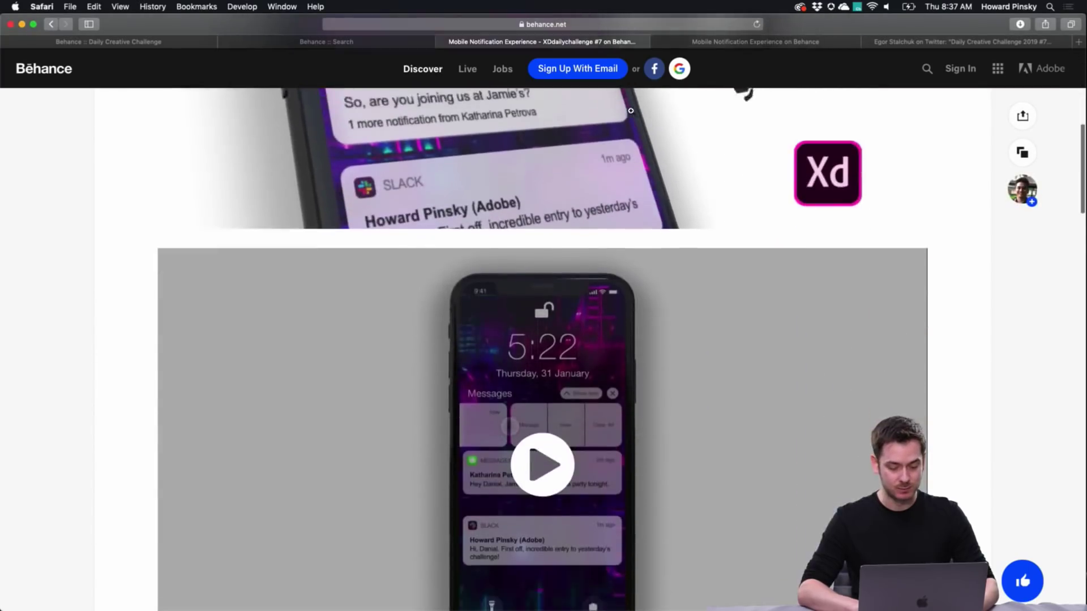
scroll(552, 296, "down", 10)
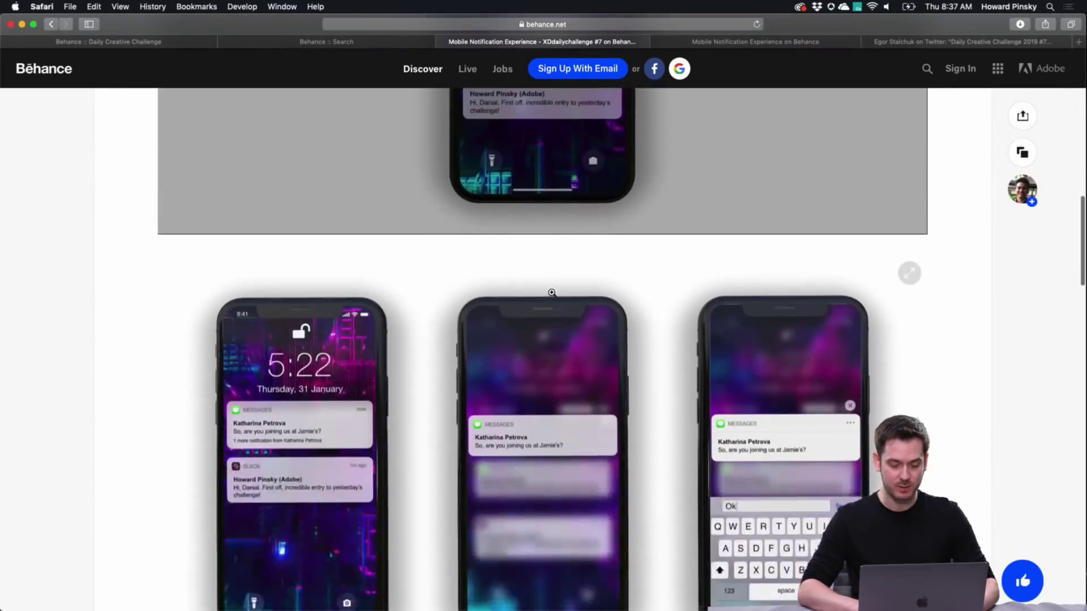
scroll(553, 295, "down", 15)
scroll(553, 296, "up", 8)
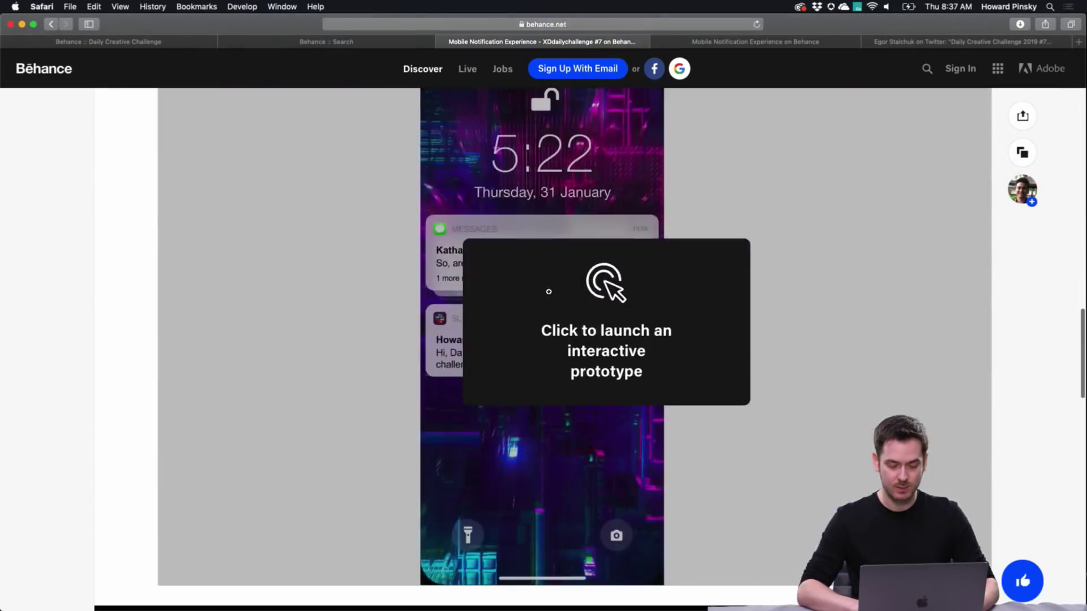
left_click(735, 186)
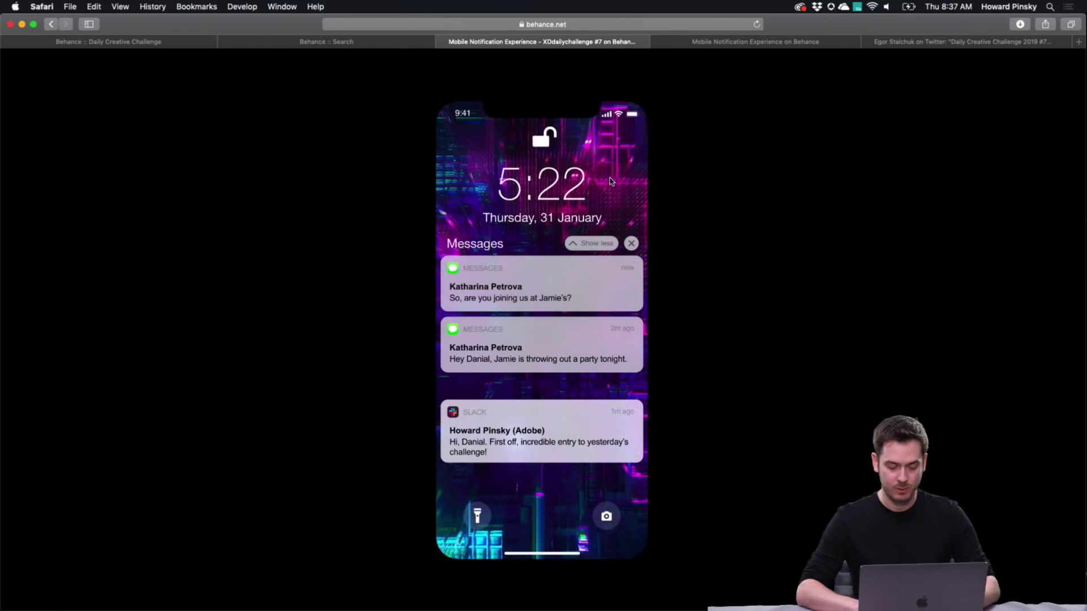
key("super+w")
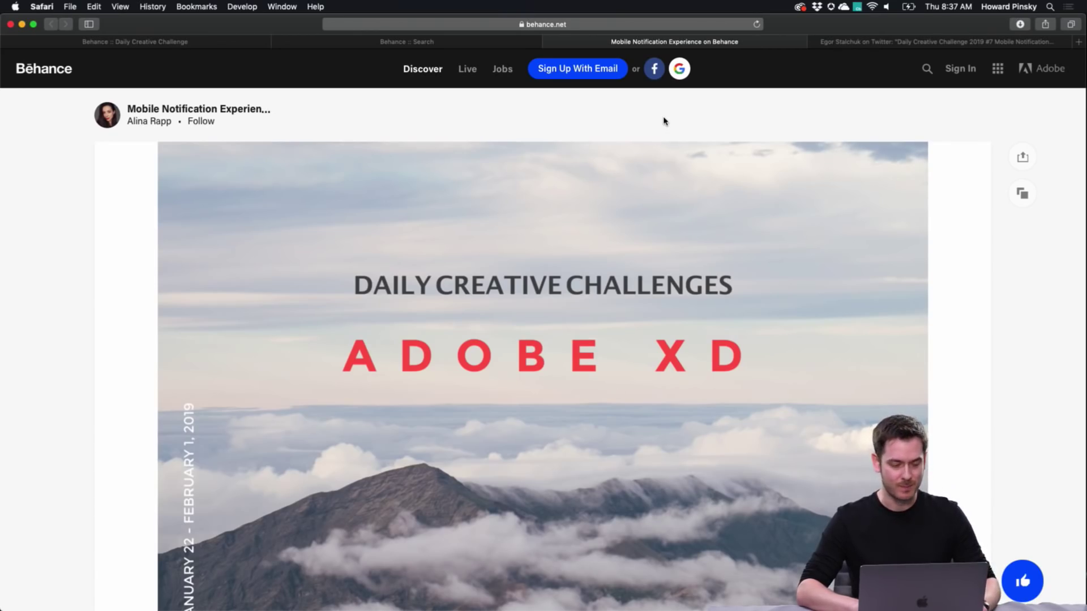
Step: Play and replay the Meal Reminder notification video in the "Mobile Notification Experience" project and close its page
scroll(663, 121, "down", 15)
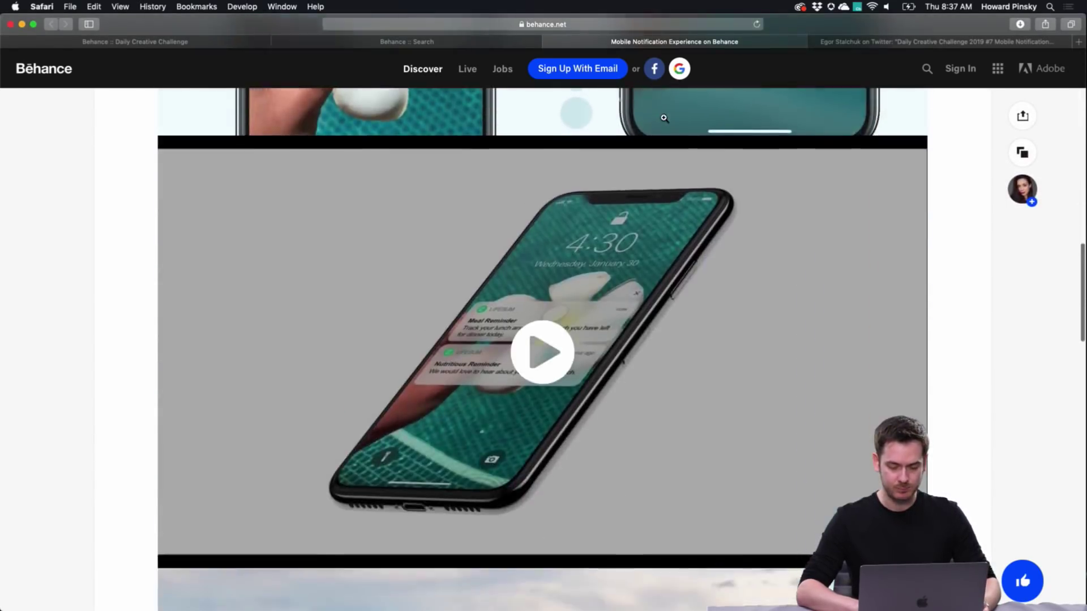
left_click(690, 254)
scroll(703, 328, "up", 1)
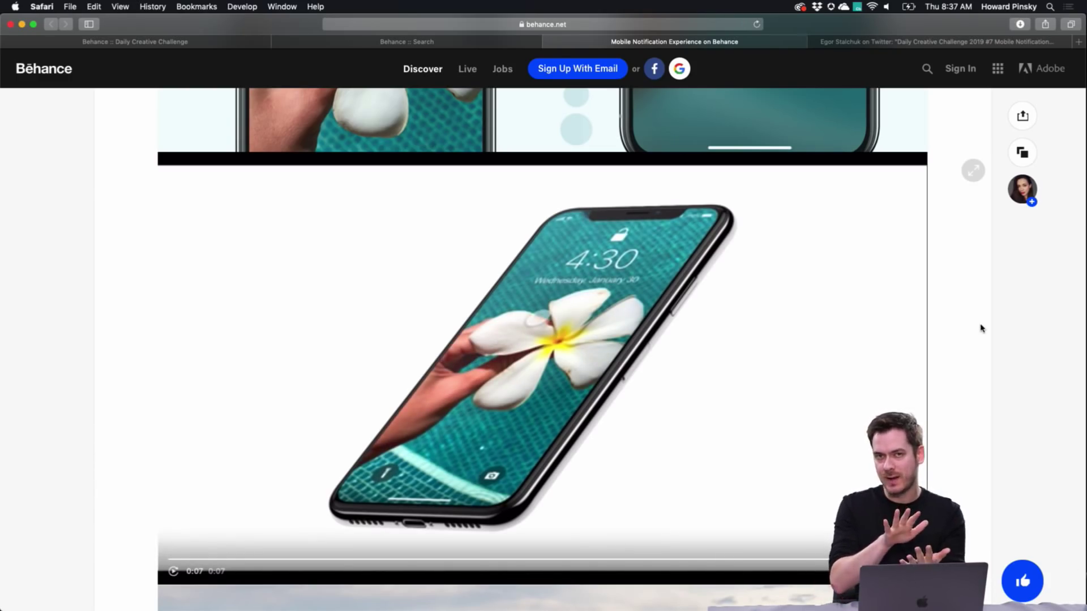
left_click(173, 573)
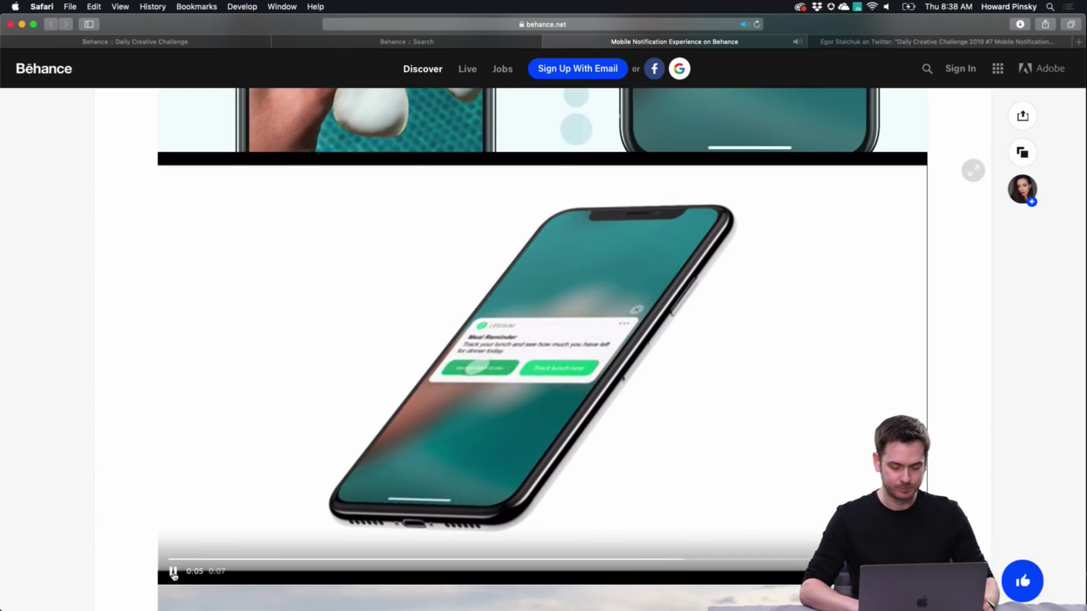
left_click(173, 571)
key("super+w")
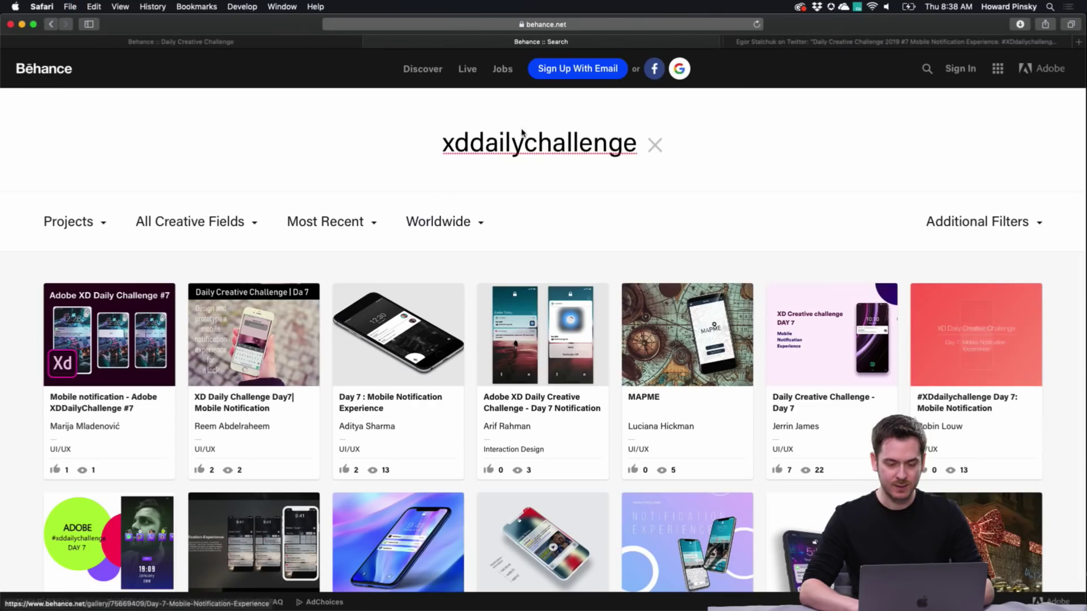
Step: View the tweeted "Daily Creative Challenge 2019 #7 Mobile Notification Experience" video and close the tweet
left_click(792, 46)
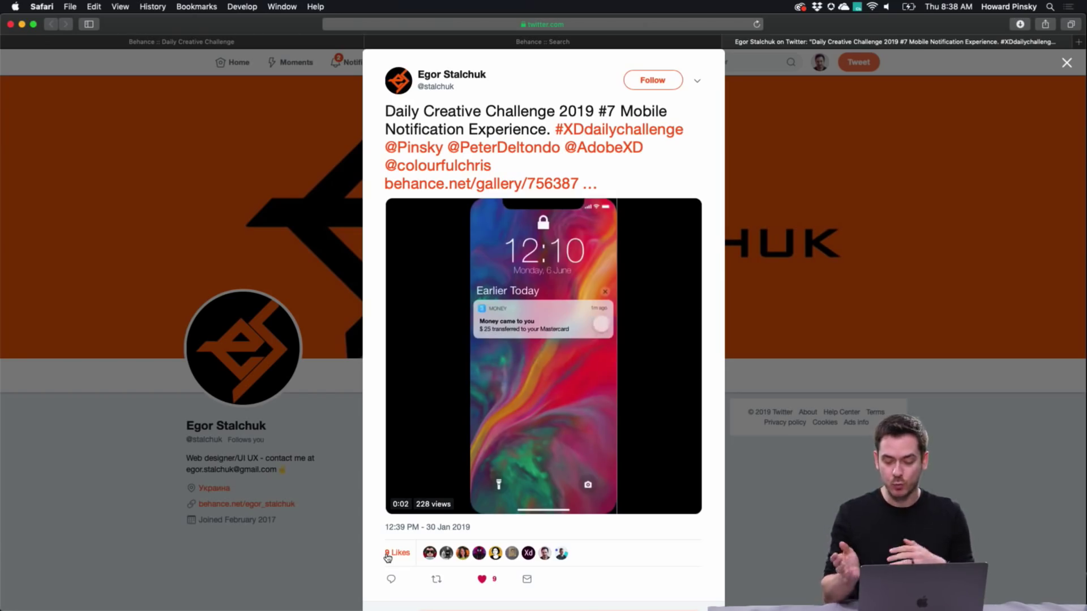
mouse_move(542, 416)
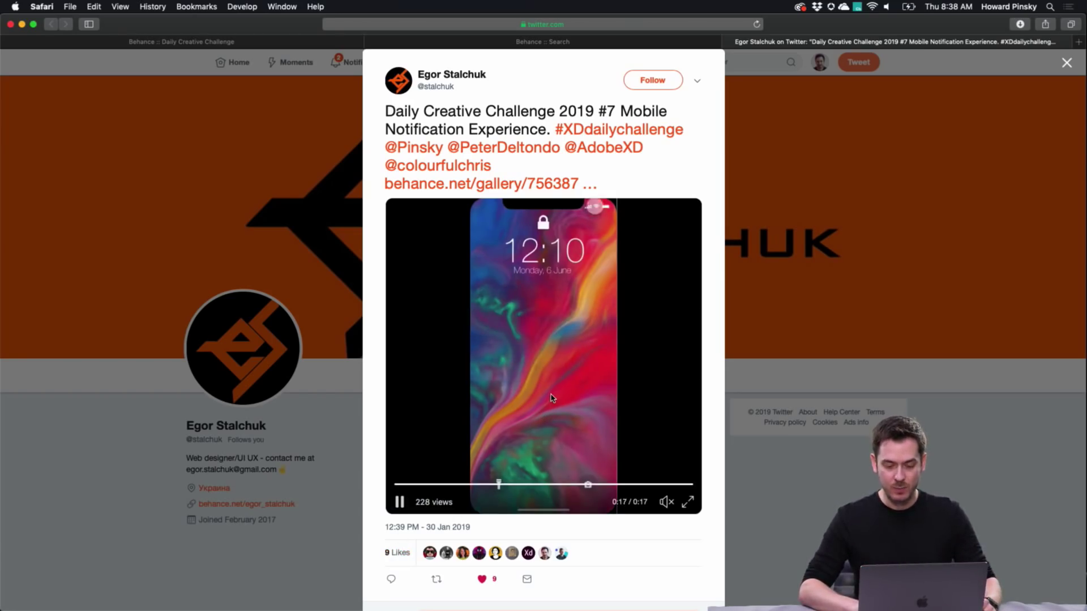
key("super+w")
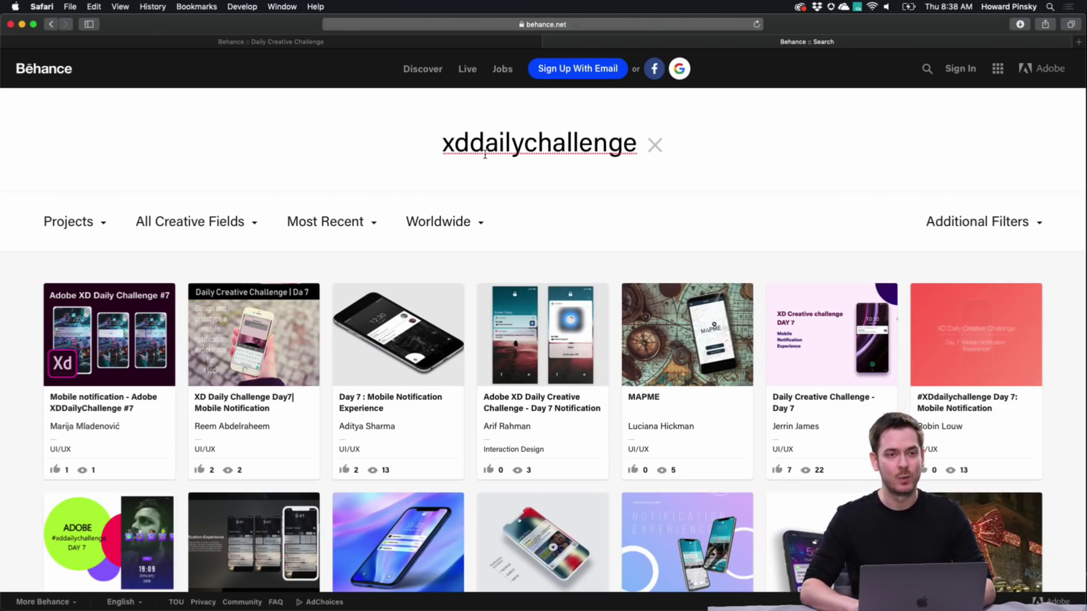
Step: Switch to Adobe XD, enlarge the Day8_Chart-Experience-Finance-Mobile-App window to full screen and read the Day 8 challenge brief
key("super+Tab")
key("super+Tab")
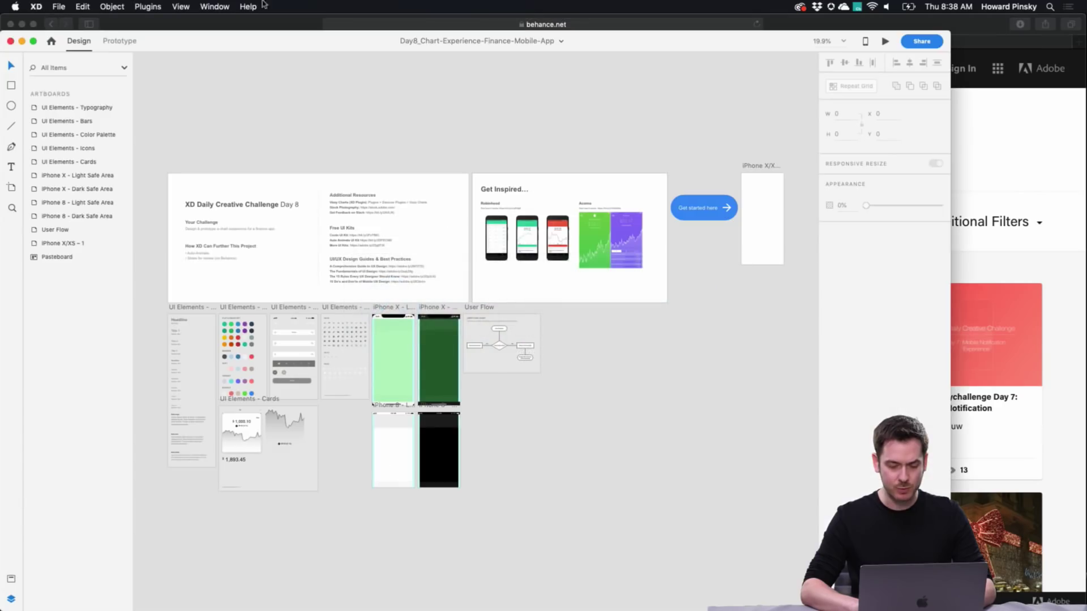
left_click(33, 41)
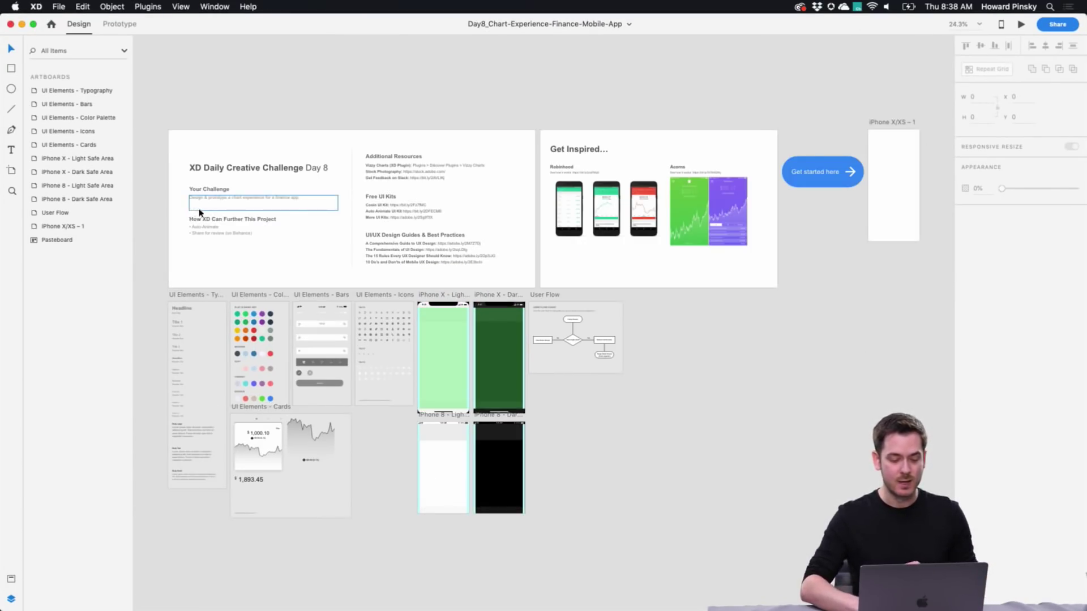
scroll(180, 206, "up", 10)
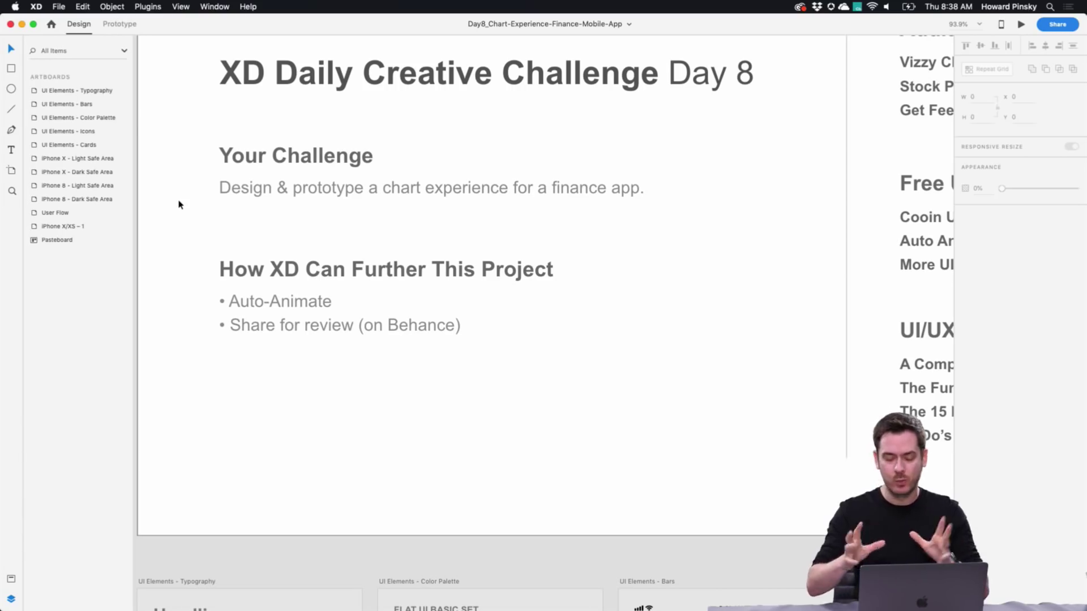
Step: Examine the UI Elements artboards and select the balance figure and the full-width graph on the Cards artboard
scroll(231, 309, "down", 5)
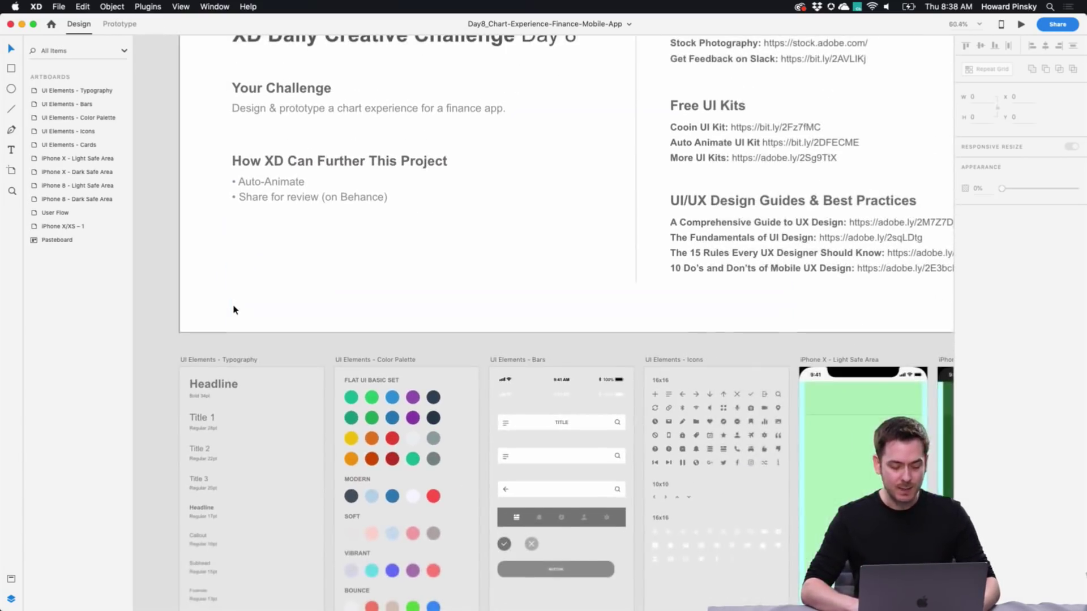
scroll(234, 309, "down", 8)
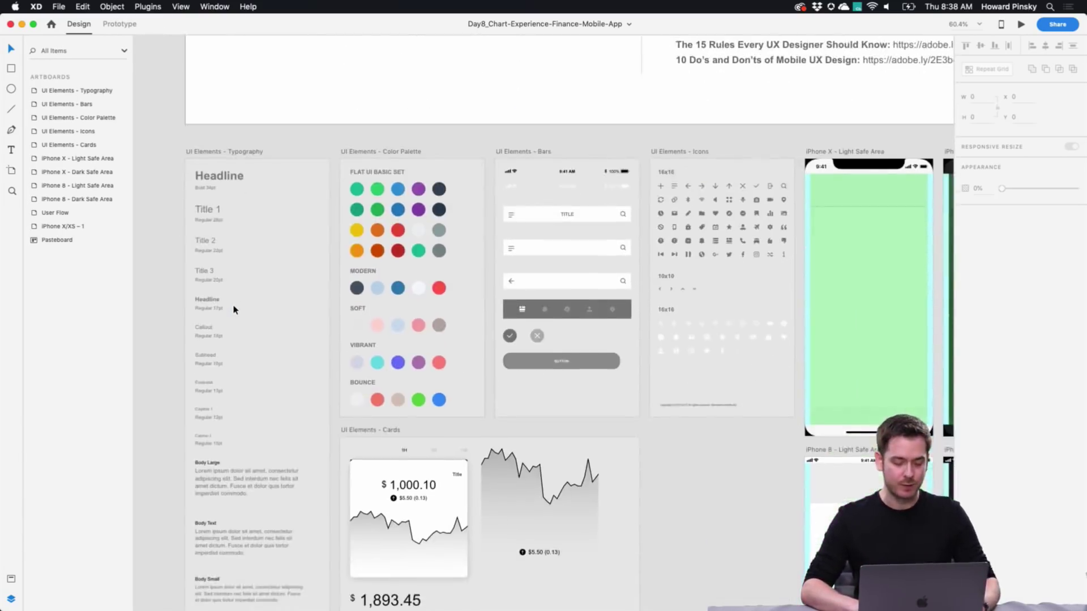
scroll(422, 383, "down", 5)
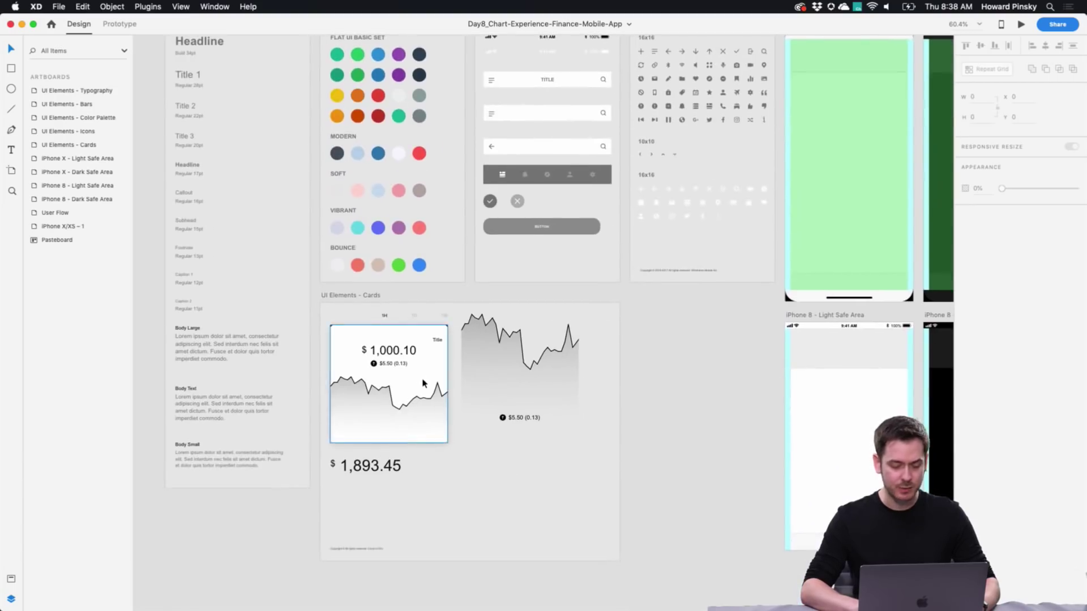
scroll(422, 382, "up", 3)
scroll(422, 383, "up", 4)
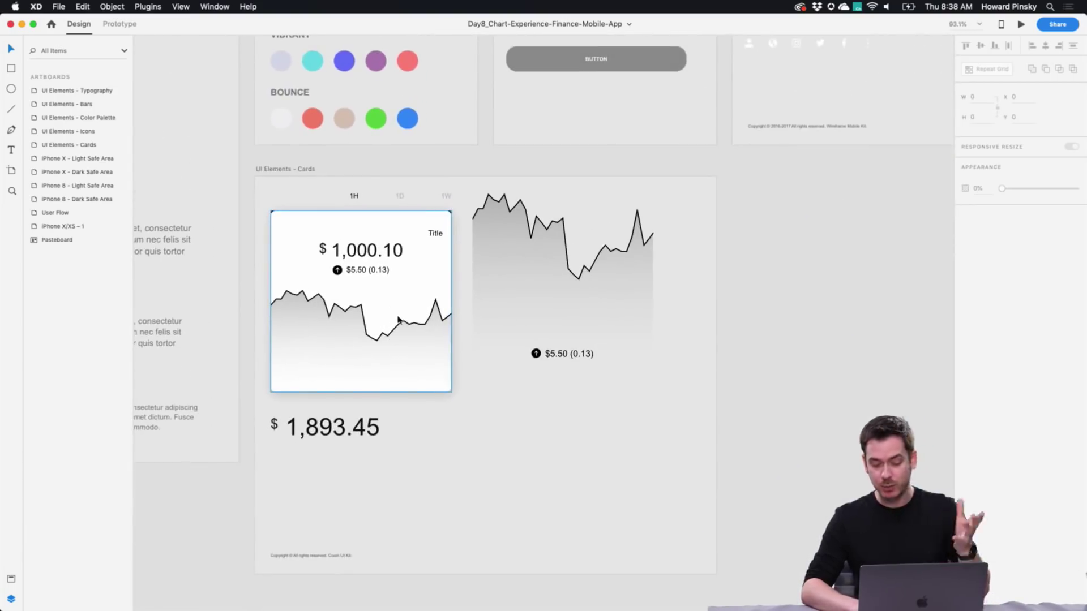
left_click(318, 441)
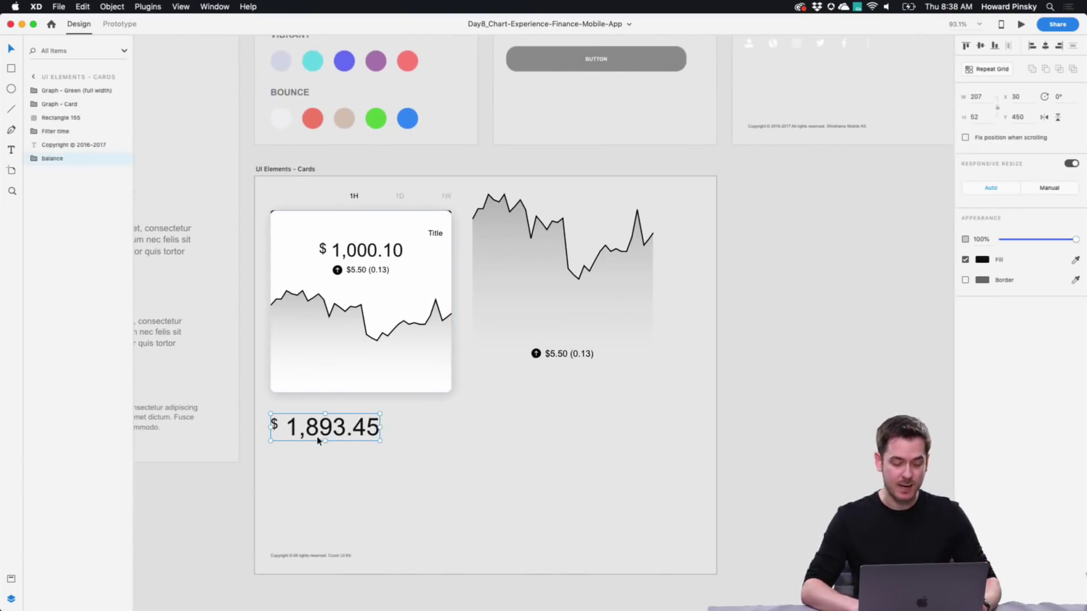
left_click(563, 351)
Step: Examine the Bars and Icons elements, the iPhone safe area artboards and the User Flow chart
scroll(560, 352, "up", 5)
scroll(560, 352, "right", 5)
scroll(560, 353, "up", 2)
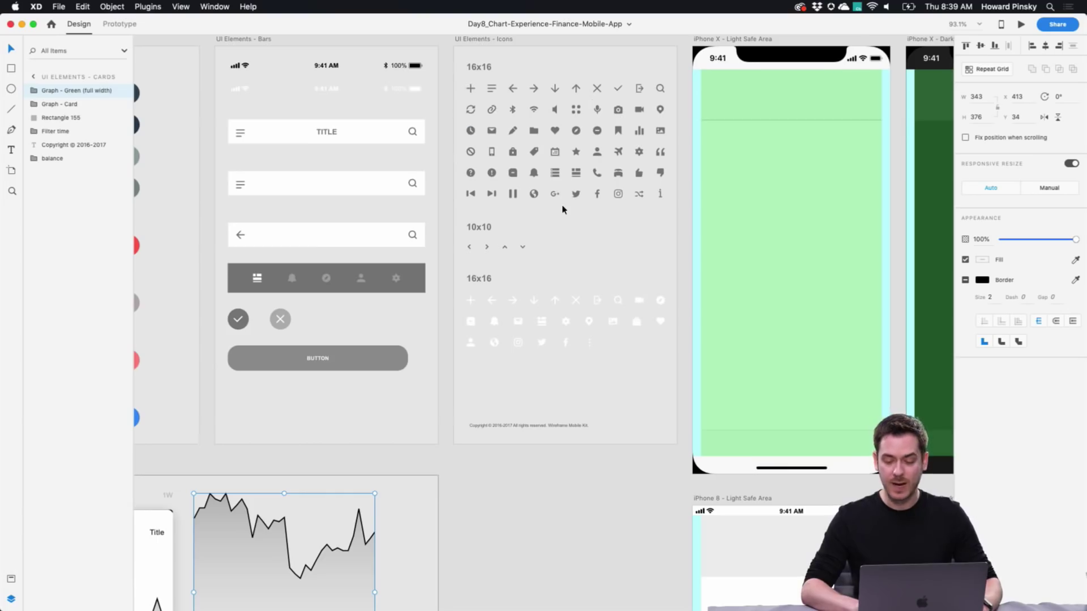
scroll(558, 207, "right", 6)
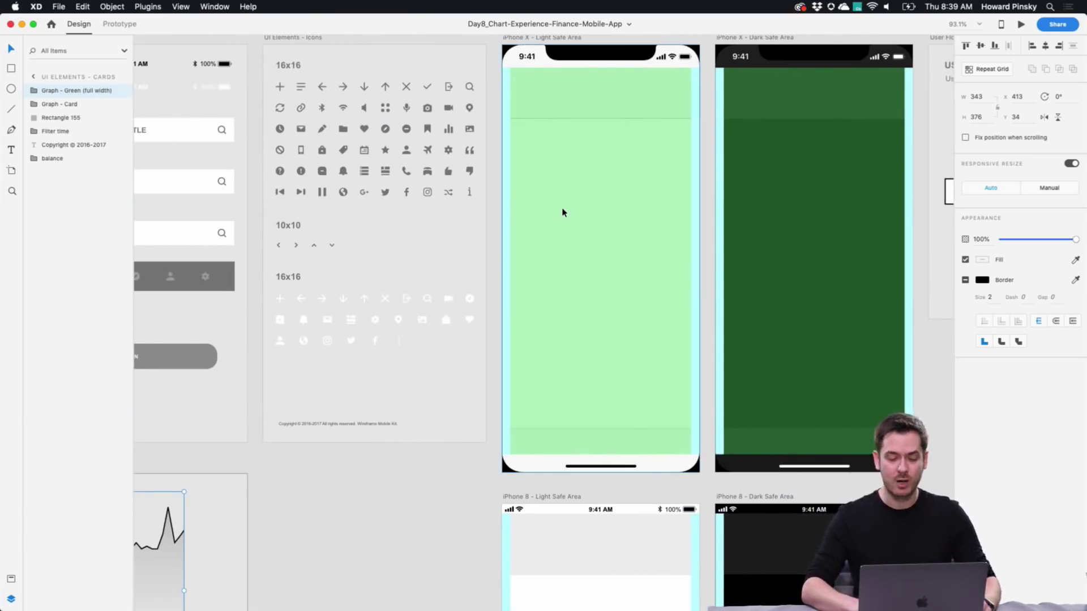
scroll(562, 212, "down", 3)
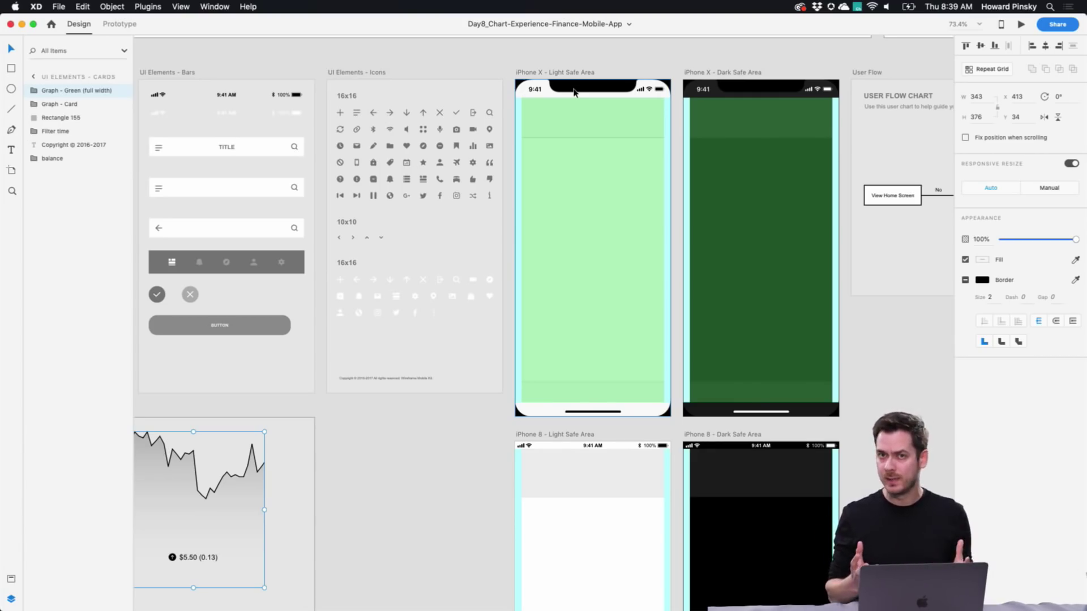
scroll(573, 92, "right", 10)
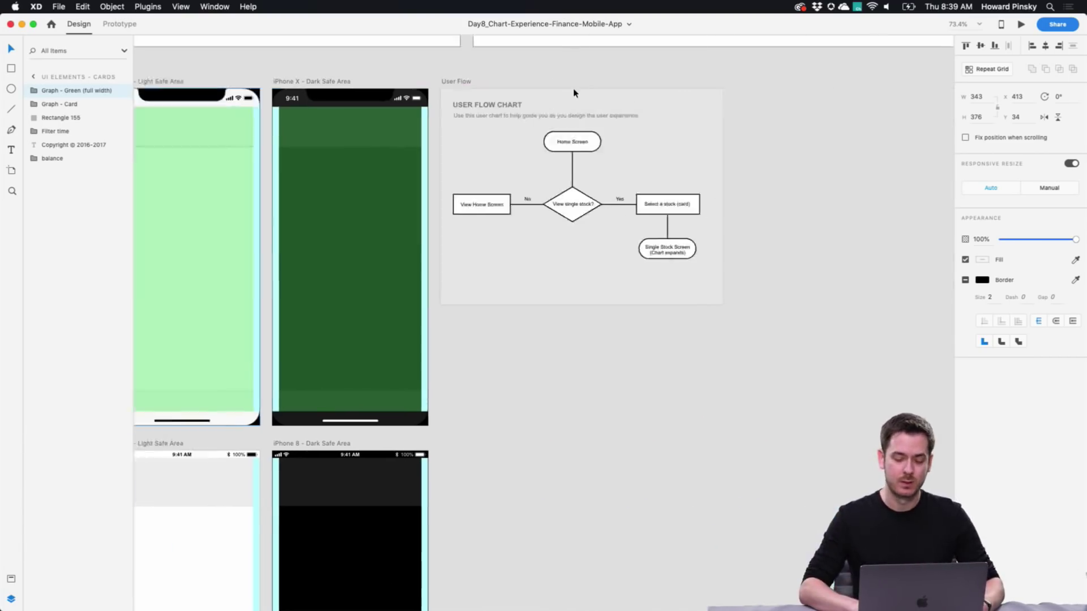
Step: Review the Robinhood and Acorns inspiration examples and select the blank iPhone X/XS – 1 artboard
scroll(480, 224, "up", 10)
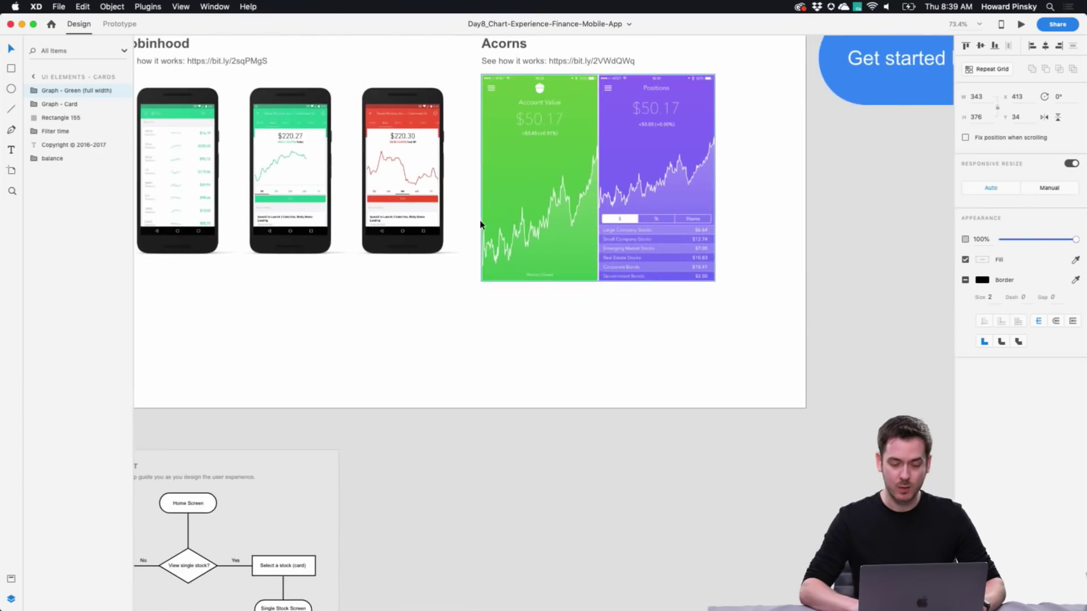
scroll(481, 224, "left", 10)
scroll(480, 224, "right", 15)
scroll(493, 354, "up", 5)
left_click(626, 130)
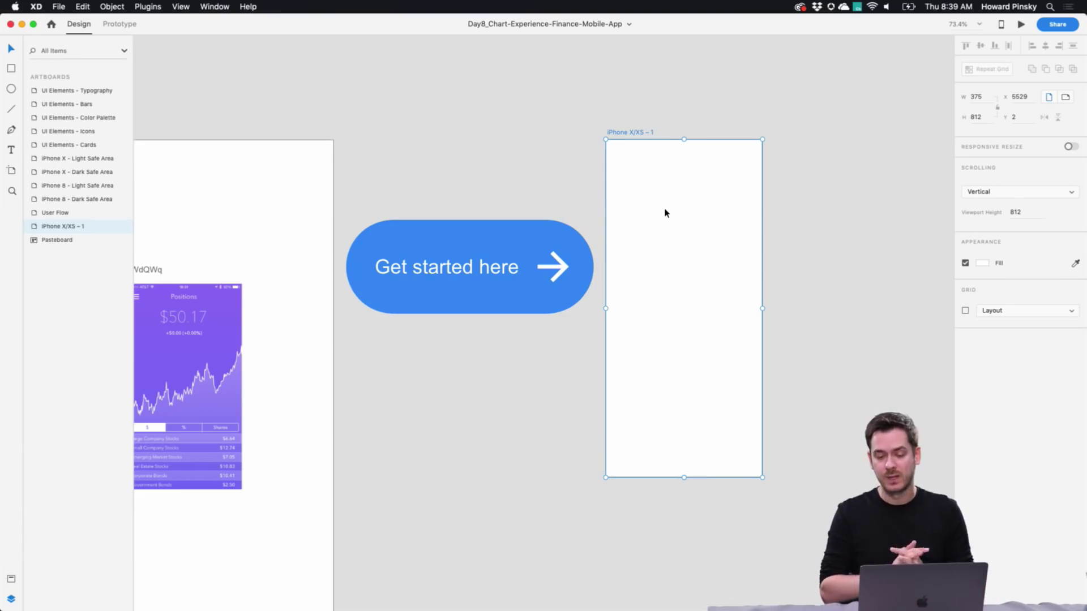
Step: Copy the TITLE header and the grey navigation bar from the UI Elements – Bars artboard
scroll(665, 212, "left", 20)
scroll(665, 213, "up", 5)
scroll(665, 213, "down", 5)
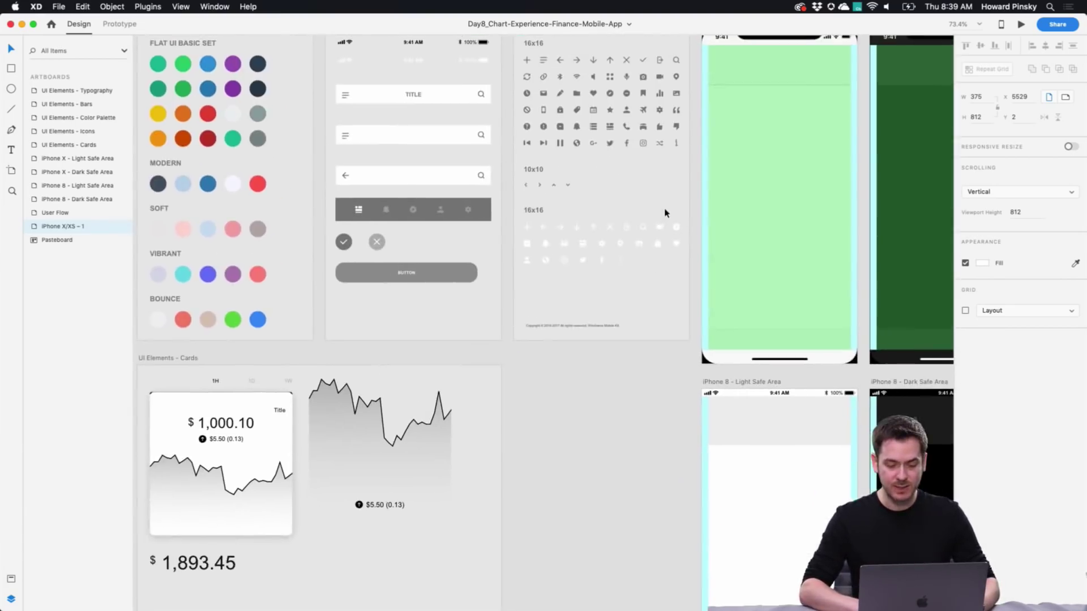
left_click(379, 98)
left_click(432, 215, "shift")
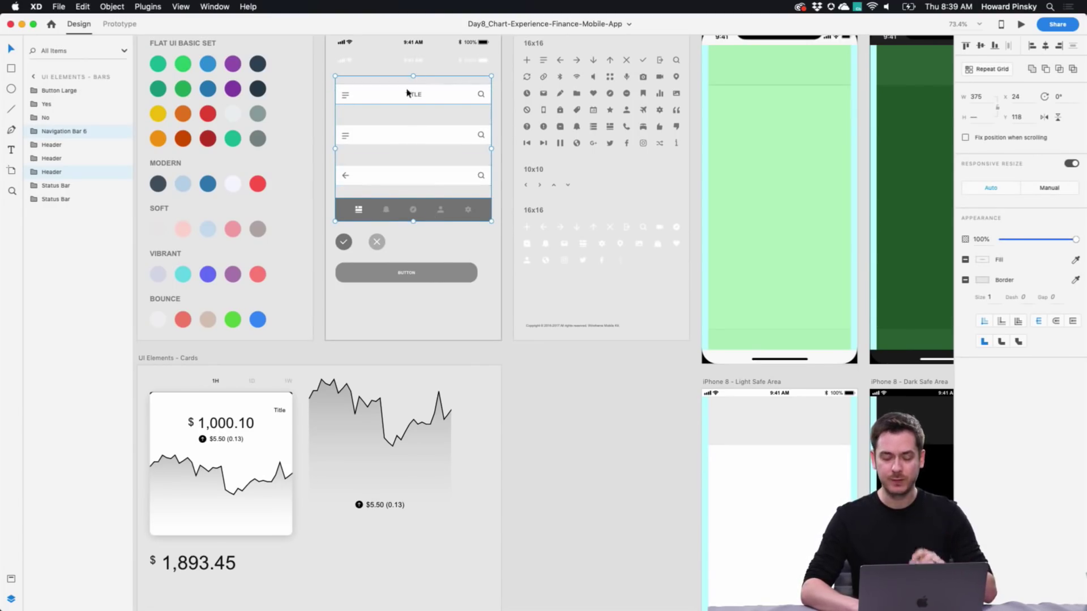
key("super+c")
Step: Paste the copied header and navigation bar into the iPhone X/XS – 1 artboard
scroll(574, 142, "up", 12)
scroll(572, 141, "down", 10)
scroll(631, 141, "right", 5)
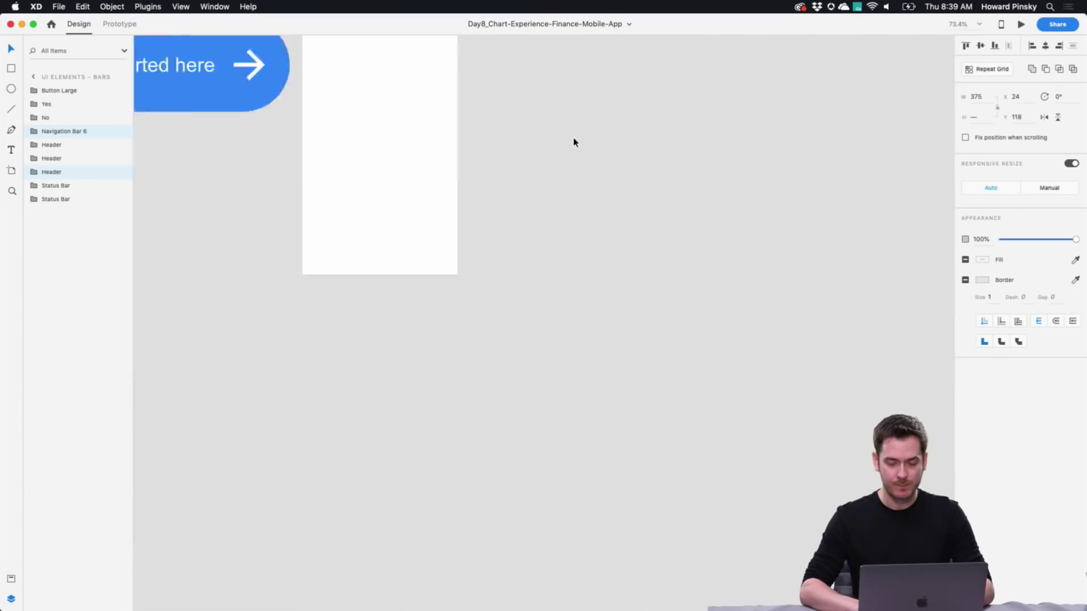
scroll(614, 151, "left", 3)
left_click(443, 165)
scroll(443, 165, "up", 2)
scroll(443, 165, "left", 2)
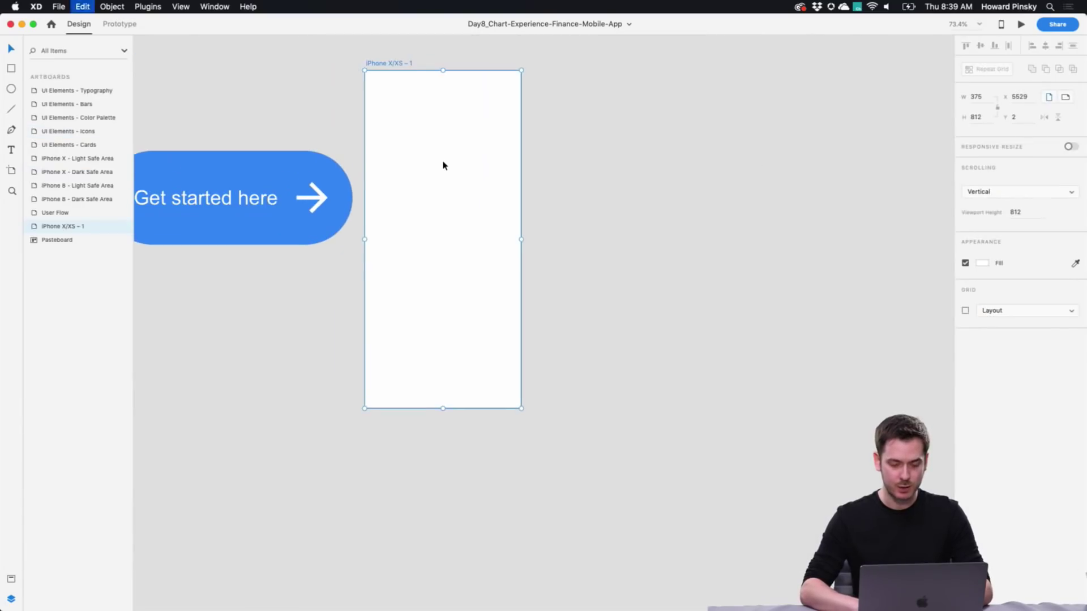
key("super+v")
scroll(443, 166, "up", 5)
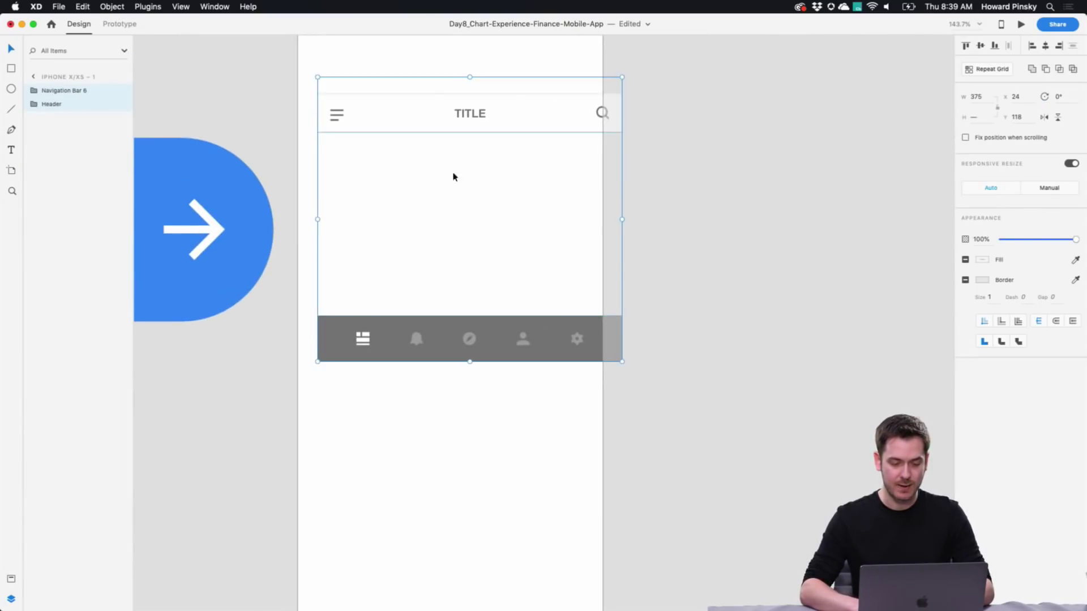
key("Escape")
Step: Align the header with the artboard's upper edge and the navigation bar with its lower edge at X 0, Y 756
scroll(541, 114, "up", 5)
scroll(540, 113, "left", 3)
left_click_drag(538, 122, 536, 85)
left_click_drag(564, 143, 553, 77)
scroll(577, 261, "down", 5)
left_click_drag(599, 248, 583, 524)
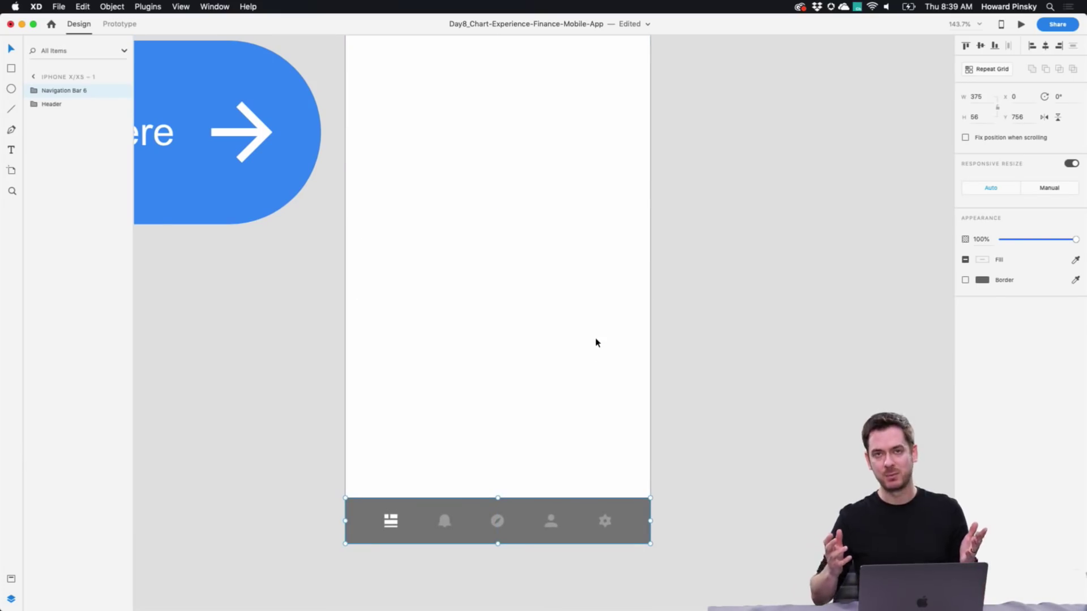
scroll(595, 342, "up", 1)
scroll(596, 342, "down", 5)
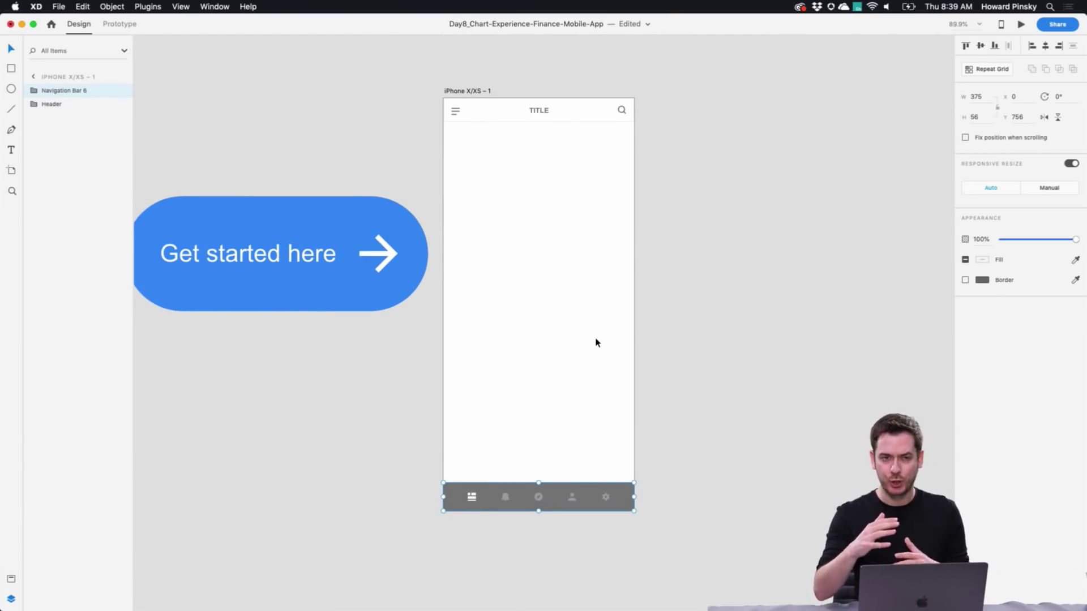
Step: Move the Acorns reference image beside the iPhone X/XS – 1 artboard, at about X 6031, Y 140, and inspect its green screen up close
scroll(595, 343, "left", 5)
scroll(596, 343, "left", 10)
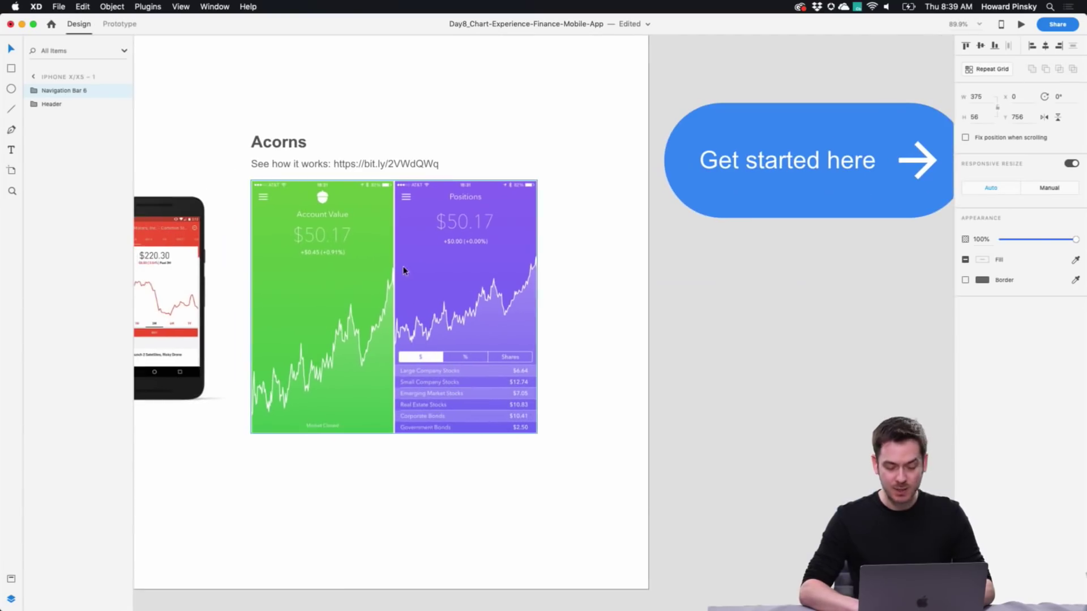
scroll(499, 248, "right", 3)
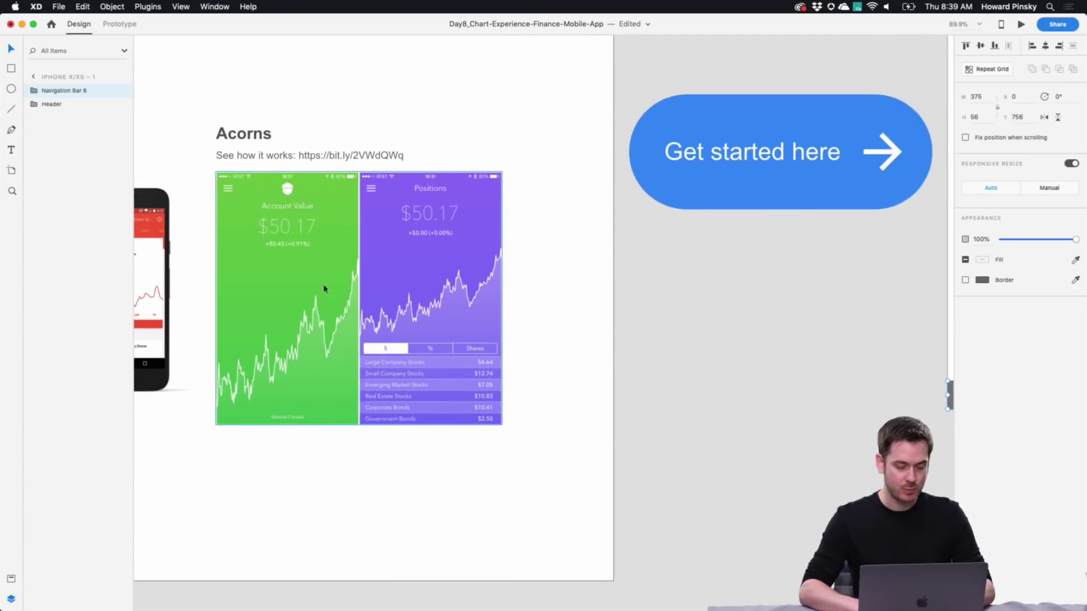
left_click(302, 279)
left_click_drag(289, 264, 769, 153)
scroll(672, 315, "right", 10)
scroll(768, 150, "right", 3)
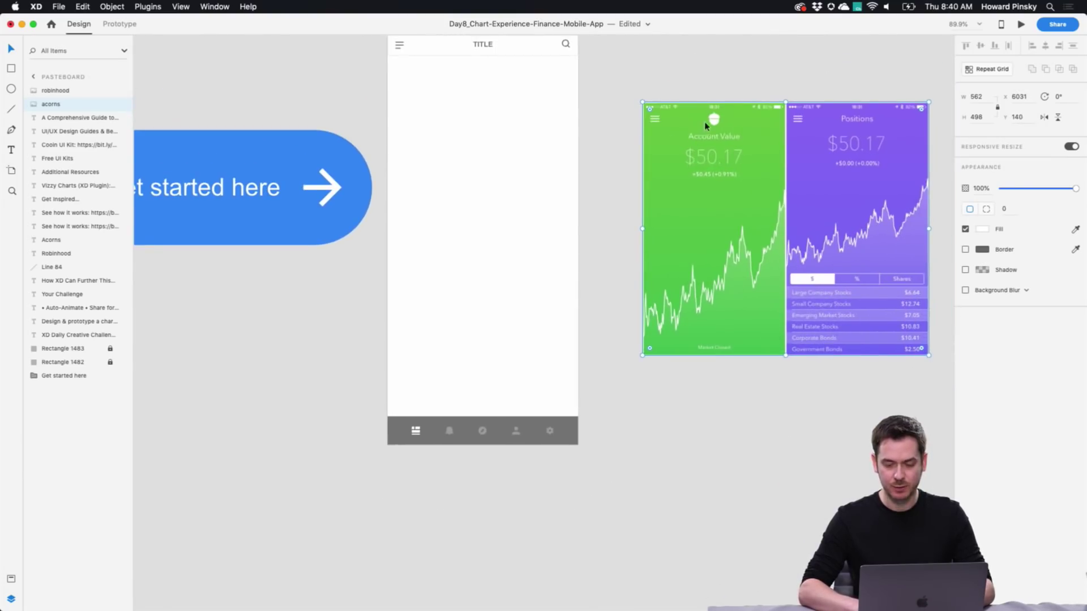
scroll(720, 138, "up", 5)
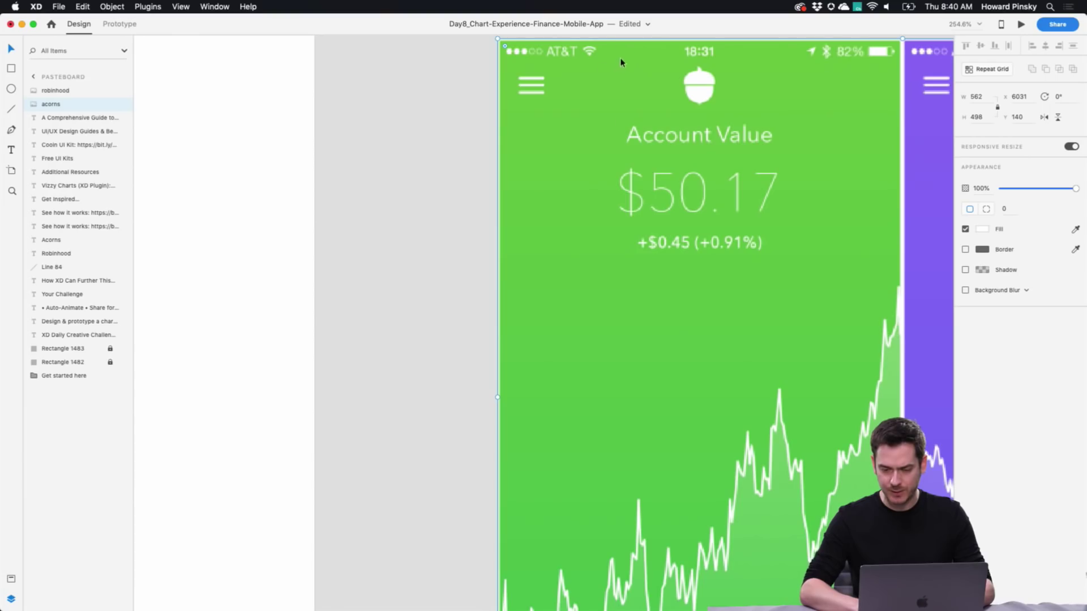
scroll(610, 223, "down", 6)
scroll(811, 499, "left", 3)
scroll(810, 499, "up", 2)
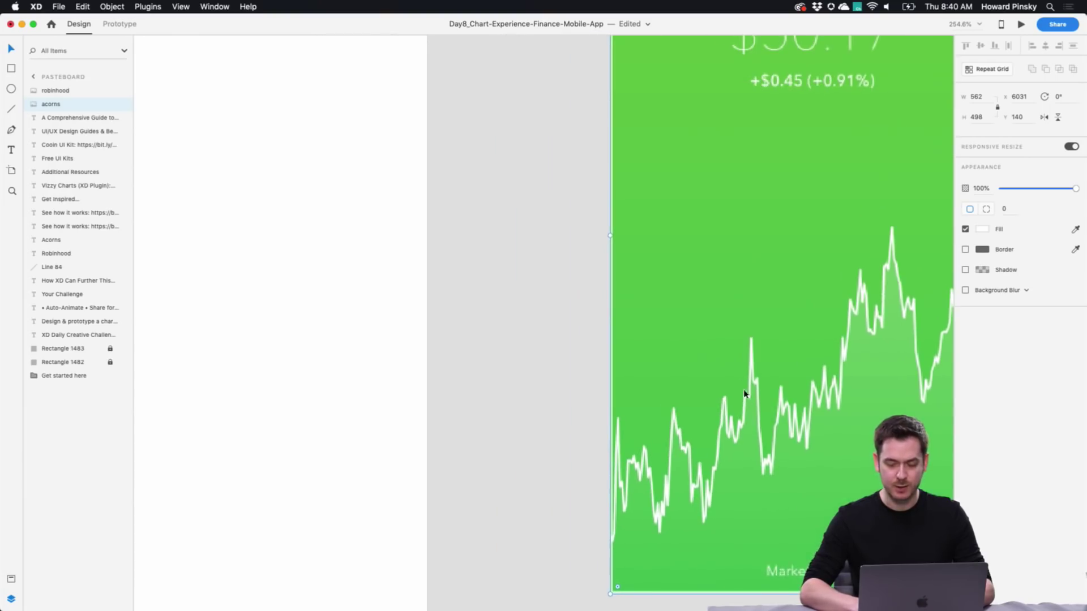
scroll(762, 435, "down", 10)
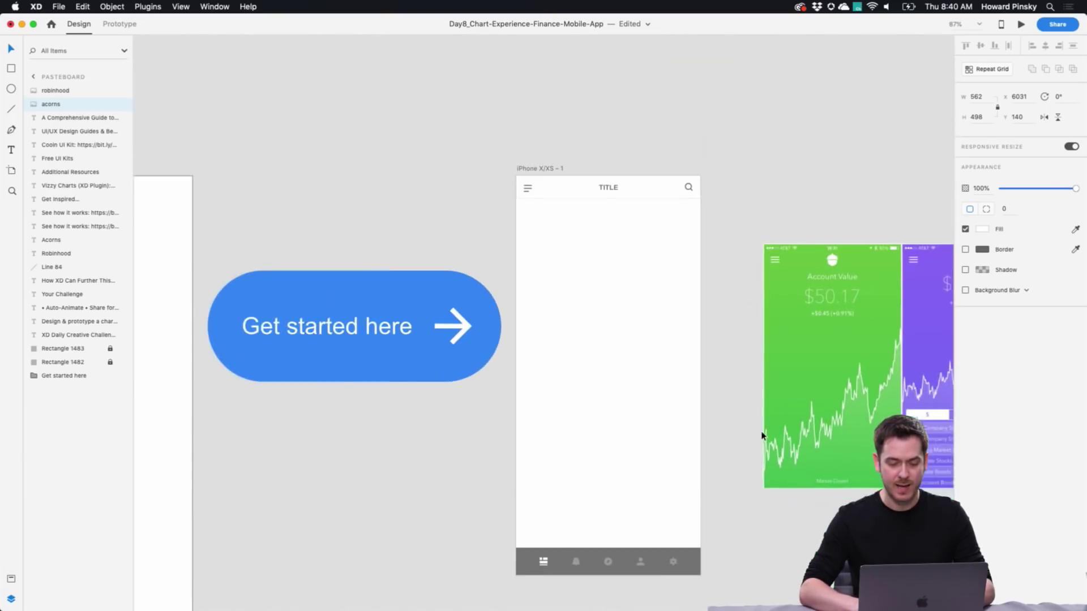
Step: Change the fill type of the iPhone X/XS – 1 artboard to Linear Gradient
left_click(607, 357)
scroll(606, 356, "down", 2)
scroll(605, 357, "right", 2)
left_click(502, 132)
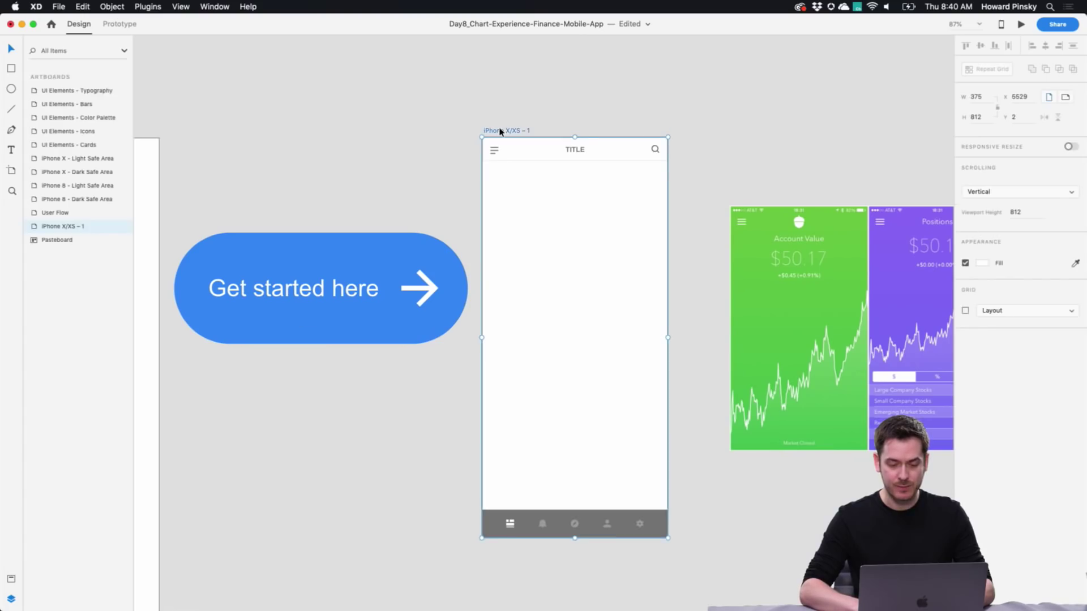
left_click(982, 265)
left_click(872, 196)
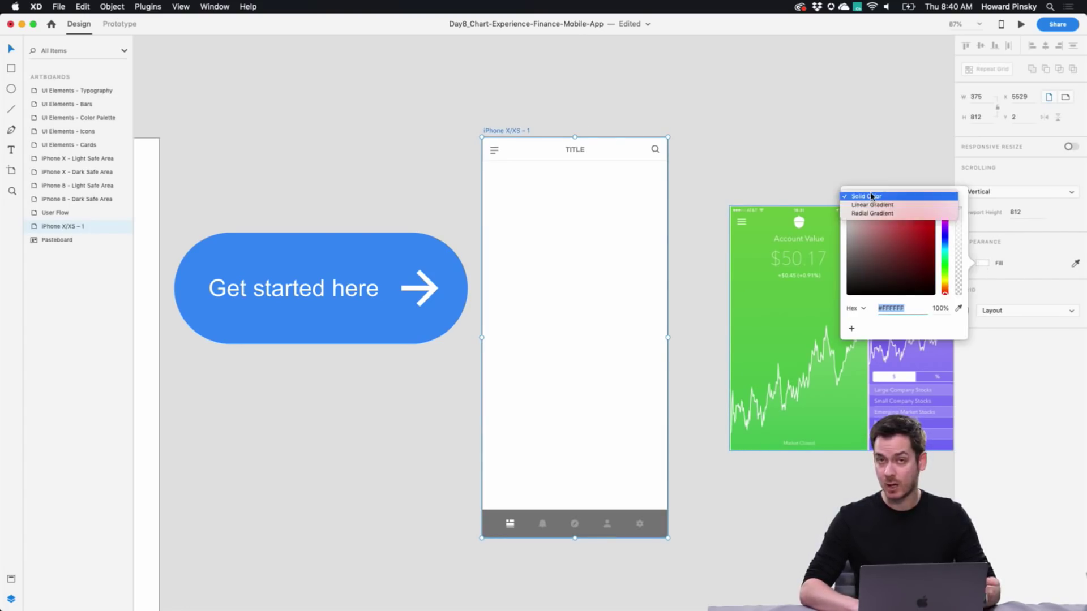
left_click(865, 206)
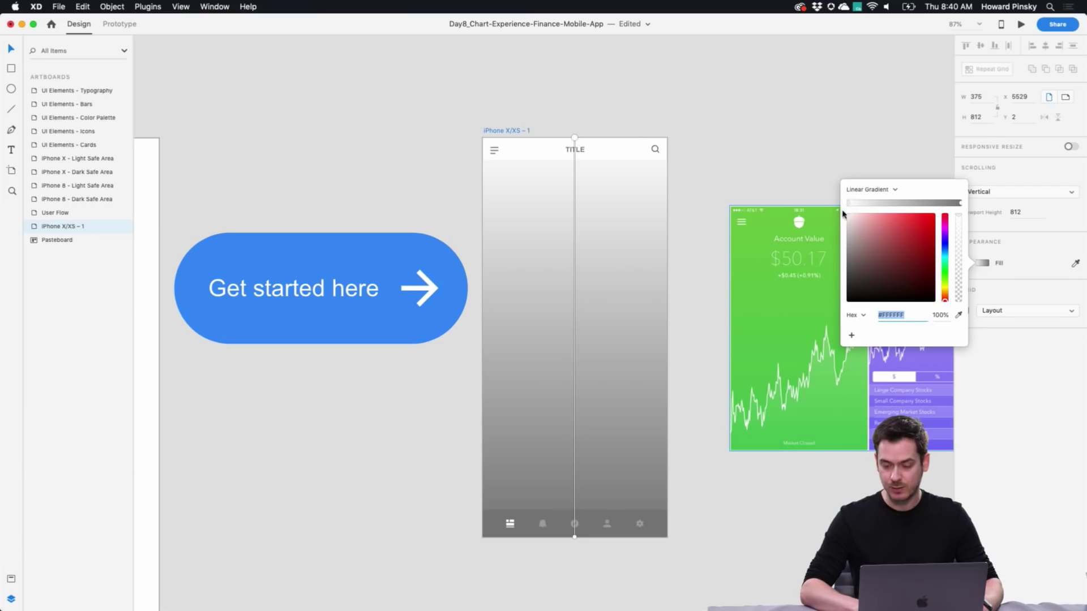
Step: Colour the artboard gradient's two stops with greens sampled from the upper and lower parts of the Acorns screen, ending in #4EC55A
left_click(959, 316)
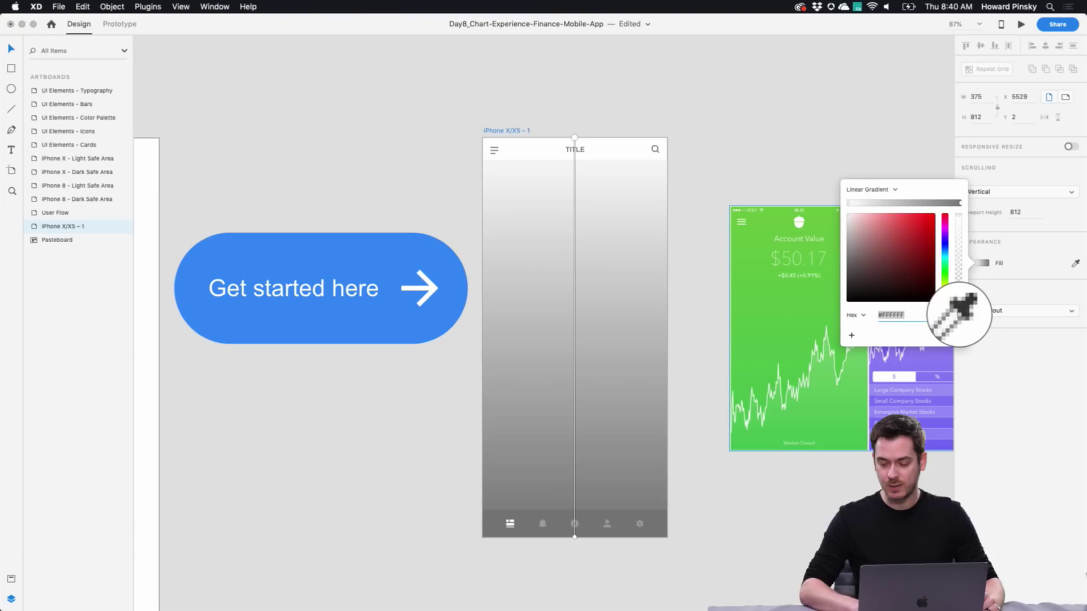
left_click(826, 215)
left_click(961, 203)
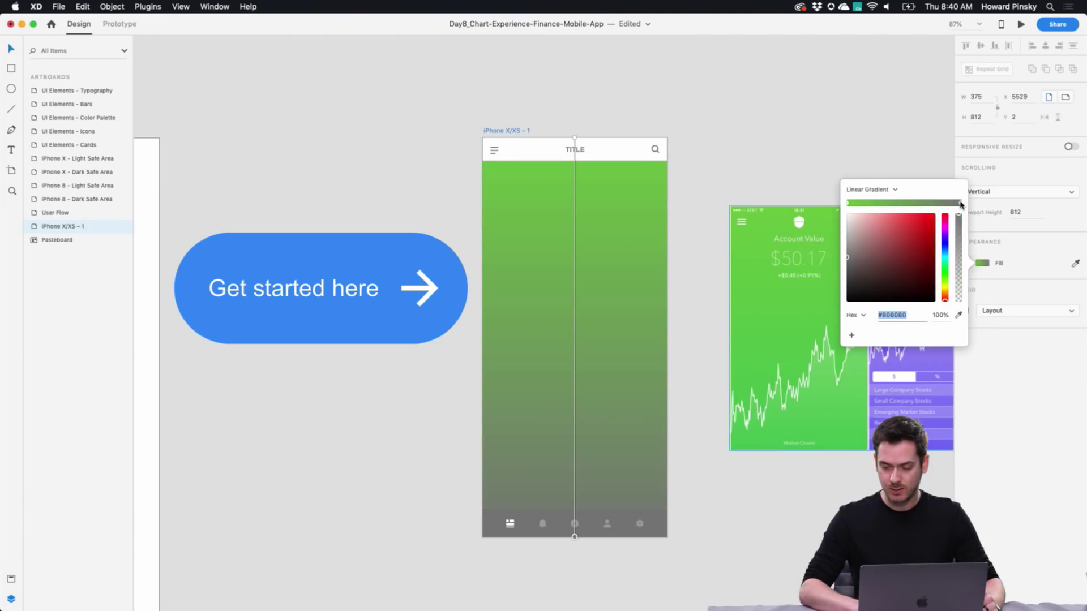
left_click(958, 315)
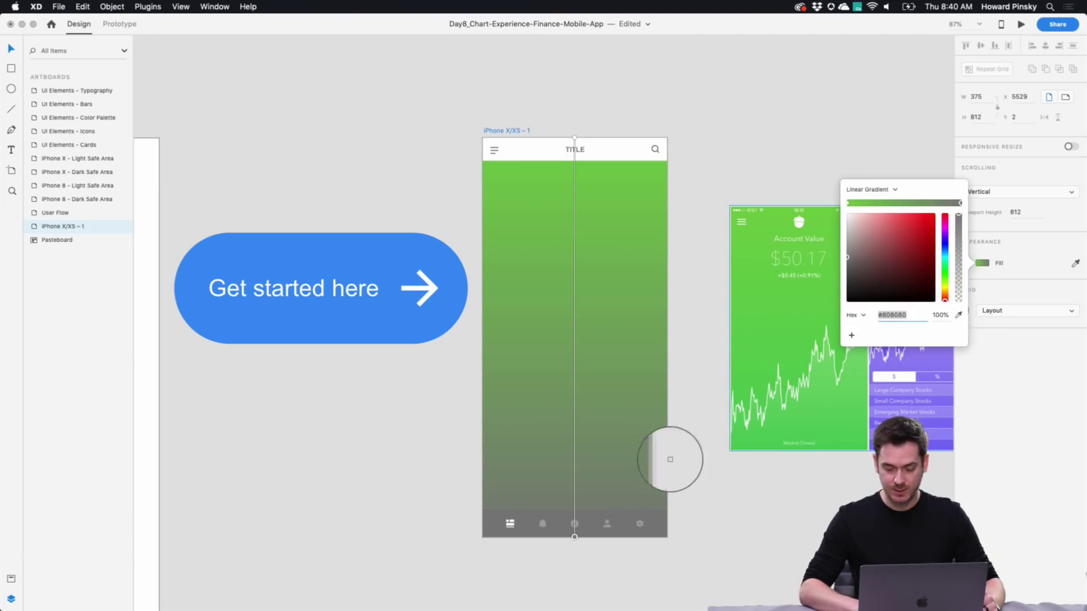
left_click(848, 442)
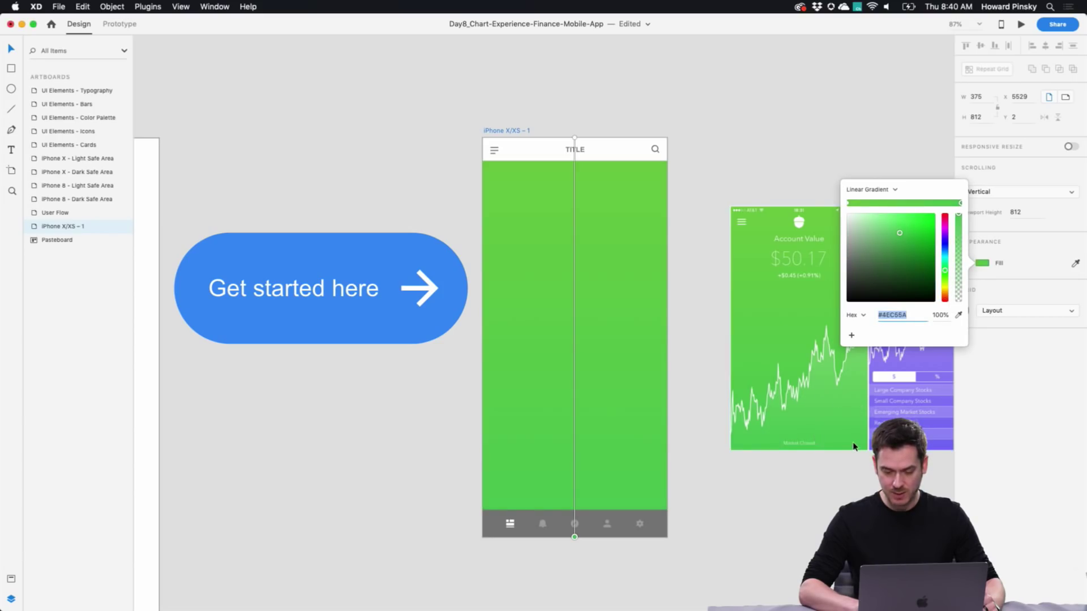
left_click(813, 125)
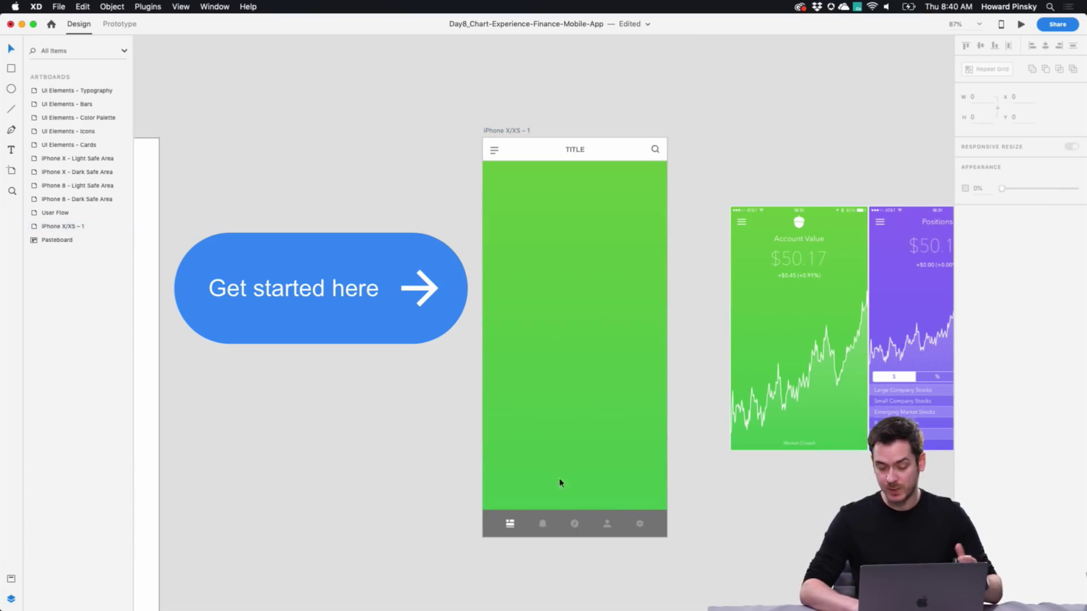
Step: Set the fill of the navigation bar's background rectangle to white, #FFFFFF
scroll(599, 520, "up", 5)
scroll(599, 520, "down", 2)
left_click(592, 456)
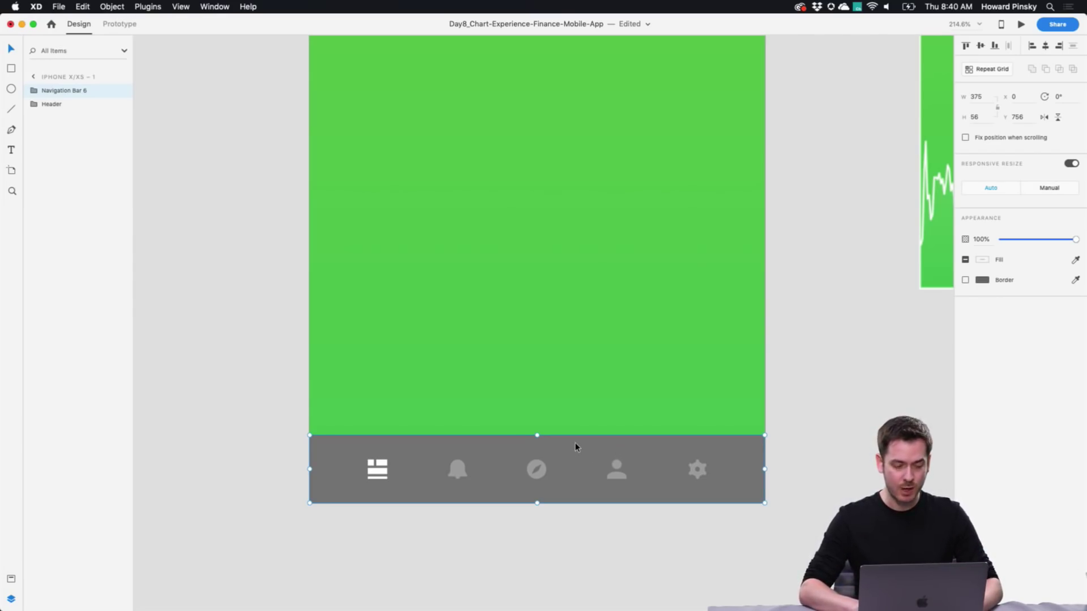
double_click(575, 444)
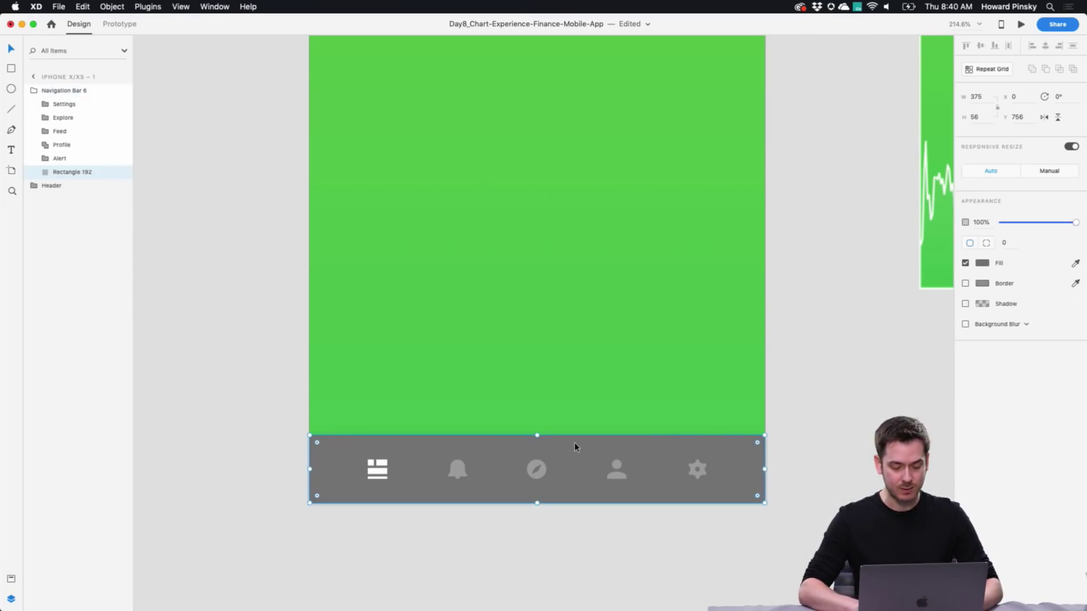
left_click(983, 265)
left_click_drag(858, 229, 841, 208)
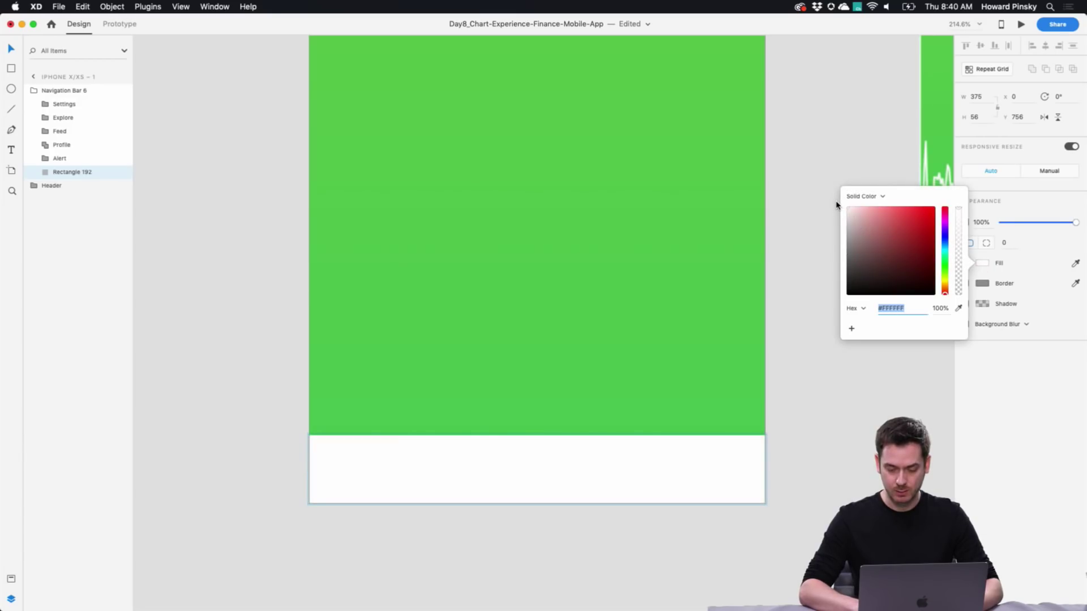
Step: Set the fill of all five navigation bar icons, from Settings to Alert, to grey #A5A5A5
left_click(68, 170)
left_click(68, 158)
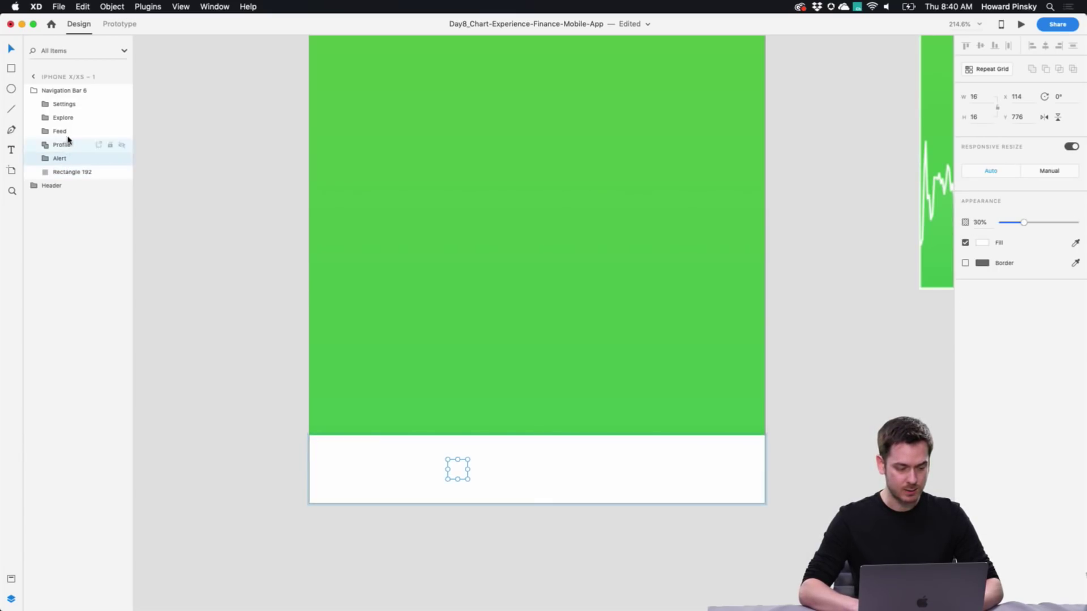
left_click(70, 109, "shift")
left_click(982, 243)
left_click(849, 238)
mouse_move(849, 238)
left_mouse_down()
mouse_move(831, 211)
mouse_move(825, 224)
left_mouse_up()
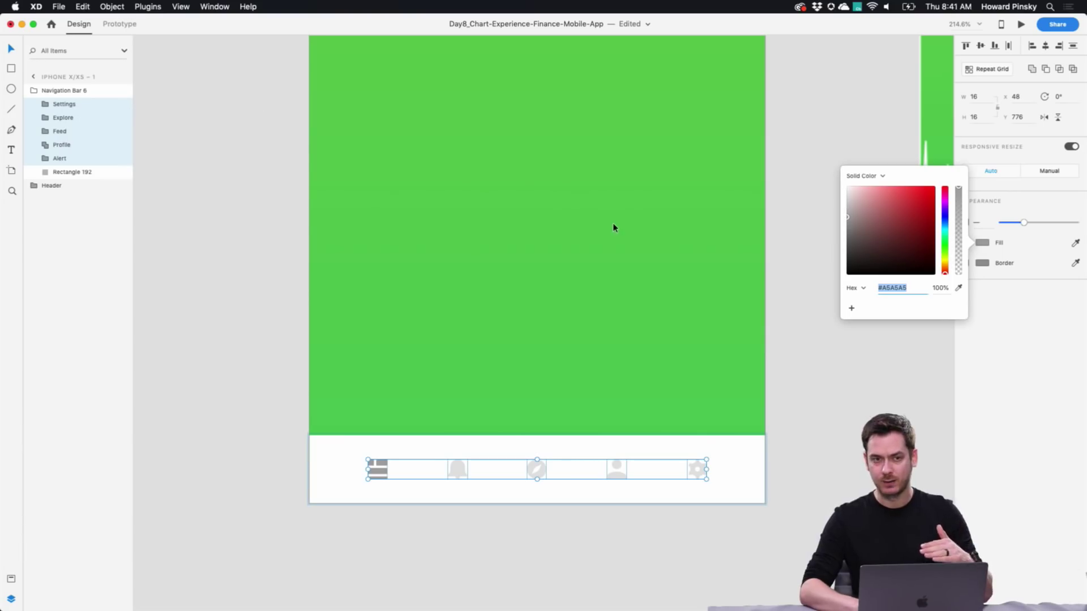
left_click(980, 407)
key("Escape")
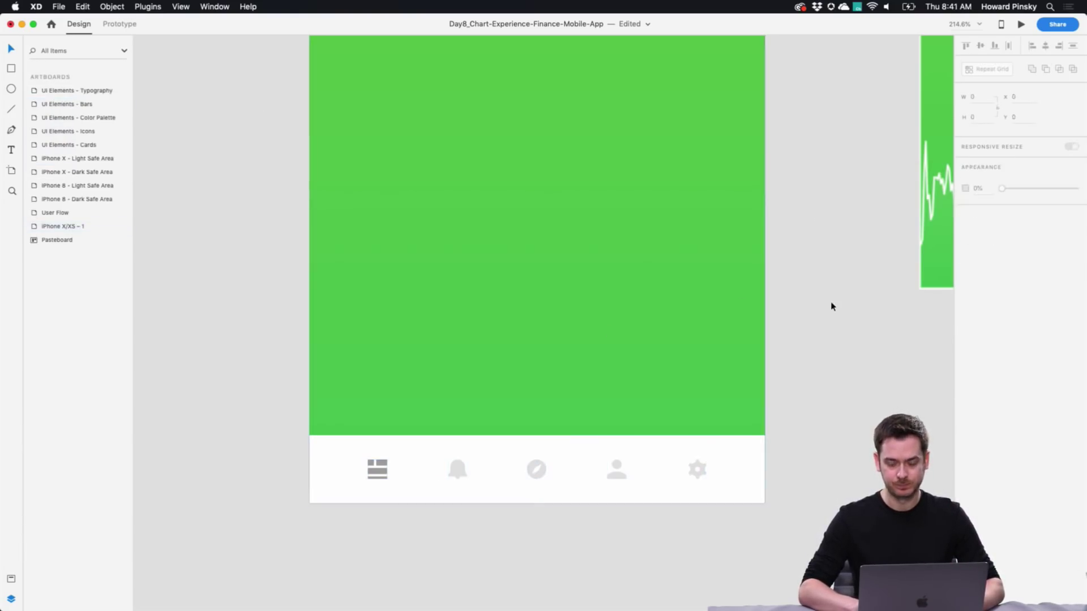
Step: Compare the Acorns charts with the Robinhood stock screens, examining their line graphs and time range options
scroll(648, 254, "down", 5)
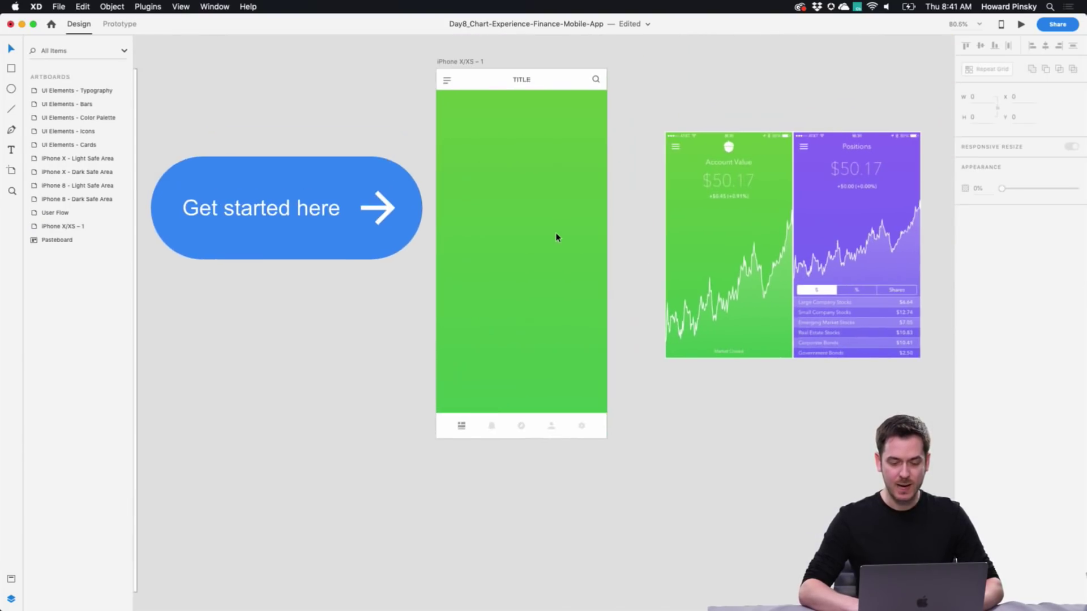
scroll(557, 238, "up", 3)
scroll(556, 238, "right", 6)
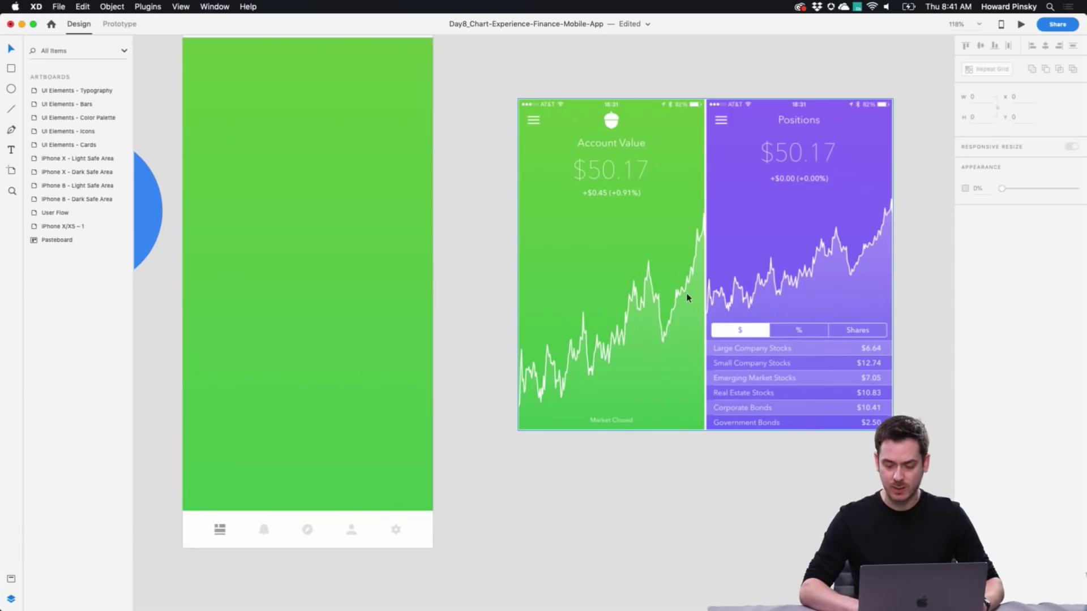
scroll(686, 296, "left", 15)
scroll(687, 298, "left", 10)
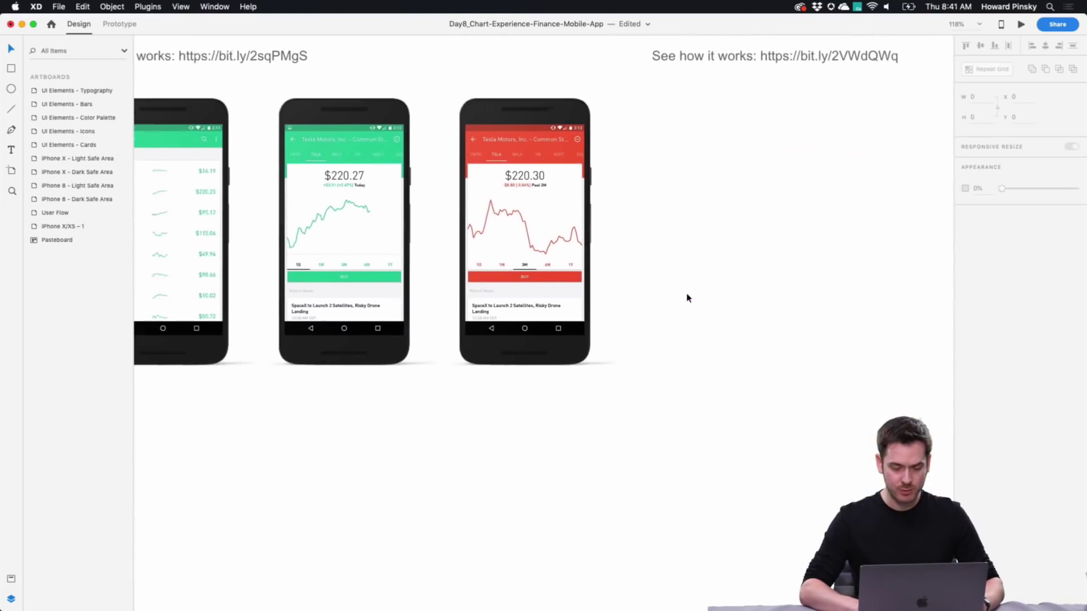
scroll(462, 283, "up", 5)
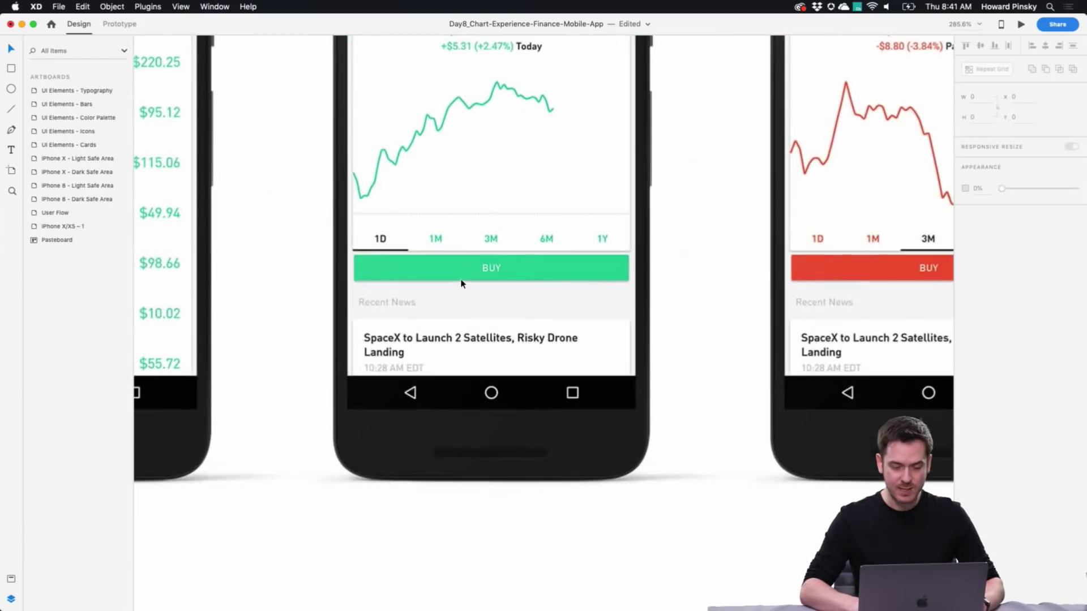
scroll(547, 248, "down", 5)
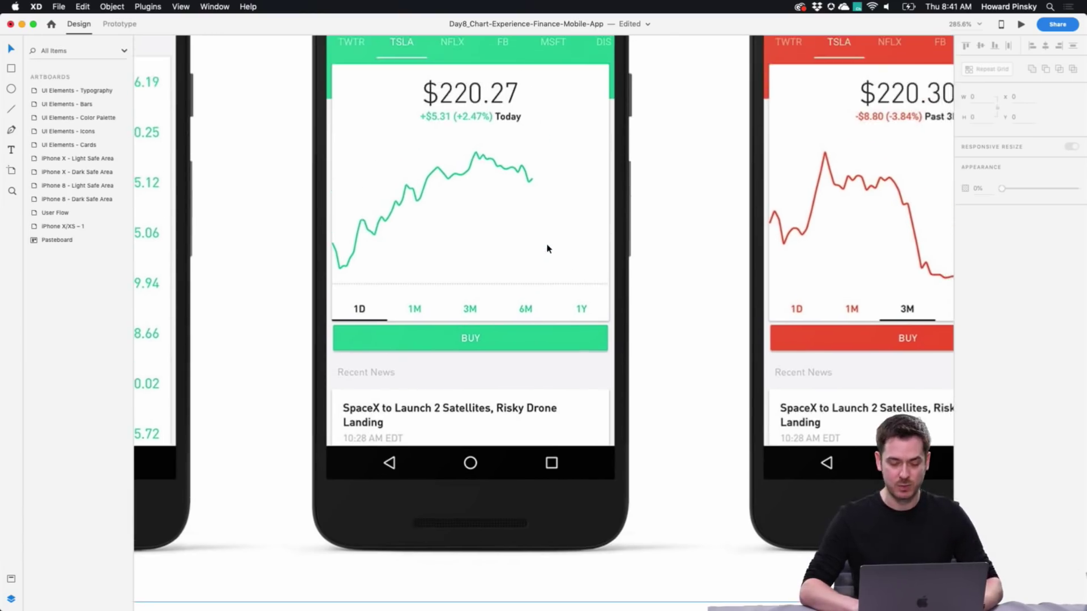
scroll(546, 246, "right", 1)
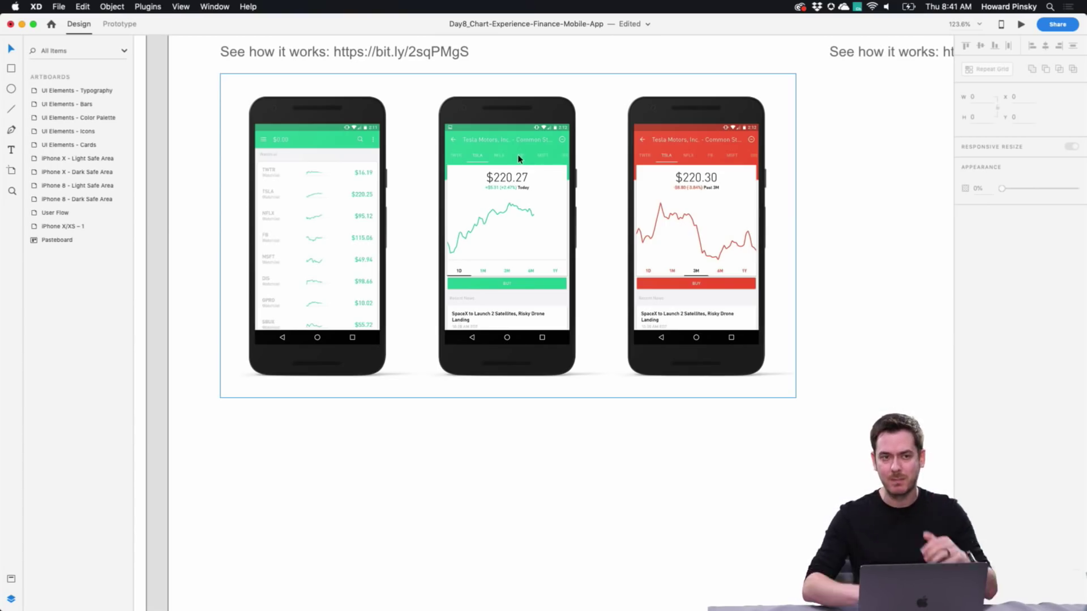
Step: Draw a horizontal line about 369 px wide across the green artboard at about Y 588.5 with the Line tool
scroll(518, 159, "right", 15)
scroll(519, 159, "right", 3)
scroll(518, 159, "down", 3)
scroll(390, 249, "up", 4)
scroll(391, 249, "right", 2)
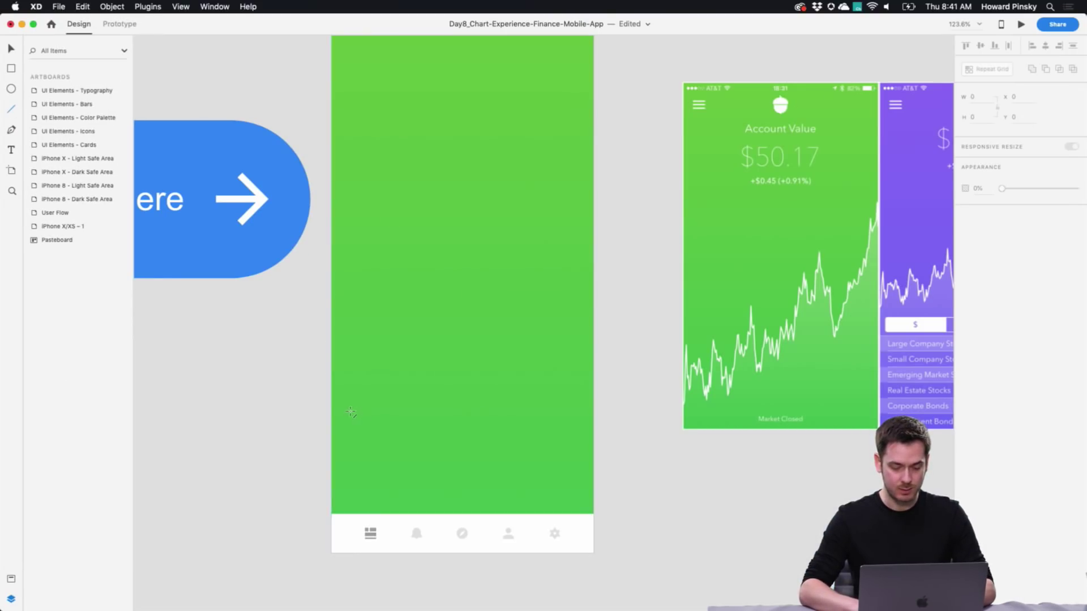
left_click_drag(338, 398, 593, 406)
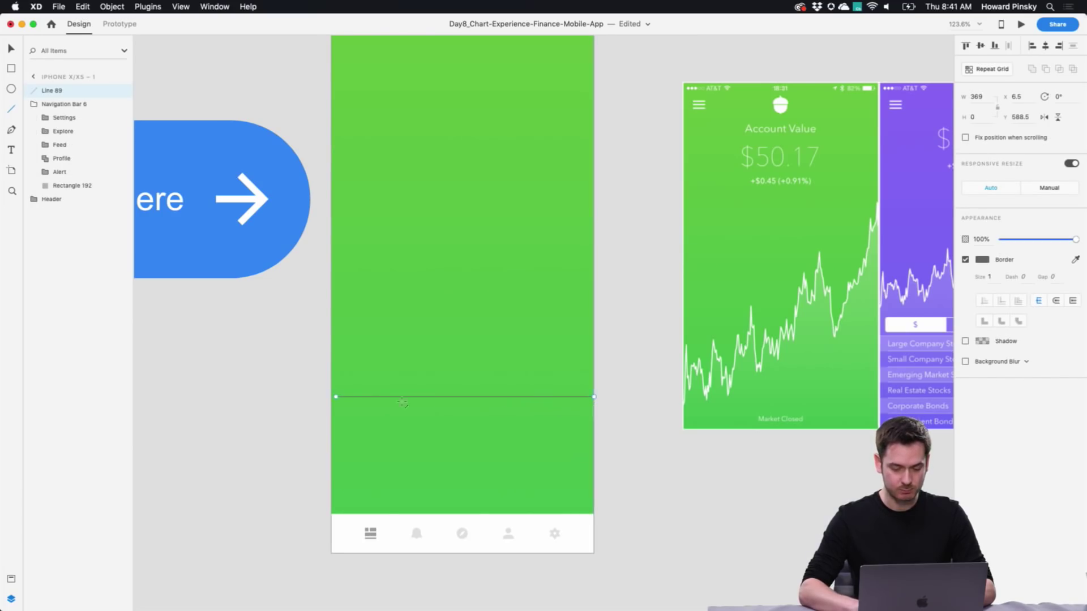
Step: Extend the horizontal line's left end to the artboard's edge so the line is 375 px wide
scroll(357, 395, "up", 5)
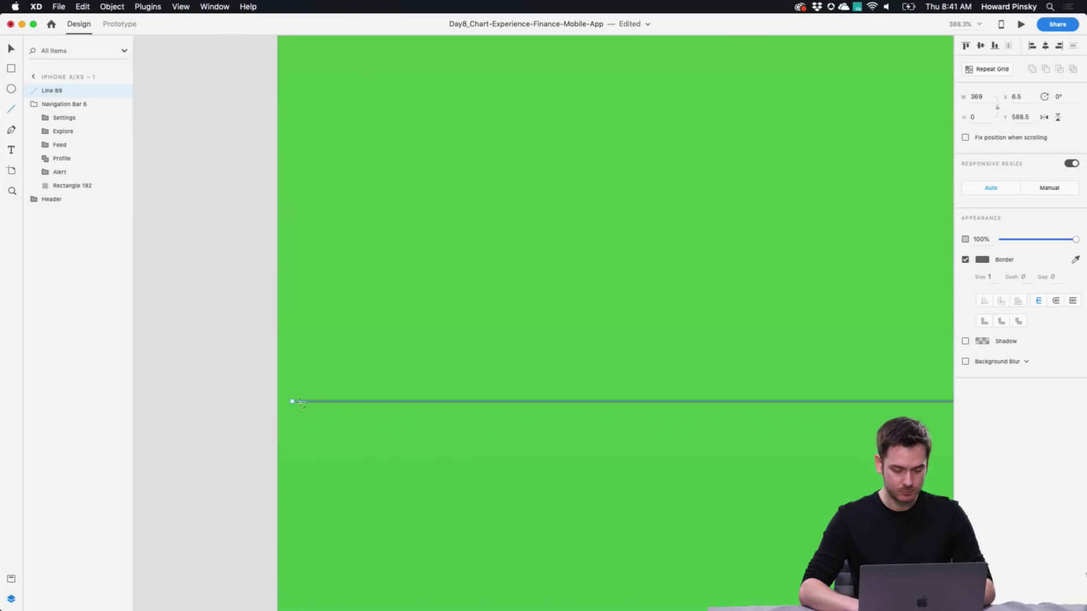
key("a")
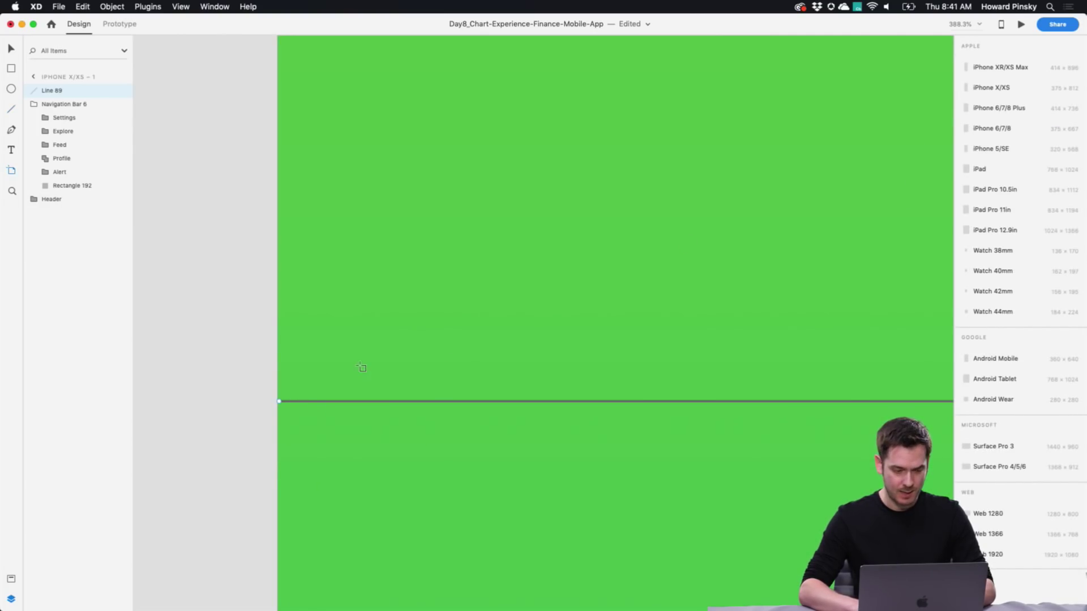
key("v")
Step: Set the horizontal line's border color to white, #FFF, and its border size to 3
left_click(986, 260)
type("fff")
key("Return")
left_click(1020, 439)
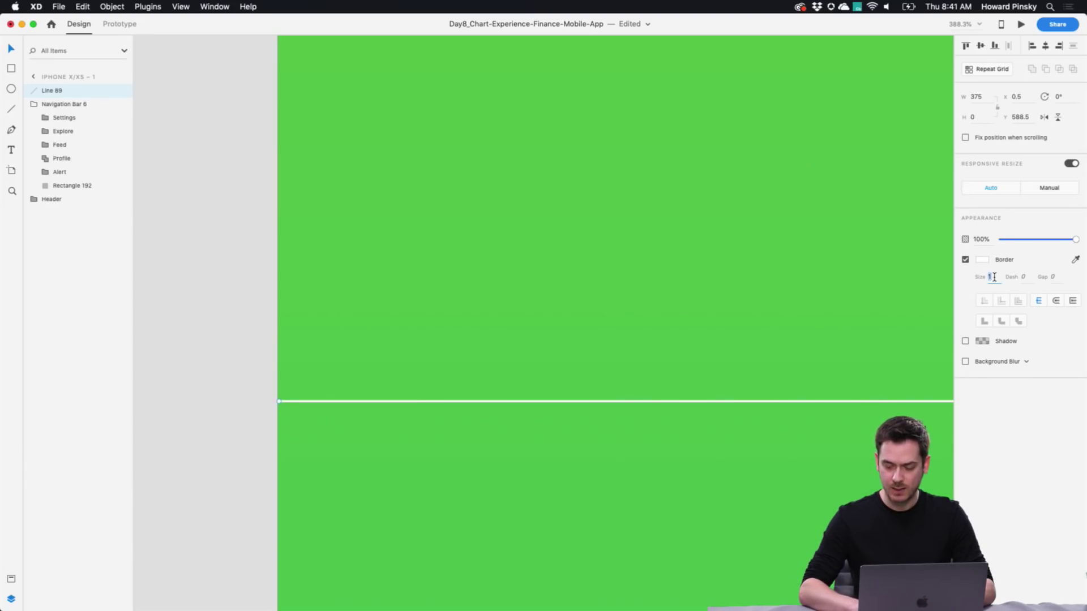
type("2")
key("Up")
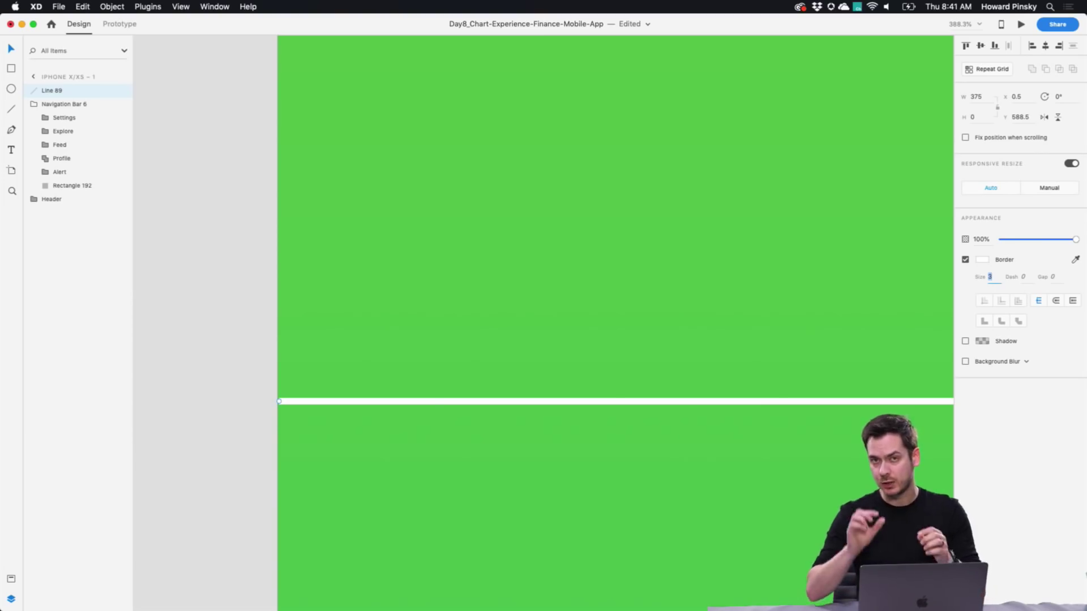
Step: Draw a vertical line about 309 px tall across the horizontal line, near the artboard's left edge at about X 18.5
scroll(528, 405, "down", 5)
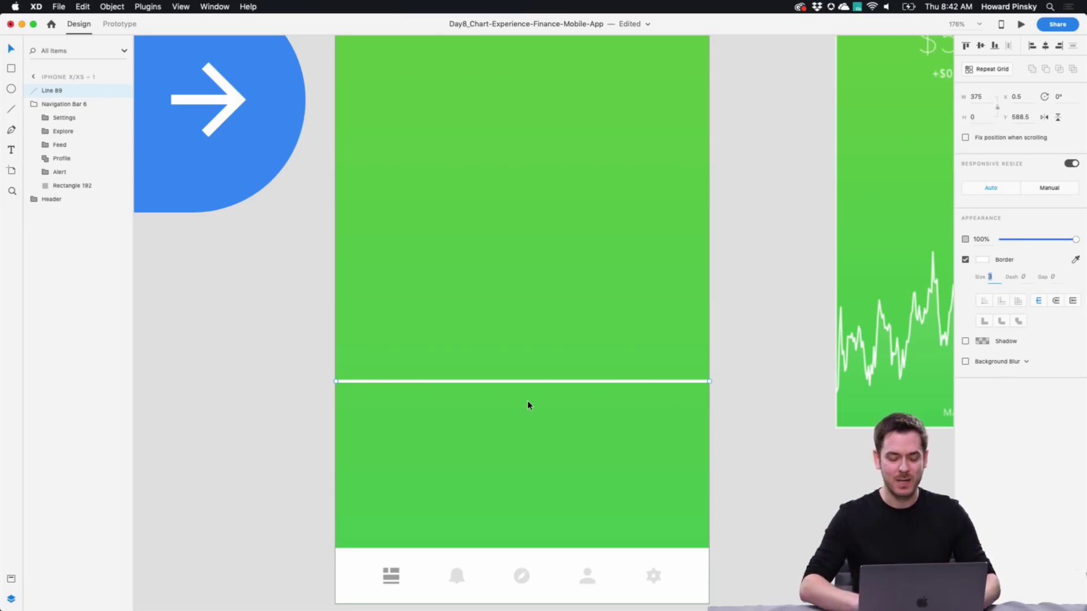
scroll(527, 405, "right", 3)
scroll(528, 405, "down", 2)
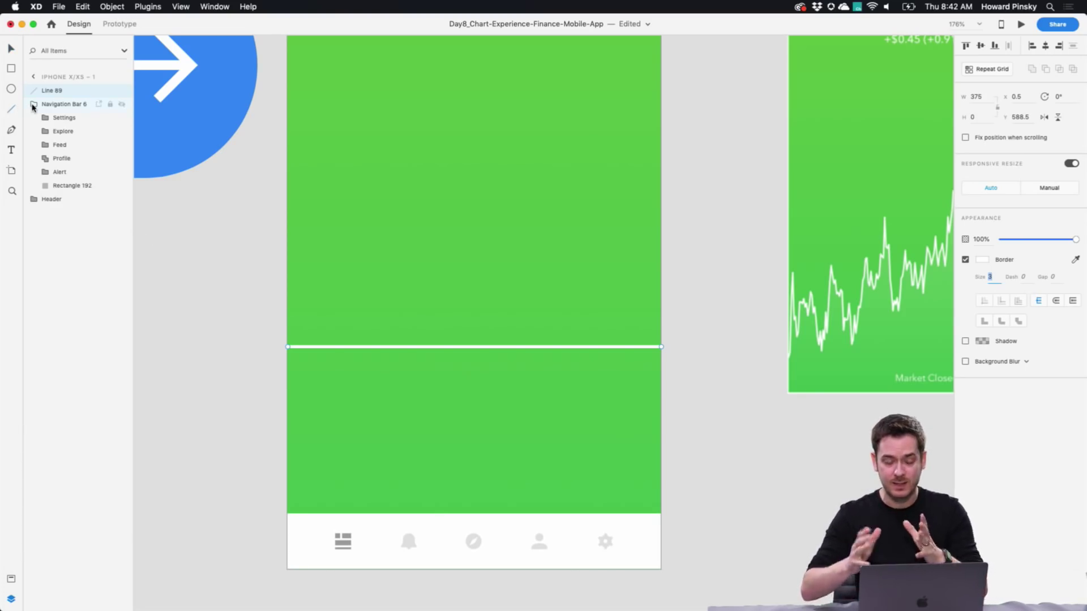
left_click_drag(315, 73, 315, 380)
left_click_drag(316, 215, 306, 213)
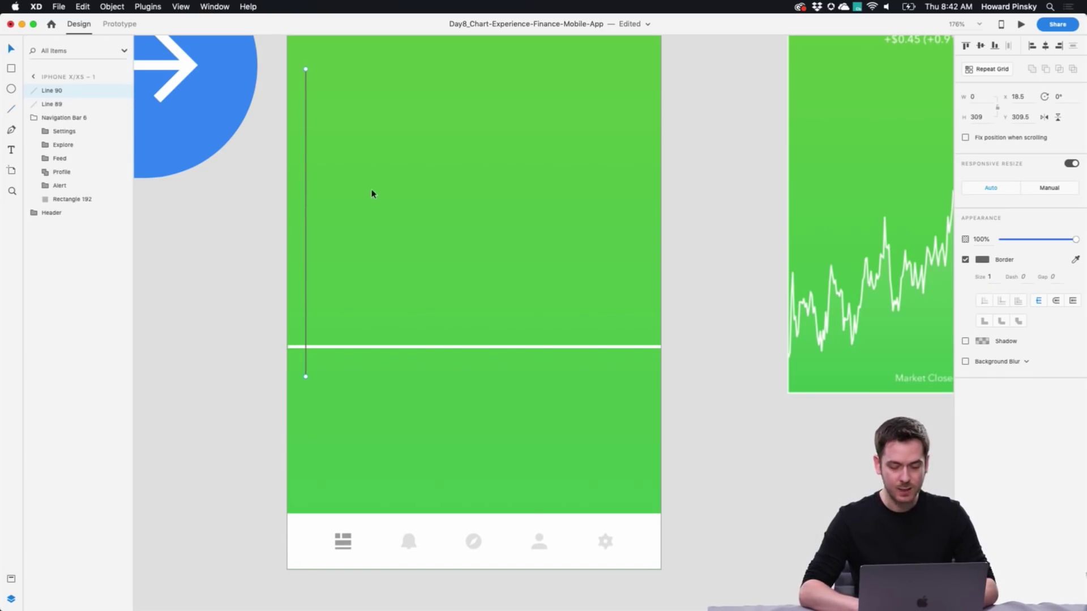
Step: Turn the vertical line into a repeat grid of seven evenly spaced lines starting at X 0, about 380 px wide overall
left_click(985, 69)
left_click_drag(306, 223, 445, 236)
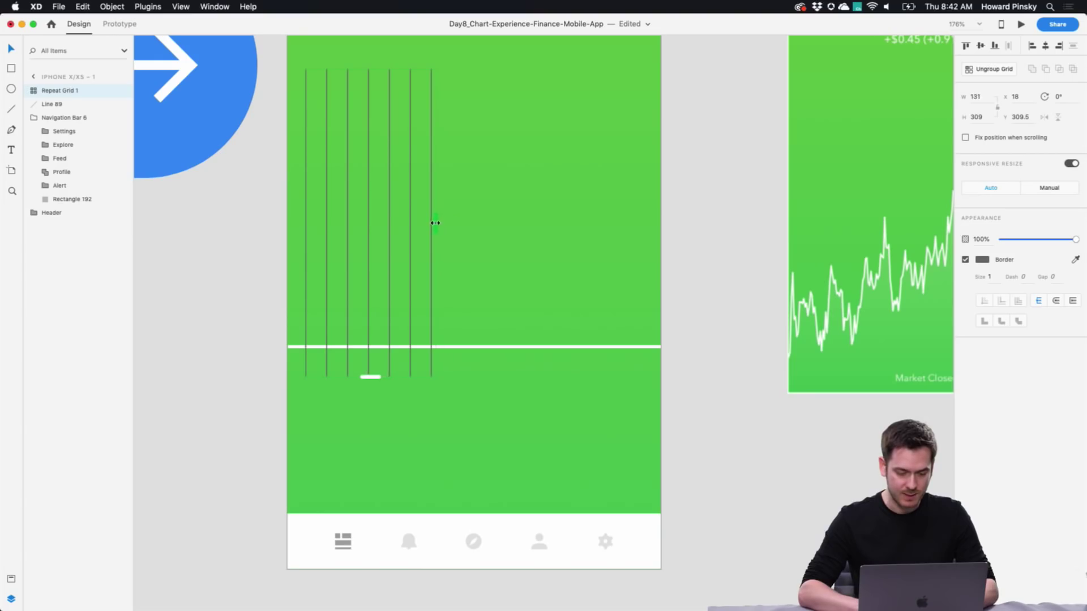
left_click_drag(433, 224, 627, 228)
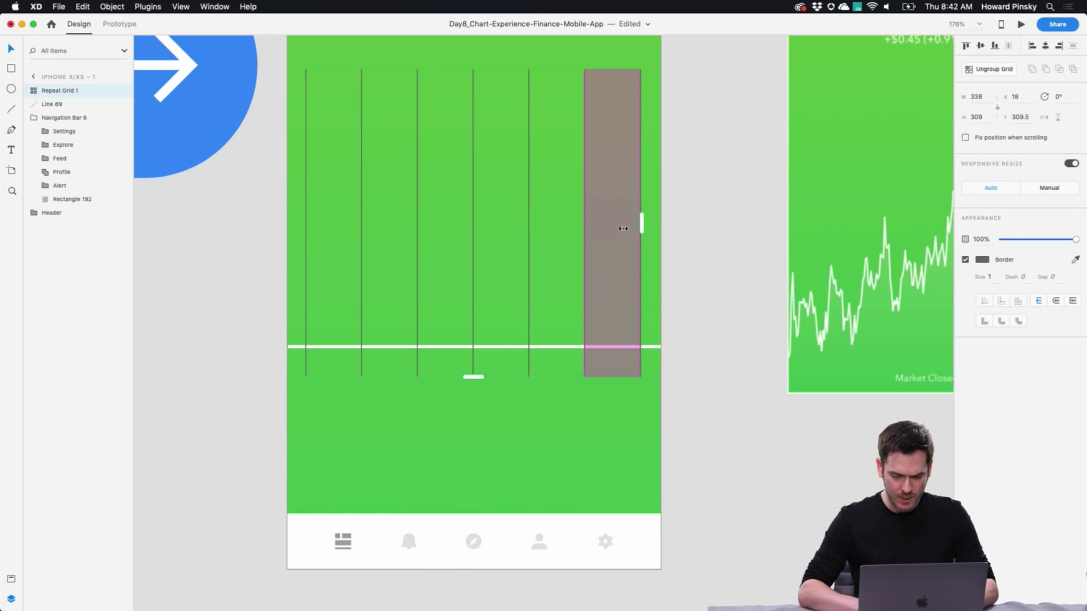
left_click(725, 173)
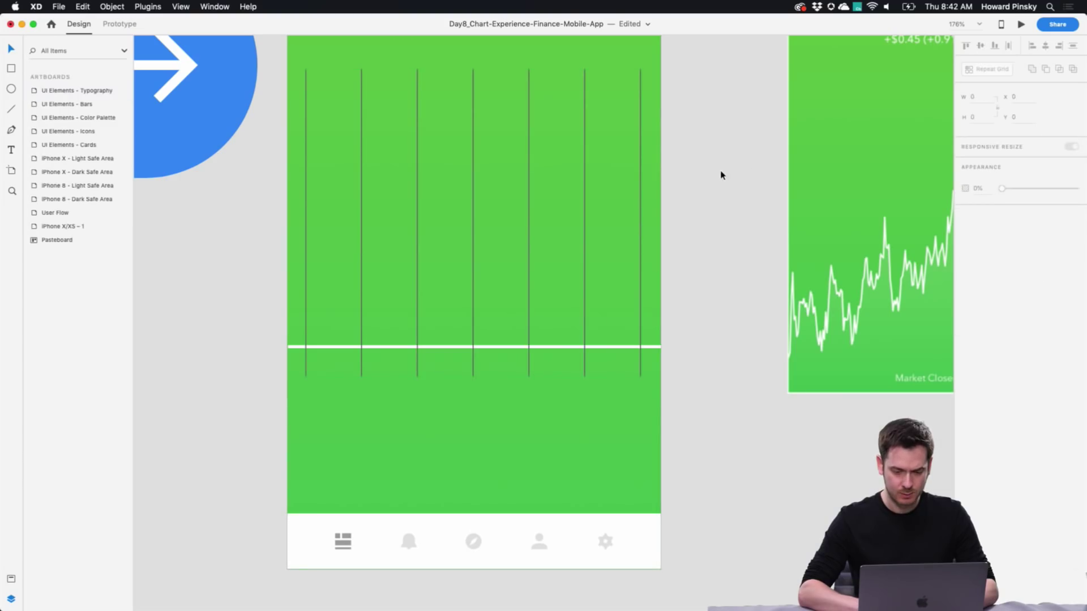
left_click_drag(586, 147, 628, 134)
left_click(717, 125)
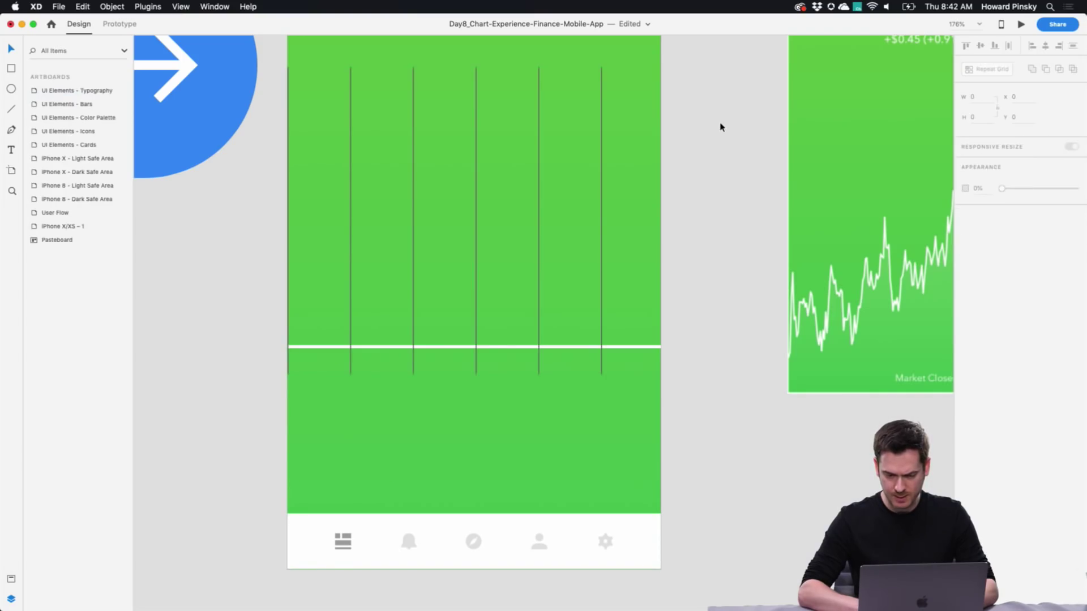
Step: Set the vertical line grid's opacity to 31% and place it behind the white horizontal line
left_click(477, 243)
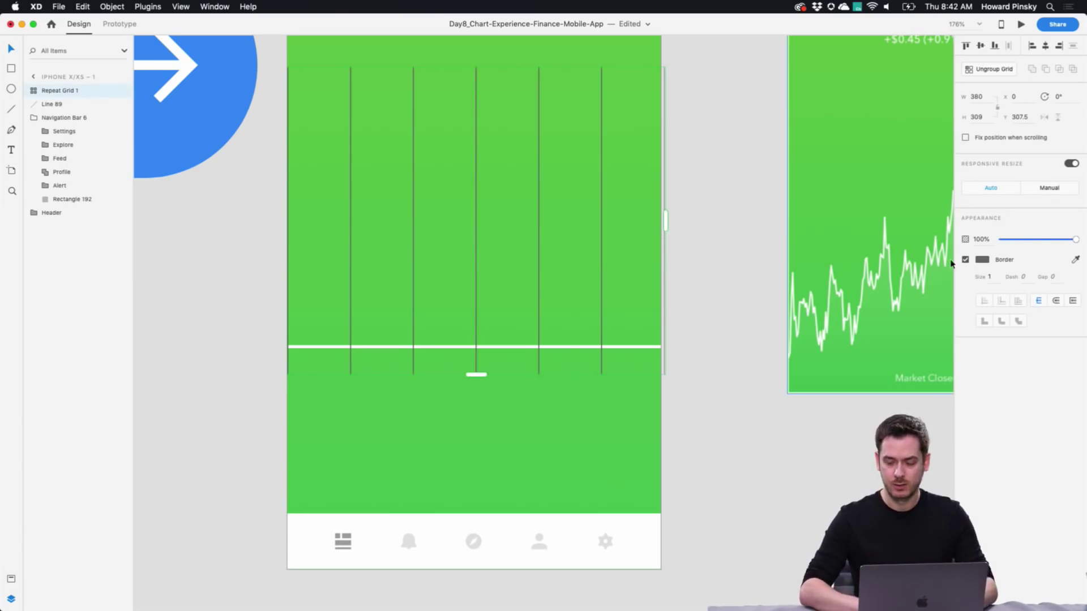
mouse_move(1031, 240)
left_mouse_down()
mouse_move(1004, 240)
mouse_move(1024, 239)
left_mouse_up()
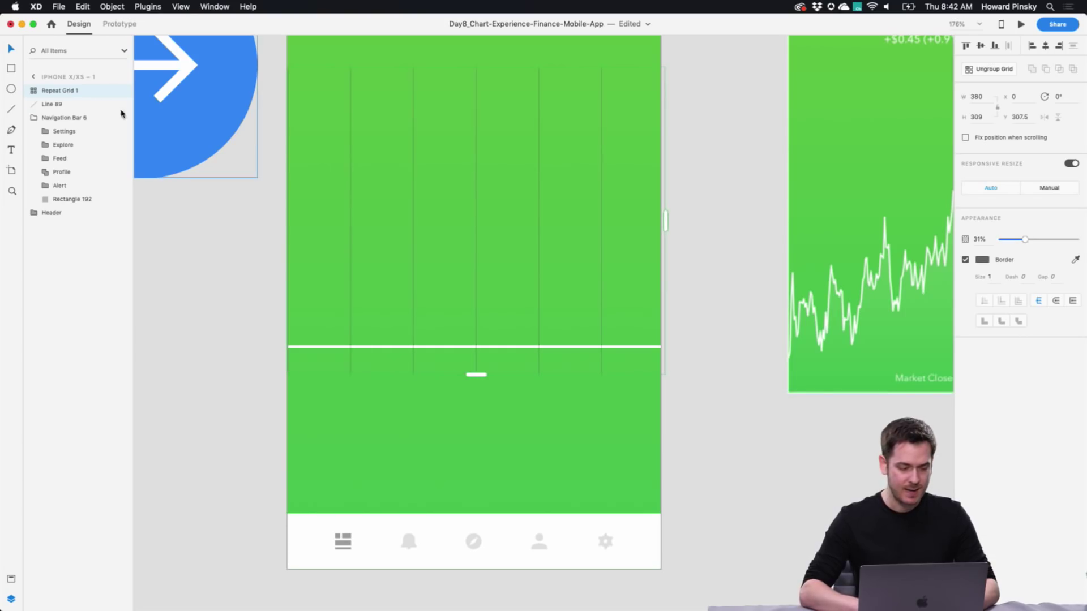
key("super+bracketleft")
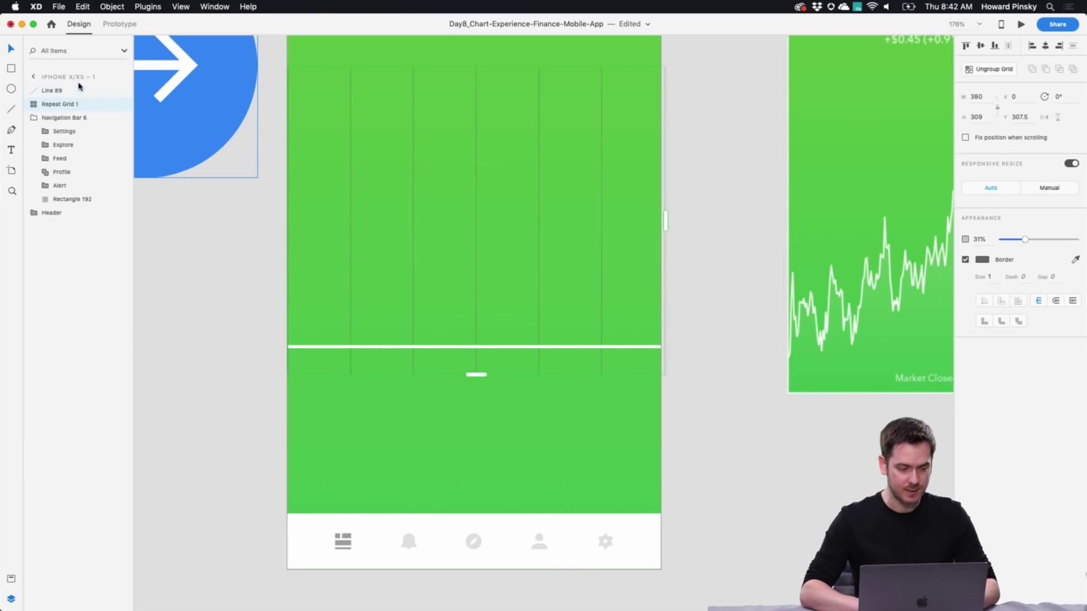
Step: Add five anchor points to the white horizontal line where the inner vertical grid lines cross it
left_click(76, 90)
scroll(356, 340, "up", 10)
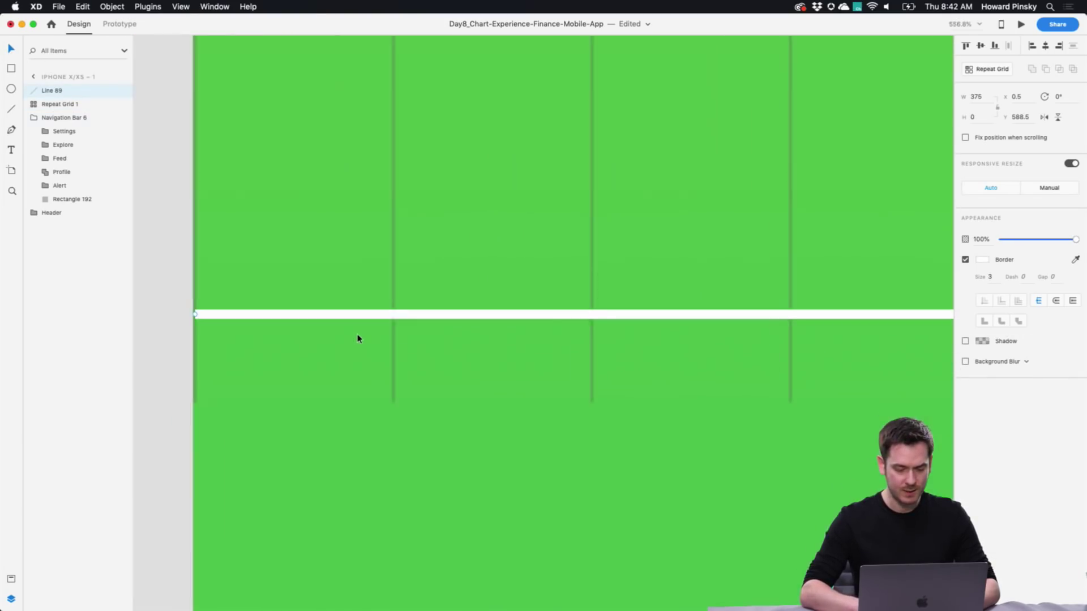
double_click(393, 307)
left_click_drag(404, 306, 395, 308)
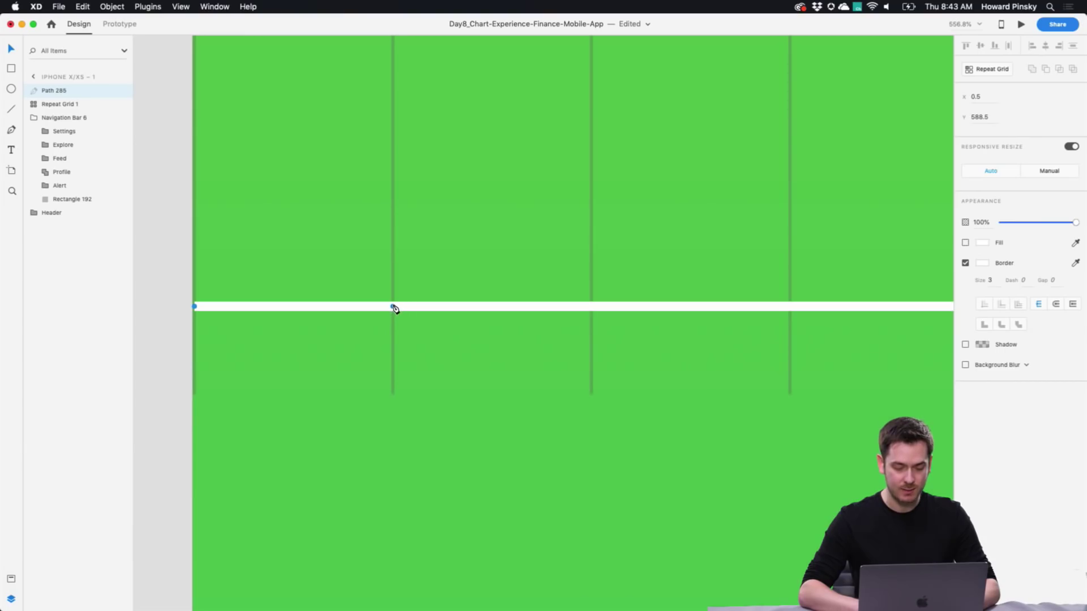
left_click(591, 307)
left_click_drag(798, 307, 789, 306)
scroll(789, 308, "right", 5)
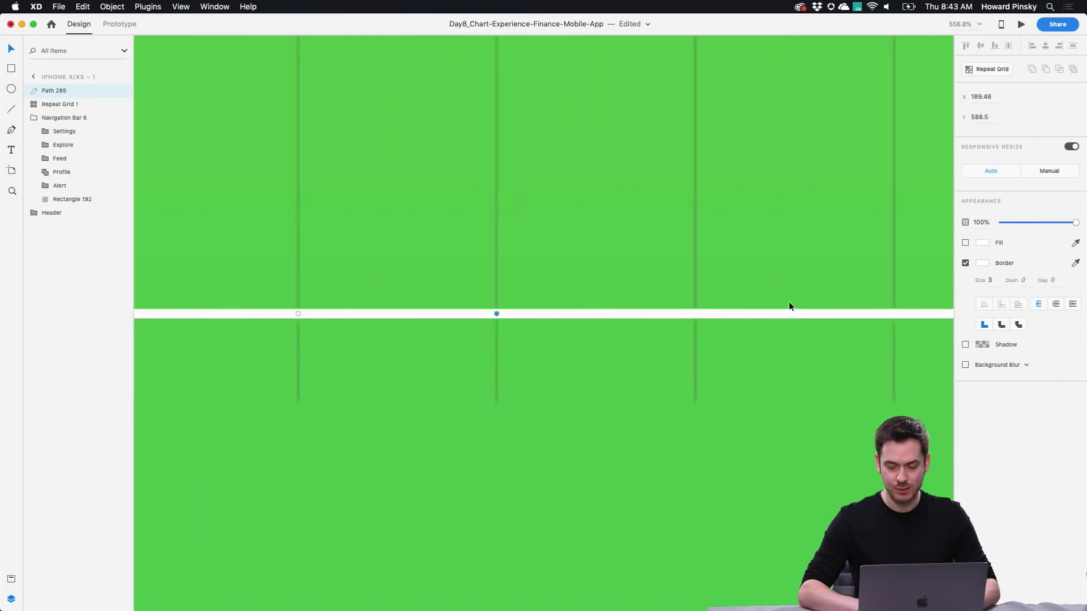
left_click(663, 314)
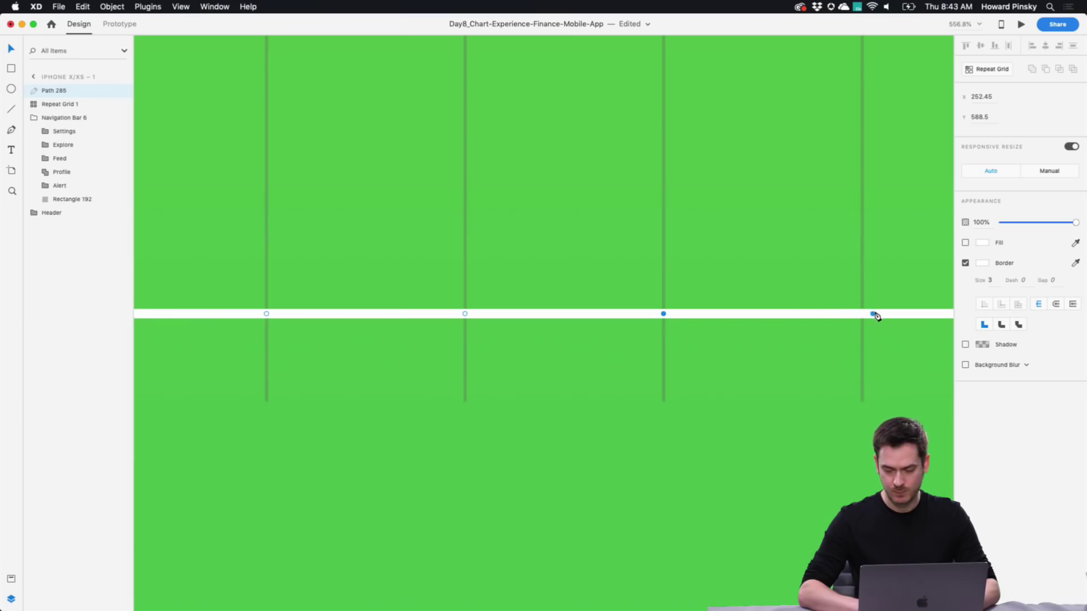
left_click(860, 314)
left_click_drag(861, 316, 862, 315)
scroll(861, 315, "right", 5)
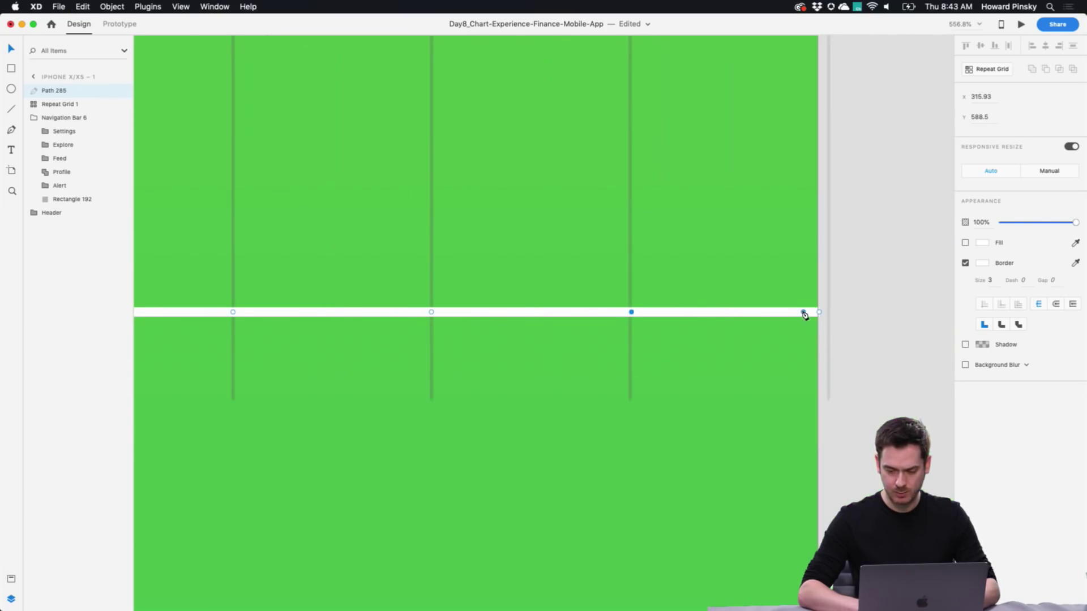
Step: Try raising the first two inner anchor points of the white line along their grid lines, and undo both moves
scroll(647, 318, "left", 5)
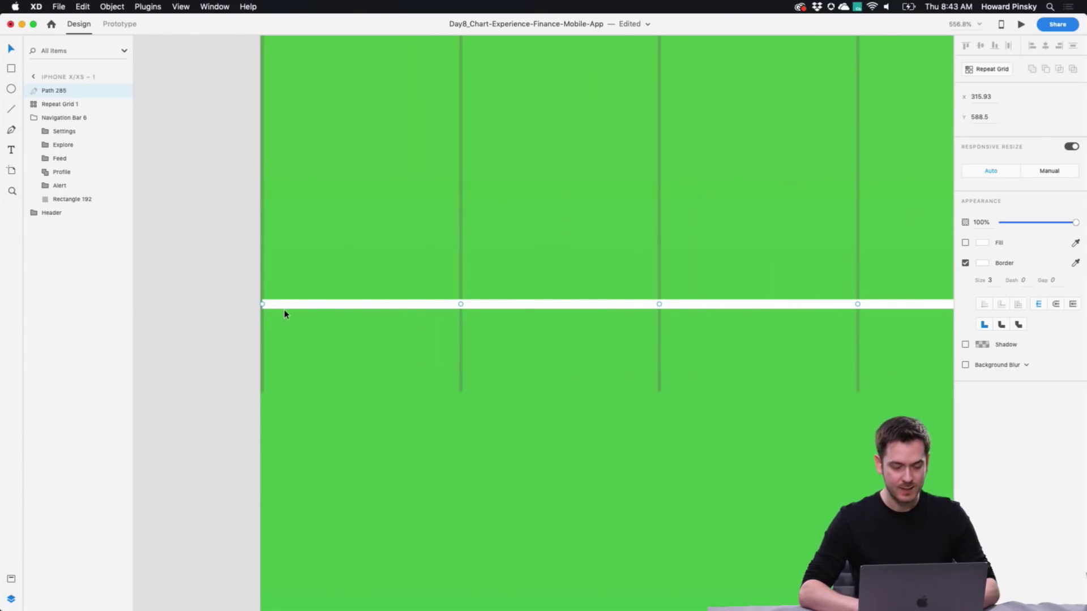
scroll(284, 310, "right", 1)
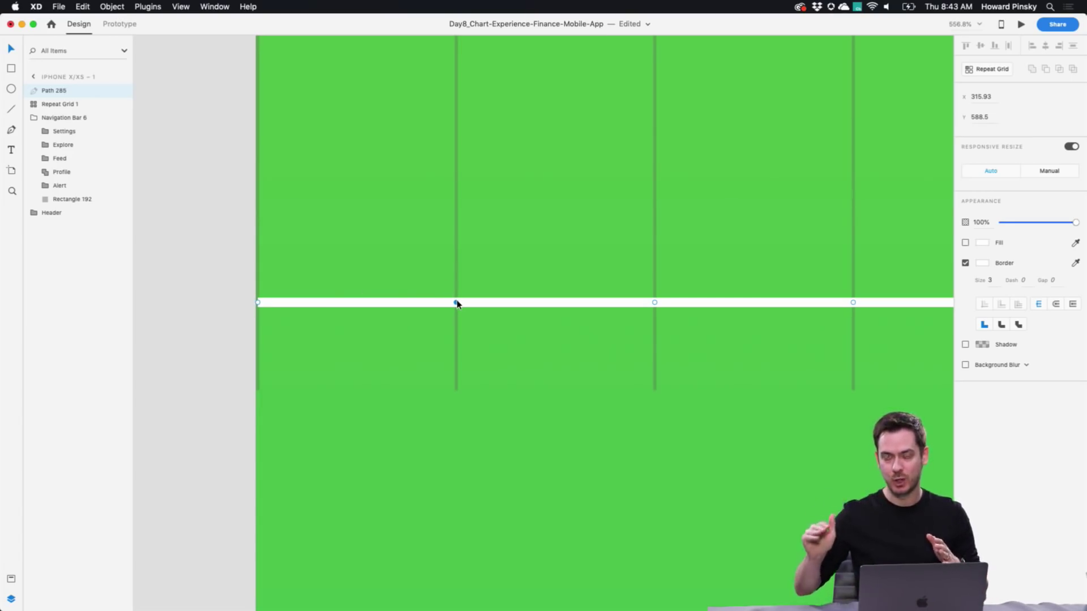
left_click_drag(457, 302, 457, 169)
left_click_drag(654, 301, 654, 98)
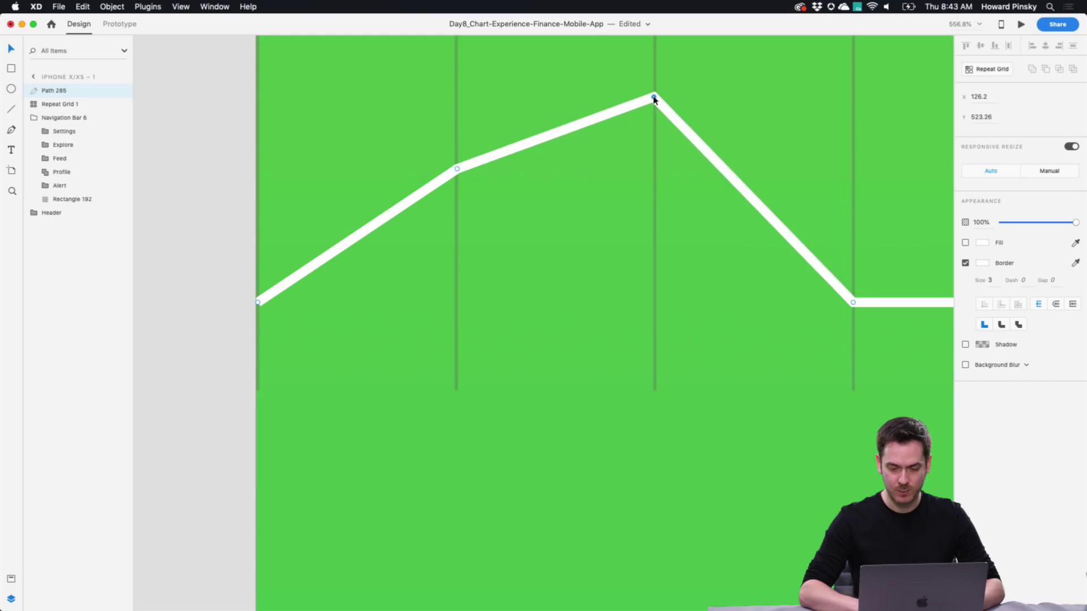
key("super+z")
key("super+z")
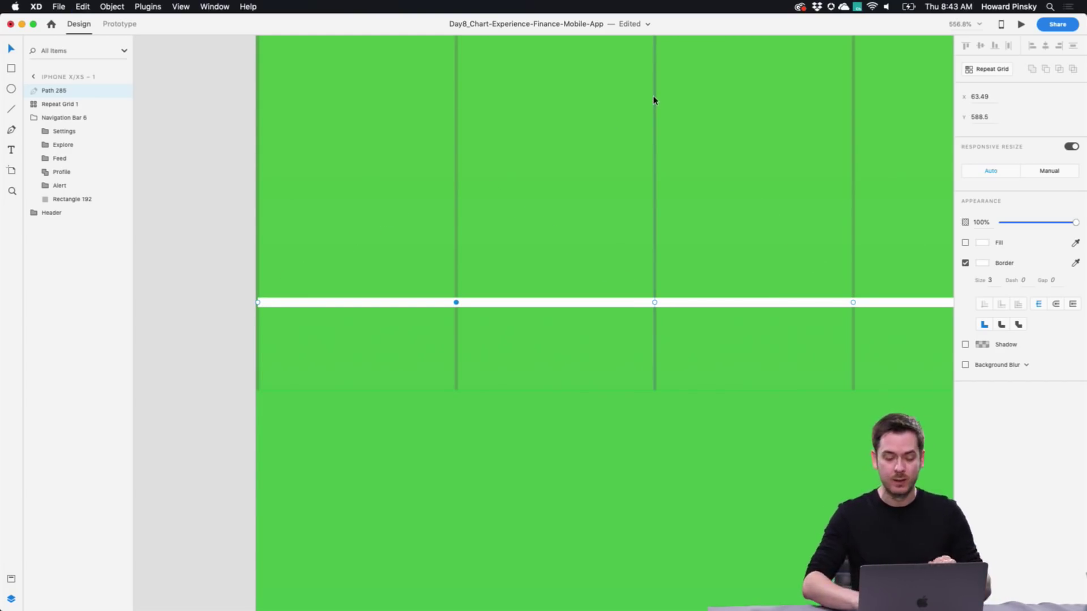
Step: Convert the white line's five inner anchor points from corners to smooth curve points
double_click(456, 302)
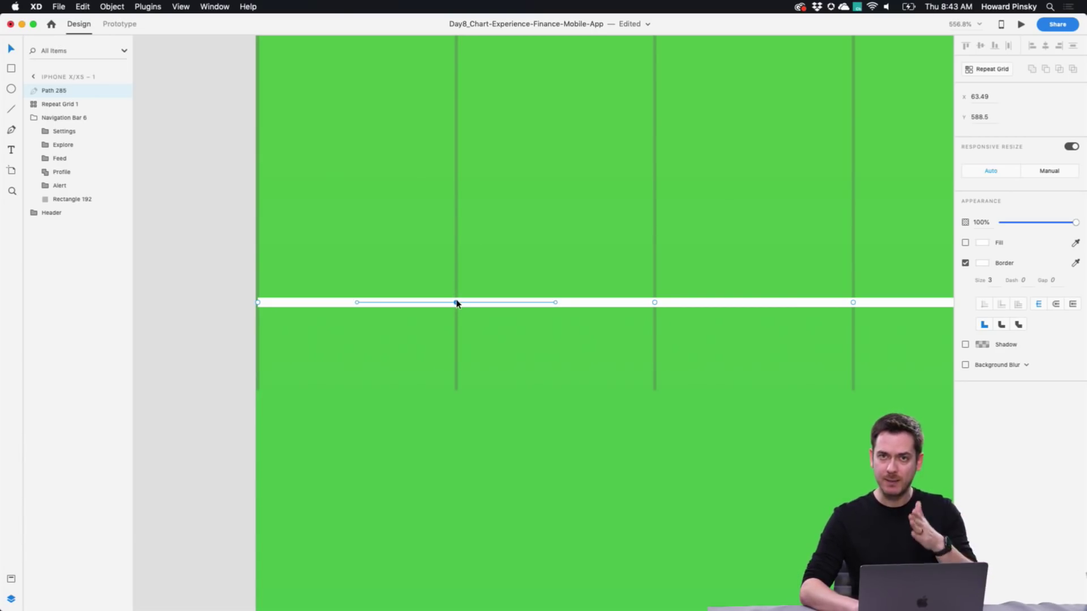
double_click(654, 303)
scroll(654, 308, "right", 5)
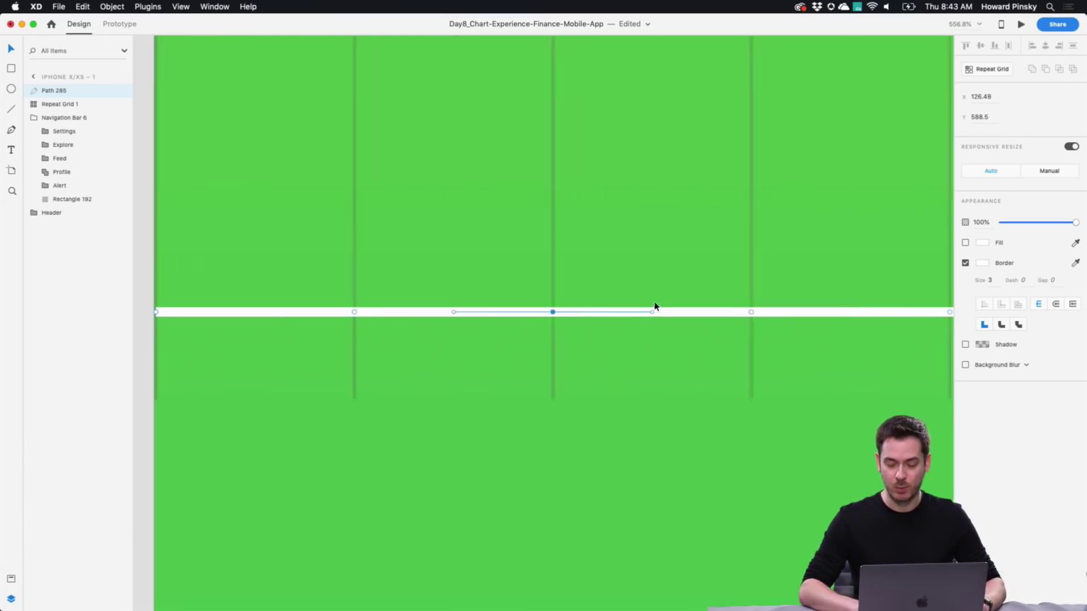
double_click(691, 313)
scroll(691, 315, "left", 1)
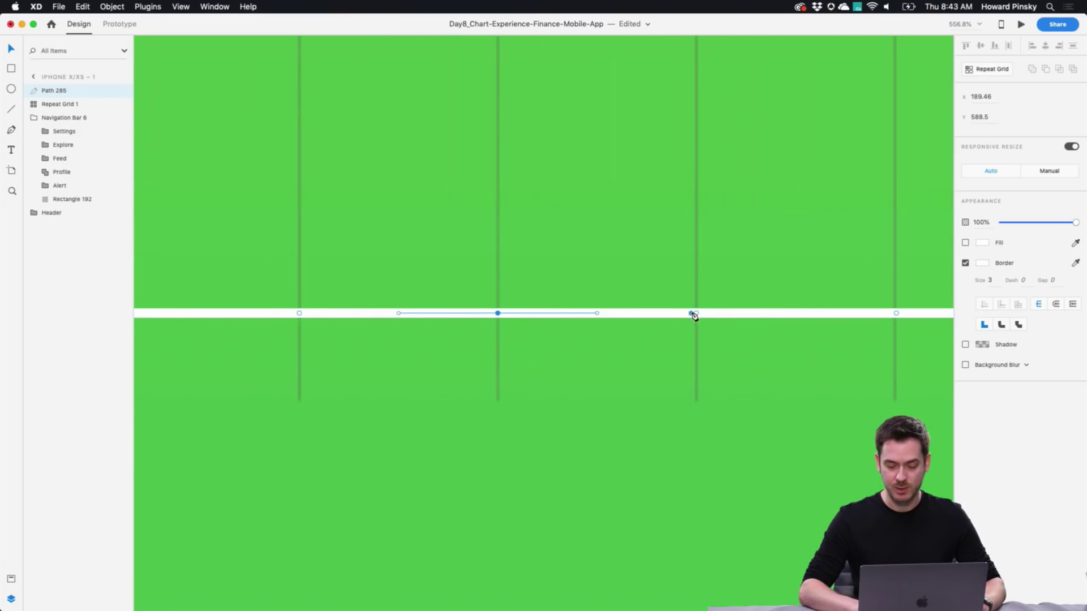
scroll(696, 316, "right", 4)
scroll(708, 314, "left", 5)
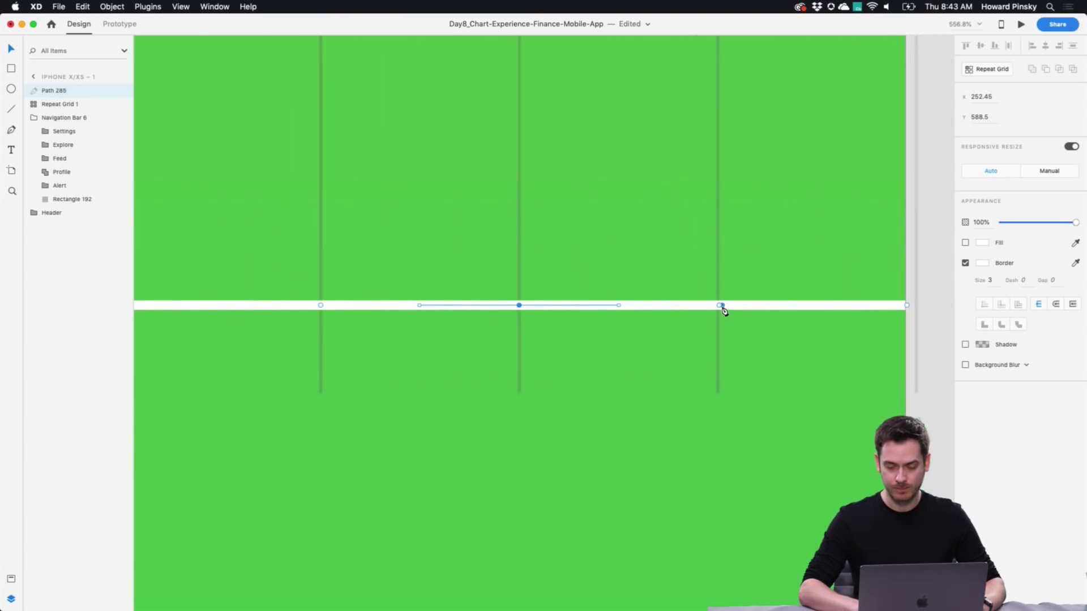
double_click(719, 306)
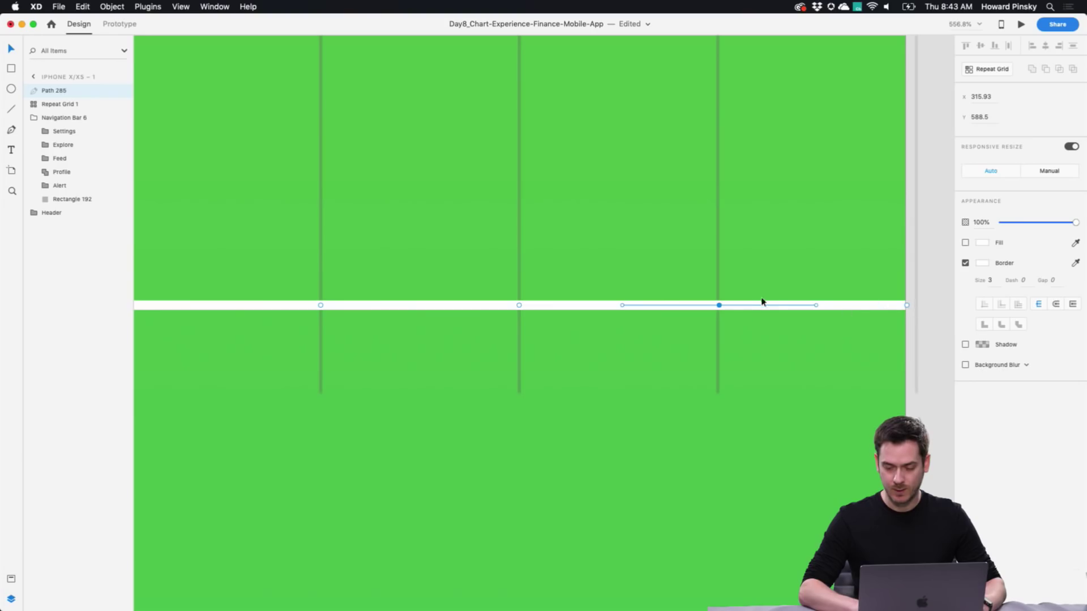
left_click_drag(719, 306, 719, 177)
key("super+z")
Step: Raise the first inner anchor point of the white line along its grid line to Y 548.5
scroll(583, 225, "down", 5)
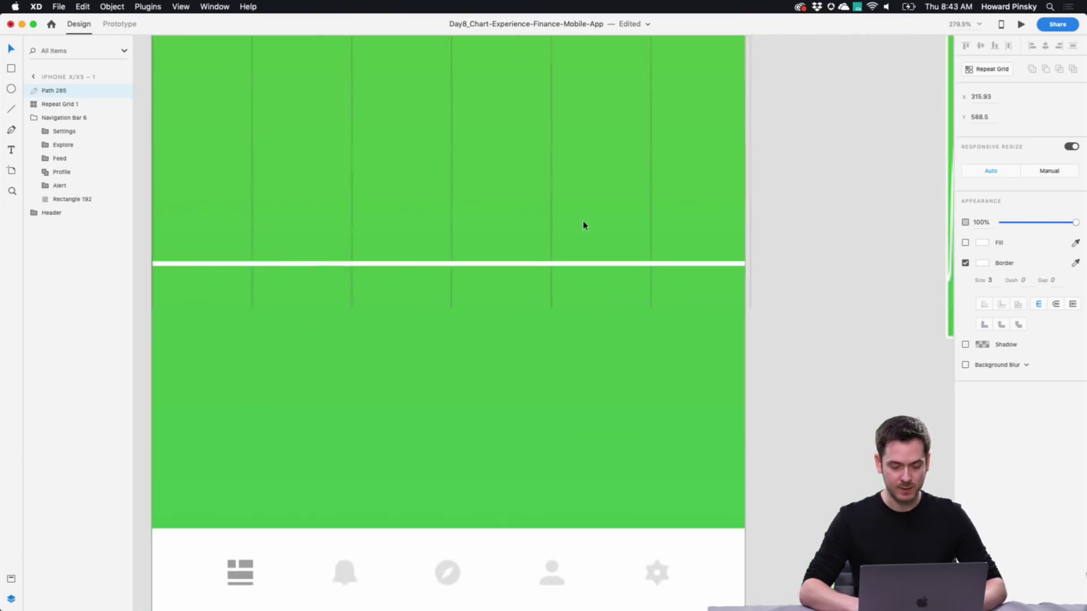
left_click(368, 267)
key("shift+Up")
key("shift+Up")
key("shift+Up")
key("shift+Up")
key("shift+Up")
key("shift+Up")
key("shift+Down")
key("shift+Down")
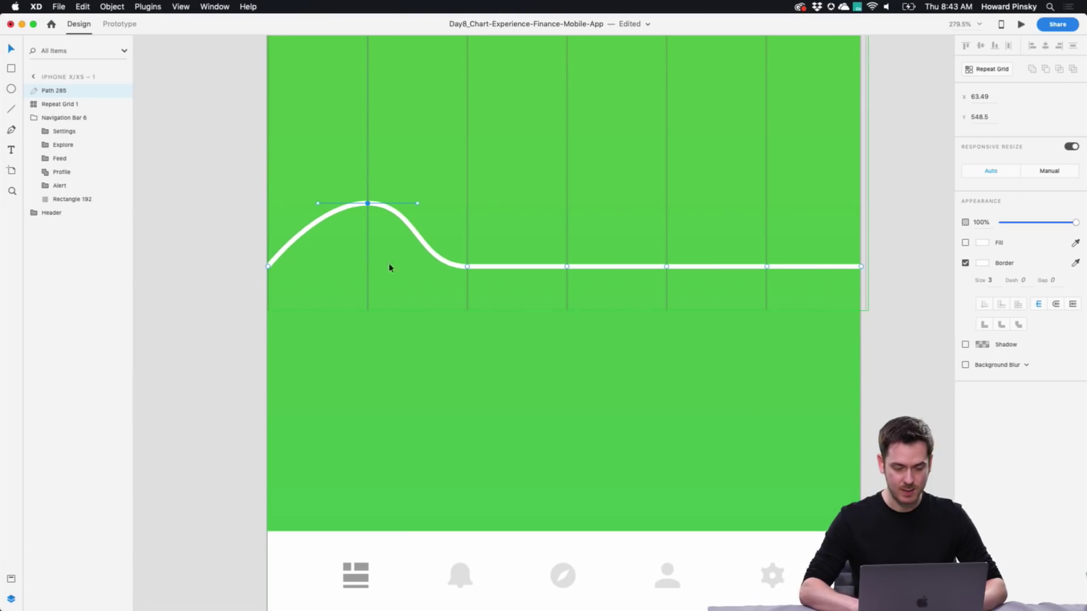
Step: Raise the second inner anchor point by about 100 px to form the chart's highest peak
left_click(467, 266)
key("shift+Up")
key("shift+Up")
key("shift+Up")
key("shift+Up")
key("shift+Up")
key("shift+Up")
key("shift+Up")
key("shift+Up")
key("shift+Up")
key("shift+Up")
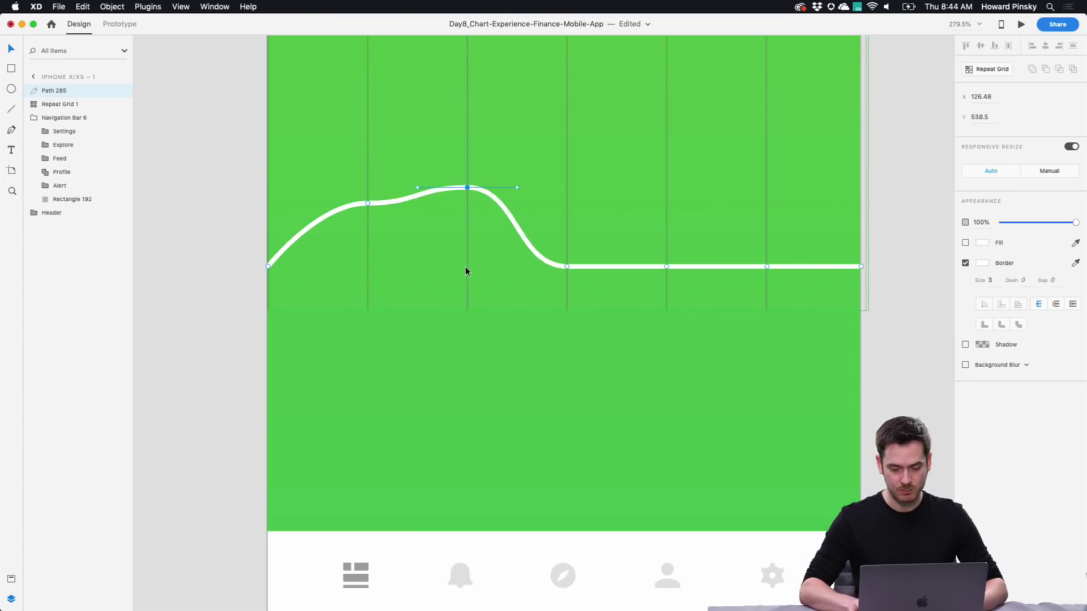
Step: Raise the third inner anchor point by about 30 px and the fourth by about 60 px, forming a dip and a second peak
left_click(567, 266)
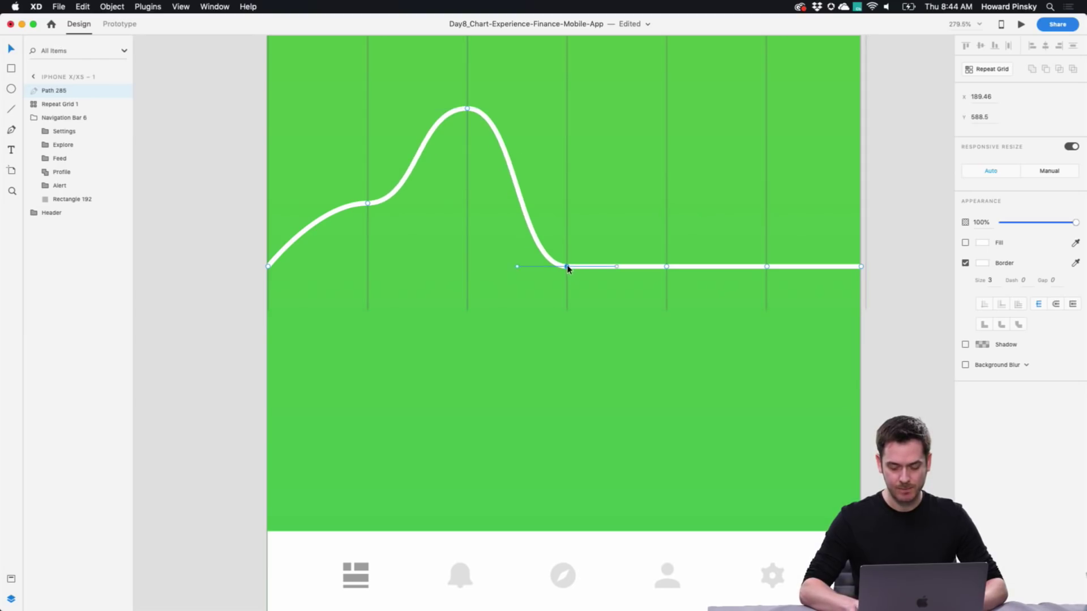
key("shift+Up")
key("shift+Up")
key("shift+Up")
left_click(666, 267)
key("shift+Up")
key("shift+Up")
key("shift+Up")
key("shift+Up")
key("shift+Up")
key("shift+Up")
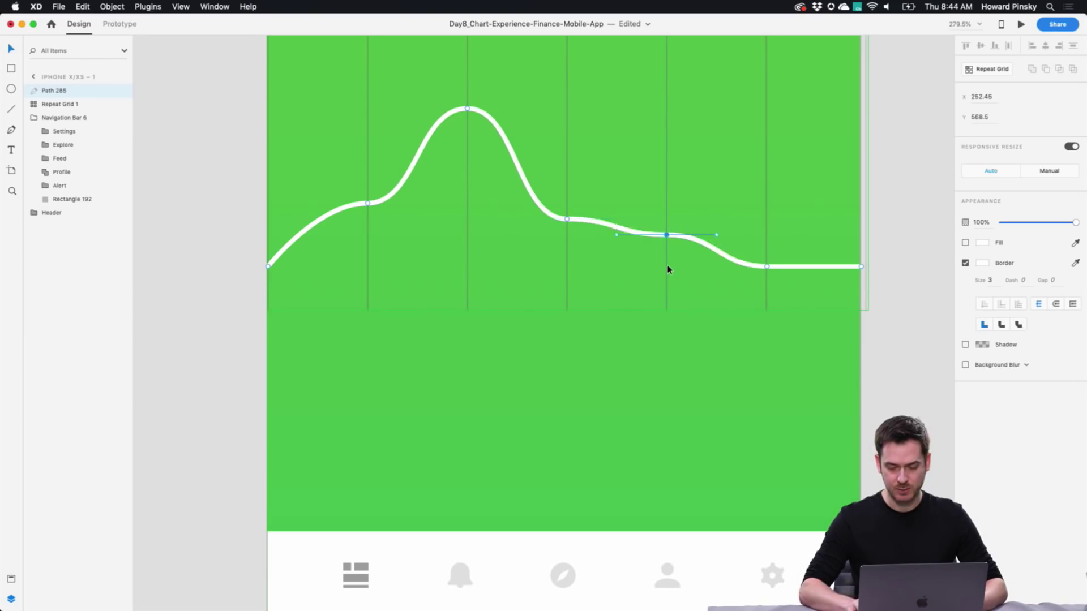
left_click(769, 267)
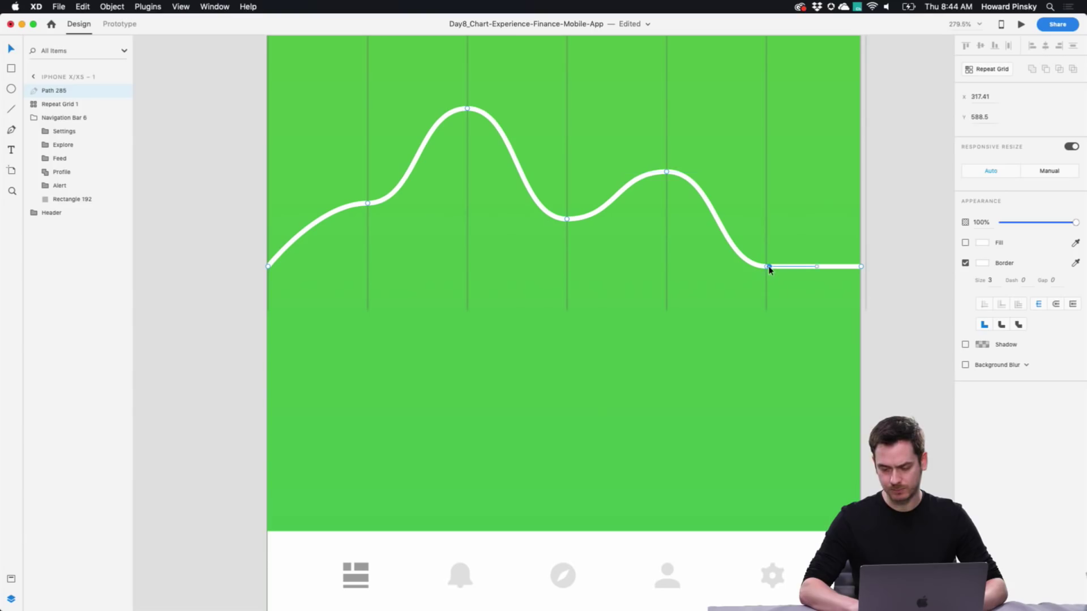
key("Escape")
key("Return")
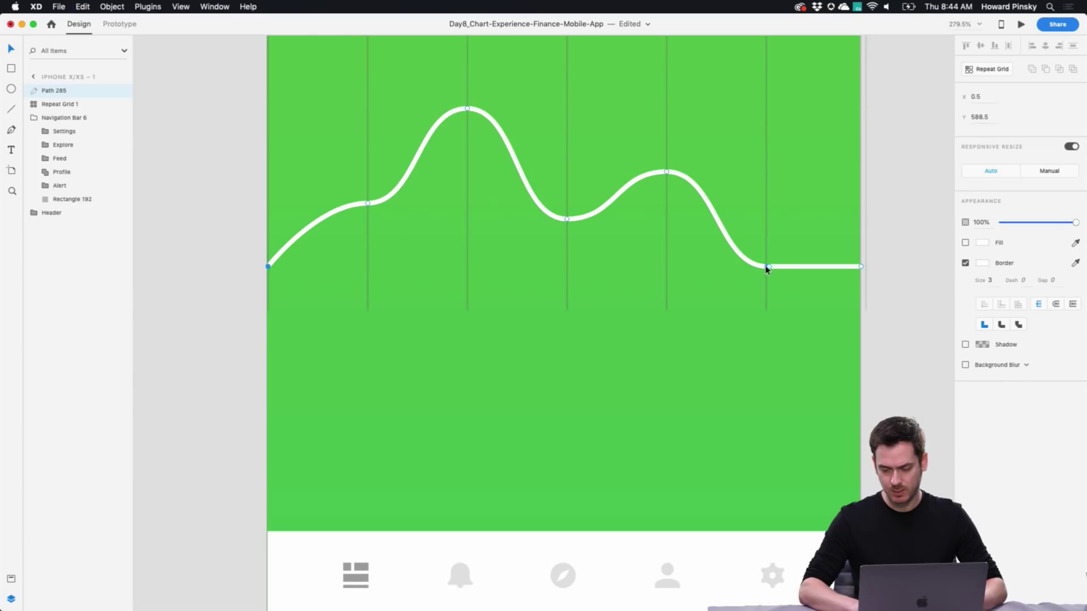
key("BackSpace")
key("super+z")
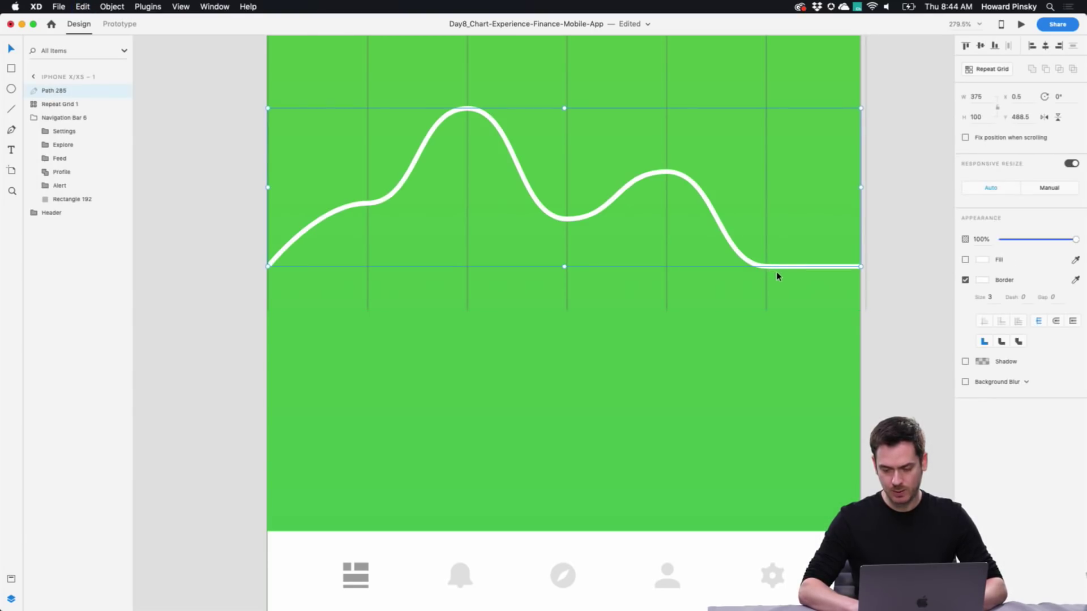
Step: Raise the fifth inner anchor point of the white line along its grid line to Y 458.5, forming the highest peak
double_click(766, 265)
left_click(766, 266)
key("shift+Up")
key("shift+Up")
key("shift+Up")
key("shift+Up")
key("shift+Up")
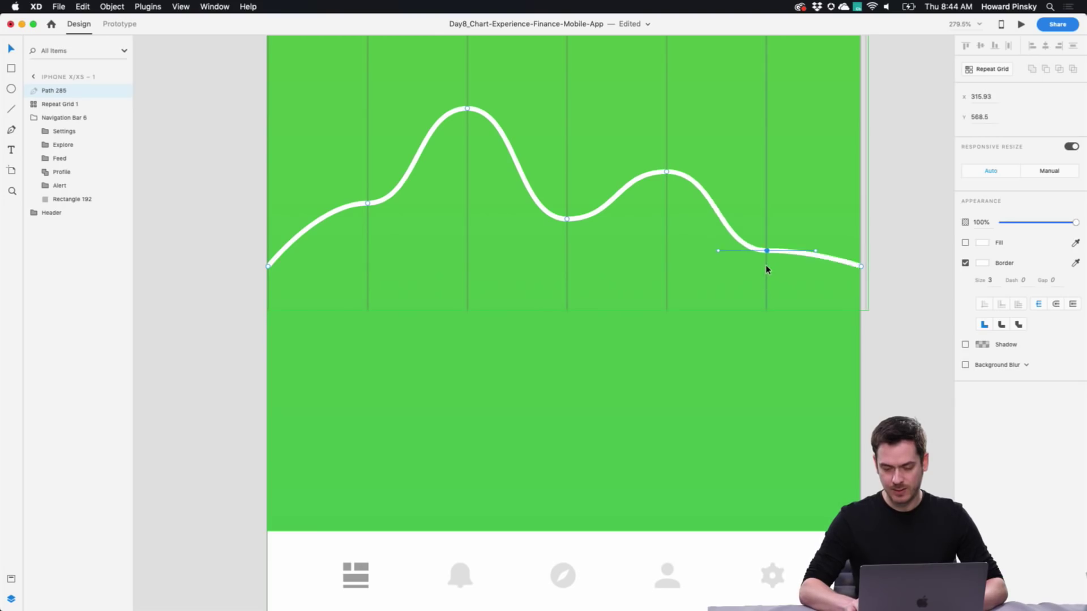
key("shift+Up")
key("shift+Up")
key("shift+Up")
key("shift+Up")
key("shift+Up")
key("shift+Up")
key("shift+Up")
key("shift+Up")
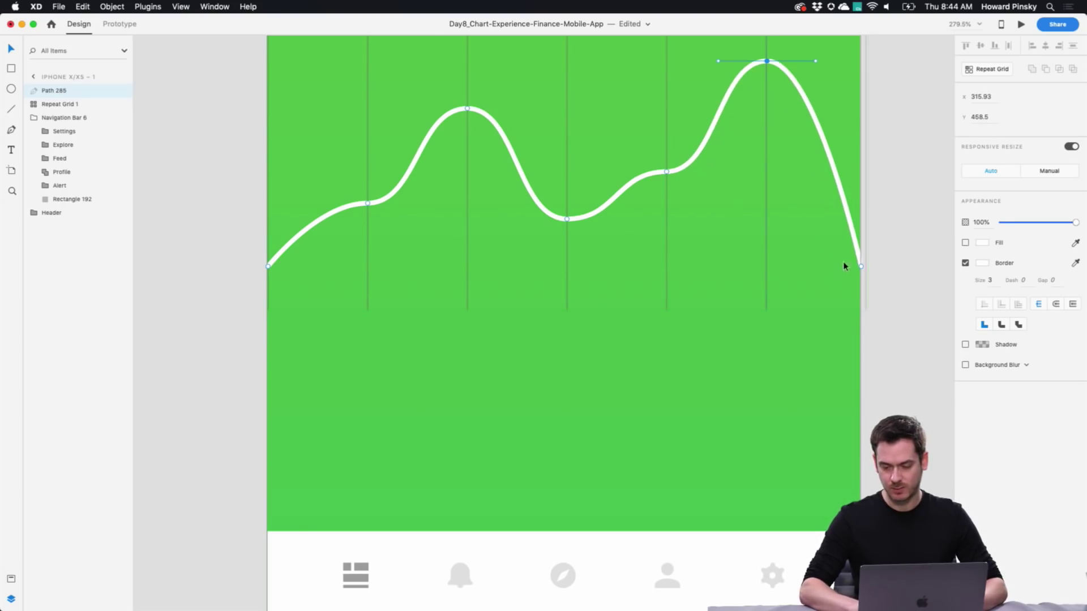
Step: Raise the white line's final end point at the artboard edge to Y 558.5 and finish editing the path
left_click(861, 266)
key("shift+Up")
key("shift+Up")
key("shift+Up")
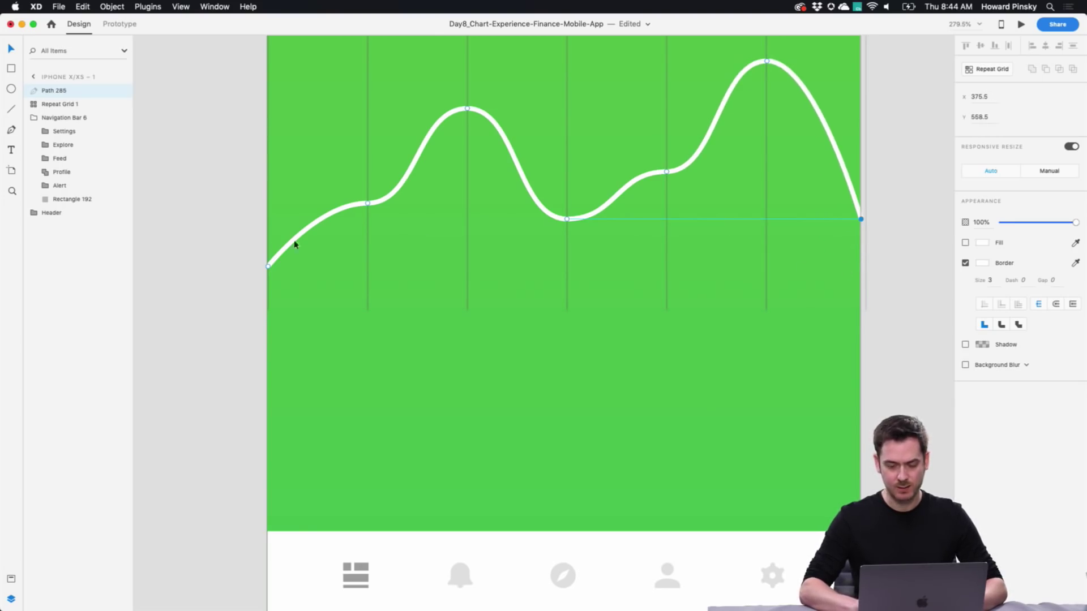
scroll(582, 316, "up", 3)
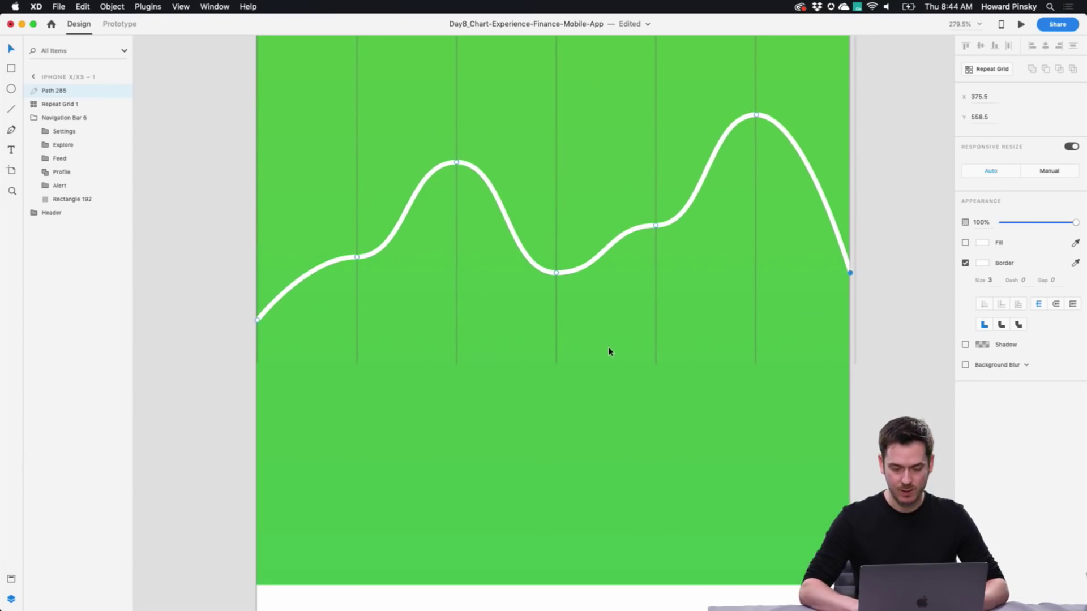
key("Escape")
scroll(610, 351, "down", 5)
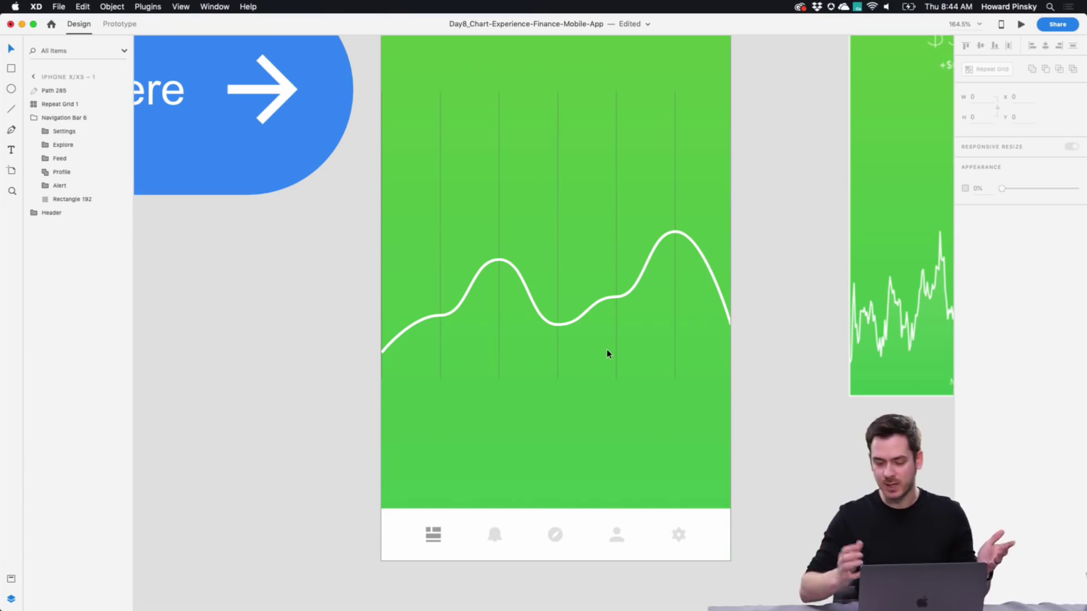
Step: Recolour the vertical grid lines' border to white (#FFFFFF) and lower their opacity to 13%
left_click(499, 150)
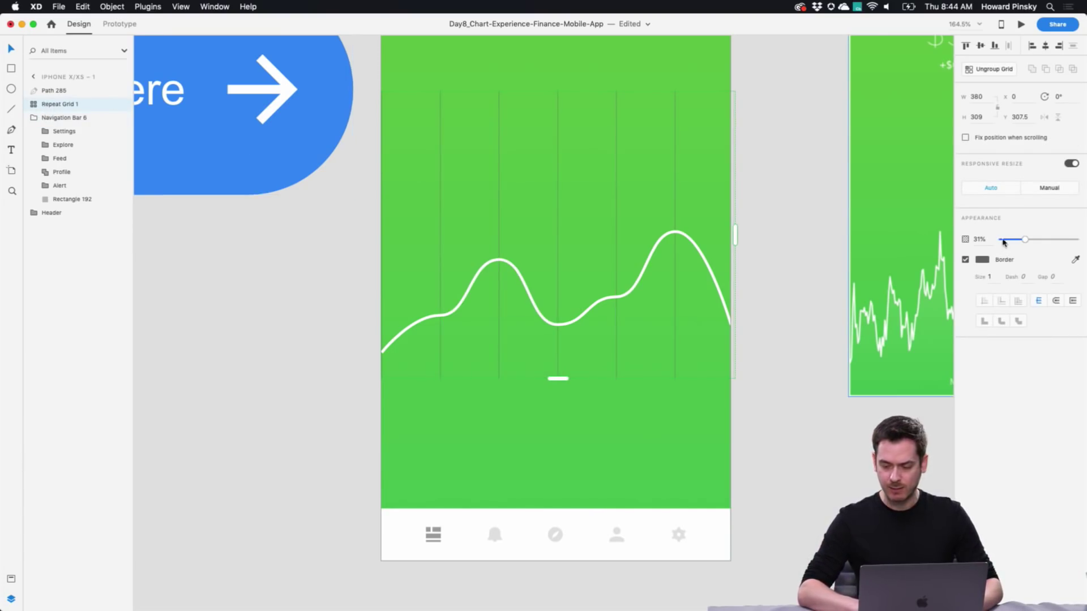
left_click(982, 261)
left_click_drag(902, 239, 826, 185)
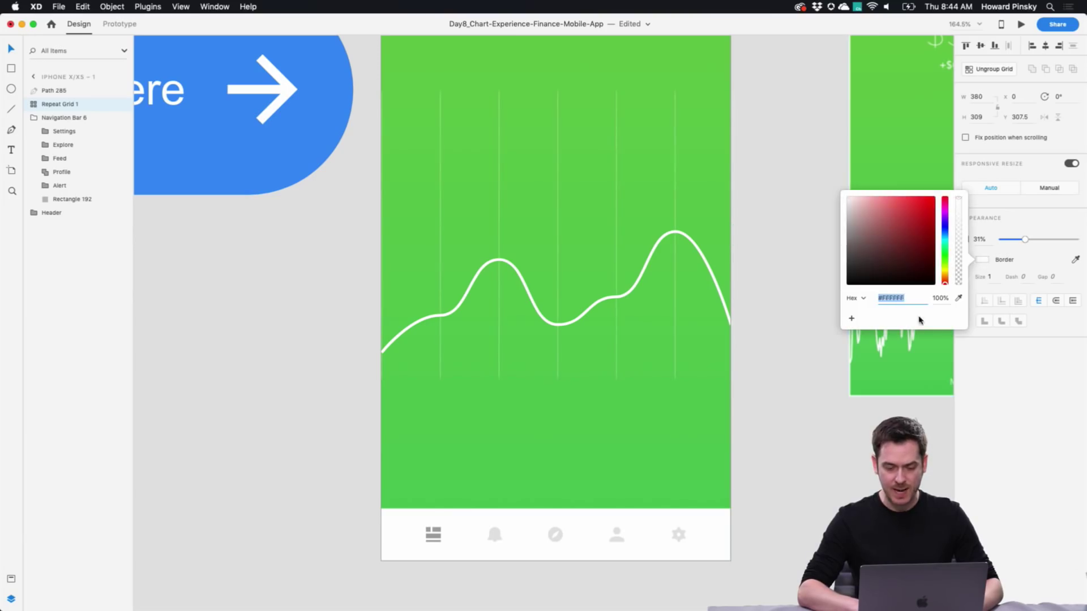
left_click(983, 418)
left_click_drag(1023, 243, 1006, 241)
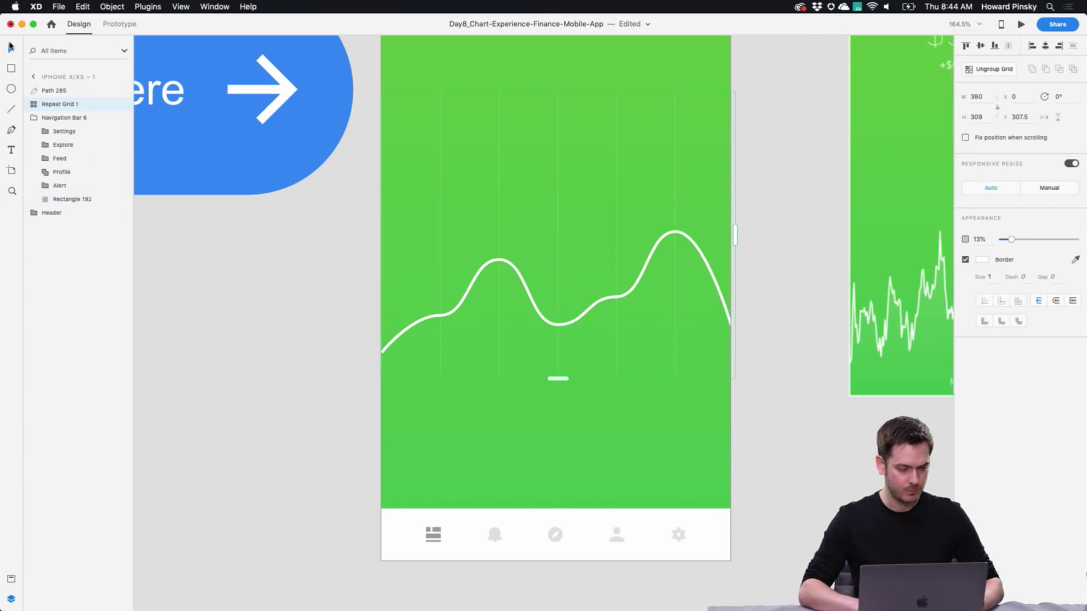
left_click(363, 302)
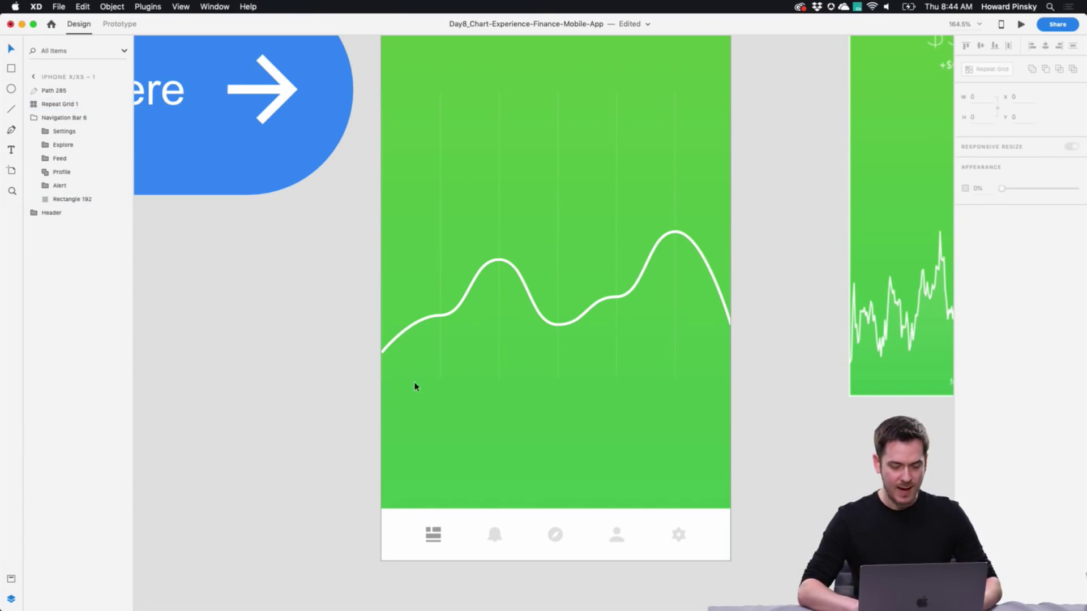
Step: Add a "Day" text label beneath the first inner grid line and fill it with white (ffffff)
key("t")
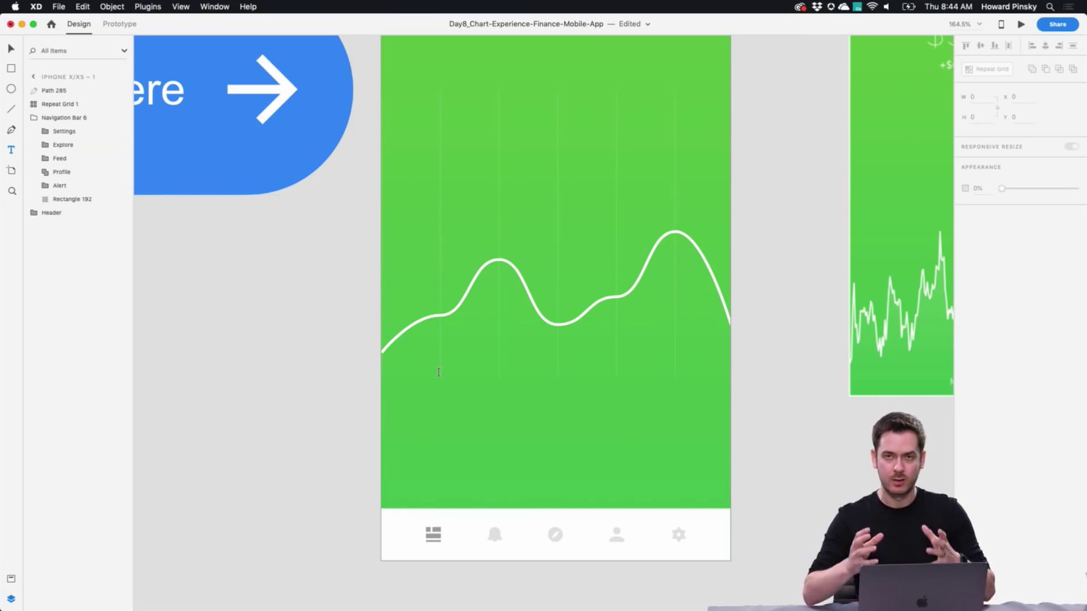
scroll(439, 392, "up", 3)
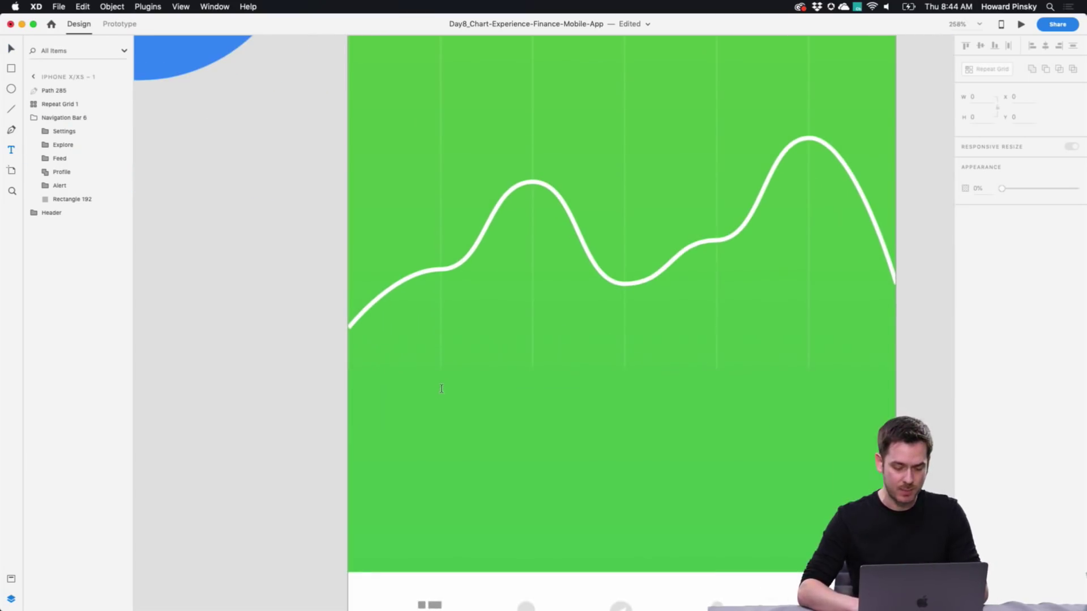
left_click(440, 388)
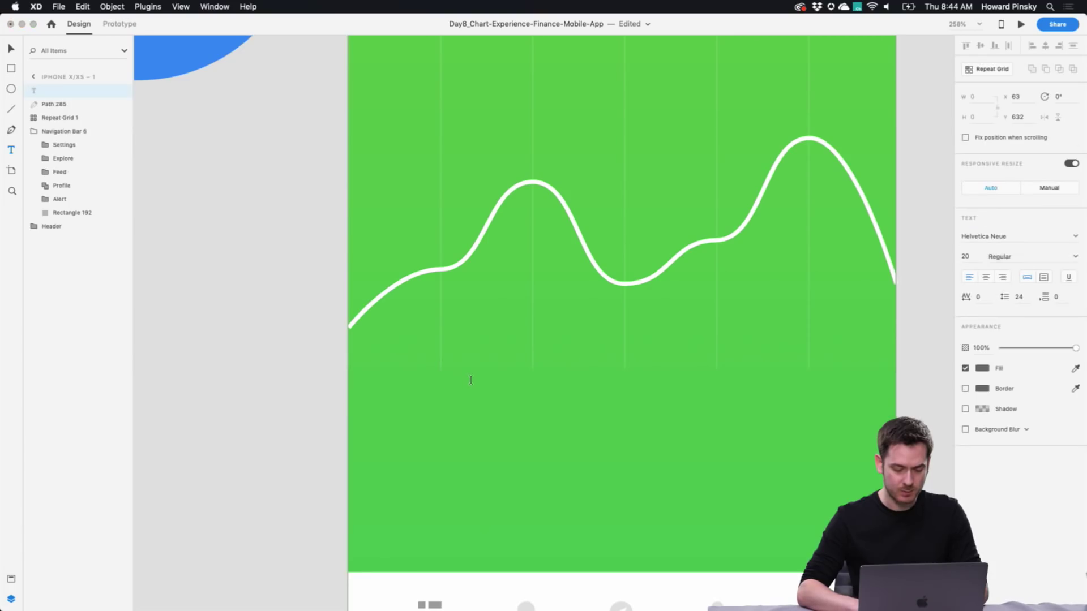
type("Day")
left_click(10, 49)
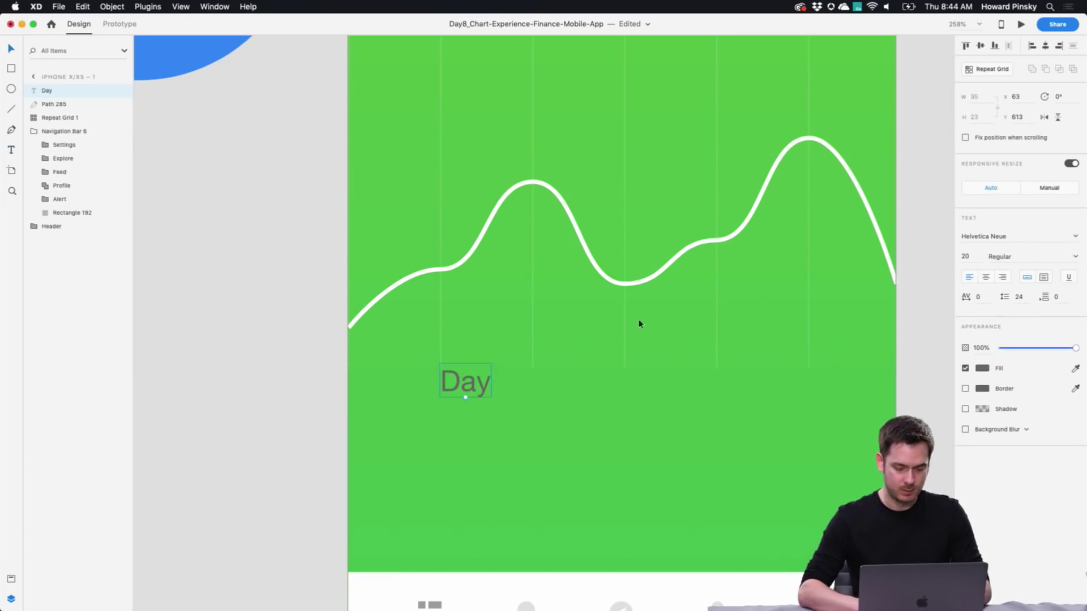
left_click(982, 368)
type("ffffff")
key("Return")
left_click(1017, 469)
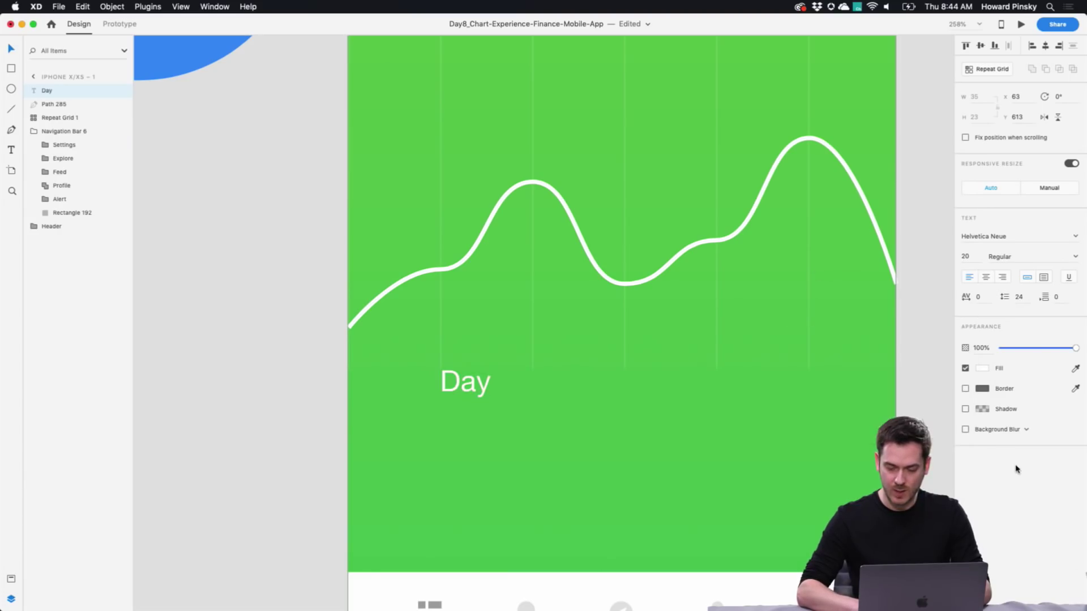
Step: Set the Day label in SF Pro Display at size 14 and move it to X 41, Y 633
left_click(1022, 242)
type("Savoye LET")
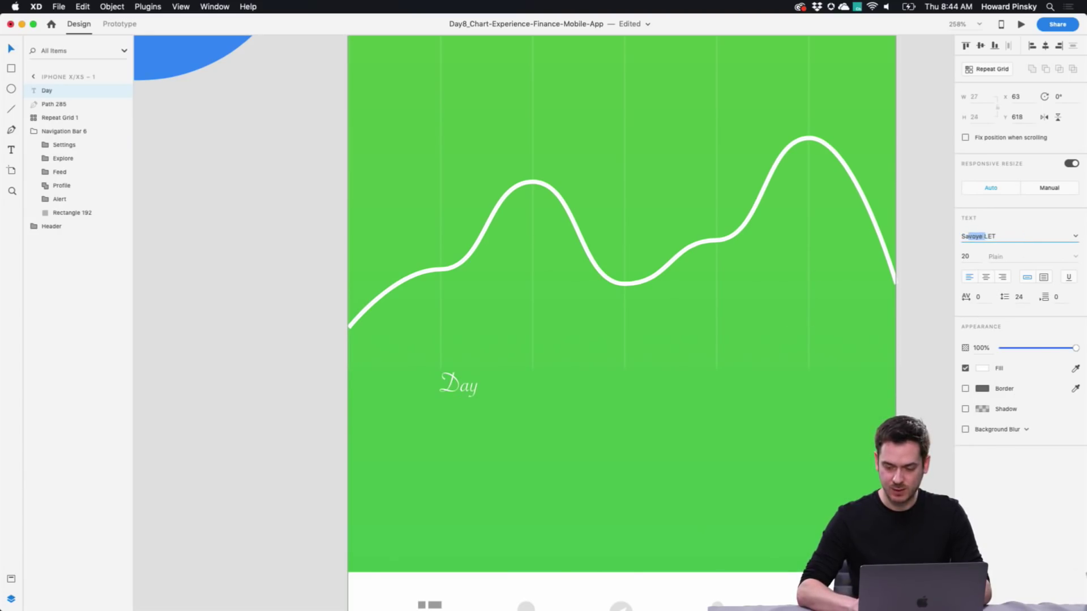
left_click(1075, 237)
left_click(994, 273)
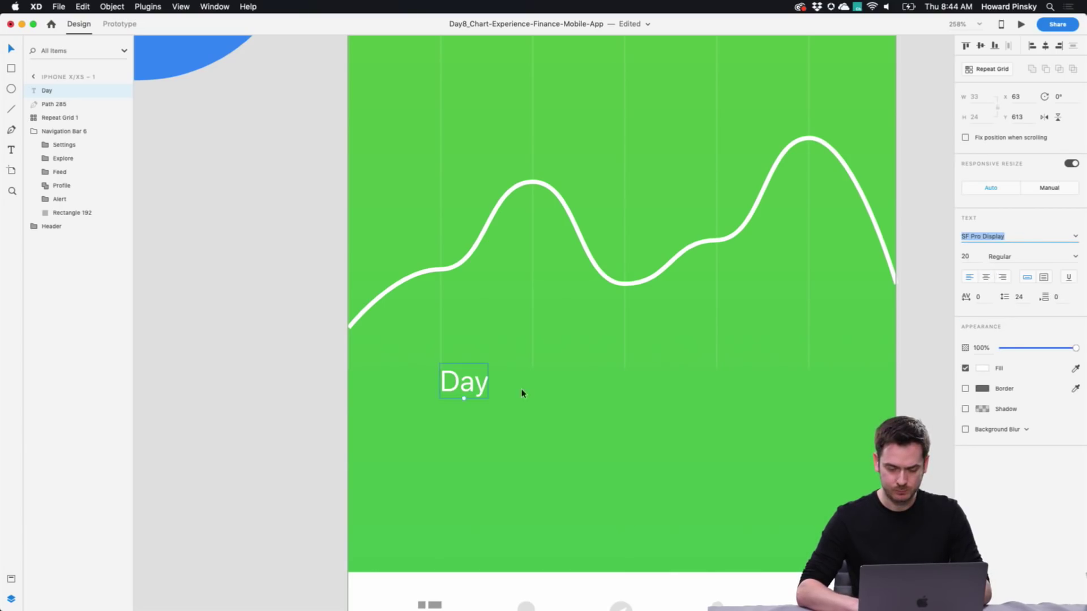
key("Tab")
type("14")
key("Return")
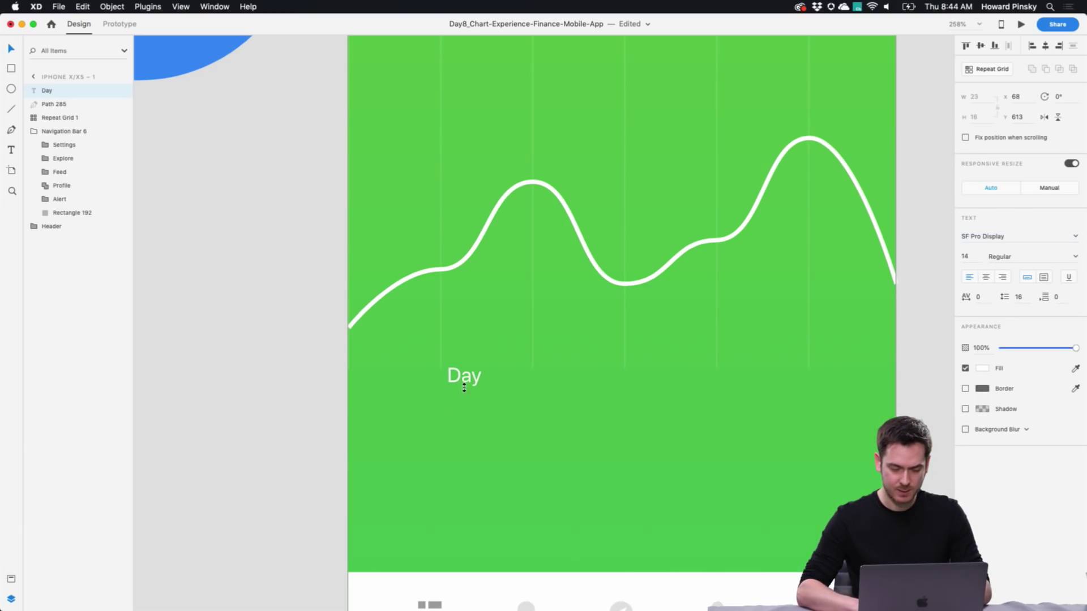
left_click_drag(464, 379, 424, 408)
Step: Check the time-range labels in the Robinhood reference screens and change the Day label's text to "1W"
scroll(424, 408, "down", 5)
scroll(424, 407, "right", 10)
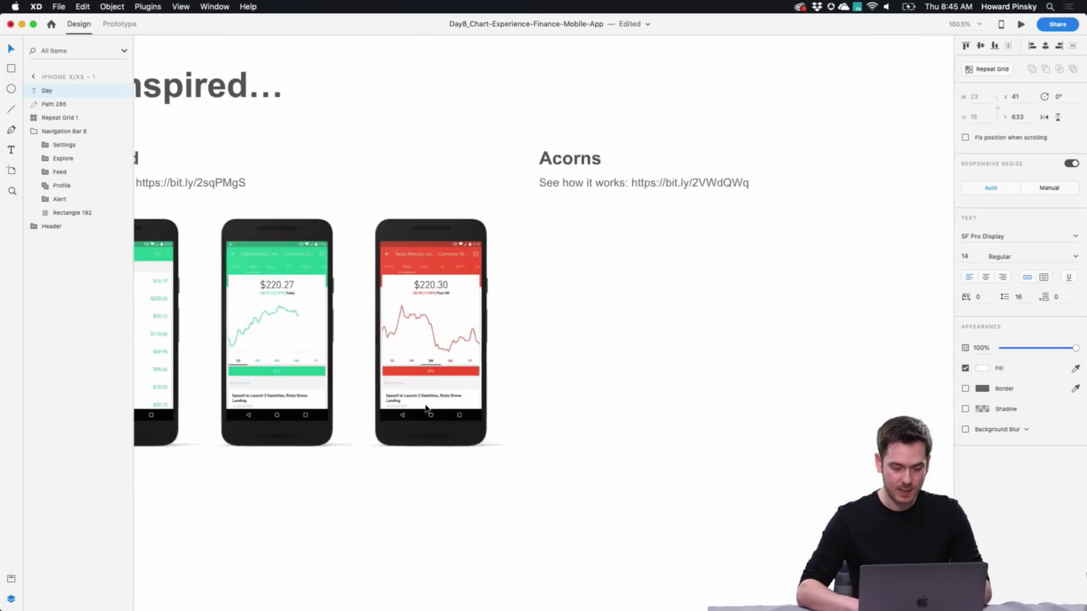
scroll(467, 327, "up", 10)
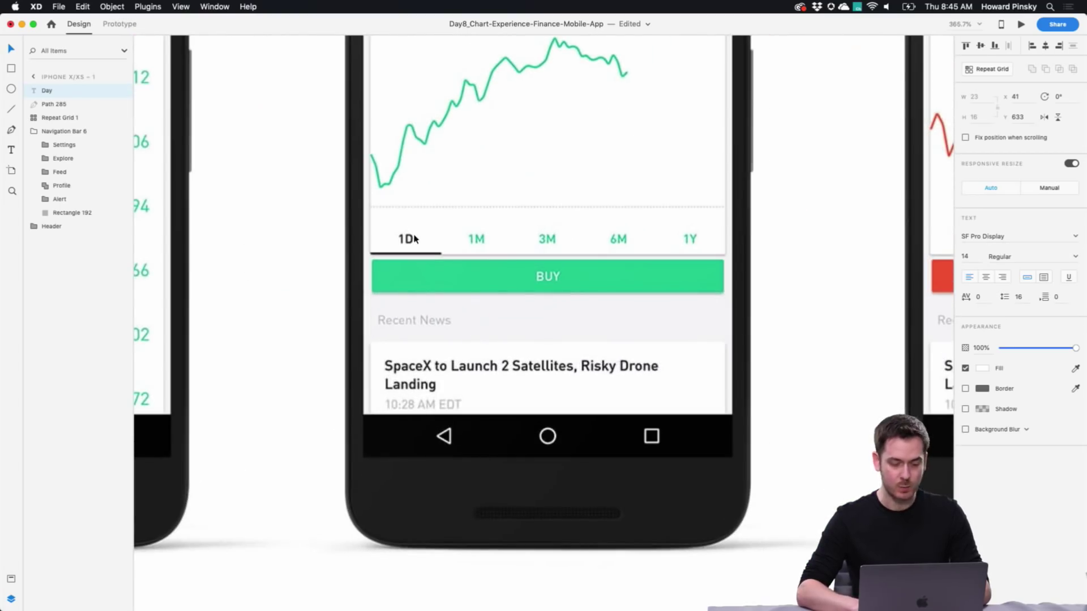
scroll(531, 265, "right", 15)
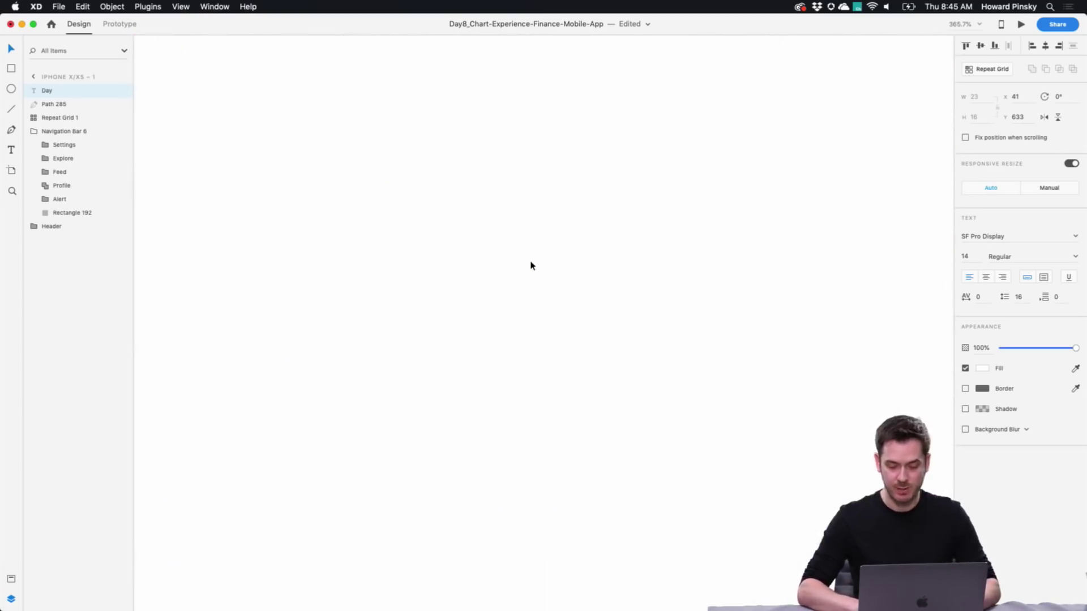
scroll(530, 264, "right", 5)
scroll(531, 265, "down", 5)
scroll(580, 276, "right", 3)
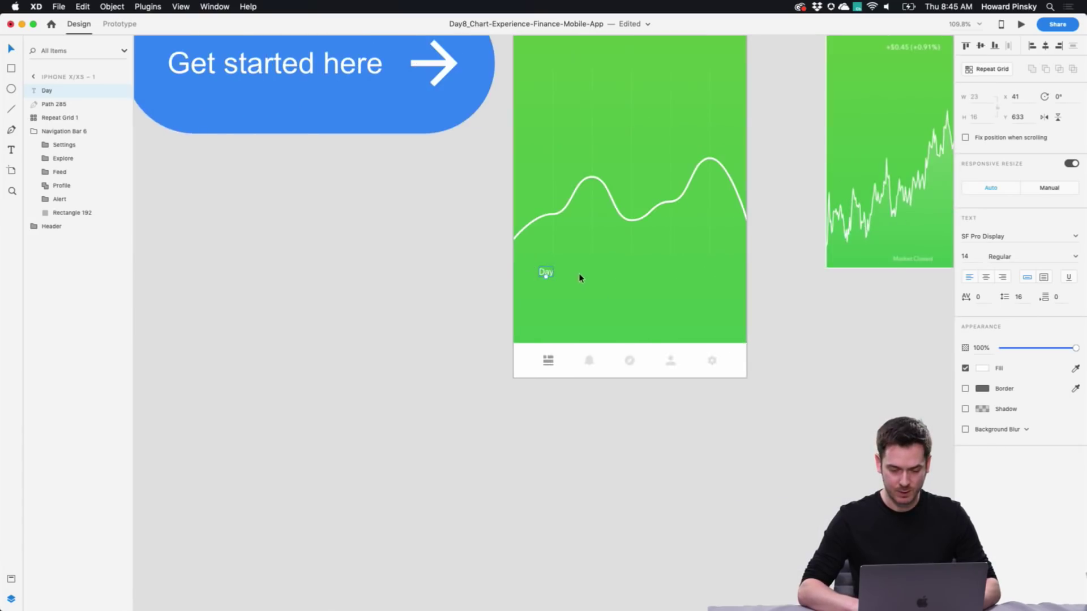
scroll(579, 278, "up", 5)
double_click(509, 269)
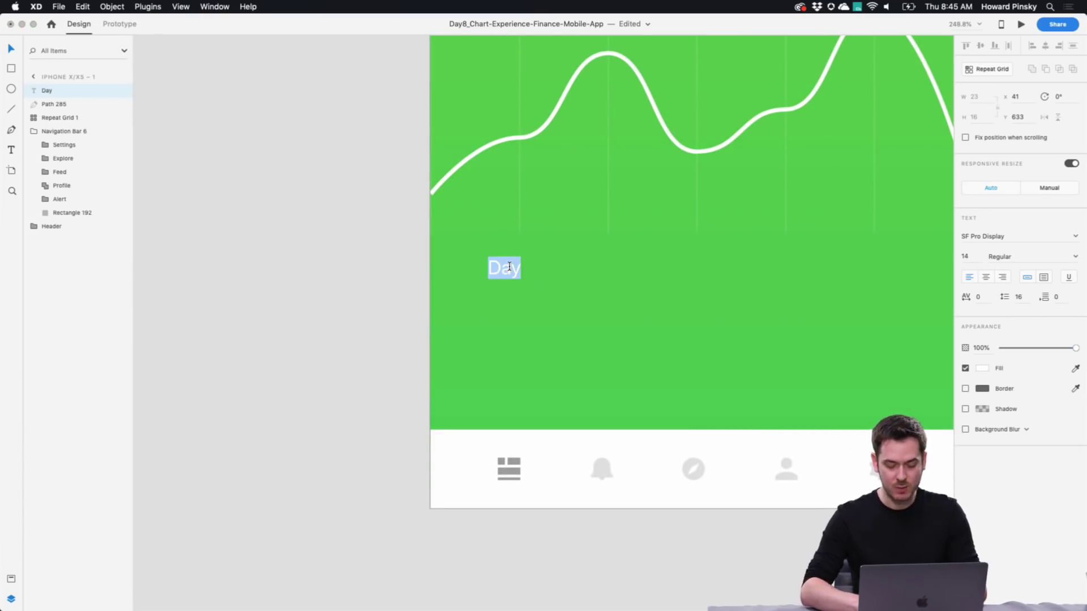
type("1W")
key("Escape")
Step: Duplicate the 1W label twice along Y 642, at X 116 and X 180, and relabel the copies 2W and 3W
left_click_drag(516, 271, 601, 284)
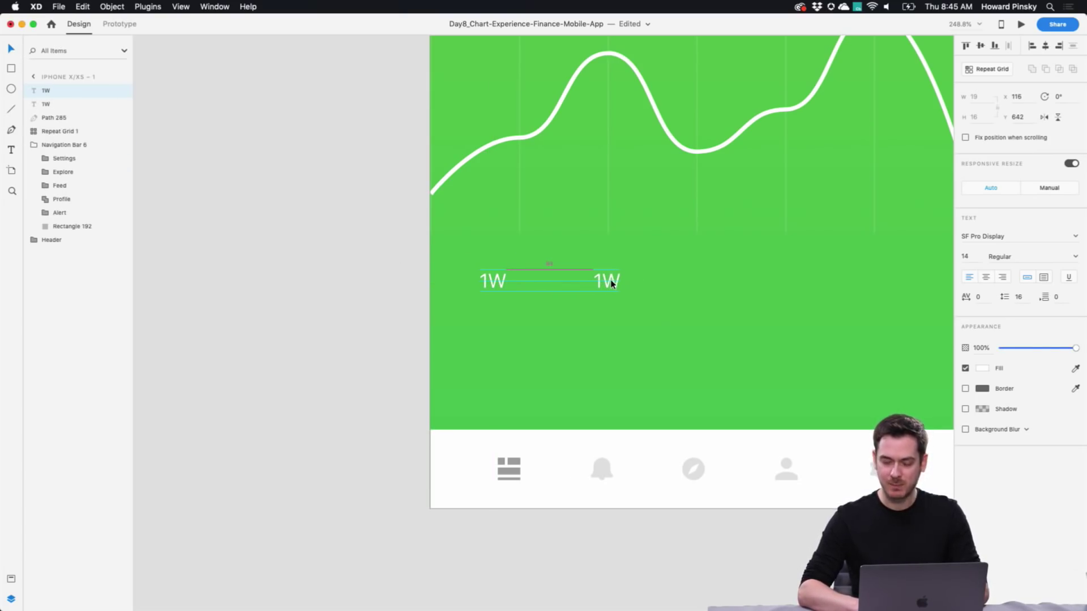
double_click(612, 282)
left_click(601, 282)
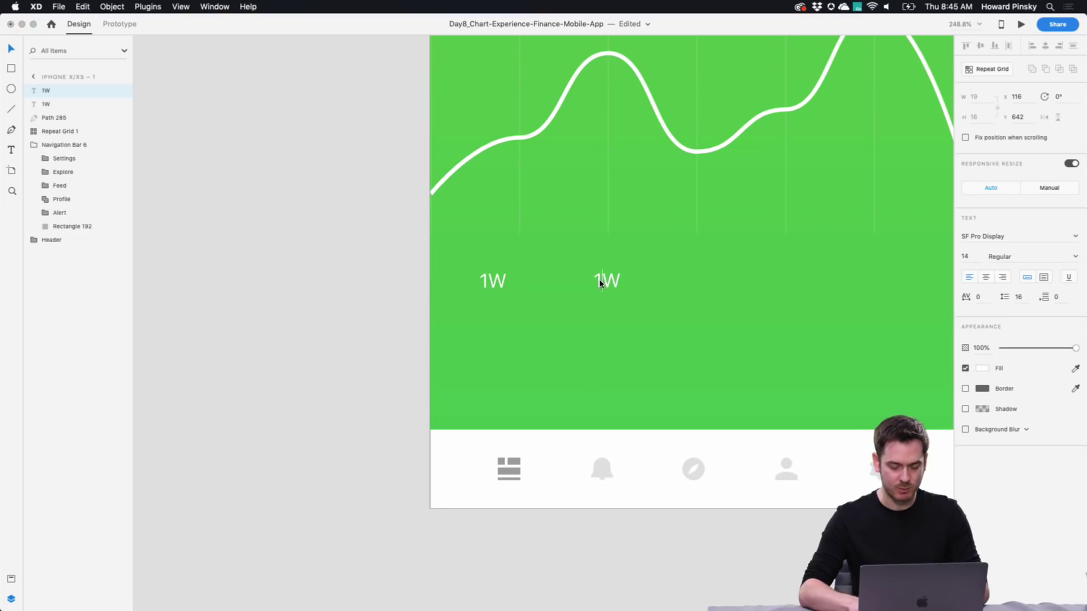
key("Escape")
left_click_drag(620, 281, 708, 281)
double_click(692, 280)
left_click(691, 282)
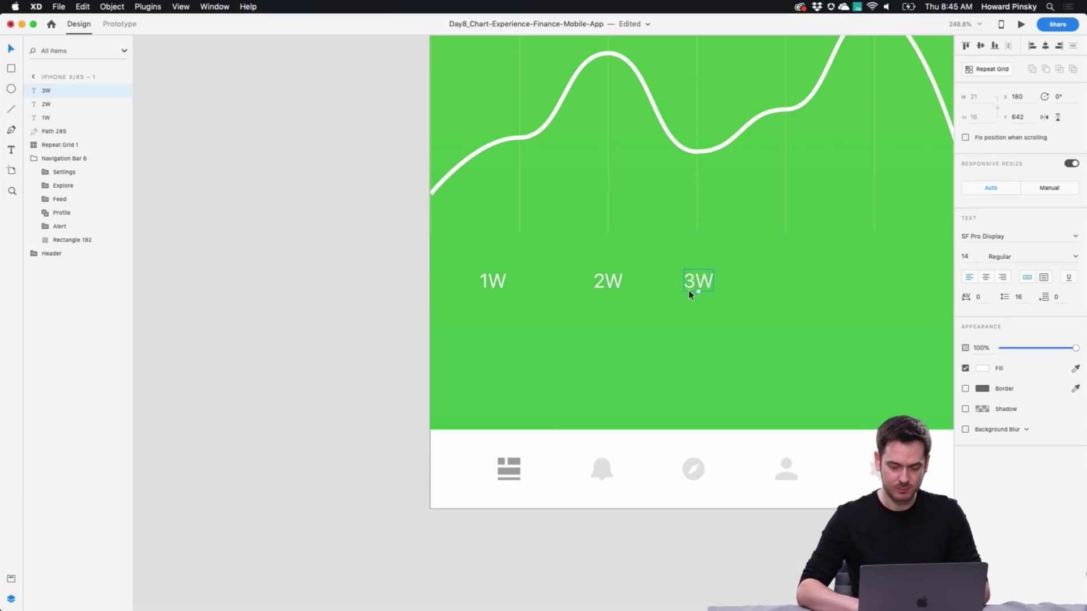
Step: Change the second time-range label's text to "1M" and the third label's text to "1Y"
scroll(688, 290, "right", 3)
double_click(513, 280)
type("1M")
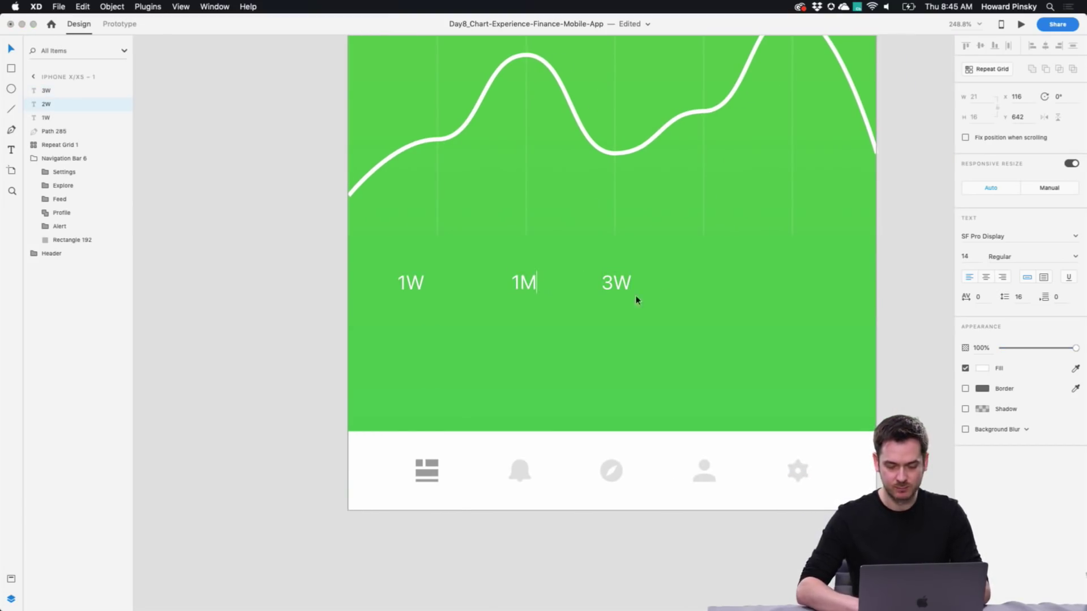
double_click(624, 273)
type("1")
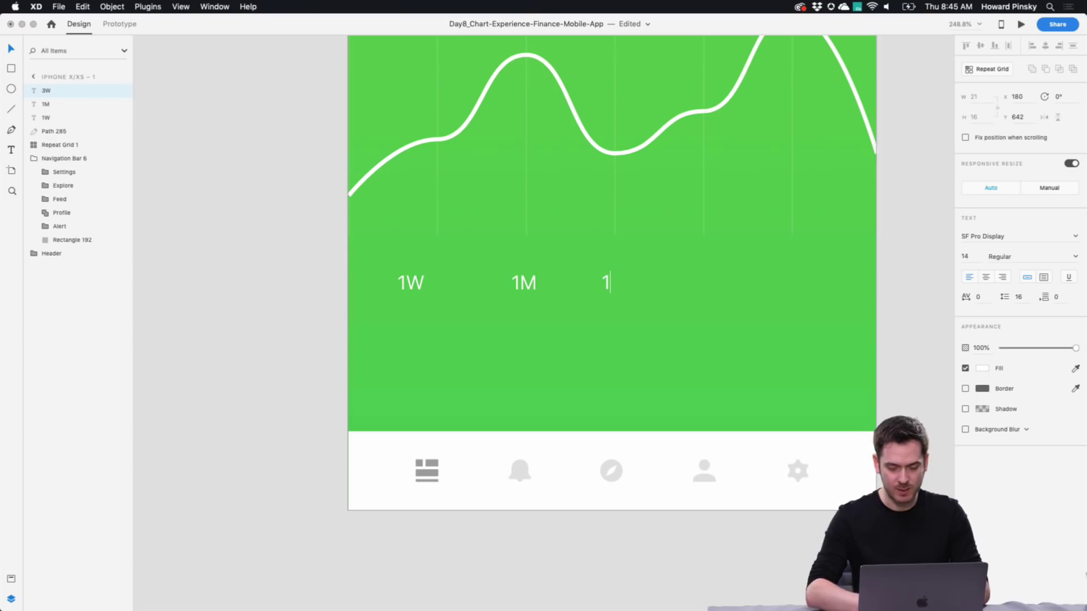
left_click(10, 50)
Step: Even out the label spacing by moving 1W closer to 1M and shifting 1M to X 120
left_click_drag(405, 278, 432, 278)
left_click_drag(523, 284, 525, 284)
left_click(605, 279, "shift")
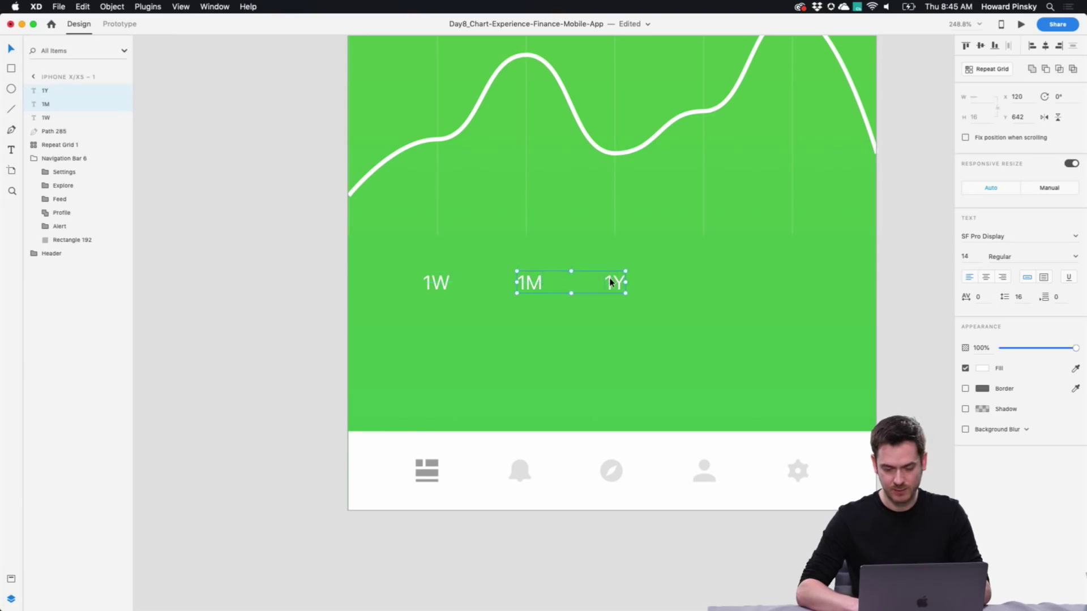
scroll(607, 281, "down", 5)
left_click(632, 316)
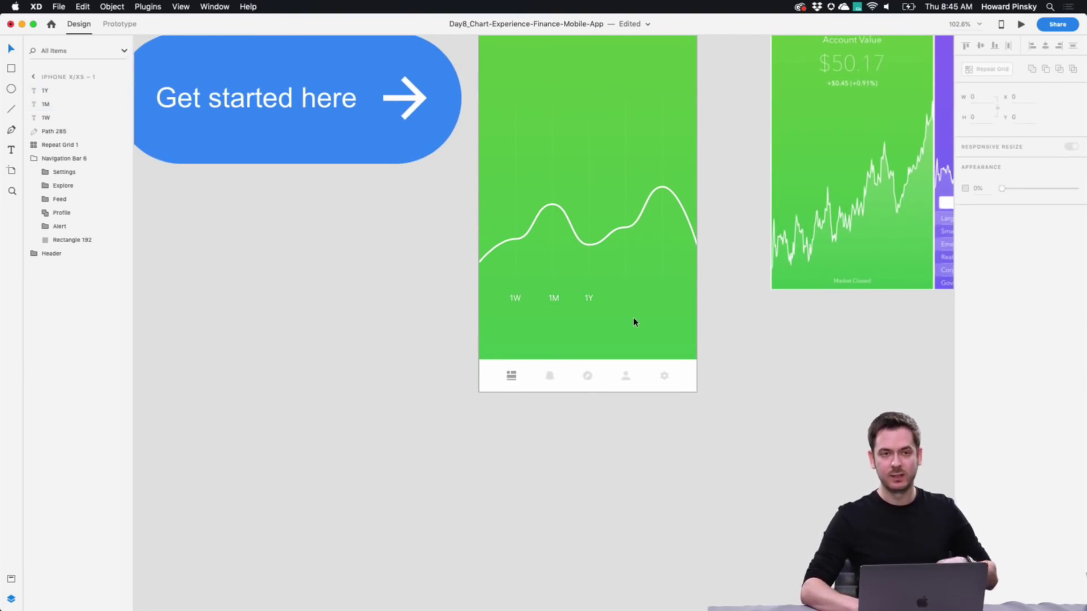
Step: Move the Acorns reference image farther away from the chart artboard, to X 6261, Y 140
scroll(633, 322, "right", 5)
scroll(633, 321, "up", 2)
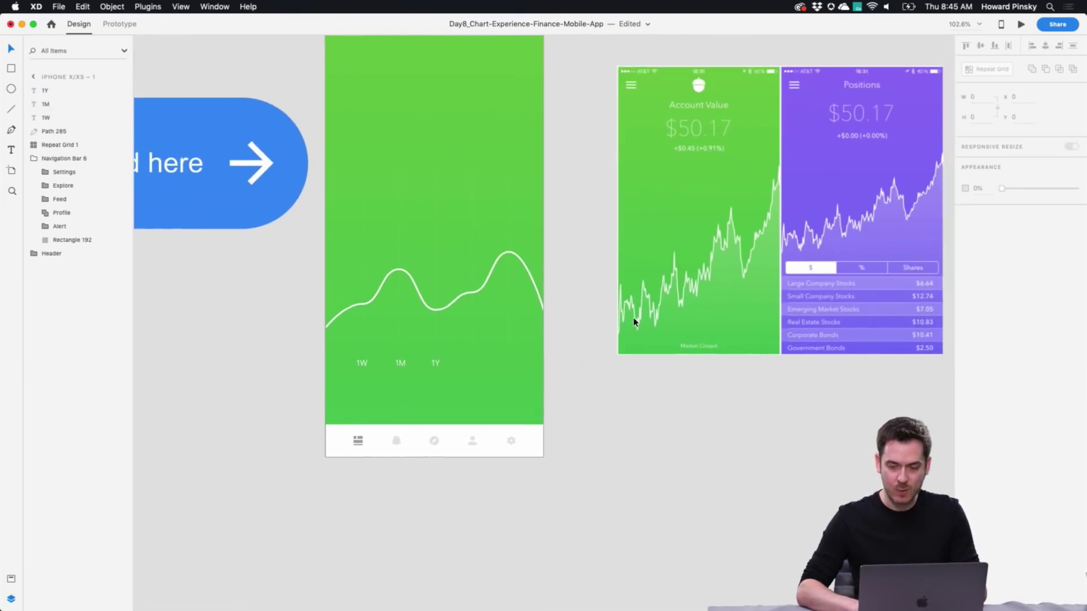
left_click_drag(719, 229, 830, 223)
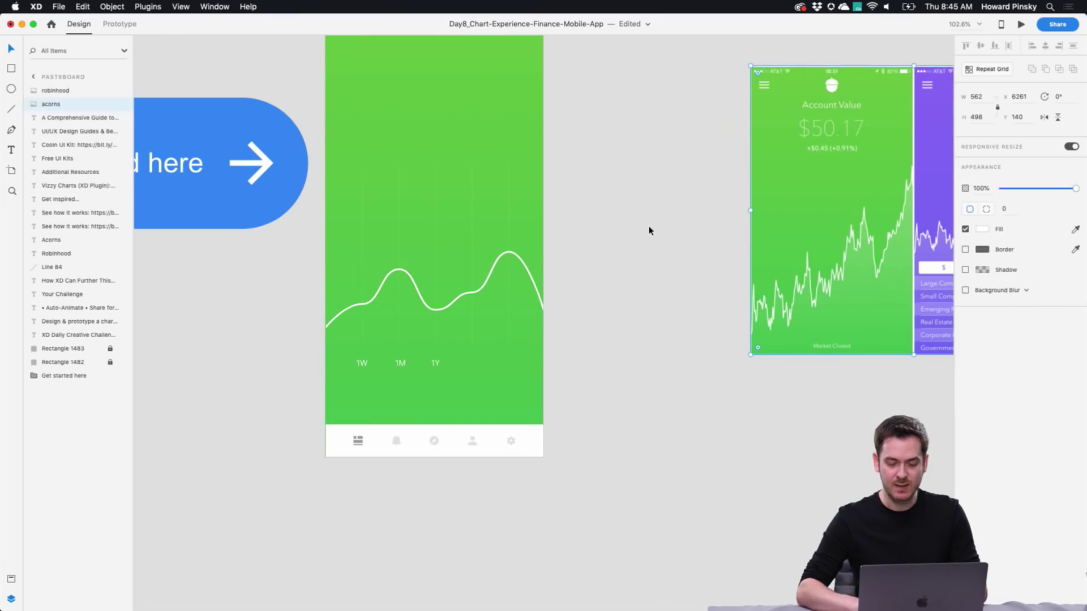
Step: Move the graph line and its vertical guides together up the artboard, to X 0, Y 185.5
scroll(648, 231, "up", 1)
scroll(649, 230, "right", 1)
left_click(577, 243)
left_click(388, 342)
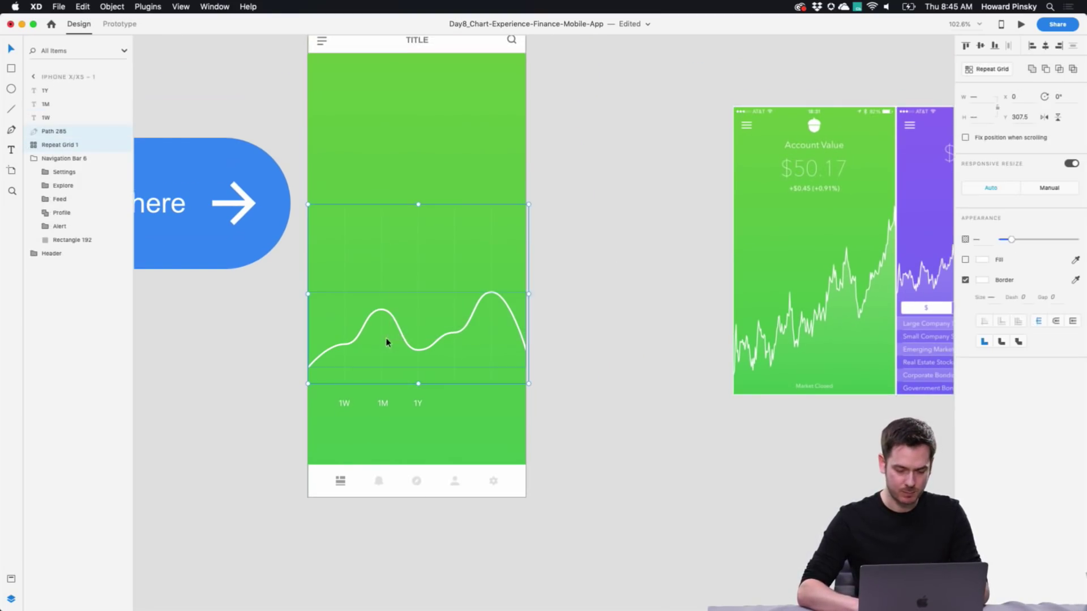
left_click_drag(500, 138, 400, 249)
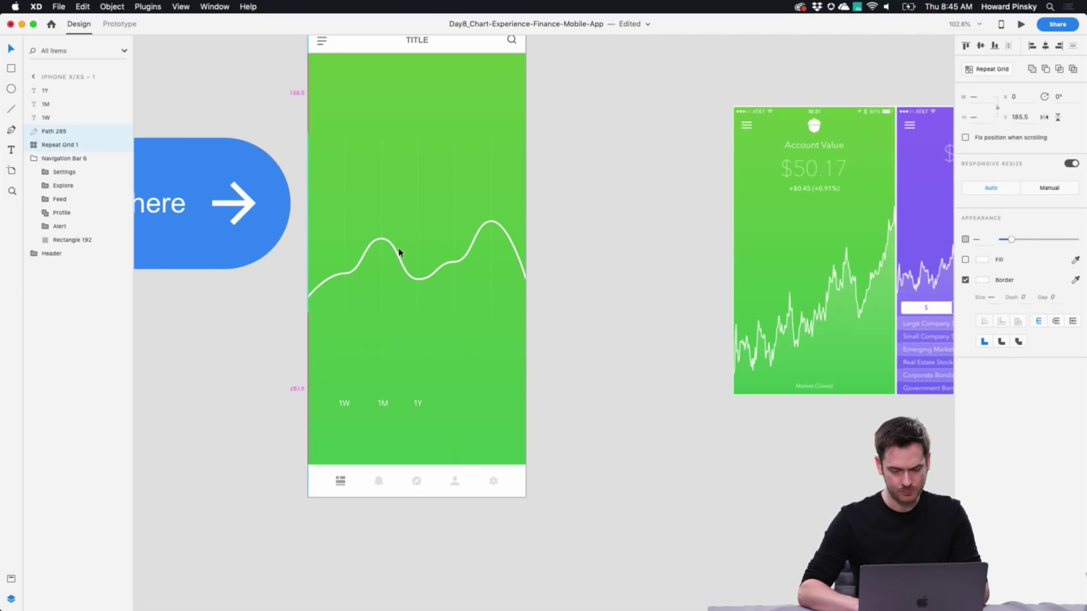
Step: Move the 1W, 1M and 1Y labels above the graph, starting at X 53, Y 148
left_click_drag(448, 382, 359, 114)
scroll(359, 114, "up", 3)
scroll(357, 115, "up", 3)
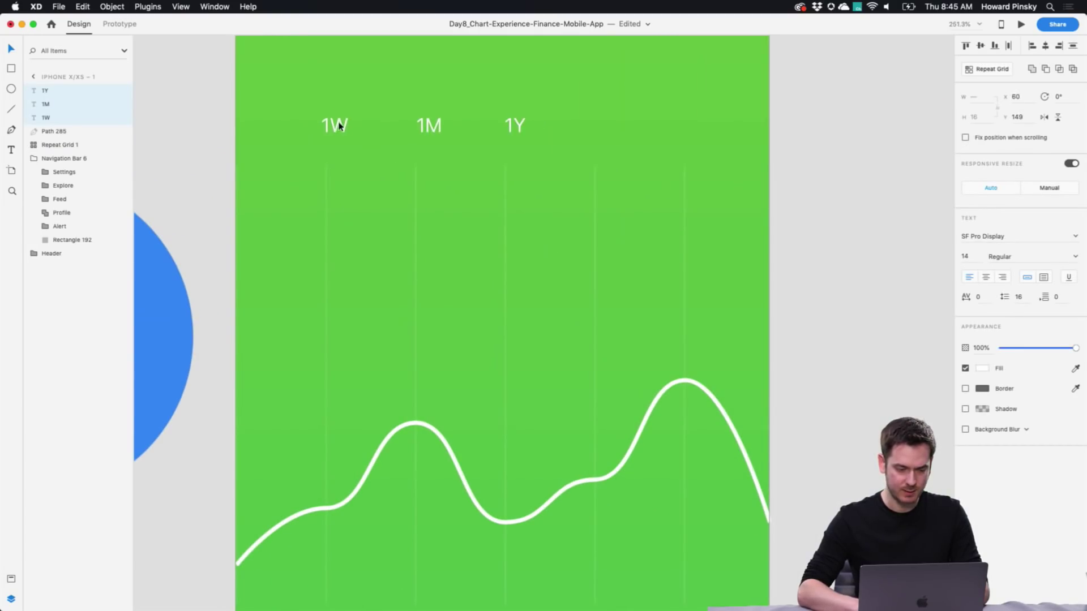
left_click(367, 89)
Step: Change the 1W label's text to "DAY" in capitals
left_click(328, 120)
double_click(329, 119)
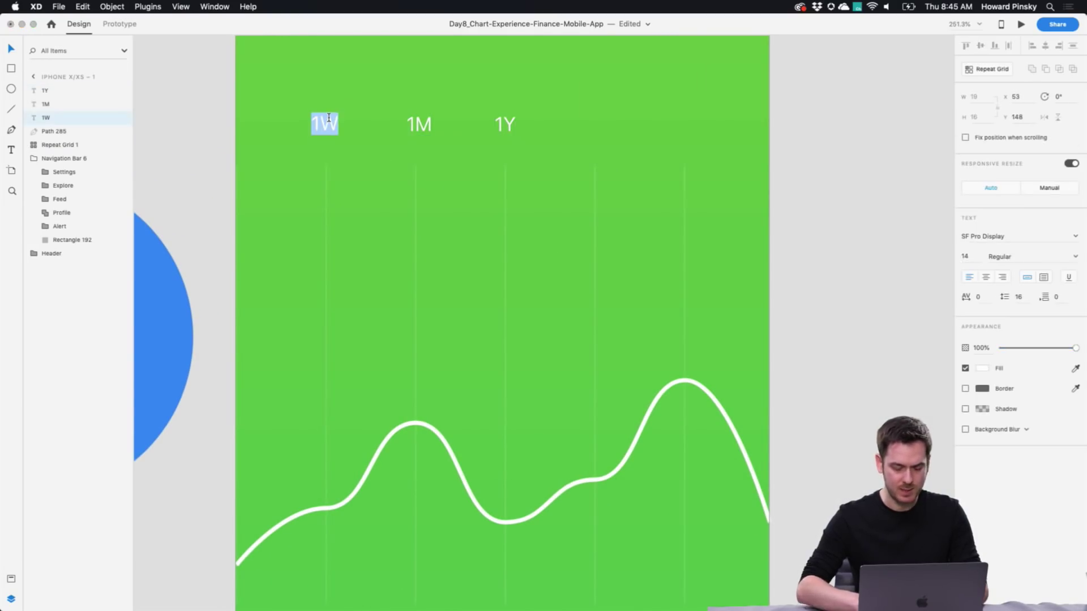
type("Day")
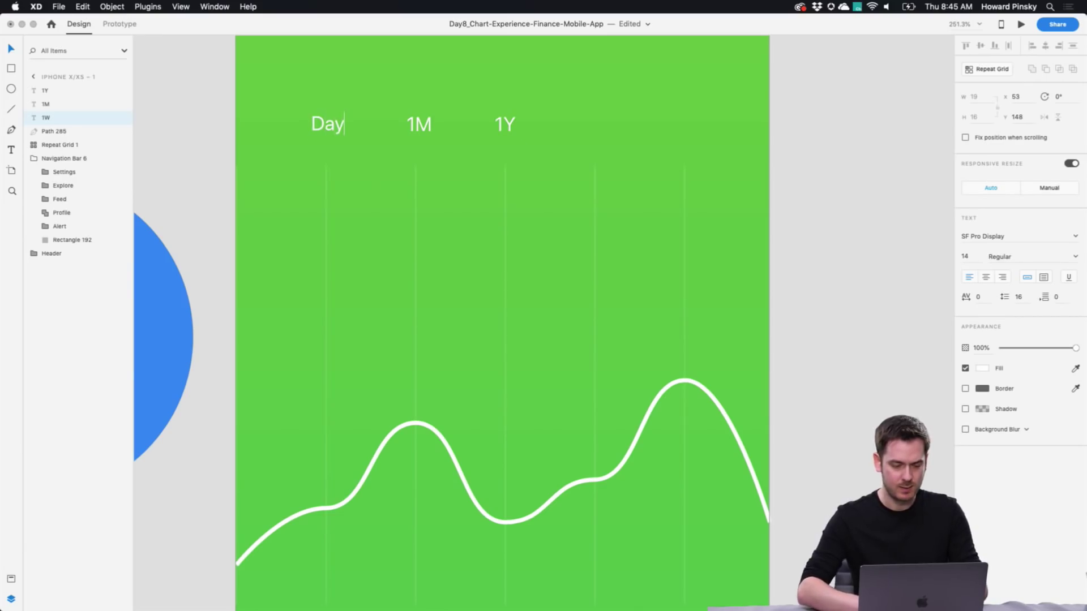
key("super+a")
type("DAY")
key("Escape")
Step: Enlarge the DAY label to font size 24 and delete the 1M and 1Y labels
left_click_drag(328, 135, 686, 102)
left_click(406, 124)
key("Delete")
left_click(505, 124)
key("Delete")
Step: Duplicate the DAY label twice across the row and change the copies' texts to "WEEK" and "MONTH"
key("super+d")
double_click(508, 98)
type("WEEK")
key("Escape")
double_click(670, 102)
type("MONTH")
key("Escape")
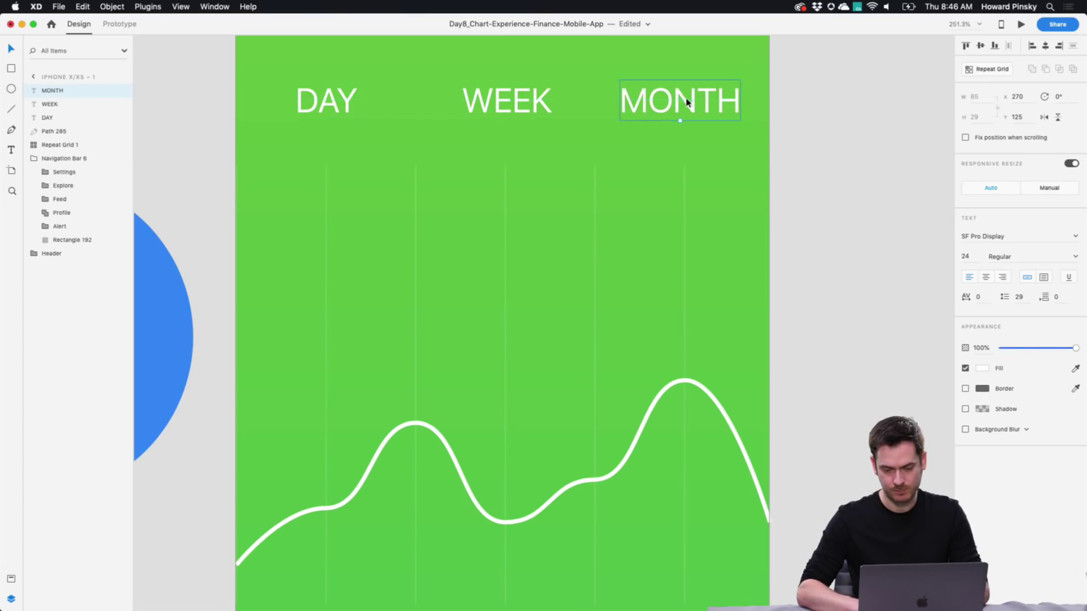
Step: Shift WEEK slightly closer to DAY, and move all three labels together to X 34, Y 127
mouse_move(526, 103)
left_mouse_down()
mouse_move(499, 102)
mouse_move(510, 103)
left_mouse_up()
scroll(510, 103, "down", 5)
left_click(373, 70)
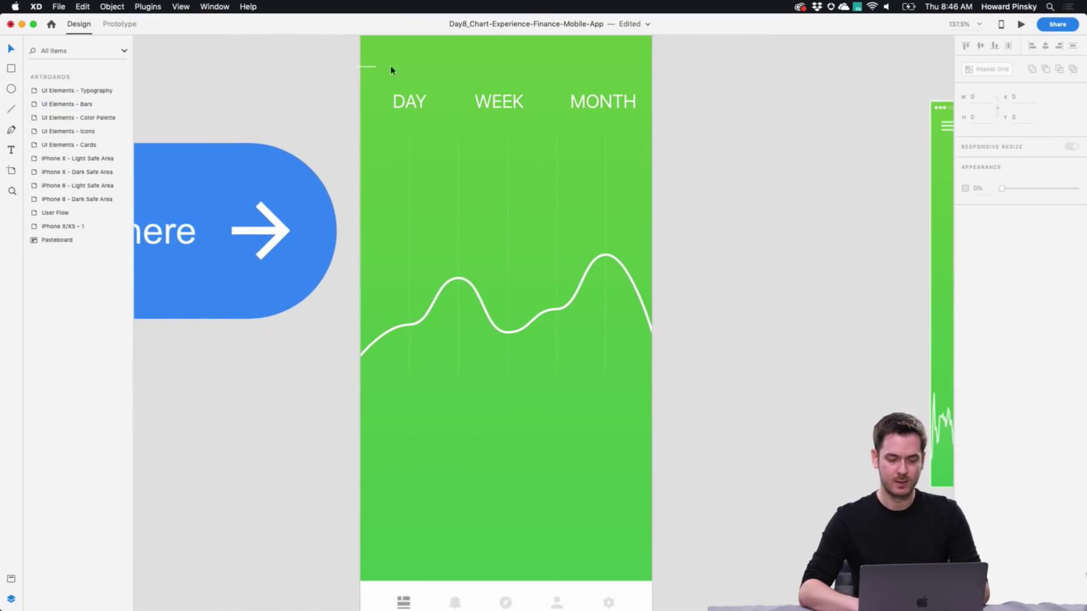
left_click_drag(399, 74, 625, 122)
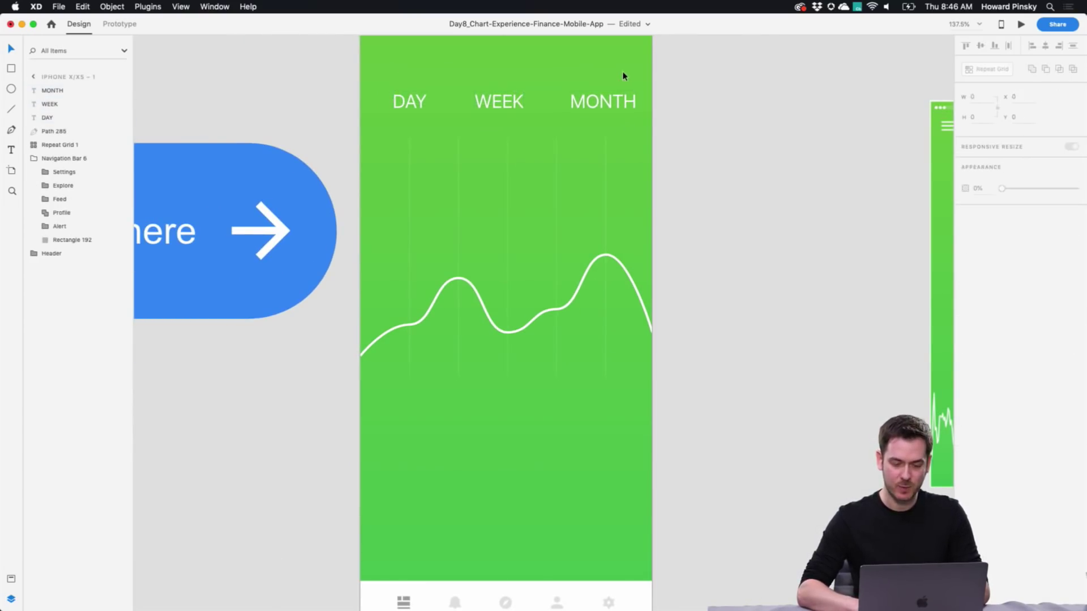
left_click_drag(624, 76, 625, 116)
left_click_drag(409, 103, 405, 105)
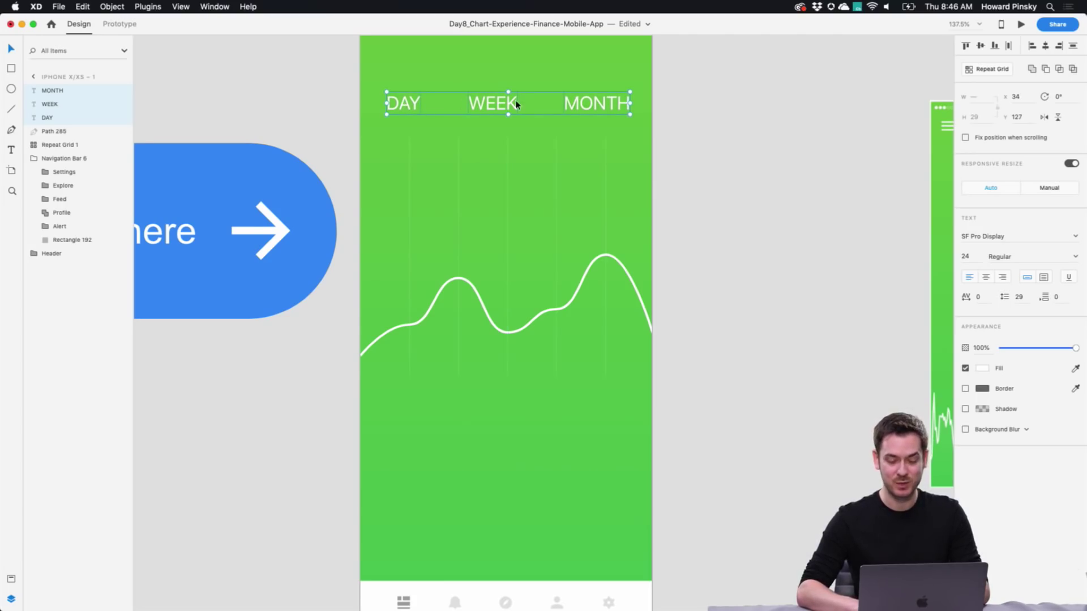
scroll(516, 105, "up", 1)
left_click(611, 171)
Step: Move the Acorns reference image below the chart artboard, to X 5534, Y 921
scroll(610, 173, "right", 3)
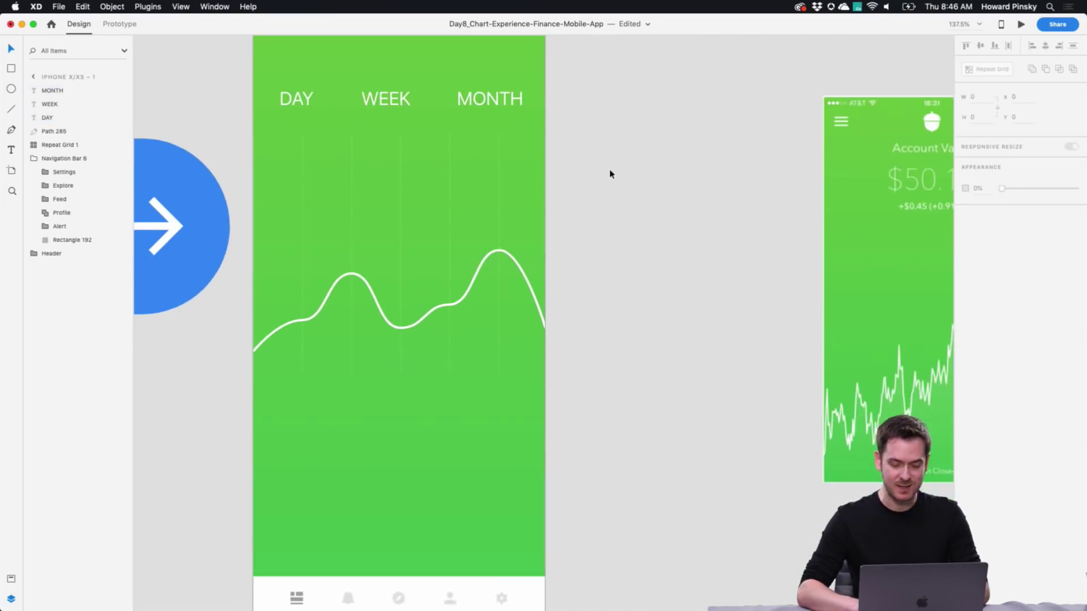
scroll(610, 174, "down", 5)
left_click_drag(781, 198, 439, 477)
scroll(458, 490, "down", 3)
scroll(584, 245, "up", 4)
scroll(584, 245, "right", 1)
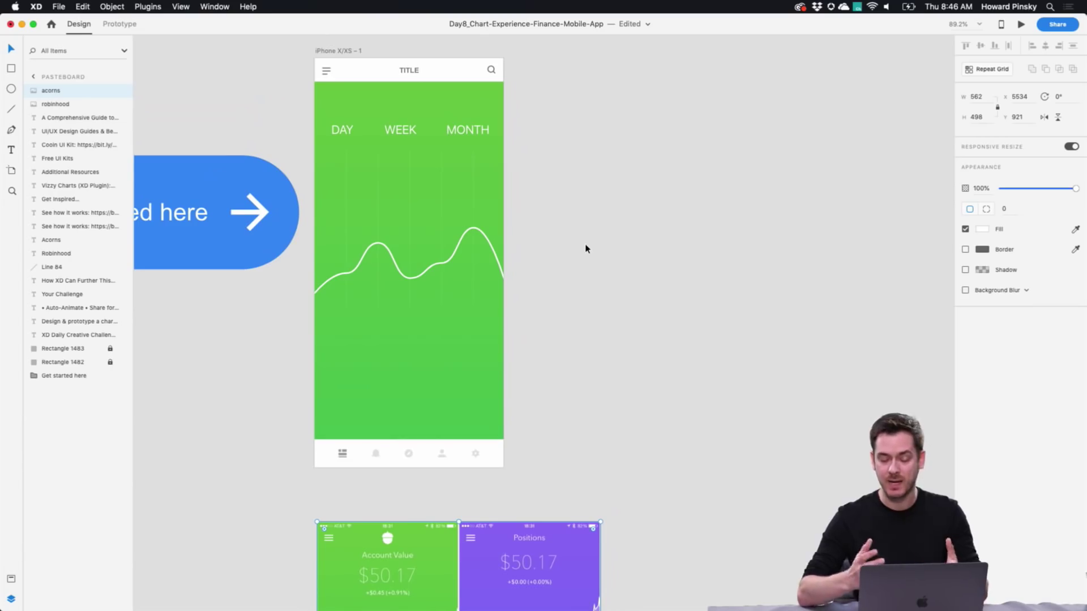
Step: Duplicate the chart artboard beside the original, at X 5974, Y 2
scroll(585, 249, "up", 2)
scroll(586, 249, "right", 1)
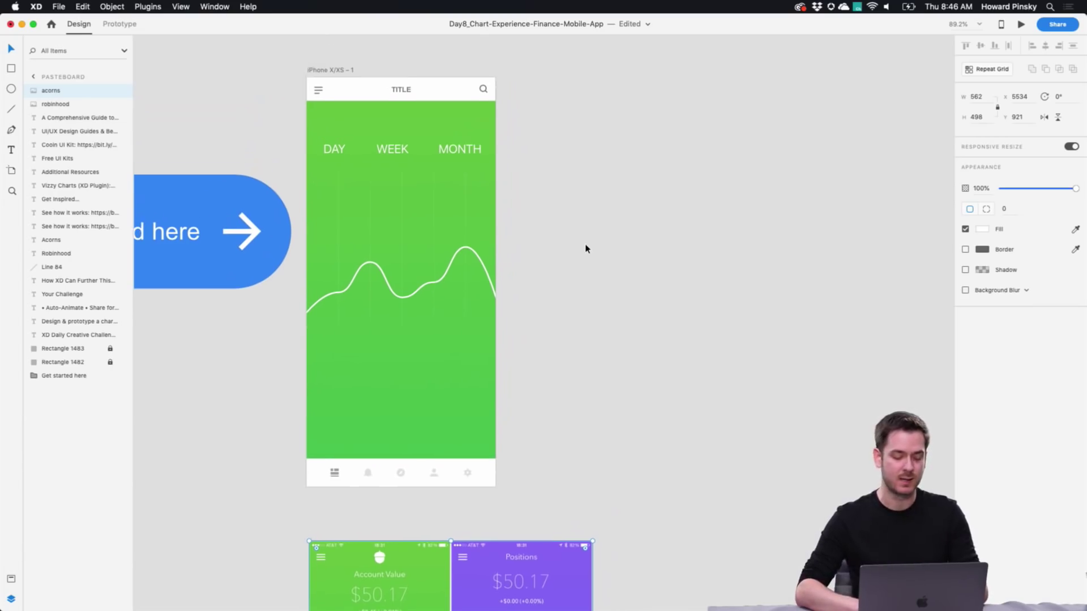
left_click(326, 71)
left_click_drag(321, 70, 543, 85)
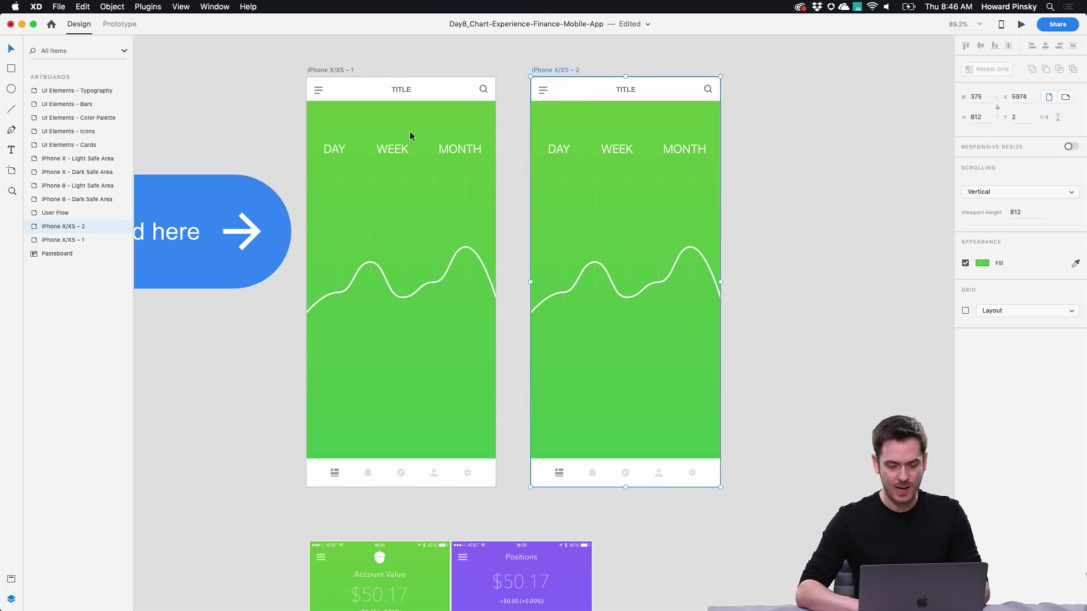
Step: Set the DAY label on the first chart artboard to the Bold weight
scroll(409, 137, "up", 5)
scroll(403, 148, "left", 2)
left_click(272, 160)
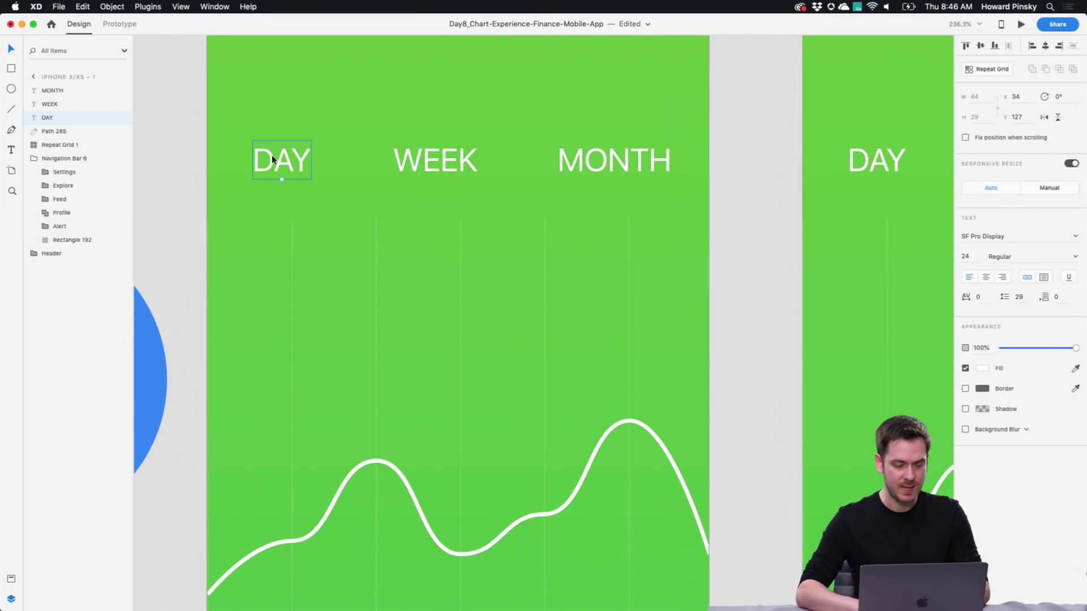
left_click(1075, 258)
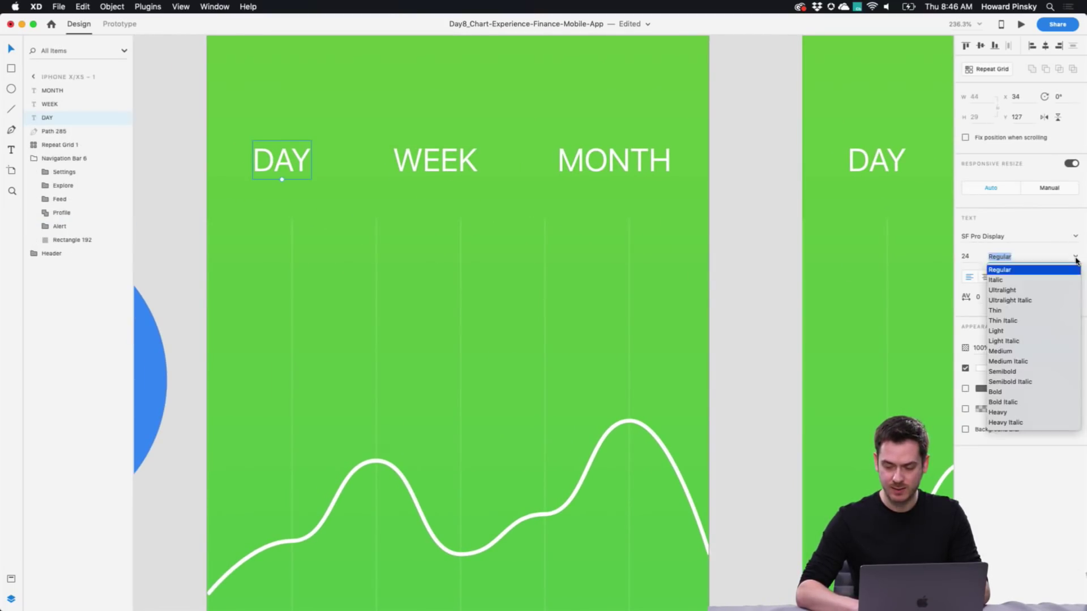
left_click(995, 391)
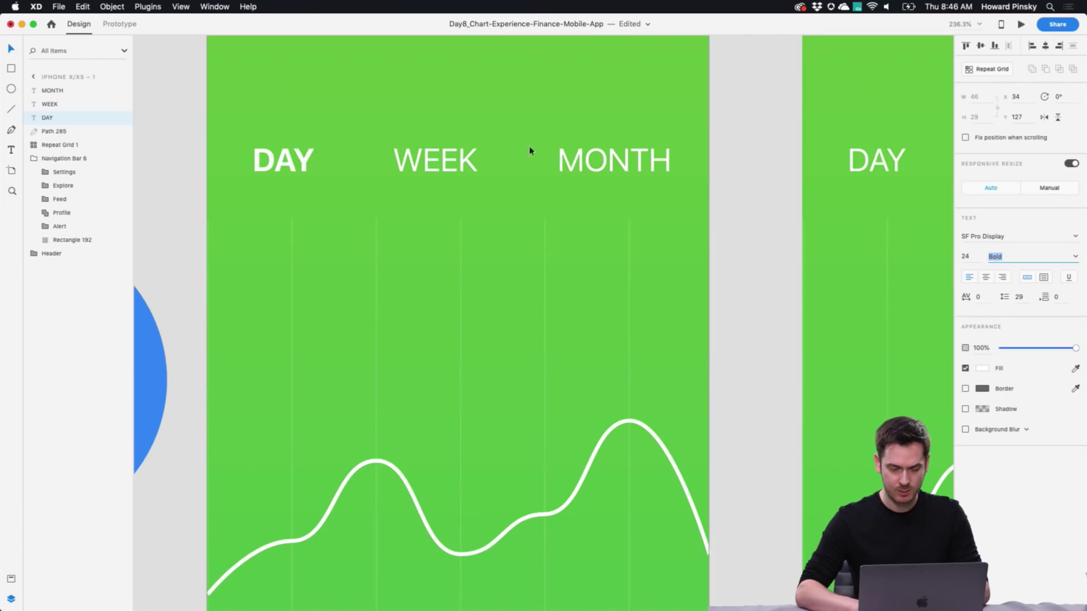
Step: Reduce the opacity of the first artboard's WEEK and MONTH labels to about 40%
left_click(434, 161)
left_click(652, 162, "shift")
left_click_drag(1077, 350, 1031, 347)
Step: Set the WEEK label on the second chart artboard to the Bold weight
scroll(776, 260, "right", 10)
left_click(729, 179)
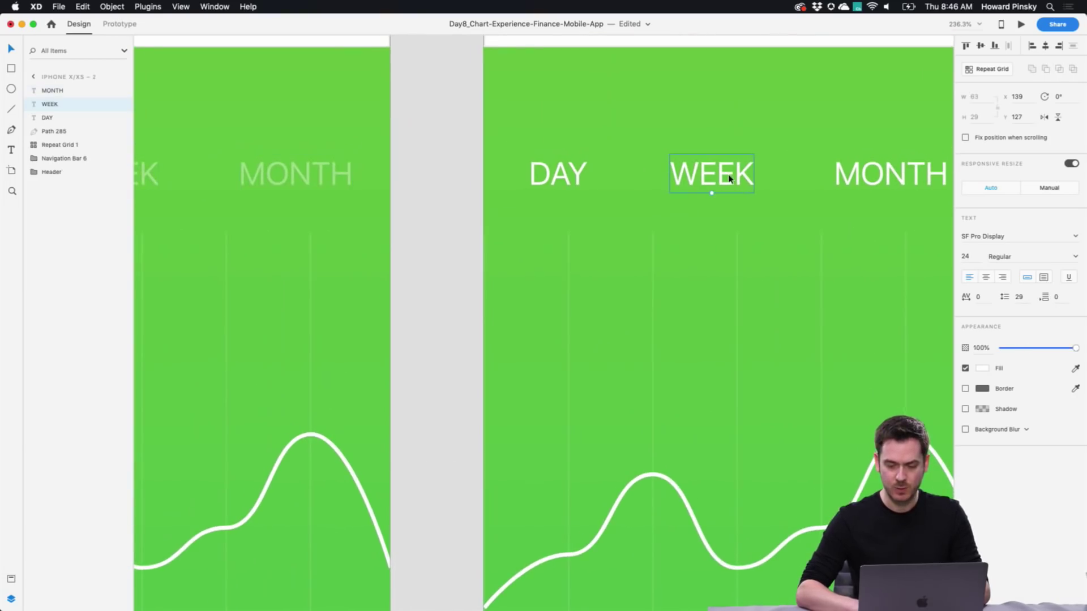
left_click(1075, 256)
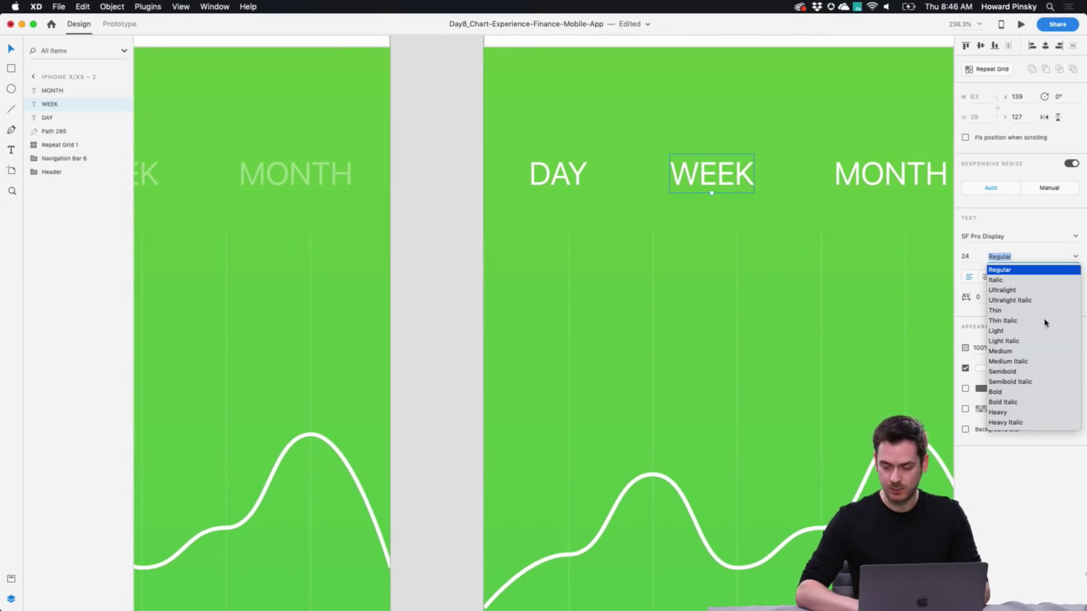
left_click(1001, 395)
Step: Set the opacity of the second artboard's DAY and MONTH labels to 40%
scroll(732, 287, "right", 5)
left_click(468, 169)
left_click(808, 175, "shift")
key("4")
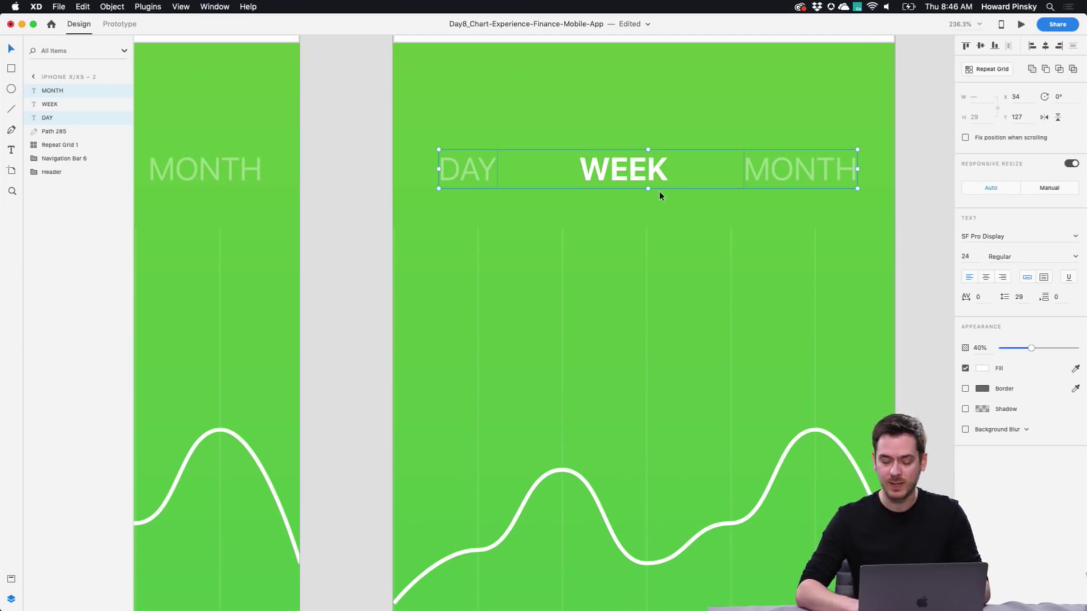
Step: Edit the second artboard's graph path and raise its starting point to Y 426.5
scroll(657, 223, "down", 3)
scroll(648, 214, "down", 3)
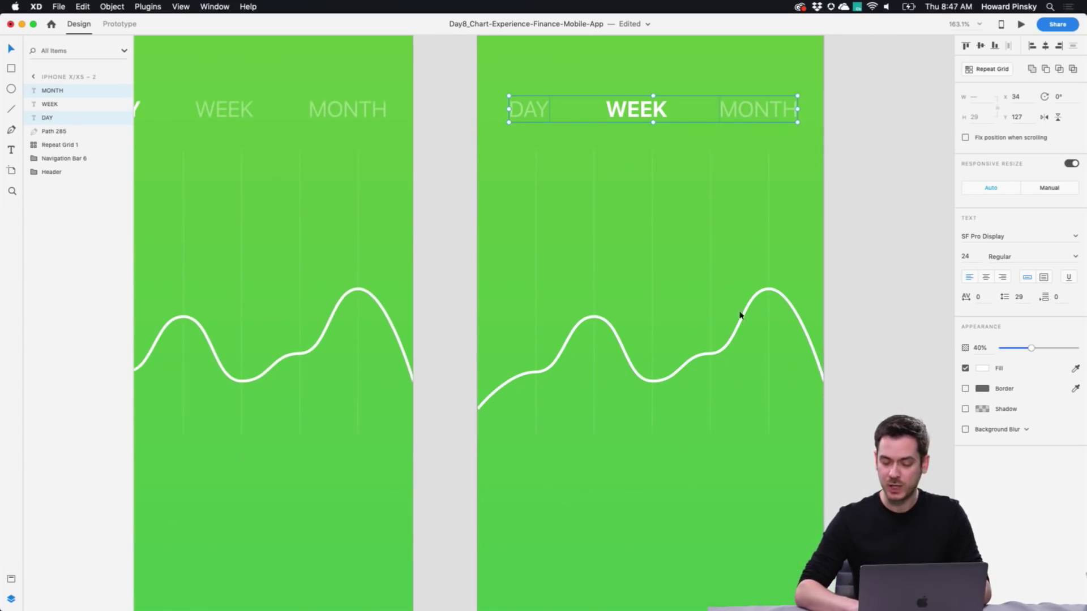
scroll(715, 338, "up", 5)
left_click(488, 307)
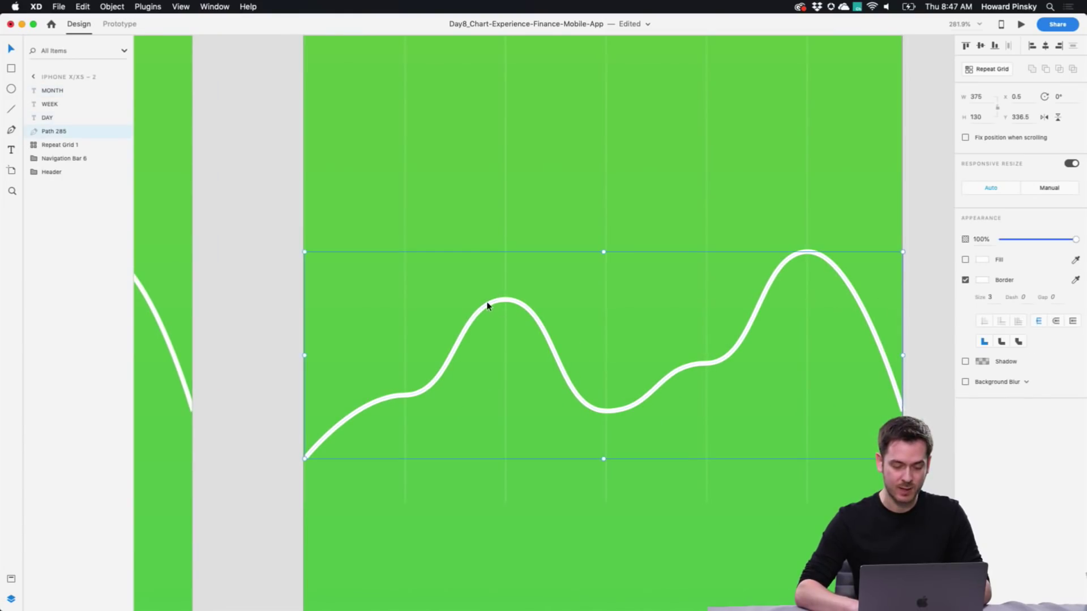
double_click(489, 307)
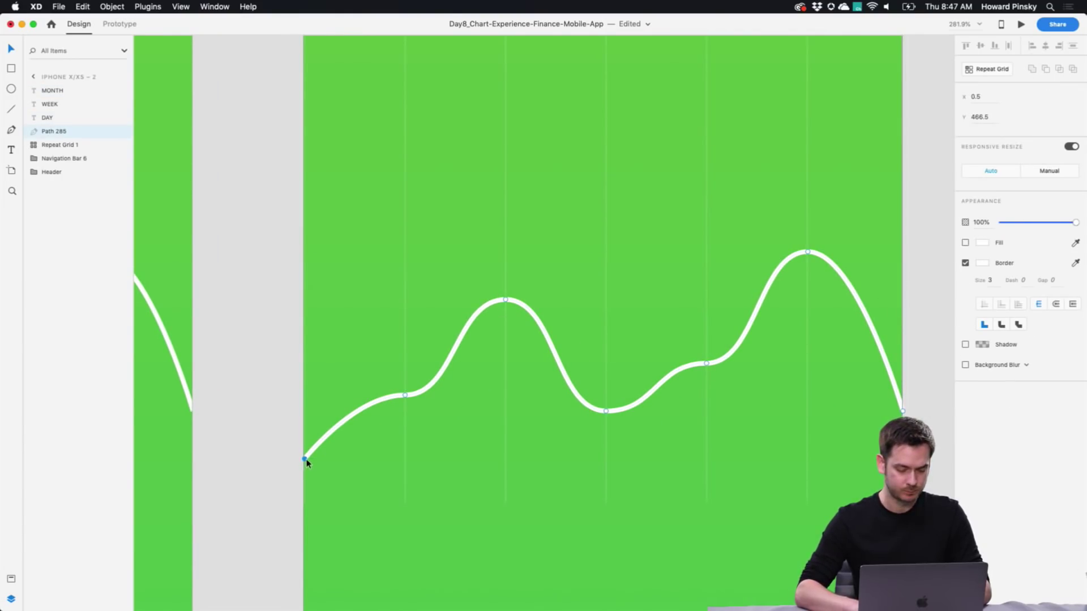
key("shift+Up")
key("shift+Up")
key("shift+Up")
key("shift+Up")
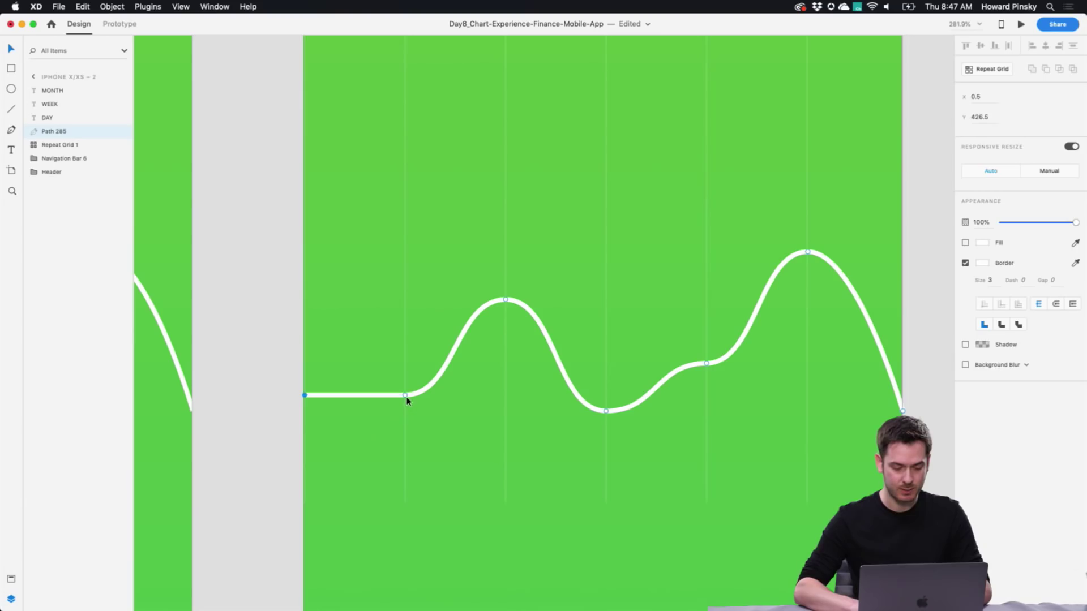
Step: Lower the graph's second anchor point by 30 and its third anchor point to Y 406.5
key("shift+Down")
key("shift+Down")
key("shift+Down")
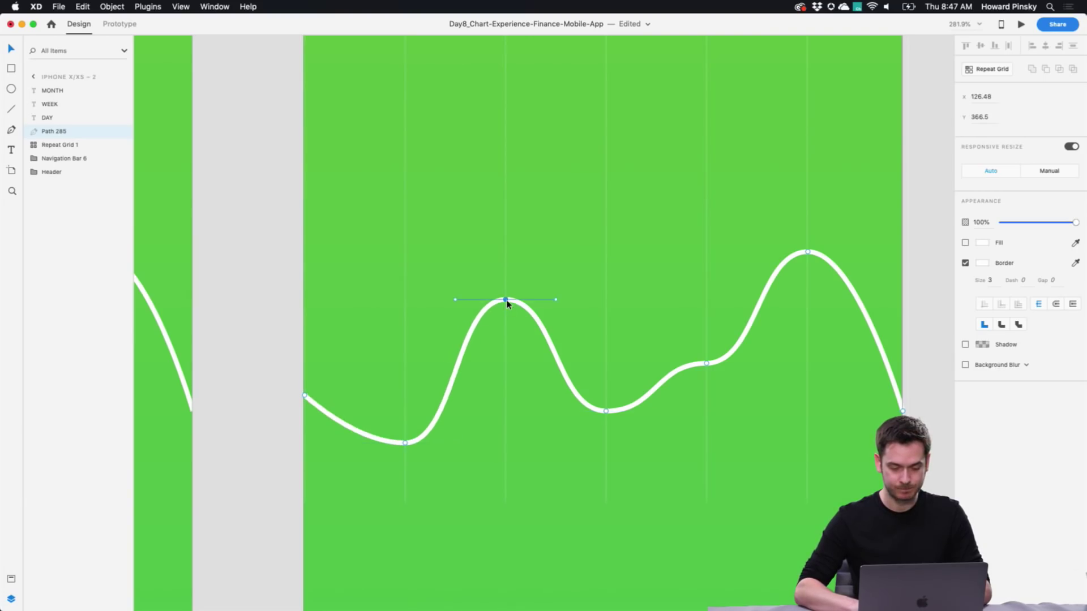
left_click(506, 300)
key("shift+Down")
key("shift+Down")
key("shift+Down")
key("shift+Down")
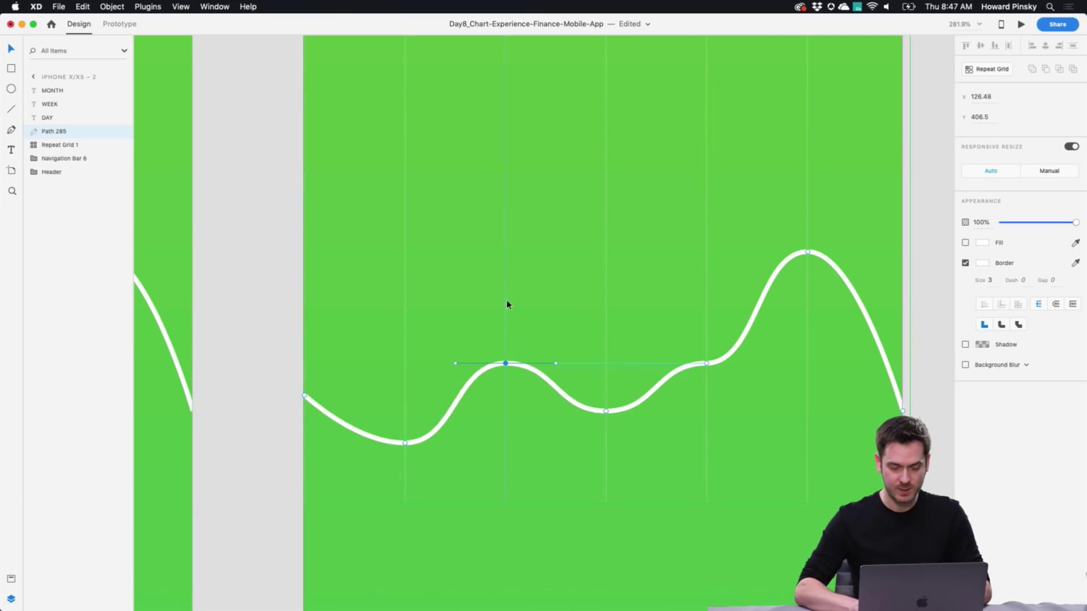
Step: Raise the graph's fourth anchor point, on the middle guide, to Y 366.5
left_click(605, 410)
key("shift+Up")
key("shift+Up")
key("shift+Up")
key("shift+Up")
key("shift+Up")
key("shift+Up")
key("shift+Up")
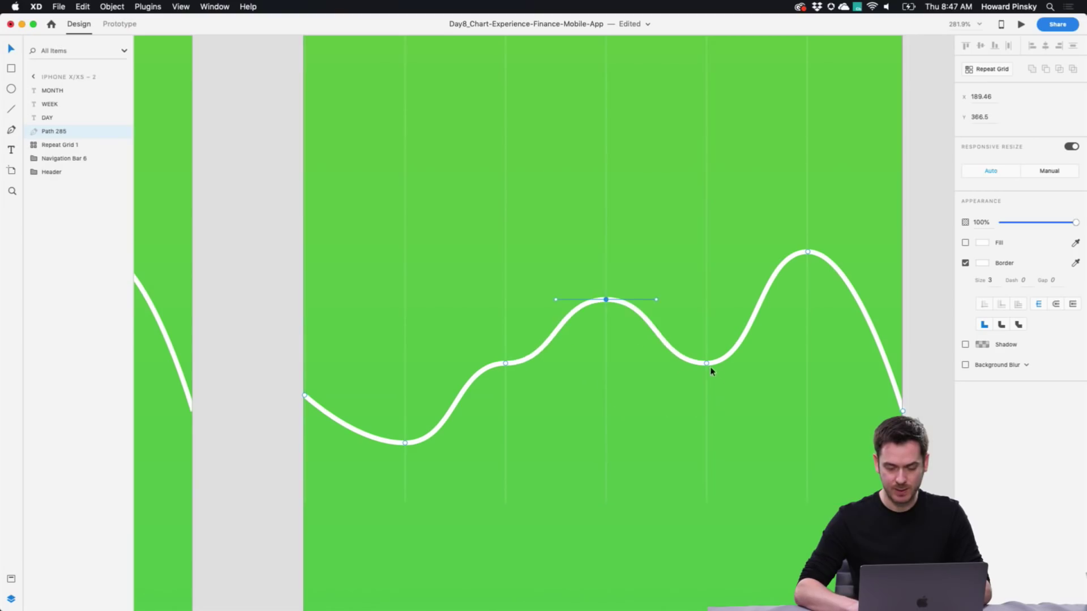
Step: Raise the graph's fifth anchor point to Y 326.5 so it forms the curve's peak
key("shift+Up")
key("shift+Up")
key("shift+Up")
key("shift+Up")
key("shift+Up")
key("shift+Up")
key("shift+Up")
key("shift+Up")
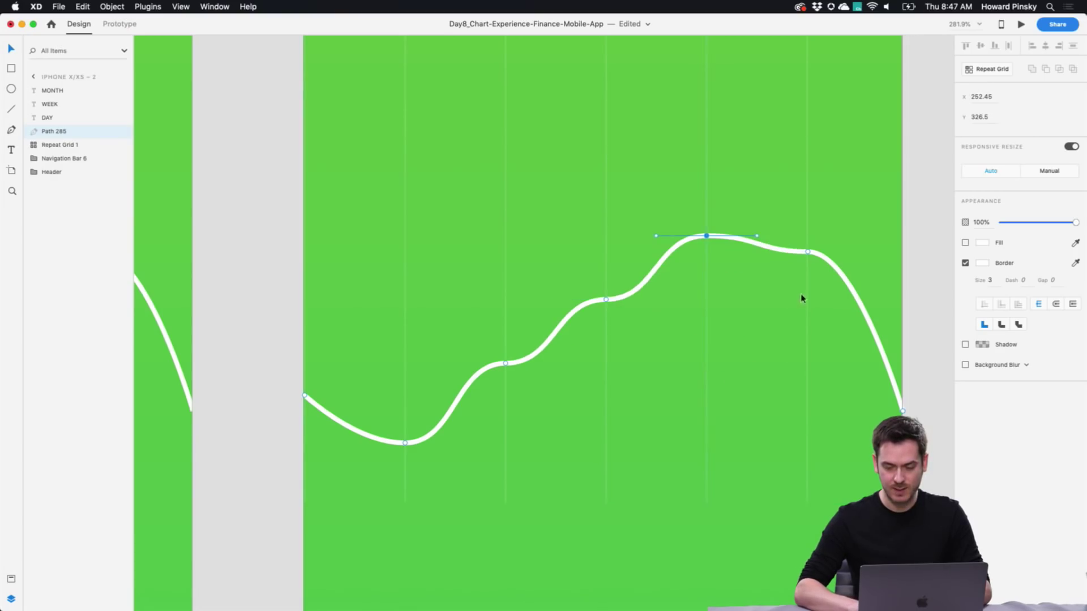
Step: Lower the graph's sixth anchor point, on the last guide, to Y 376.5
left_click(807, 251)
key("shift+Down")
key("shift+Down")
key("shift+Down")
key("shift+Down")
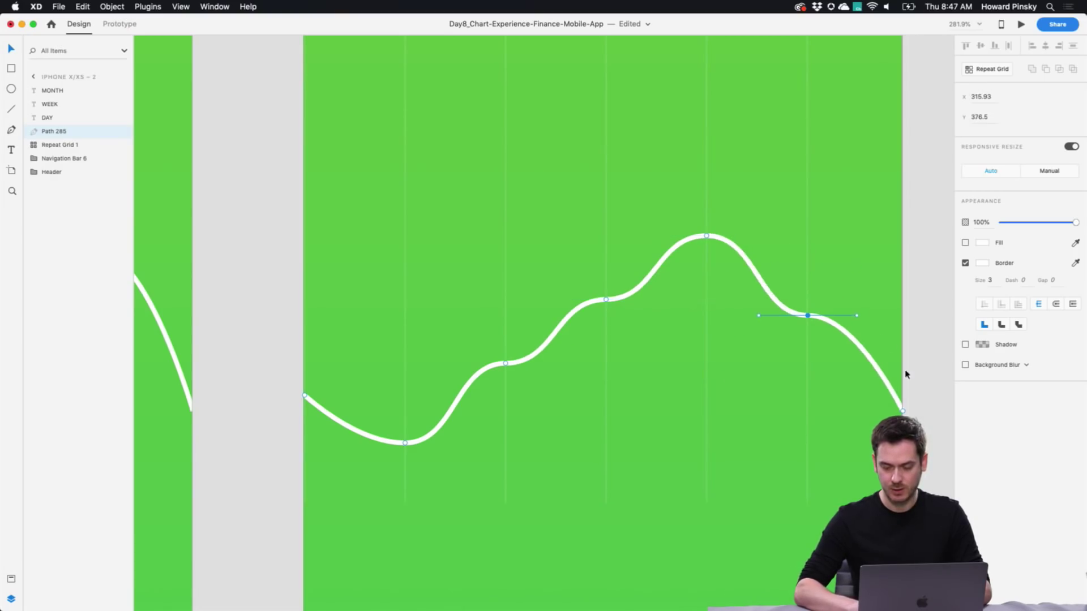
Step: Raise the graph's end point at the artboard edge to Y 396.5 and finish editing the path
left_click(902, 411)
key("shift+Up")
key("shift+Up")
key("shift+Up")
key("shift+Up")
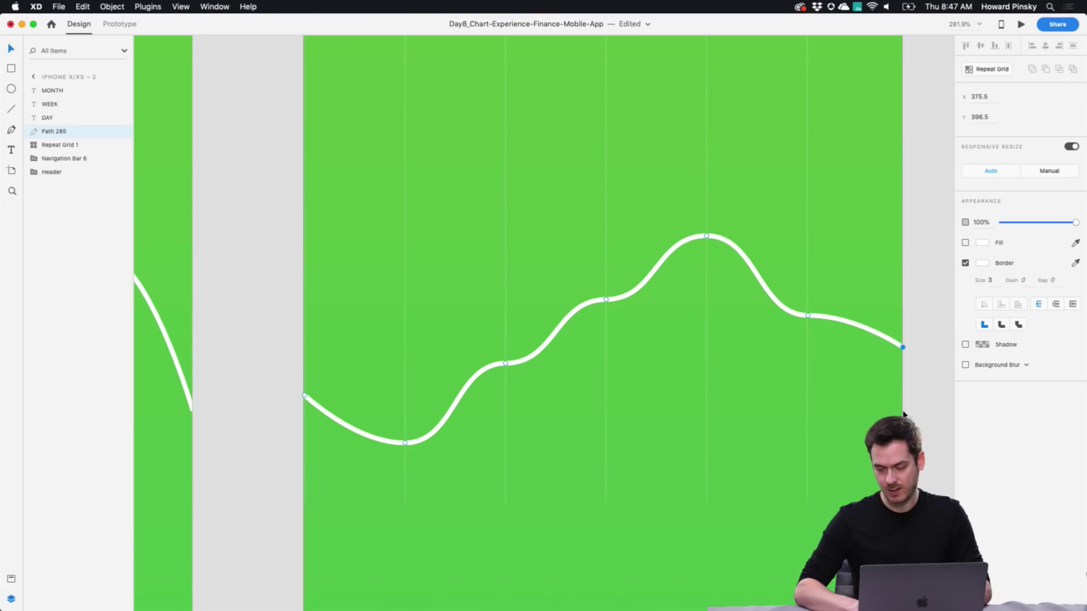
scroll(725, 315, "down", 5)
scroll(725, 315, "right", 2)
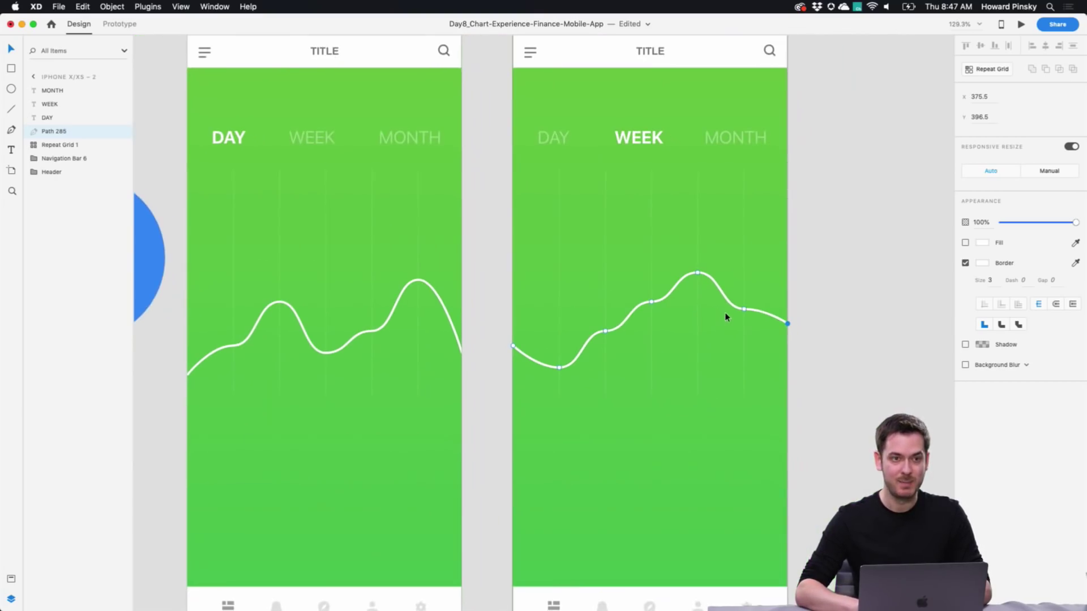
left_click(764, 194)
Step: Duplicate the second chart artboard to make a third one at X 6419, Y 2
scroll(636, 175, "right", 3)
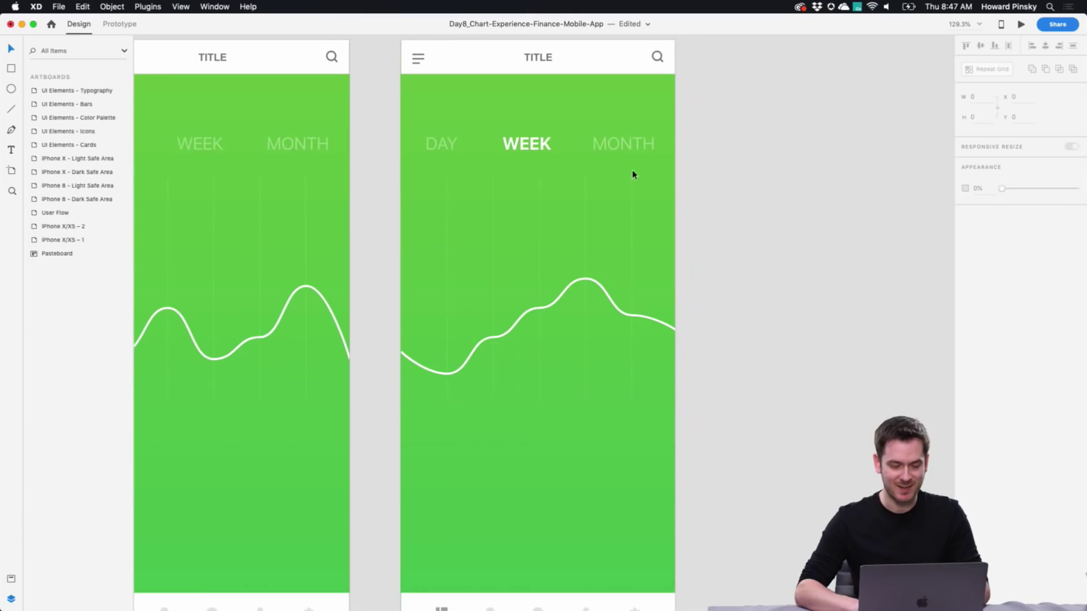
scroll(633, 174, "down", 3)
left_click_drag(478, 92, 676, 89)
scroll(763, 178, "right", 2)
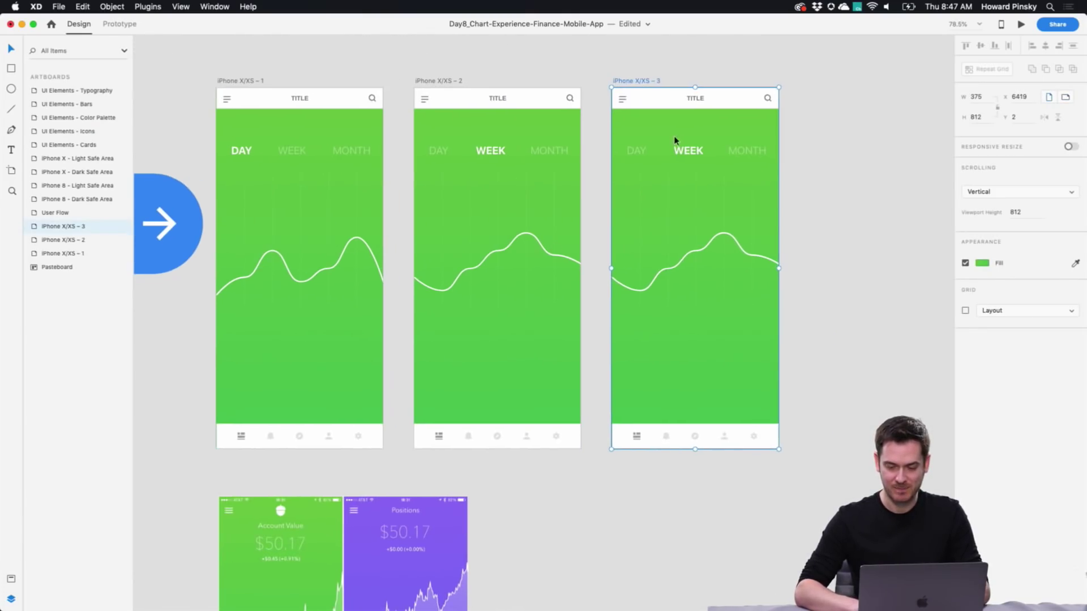
Step: Set the WEEK label on the third artboard to Regular weight and 40% opacity
left_click(684, 150)
left_click(1075, 257)
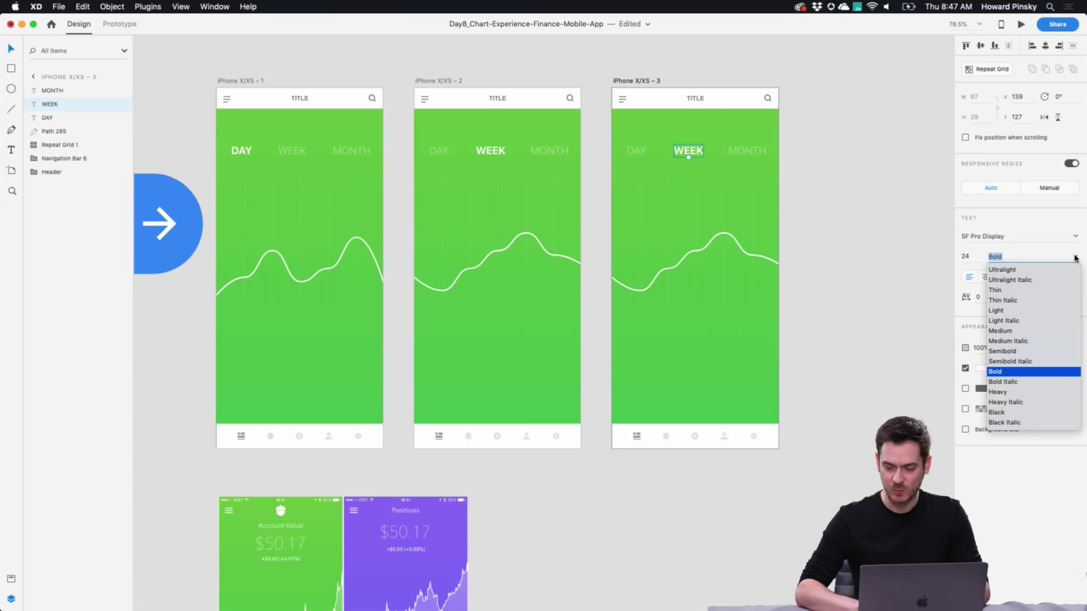
left_click(755, 163)
left_click(752, 152)
left_click(686, 157)
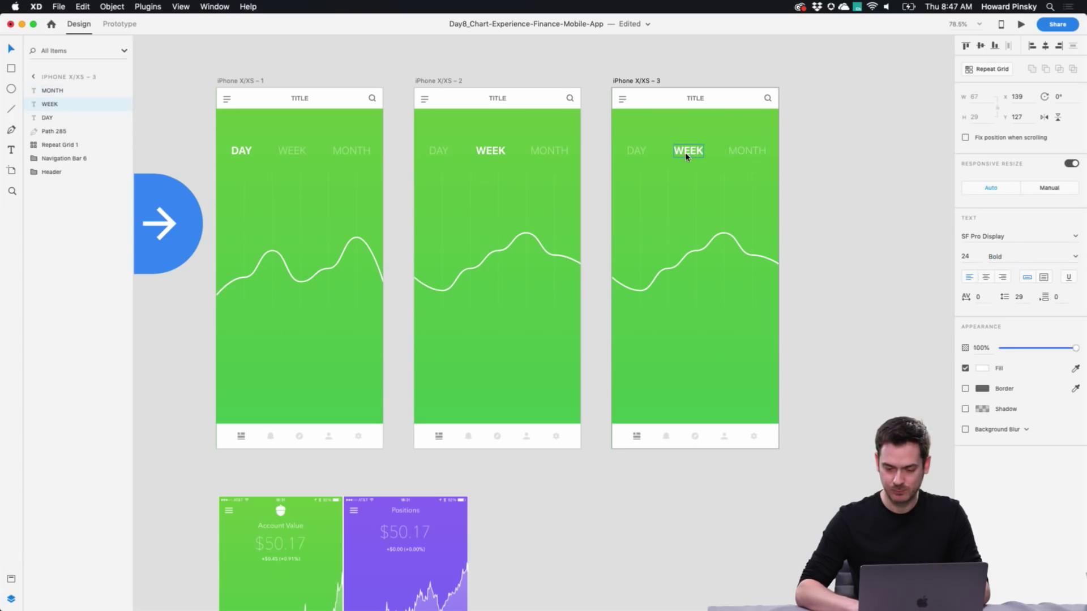
left_click(1078, 256)
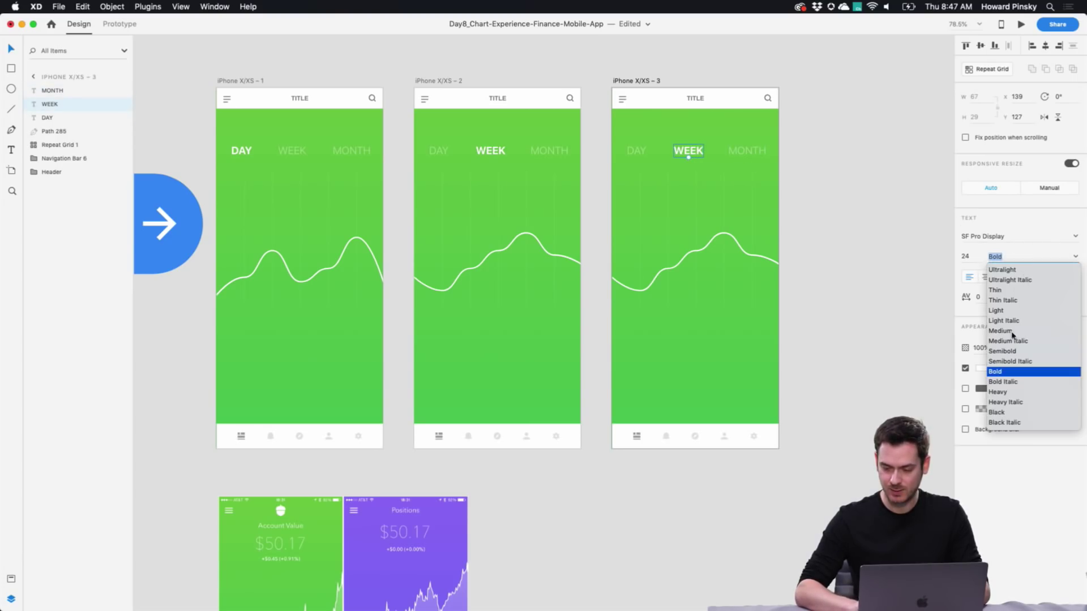
scroll(1012, 328, "up", 1)
left_click(1005, 271)
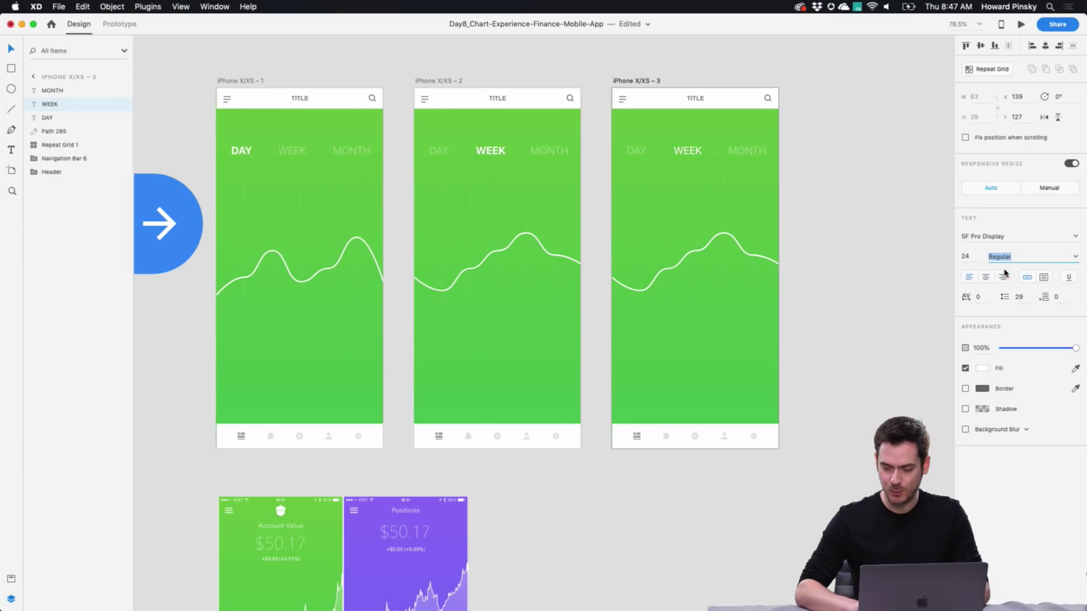
scroll(785, 162, "up", 5)
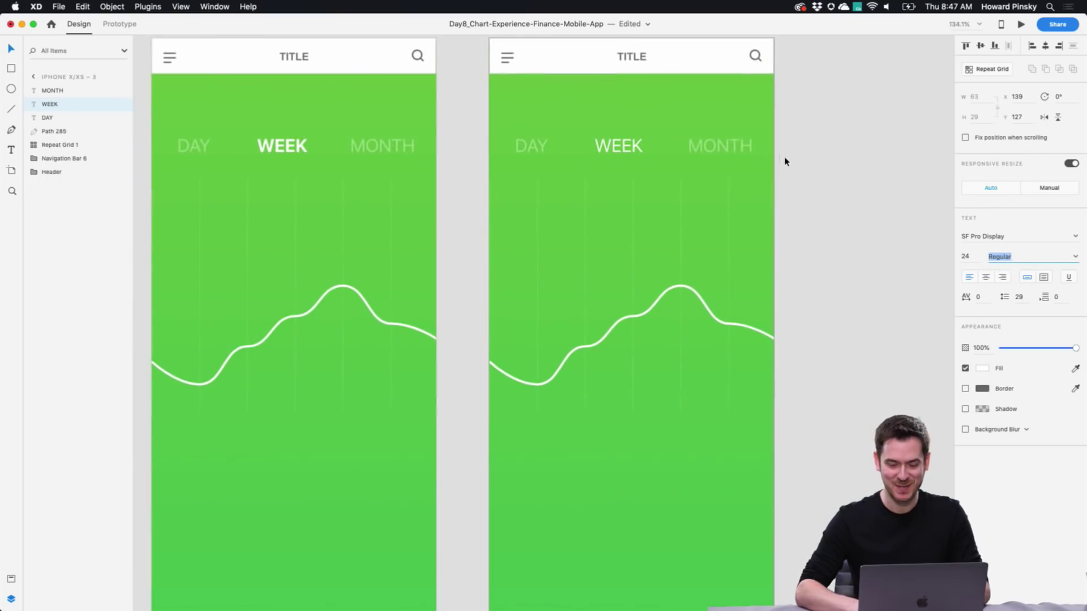
key("4")
Step: Make the third artboard's MONTH label Bold with 100% opacity
left_click(707, 149)
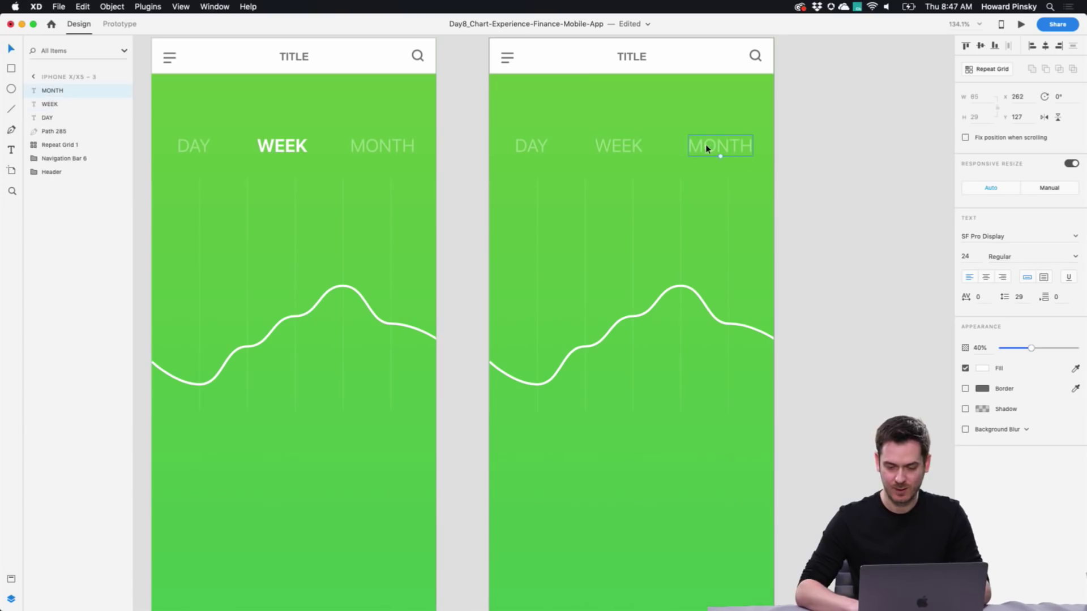
left_click(1076, 257)
left_click(1000, 390)
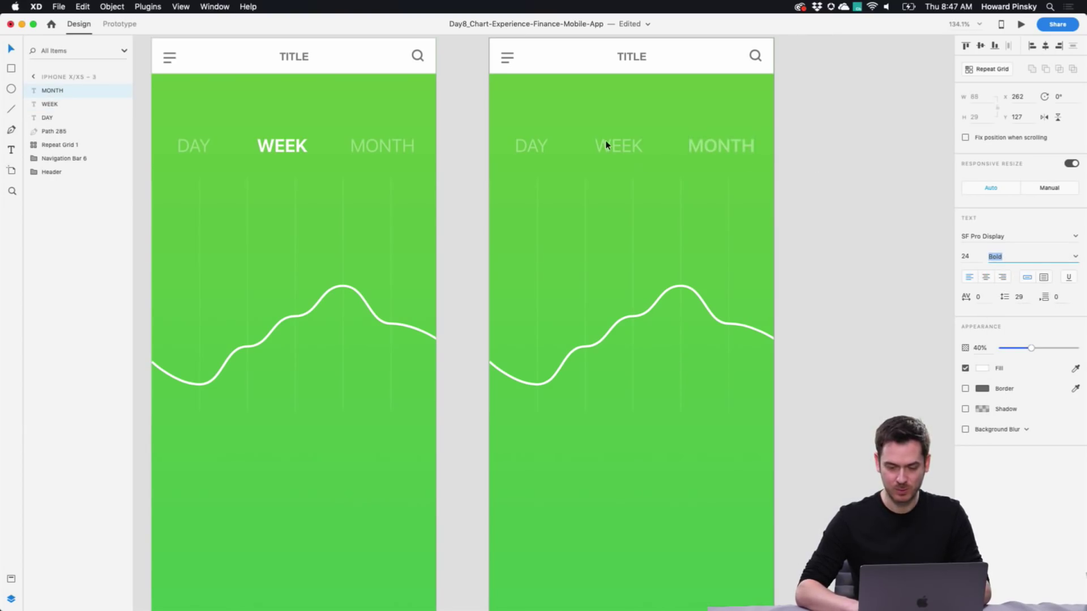
left_click_drag(1045, 349, 1084, 352)
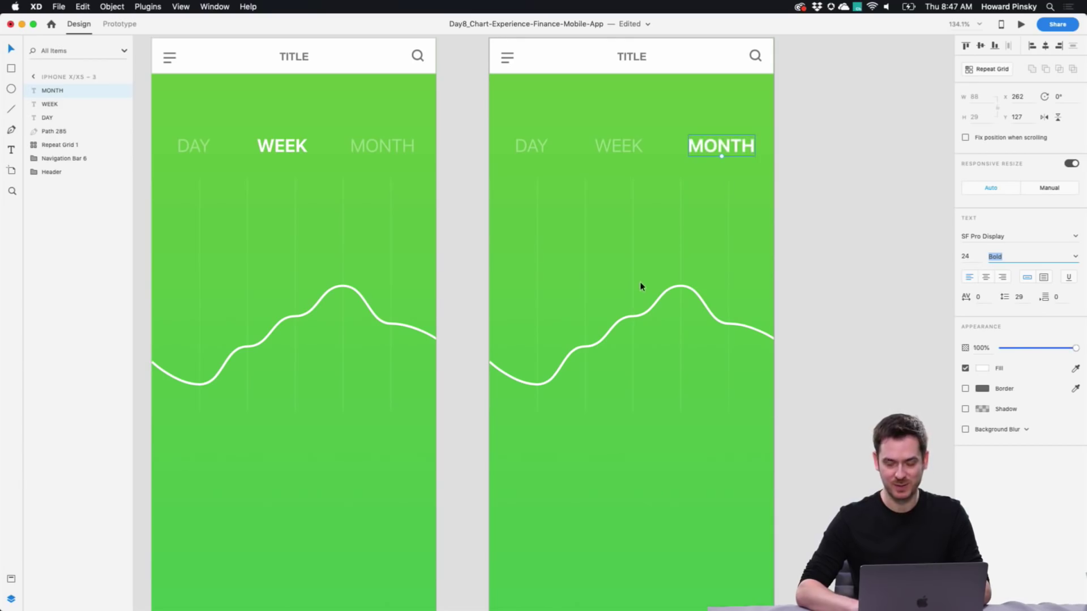
Step: Open the third artboard's graph path for editing and lower its fifth anchor point to Y 396.5
scroll(635, 291, "down", 3)
scroll(635, 292, "up", 5)
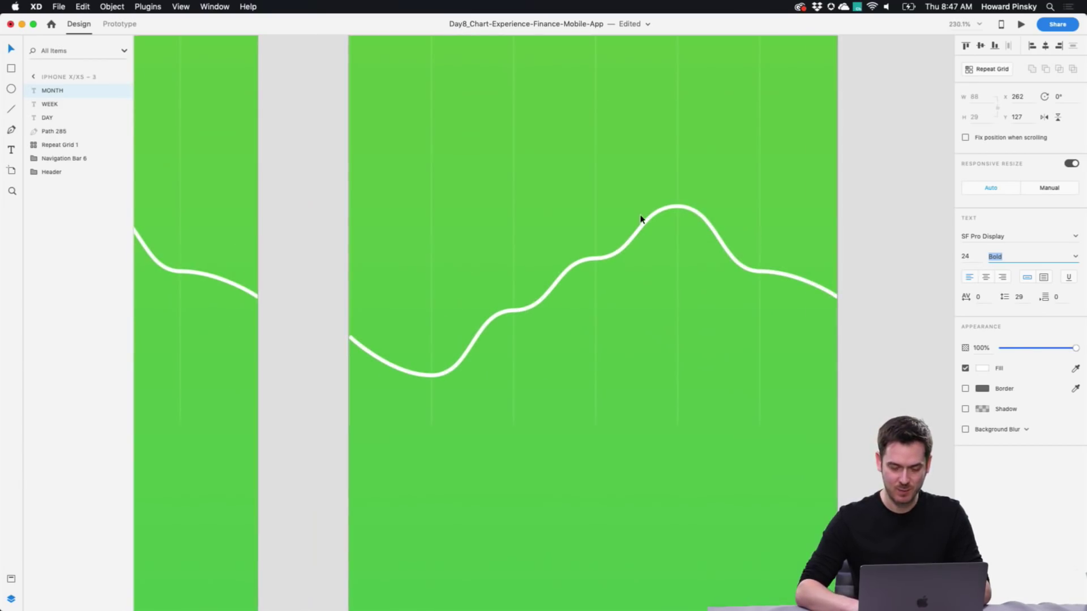
left_click(650, 221)
double_click(678, 207)
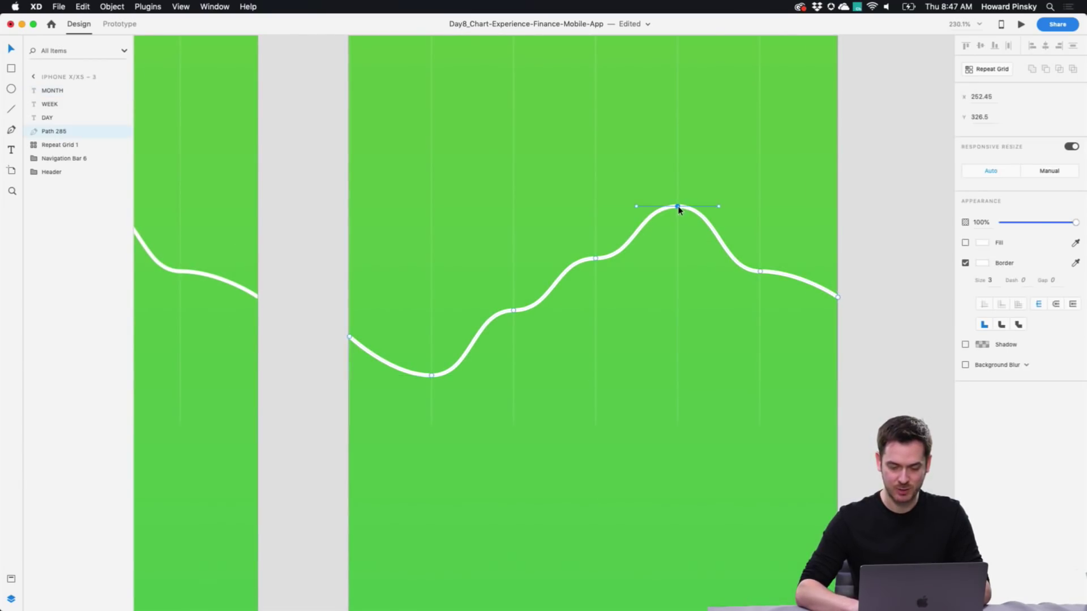
key("shift+Down")
key("shift+Down")
key("shift+Down")
key("shift+Down")
key("shift+Down")
key("shift+Down")
key("shift+Down")
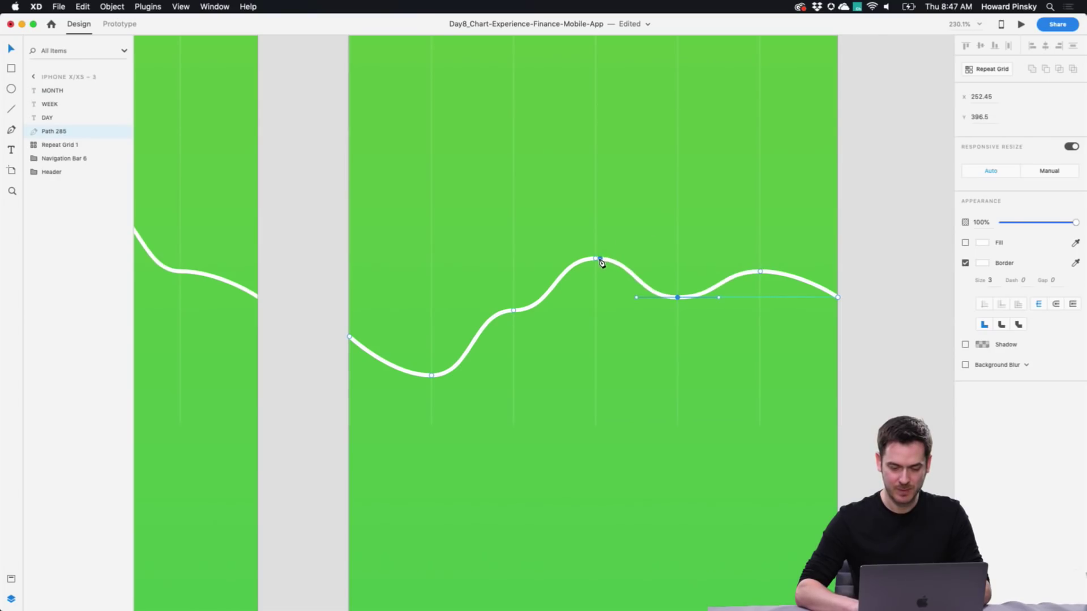
Step: Raise the graph's fourth anchor point to Y 336.5 and its third anchor point to Y 386.5
key("shift+Up")
key("shift+Up")
key("shift+Up")
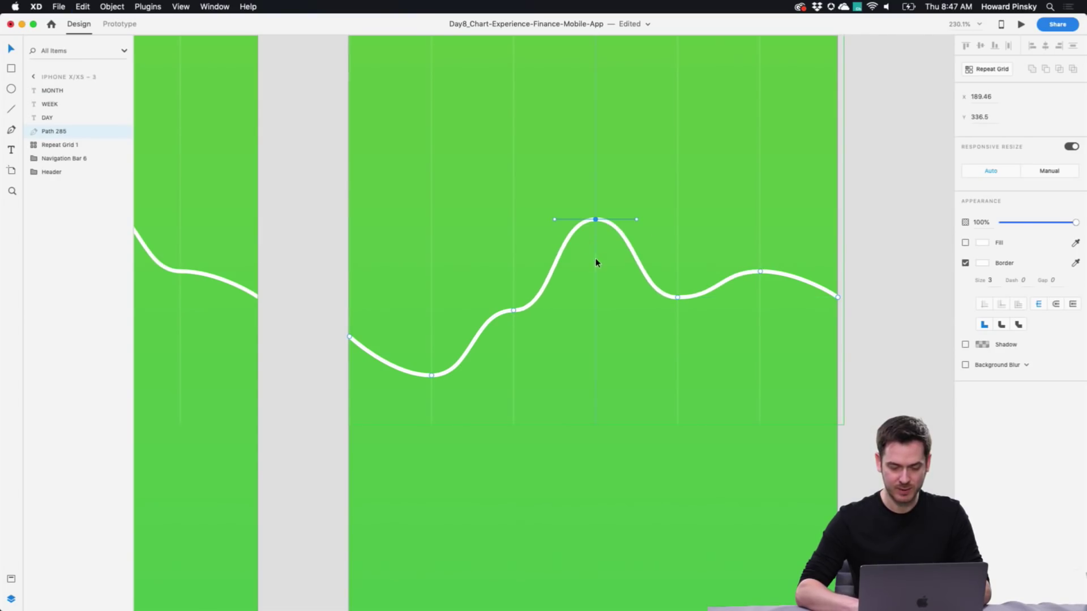
left_click(513, 310)
key("shift+Up")
key("shift+Up")
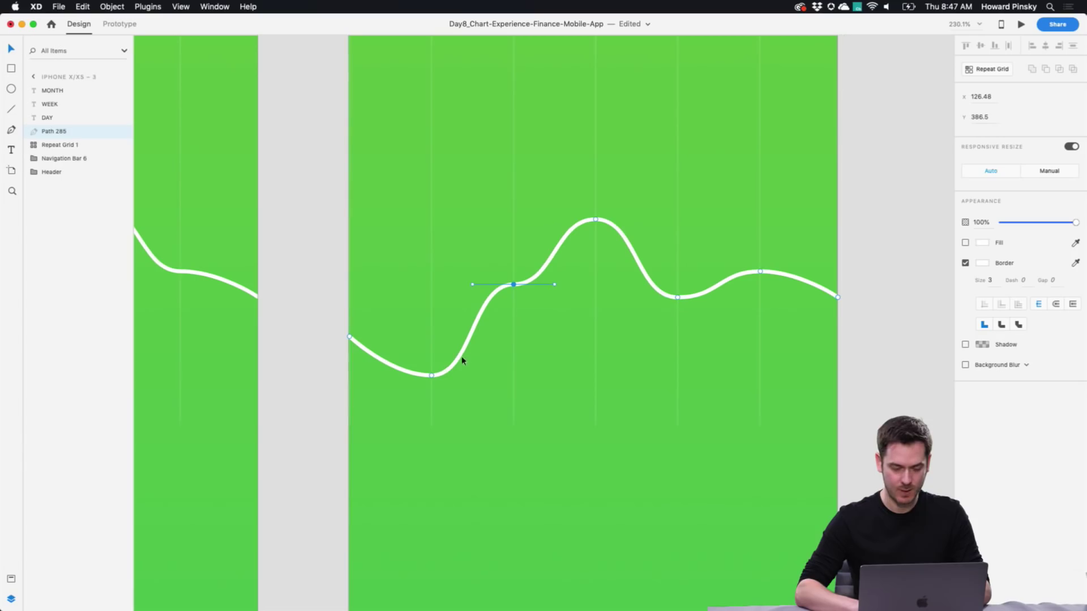
Step: Raise the graph's second anchor point to Y 426.5 and its start point at the artboard edge to Y 386.5
left_click(431, 375)
key("shift+Up")
key("shift+Up")
key("shift+Up")
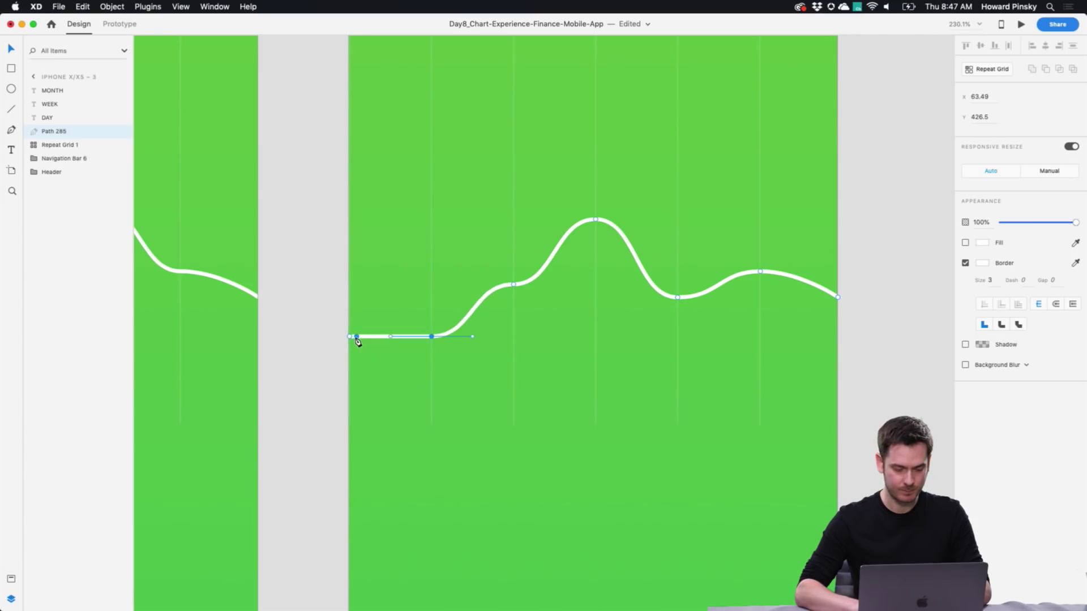
left_click(349, 337)
key("shift+Up")
key("shift+Up")
key("shift+Up")
key("shift+Up")
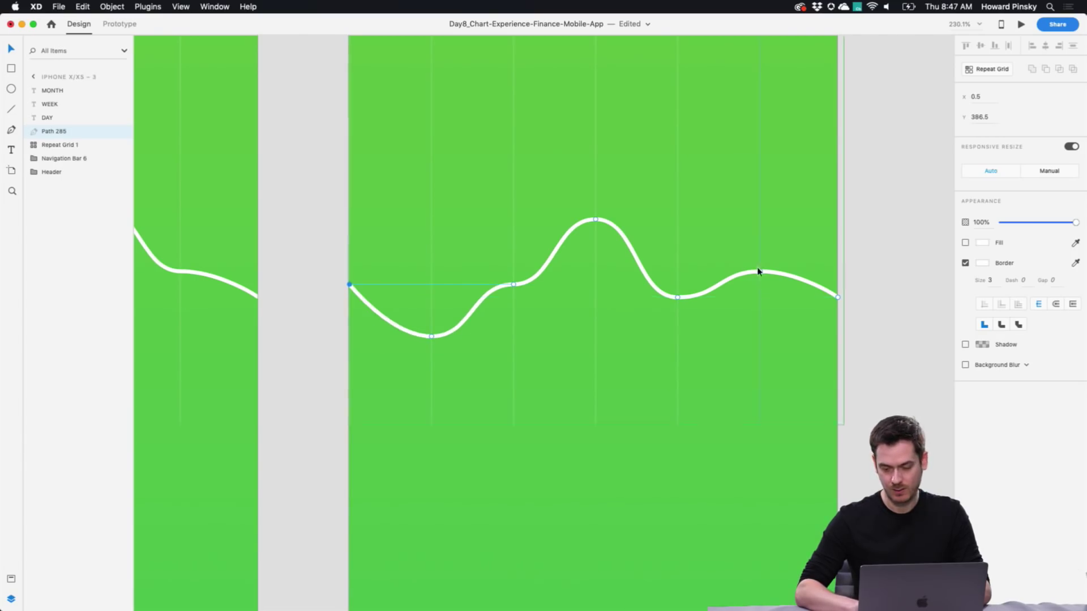
Step: Lower the graph's sixth anchor point, on the last guide, to Y 426.5
key("shift+Down")
key("shift+Down")
key("shift+Down")
key("shift+Down")
key("shift+Down")
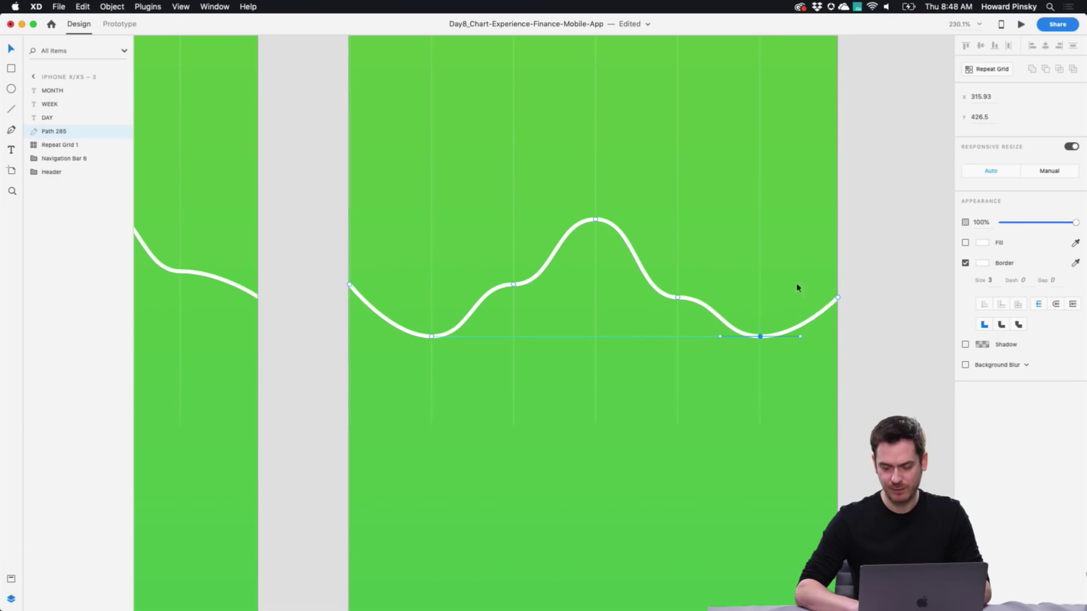
Step: Raise the graph's end point at the artboard edge to Y 346.5 and finish editing the path
key("shift+Up")
key("shift+Up")
key("shift+Up")
key("shift+Up")
key("shift+Up")
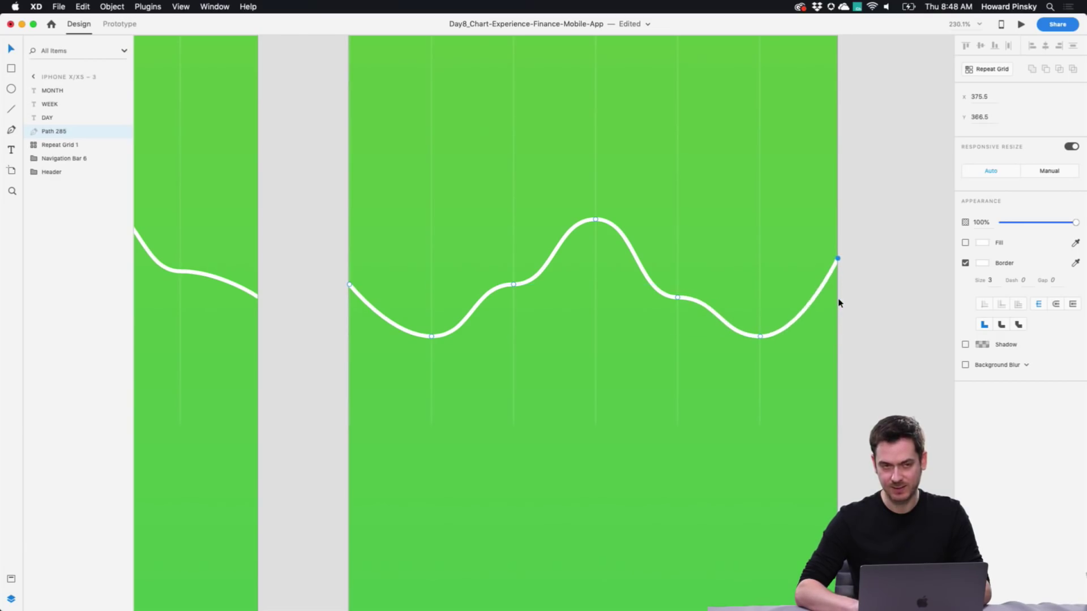
scroll(636, 281, "down", 5)
scroll(636, 281, "left", 5)
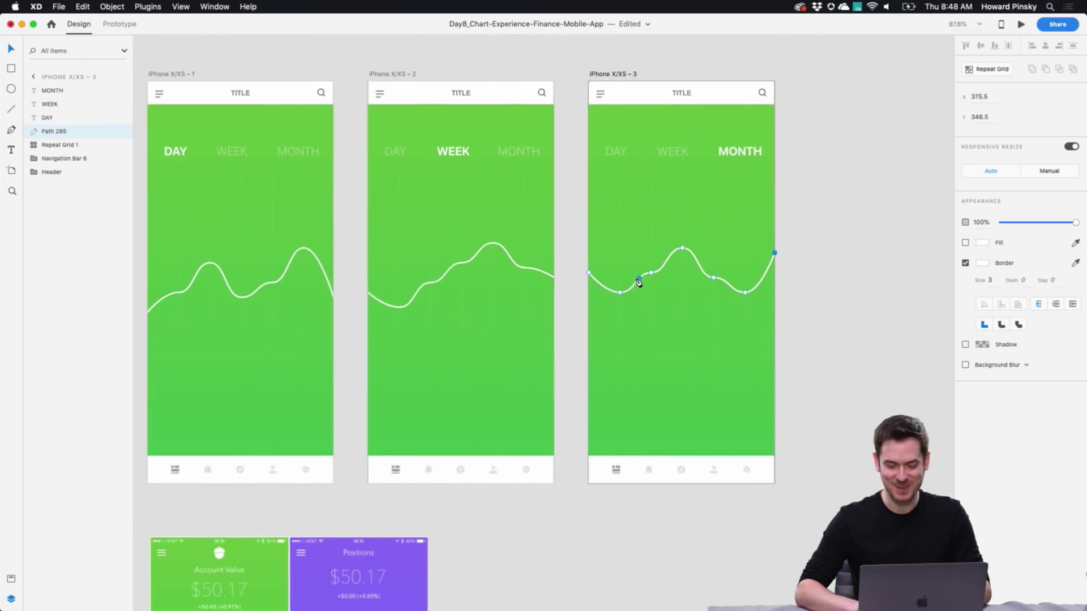
left_click(893, 242)
scroll(893, 244, "left", 3)
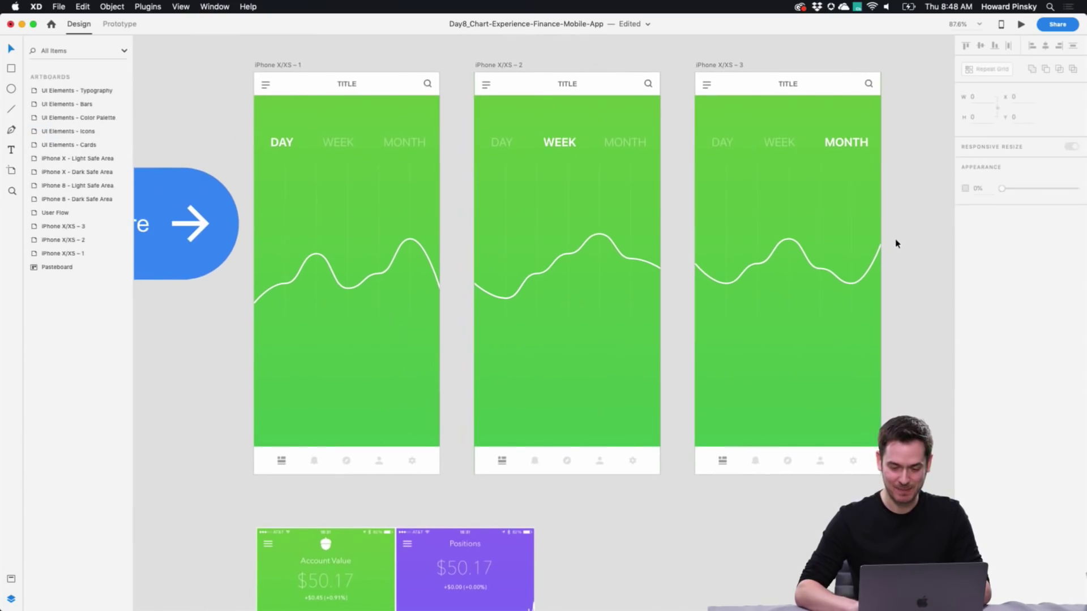
scroll(564, 234, "left", 2)
scroll(564, 235, "right", 2)
scroll(564, 234, "up", 1)
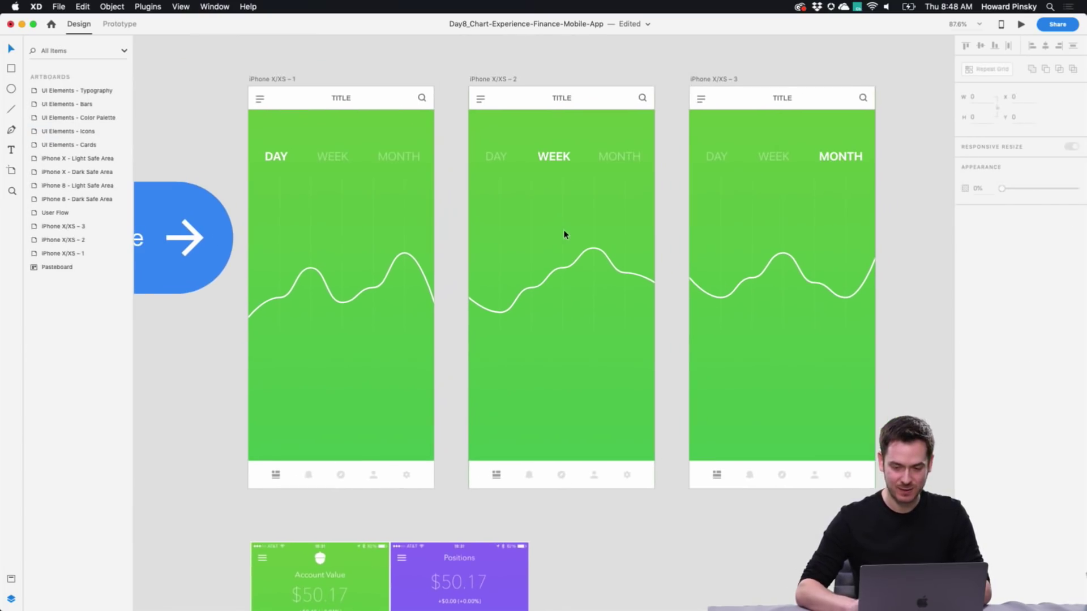
Step: In Prototype mode, link the first artboard's WEEK label to iPhone X/XS – 2 with a Tap trigger and Auto-Animate action
left_click(118, 26)
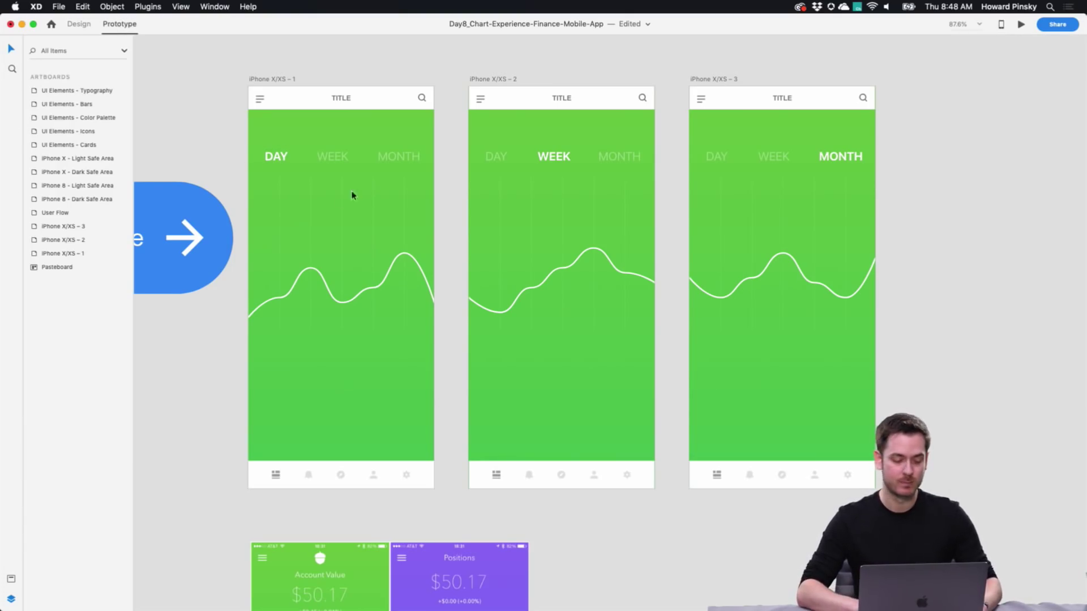
left_click(335, 161)
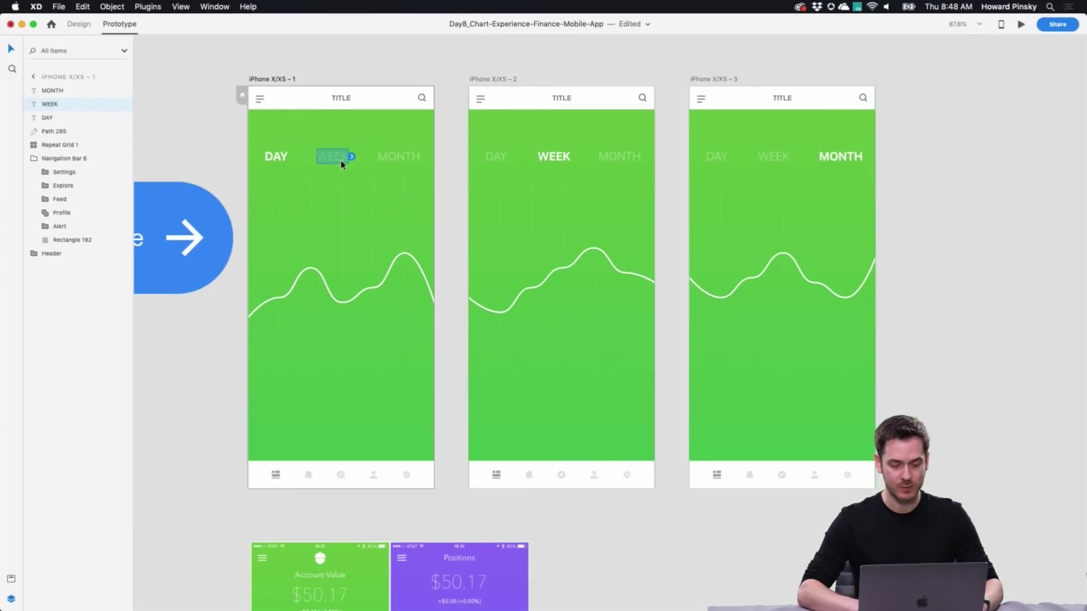
left_click_drag(351, 156, 553, 153)
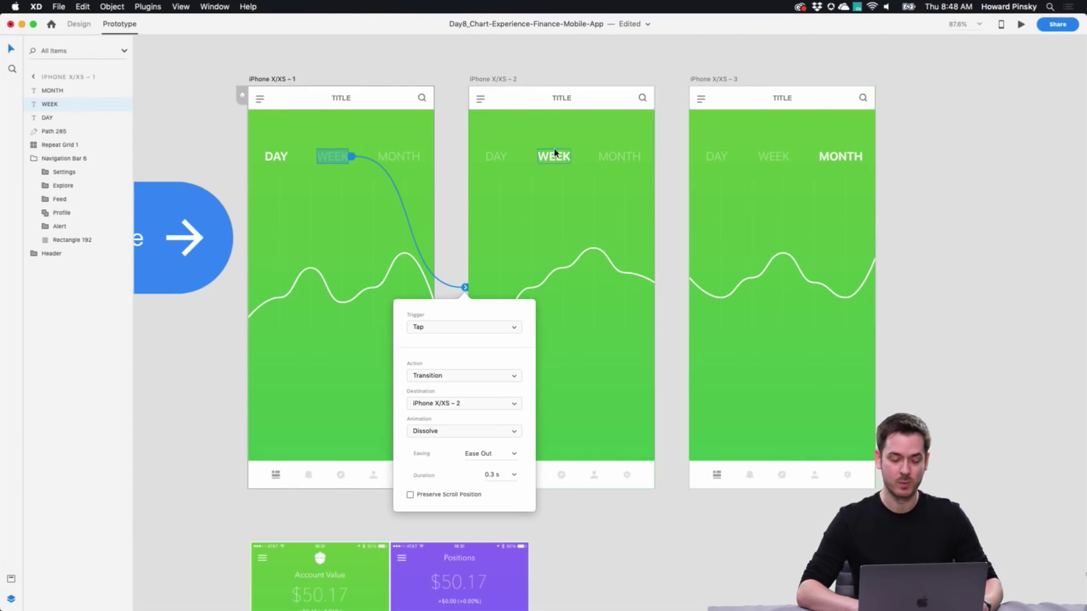
left_click(431, 328)
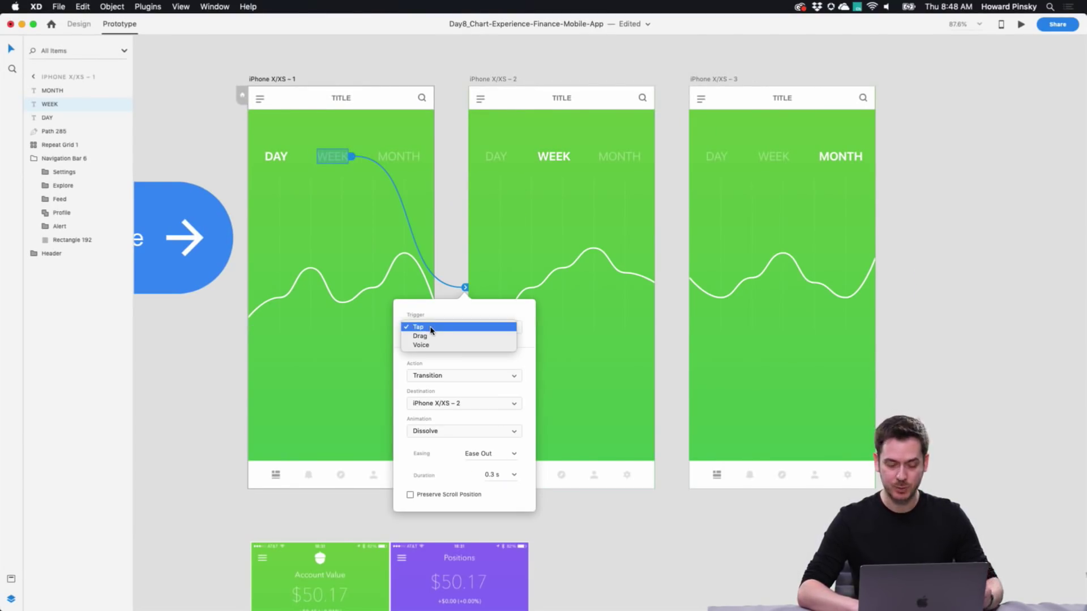
left_click(433, 327)
left_click(444, 375)
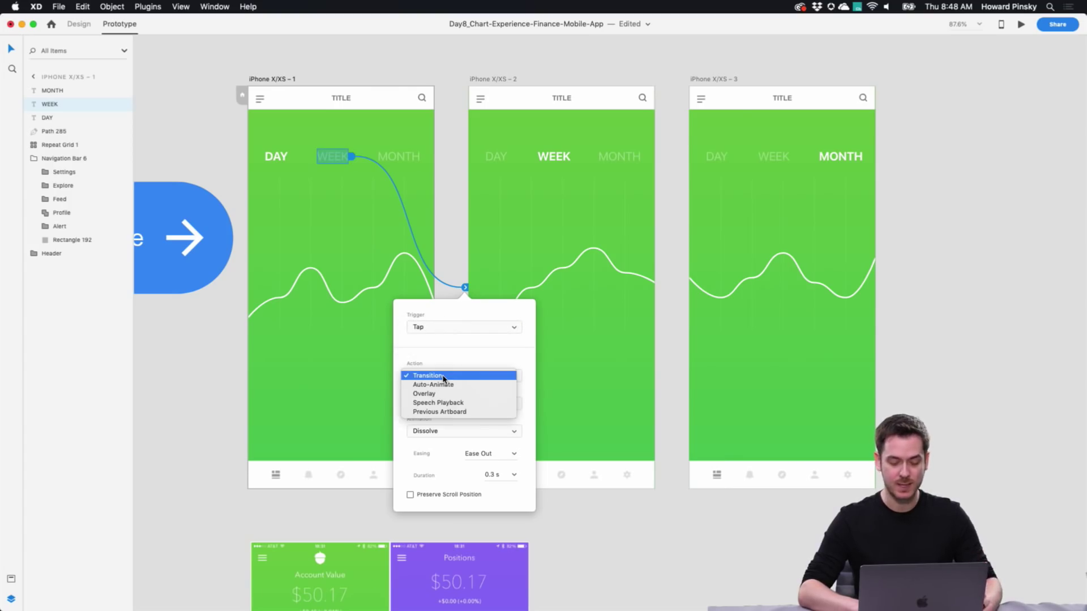
left_click(443, 384)
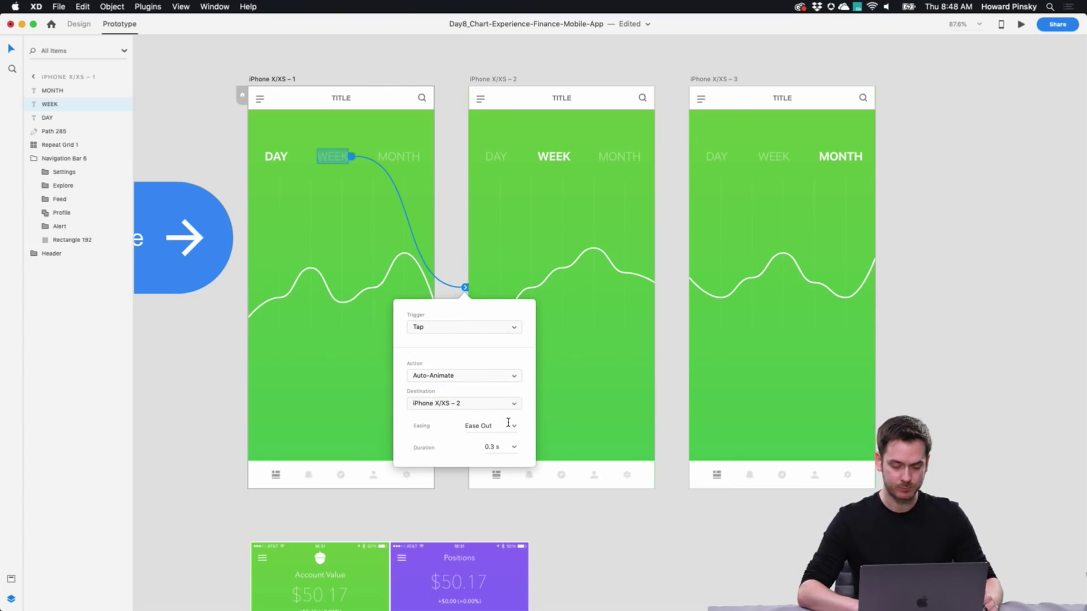
Step: Set the WEEK link's easing to Snap and its duration to 0.4 s
left_click(514, 426)
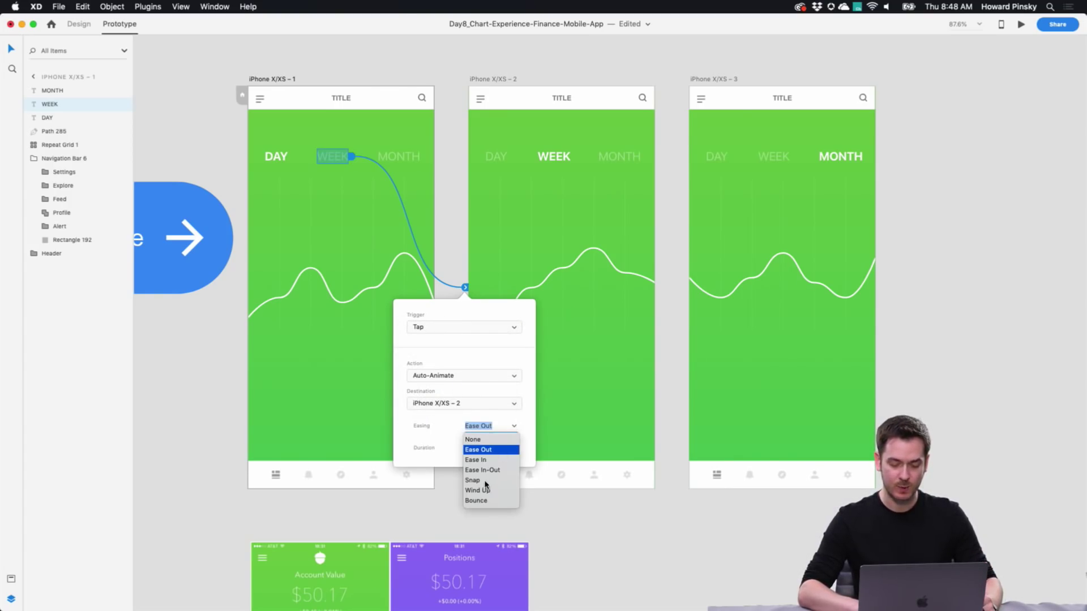
left_click(485, 481)
left_click(511, 450)
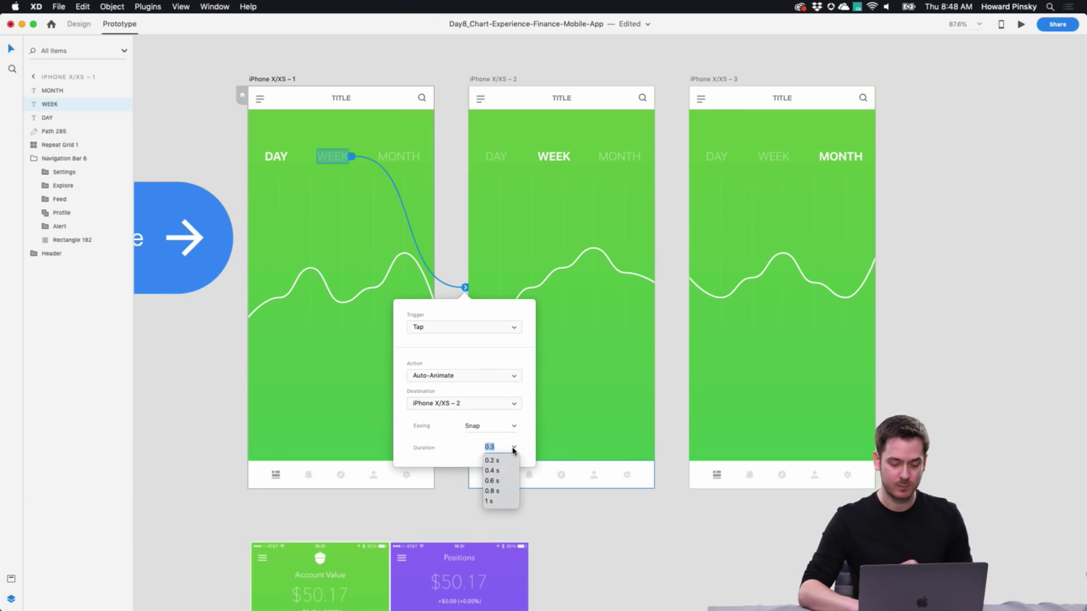
left_click(493, 471)
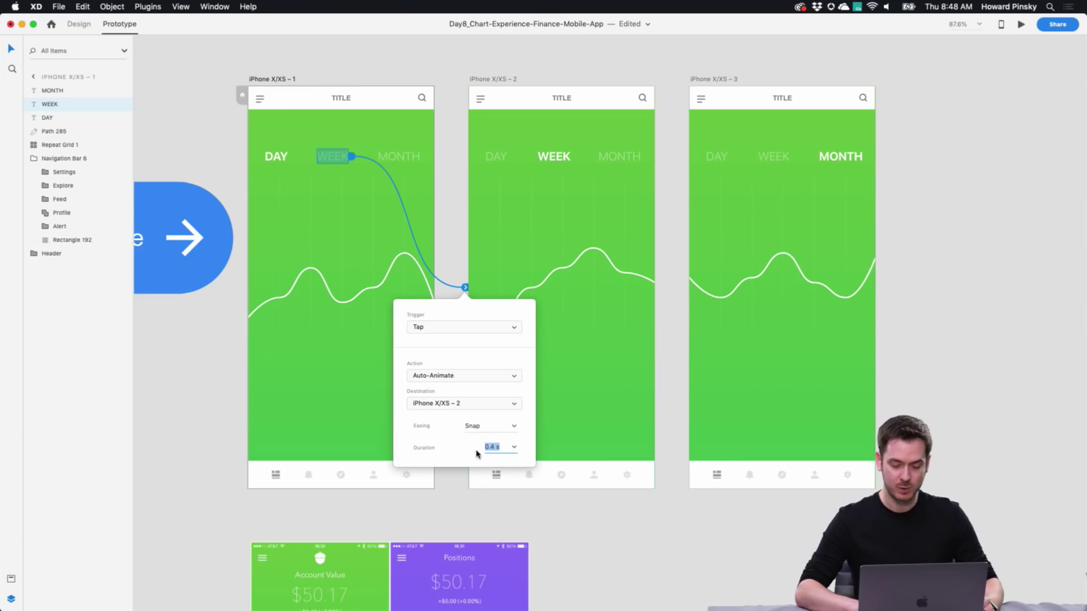
Step: Preview the prototype from the first artboard, test the transition to WEEK, and close the preview
left_click(271, 79)
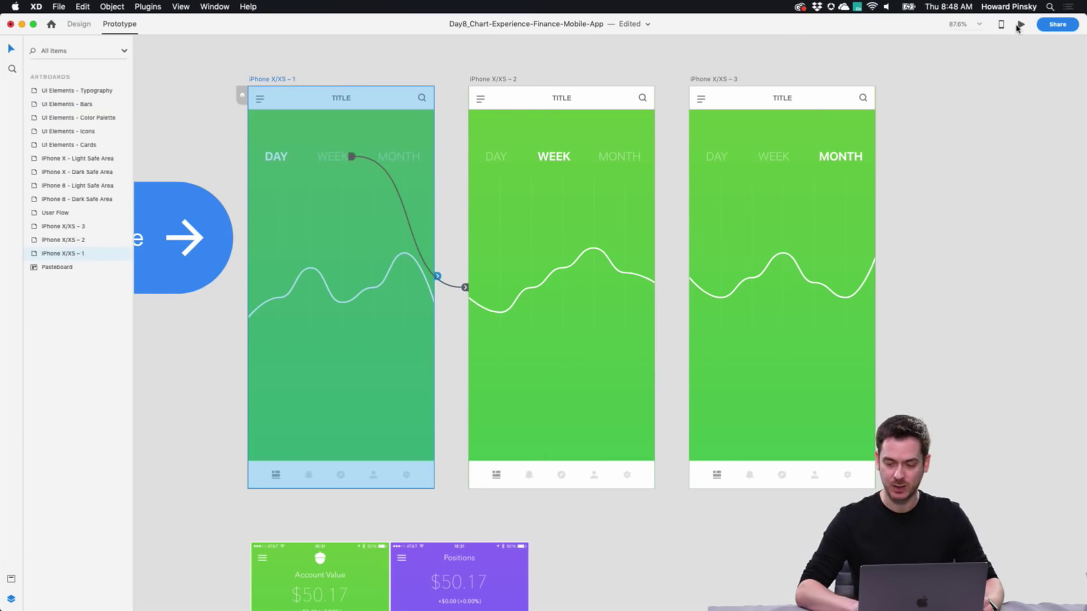
left_click(1017, 26)
left_click(411, 123)
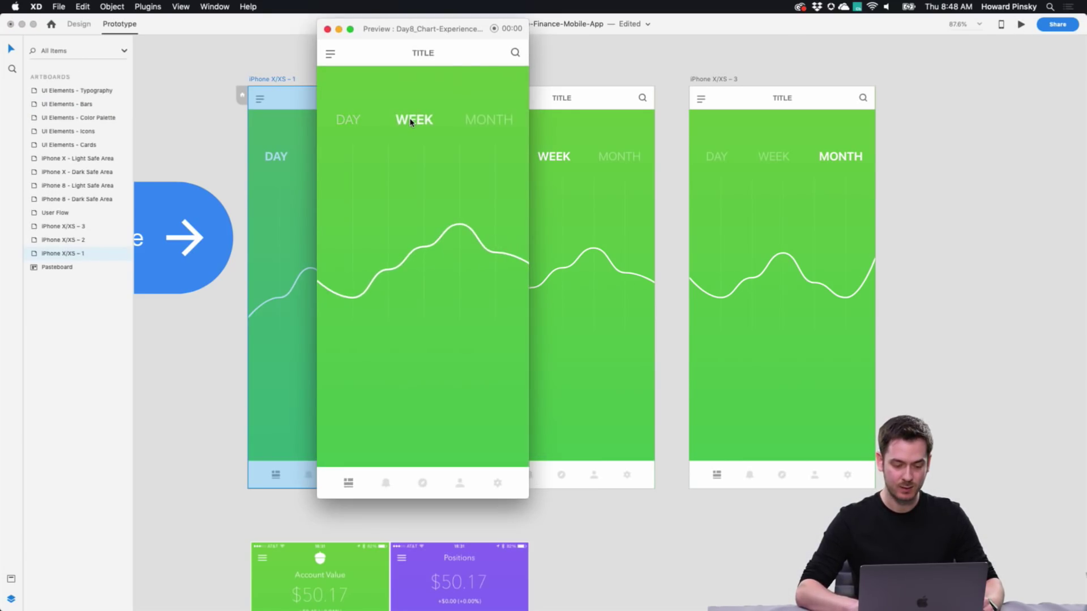
key("super+w")
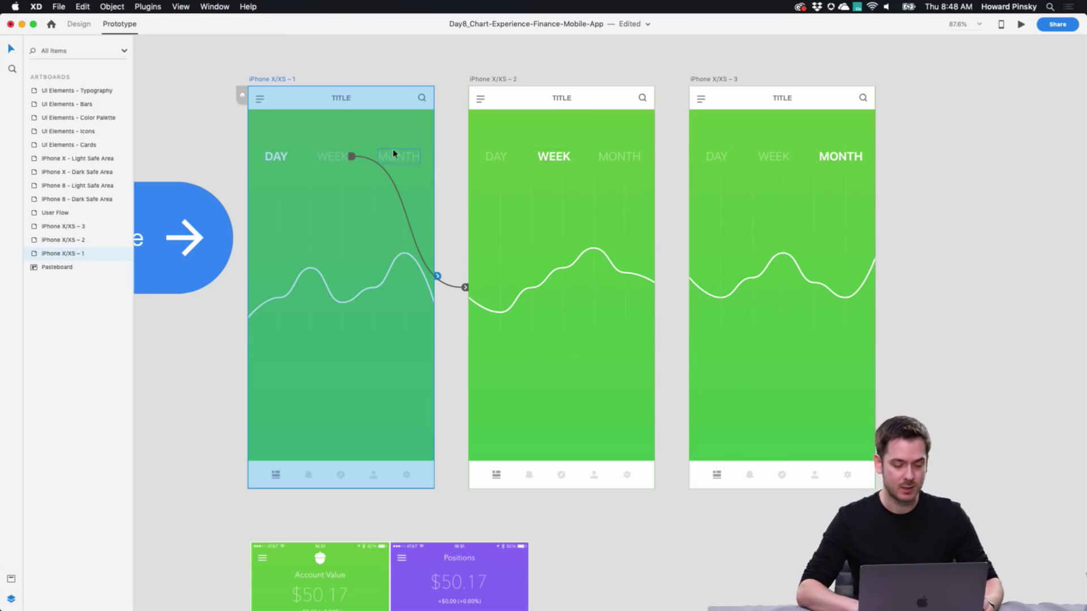
Step: Link the first artboard's MONTH label and the second artboard's DAY and MONTH labels to their matching chart artboards
left_click(399, 163)
left_click_drag(423, 159, 800, 190)
left_click(496, 158)
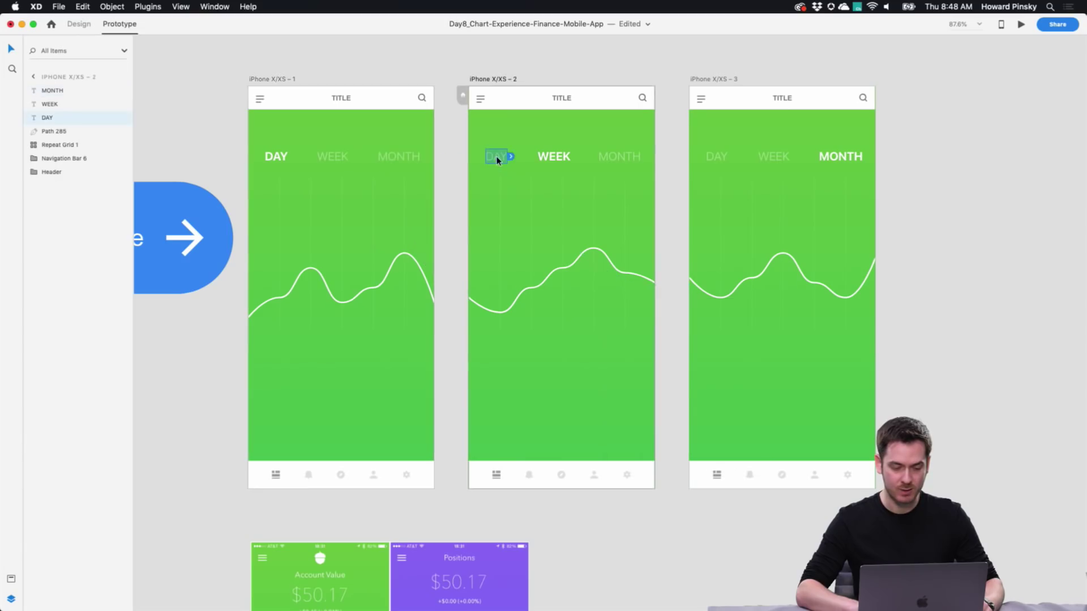
left_click_drag(510, 159, 396, 243)
left_click(620, 155)
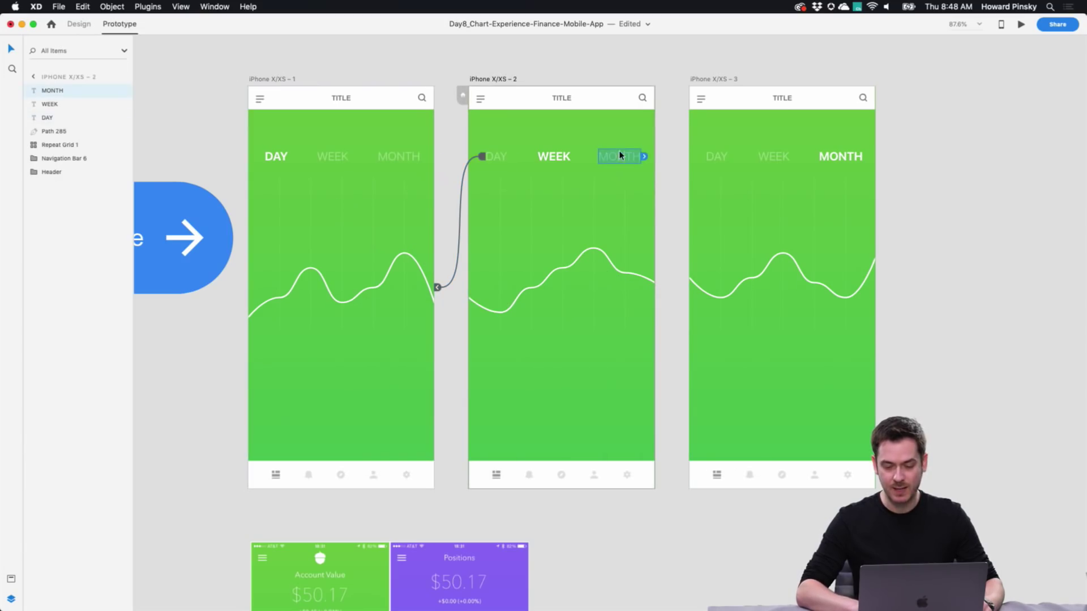
left_click_drag(645, 157, 298, 216)
Step: Link the third artboard's WEEK label to iPhone X/XS – 2 with a Tap trigger and Auto-Animate action
left_click(718, 157)
left_click(768, 156)
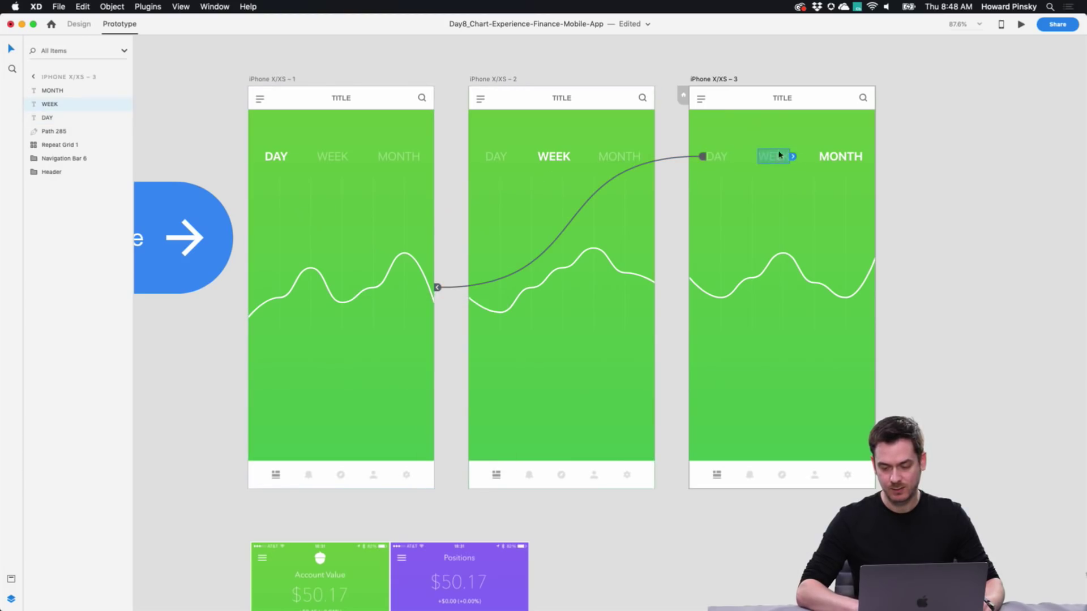
left_click_drag(793, 158, 537, 160)
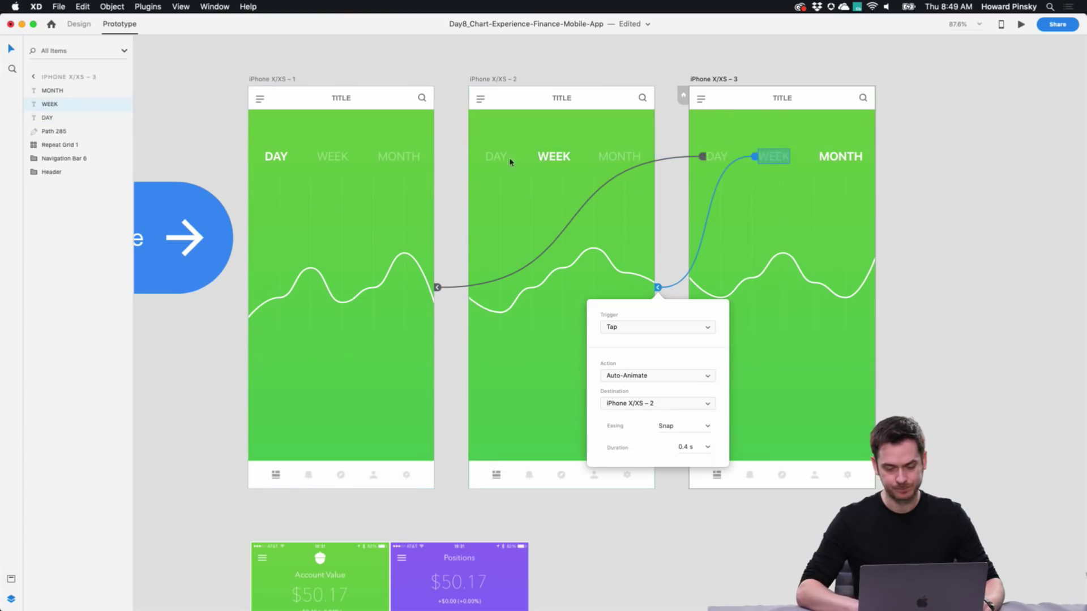
Step: Preview the prototype from the first artboard, test switching between DAY, WEEK and MONTH, and close the preview
left_click(333, 141)
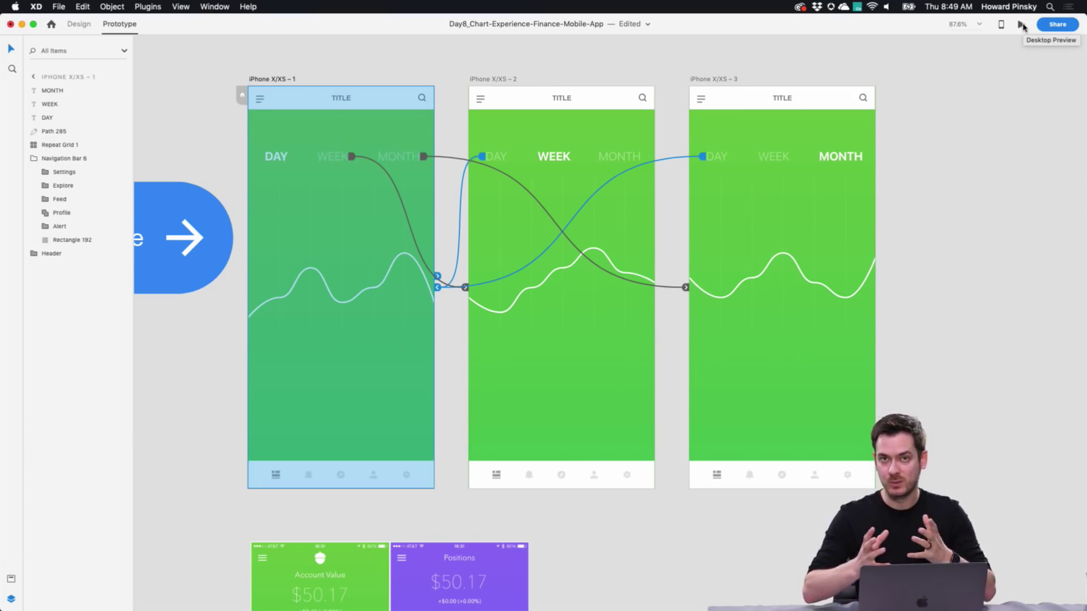
left_click(1022, 25)
scroll(939, 176, "right", 10)
left_click_drag(440, 27, 520, 35)
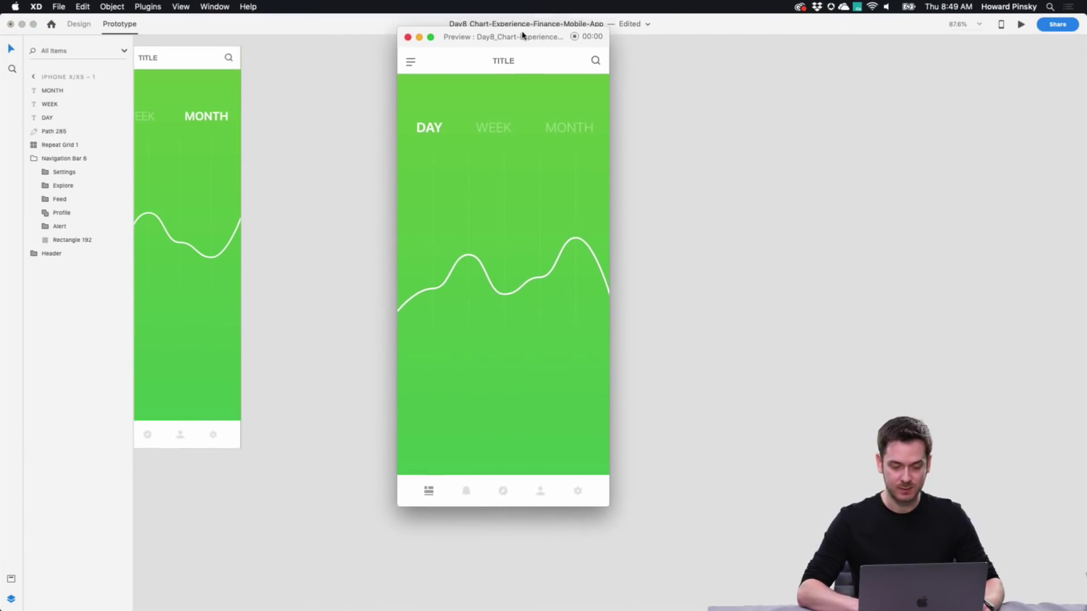
left_click(510, 132)
left_click(553, 130)
left_click(425, 133)
left_click(488, 135)
left_click(431, 133)
left_click(586, 134)
left_click(507, 127)
left_click(570, 127)
left_click(420, 133)
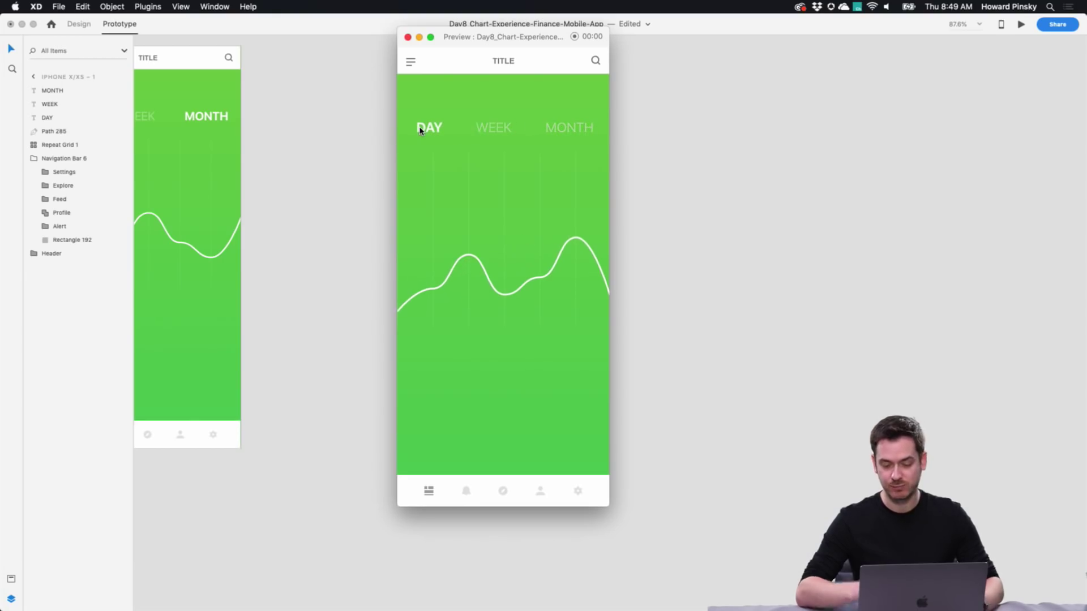
key("super+w")
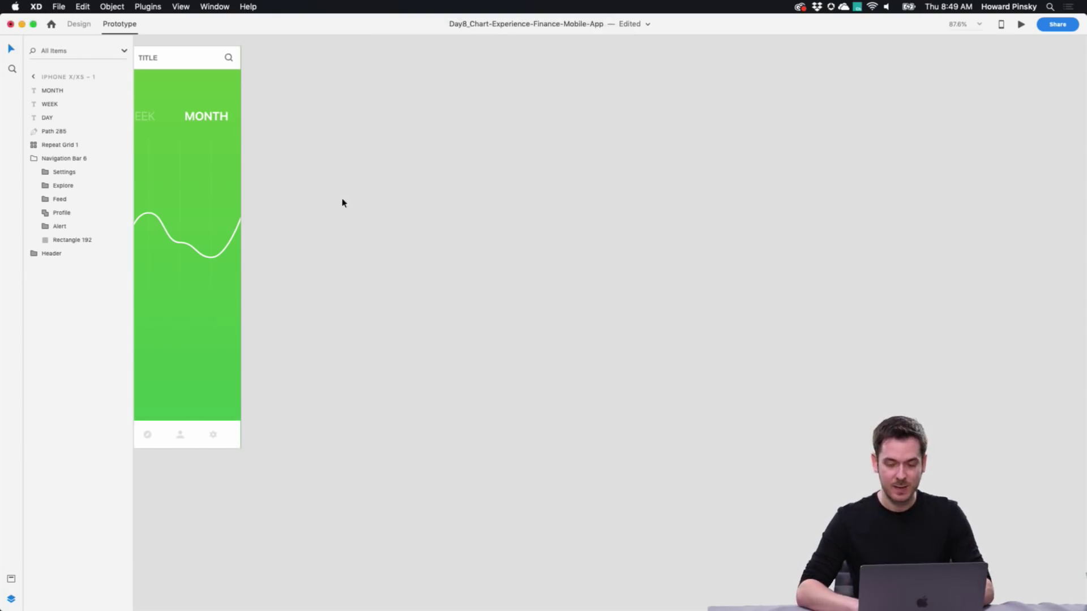
Step: In Design mode, add the digits 0 to 9 on separate lines to the first artboard and fit the column above the navigation bar
scroll(342, 198, "left", 10)
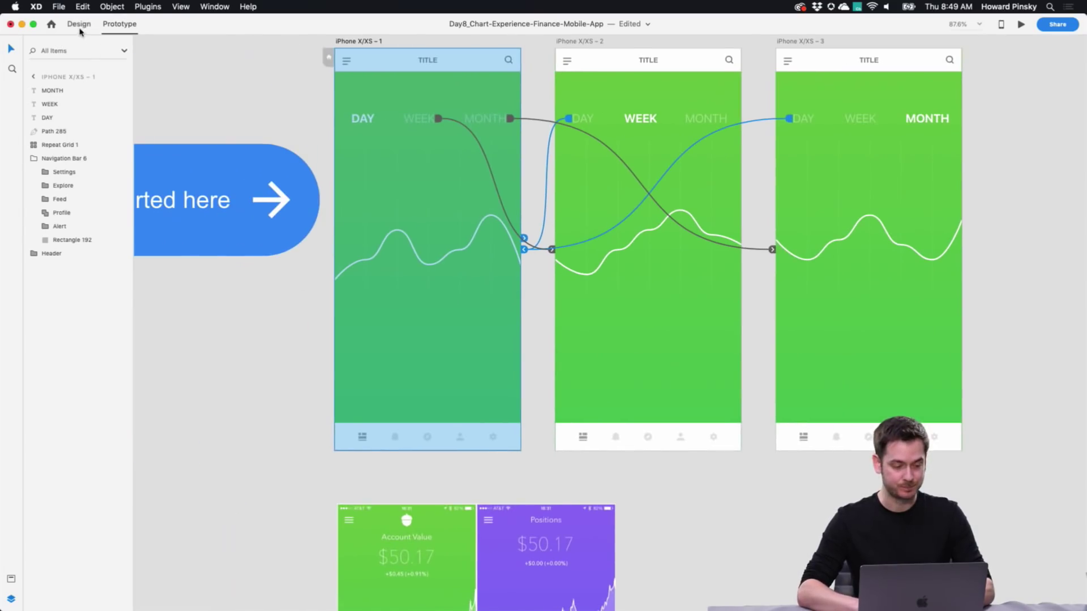
left_click(79, 24)
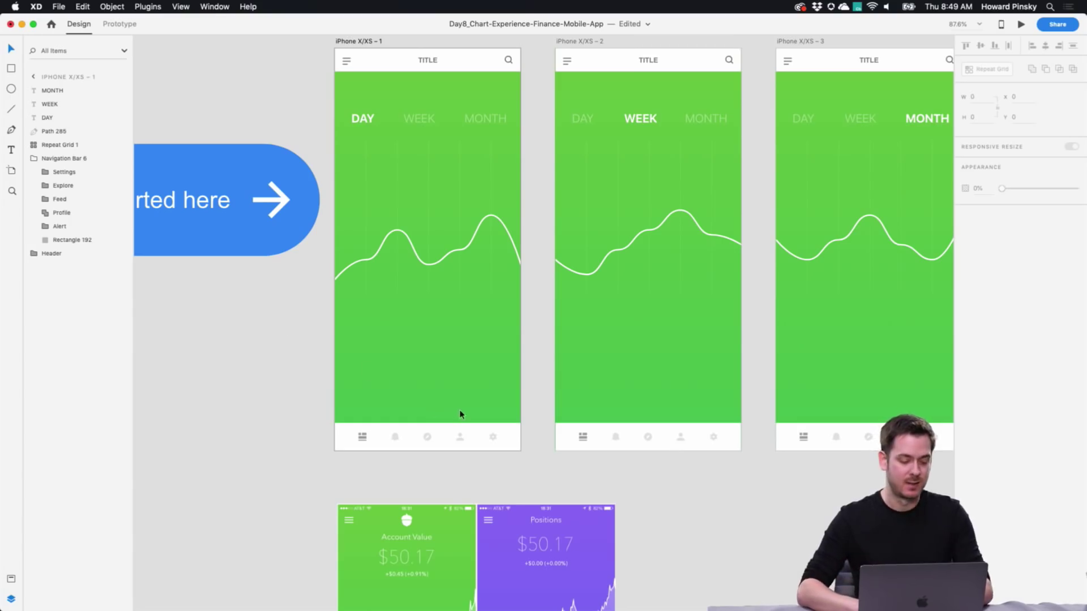
scroll(459, 414, "down", 2)
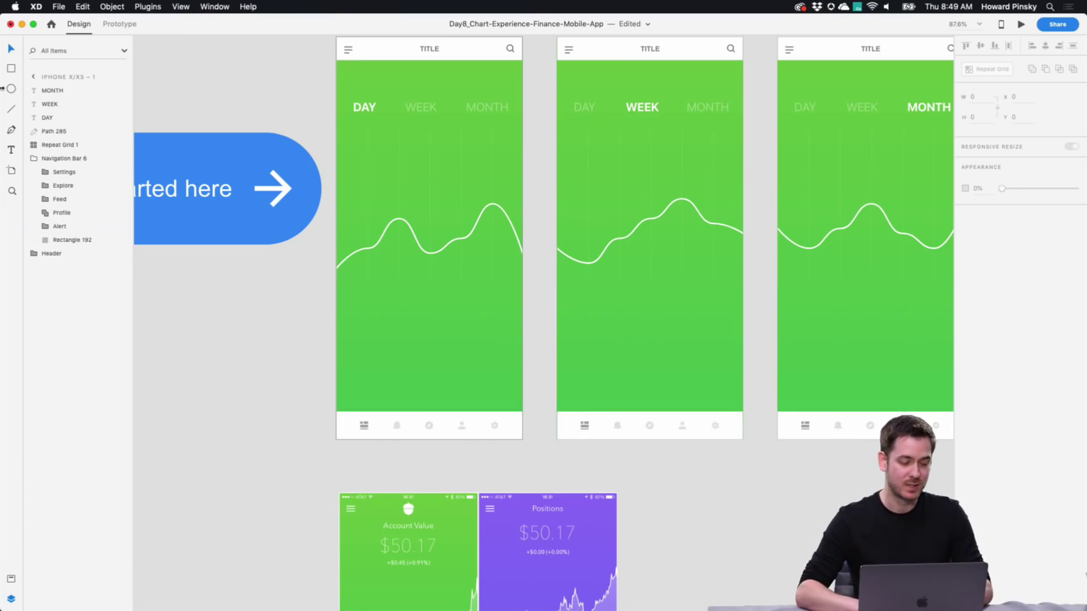
left_click(11, 148)
scroll(401, 337, "up", 5)
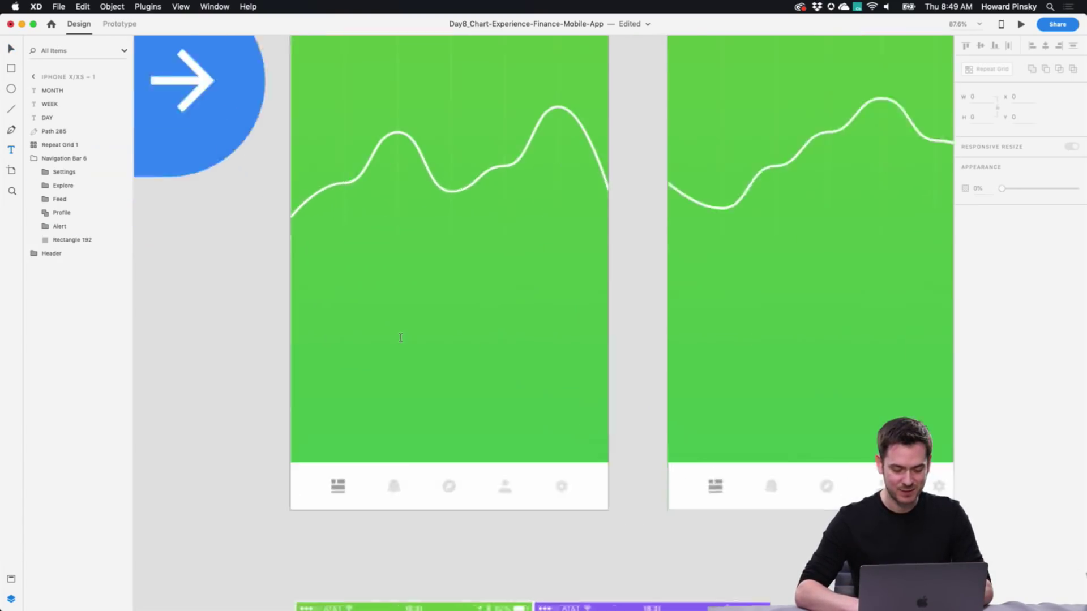
left_click(425, 318)
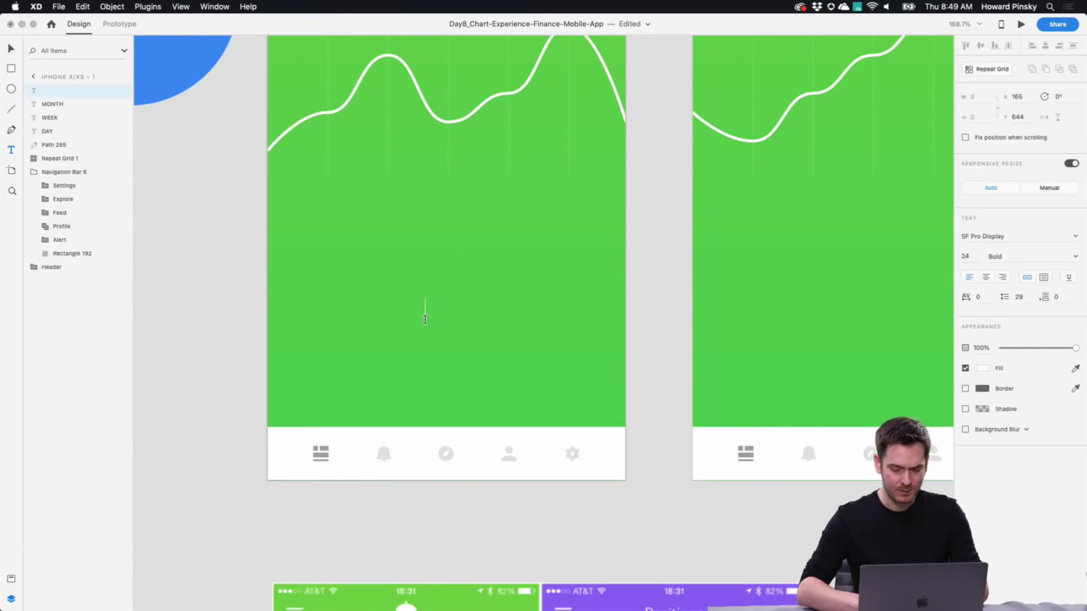
type("0 ")
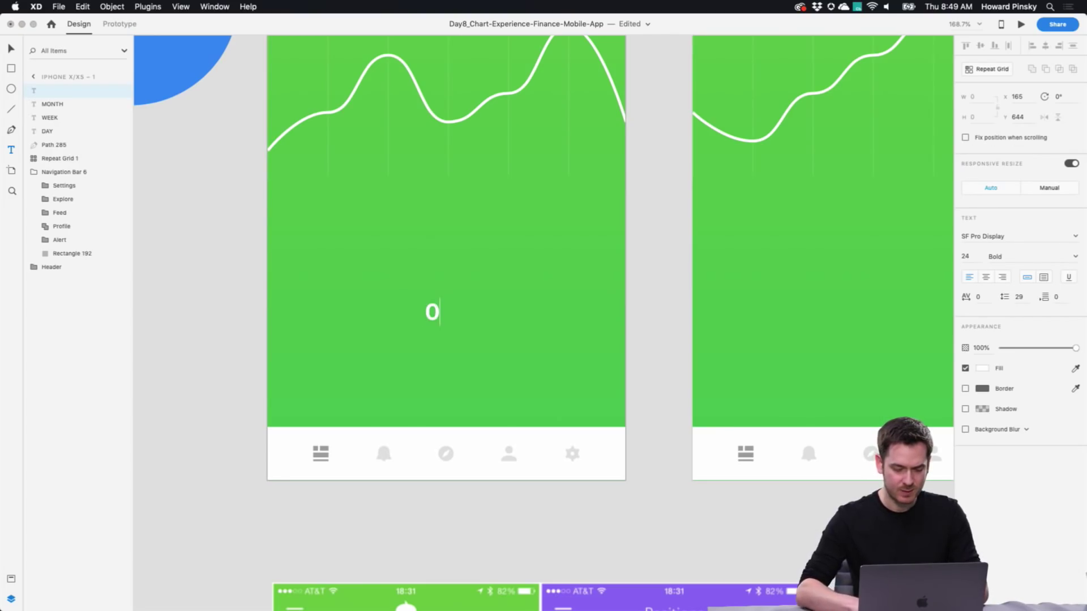
type("1")
key("Return")
type("2")
key("Return")
type("3")
key("Return")
type("4")
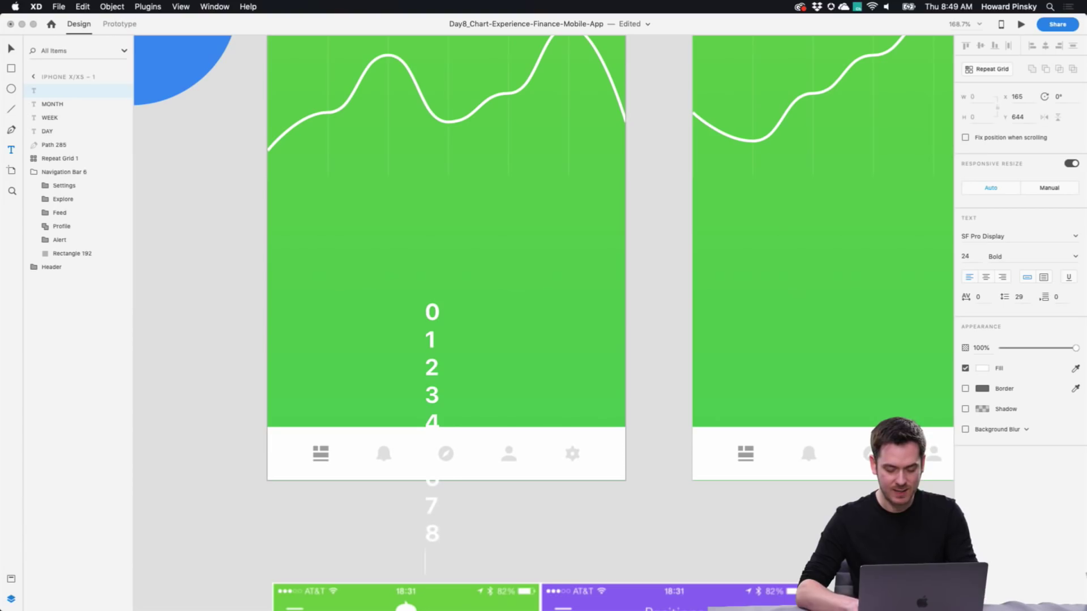
key("Escape")
left_click_drag(435, 336, 423, 142)
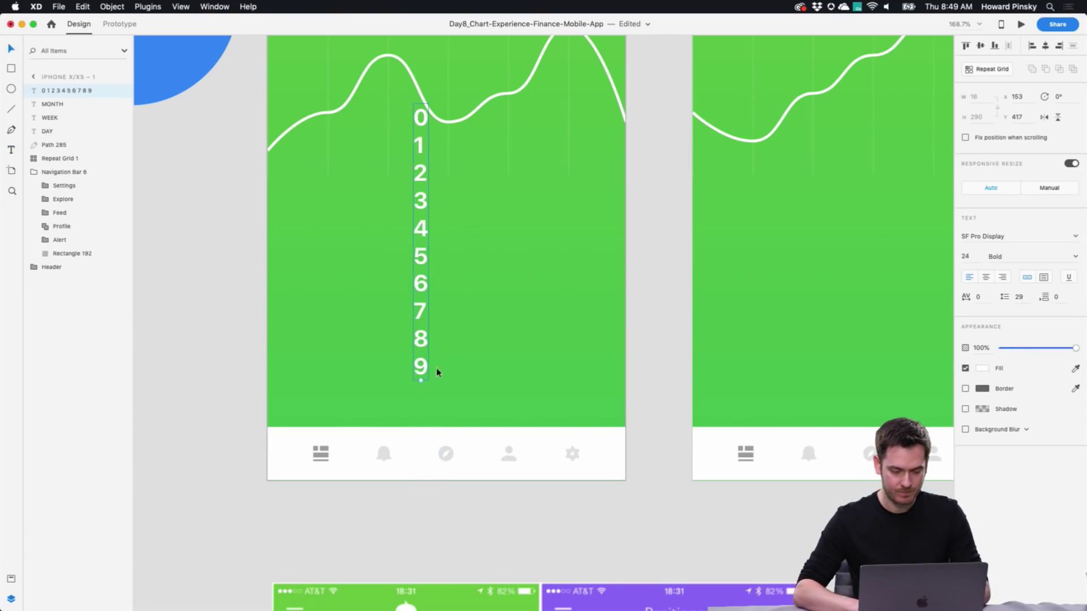
Step: Duplicate the digit column beside the original and extend the copy with a second 0–9 sequence
double_click(420, 366)
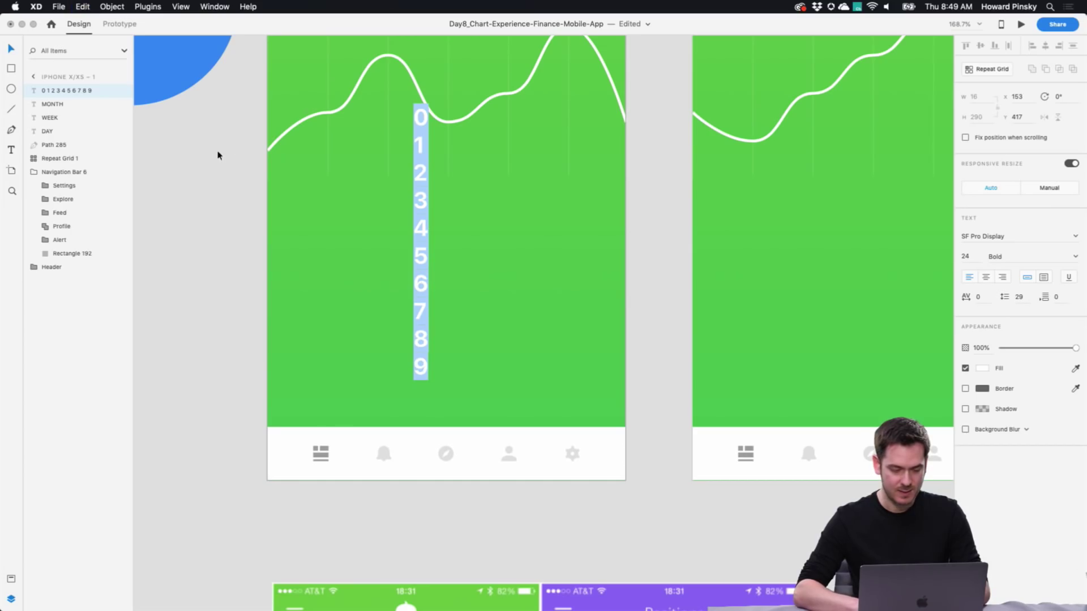
key("Escape")
left_click_drag(422, 187, 453, 183)
double_click(456, 316)
key("super+c")
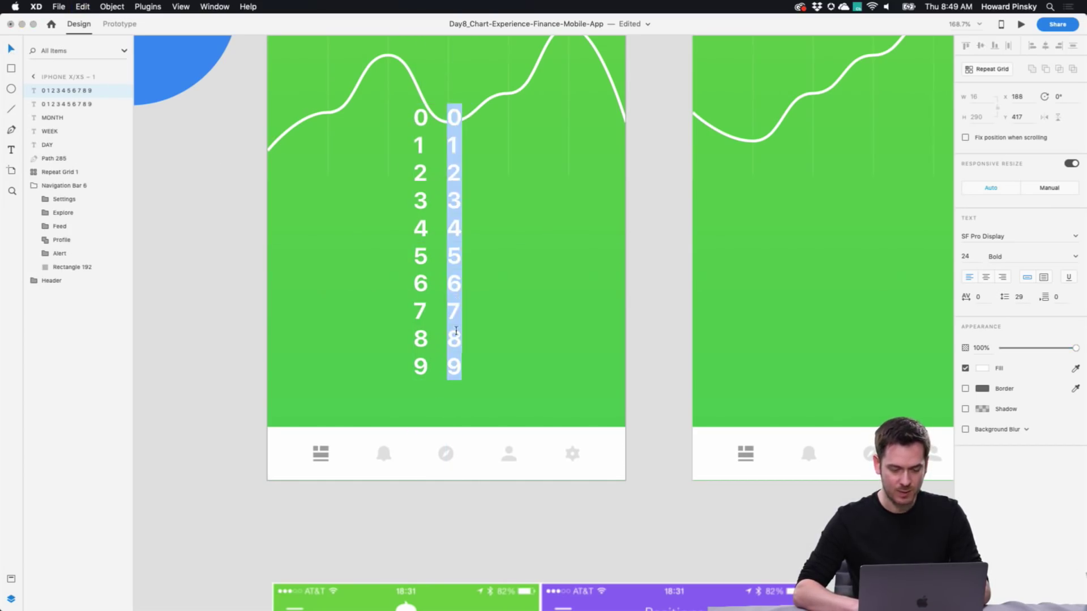
key("Right")
key("super+v")
key("Escape")
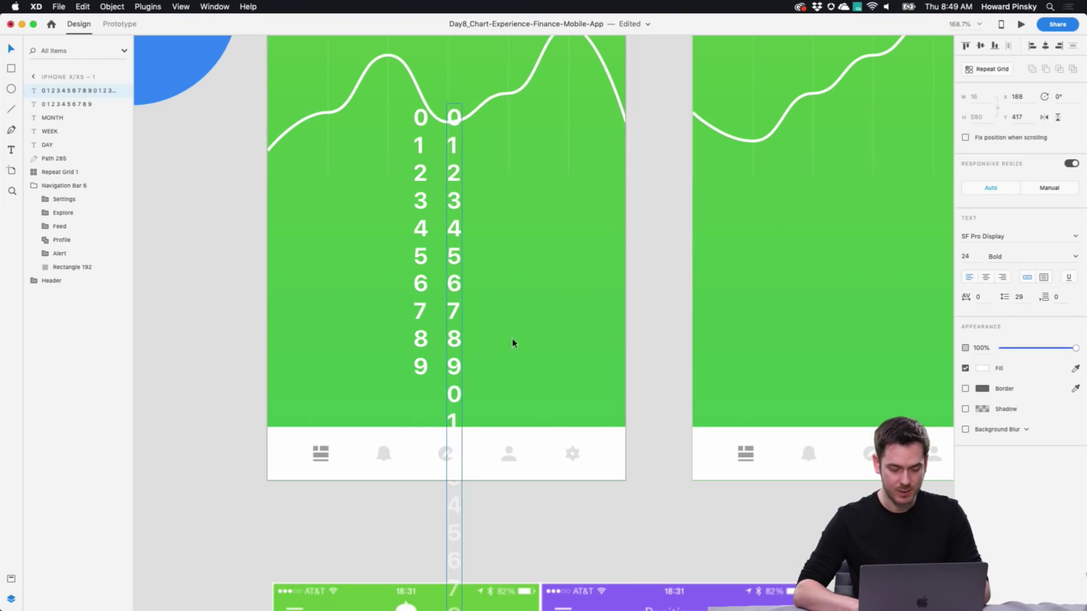
Step: Duplicate the second digit column beside it and extend the new copy with further 0–9 digits, each on its own line
left_click_drag(451, 326, 485, 343)
double_click(484, 343)
key("Right")
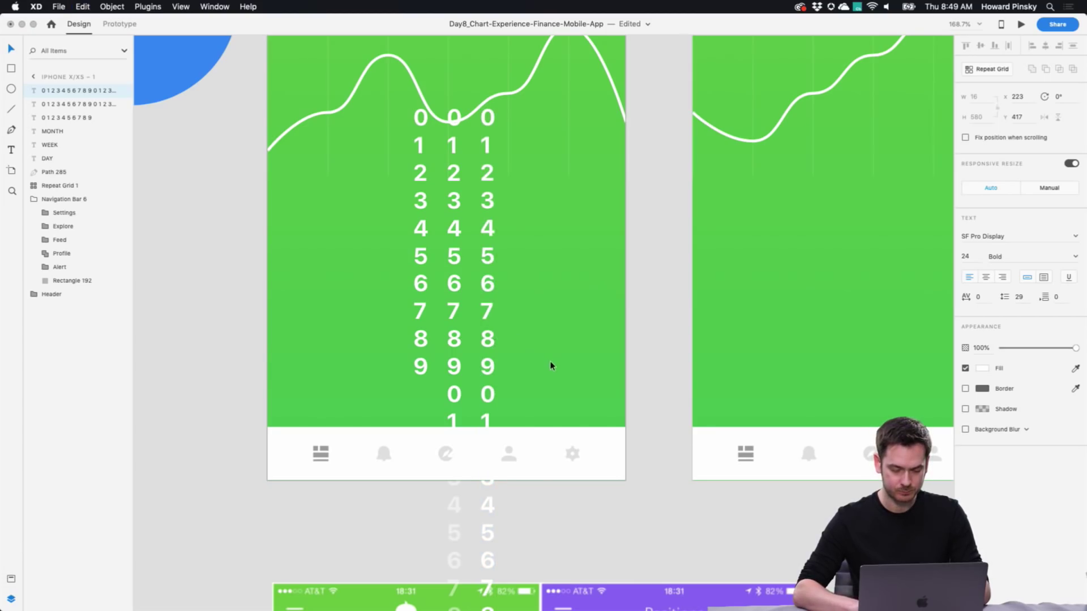
key("BackSpace")
scroll(311, 312, "down", 10)
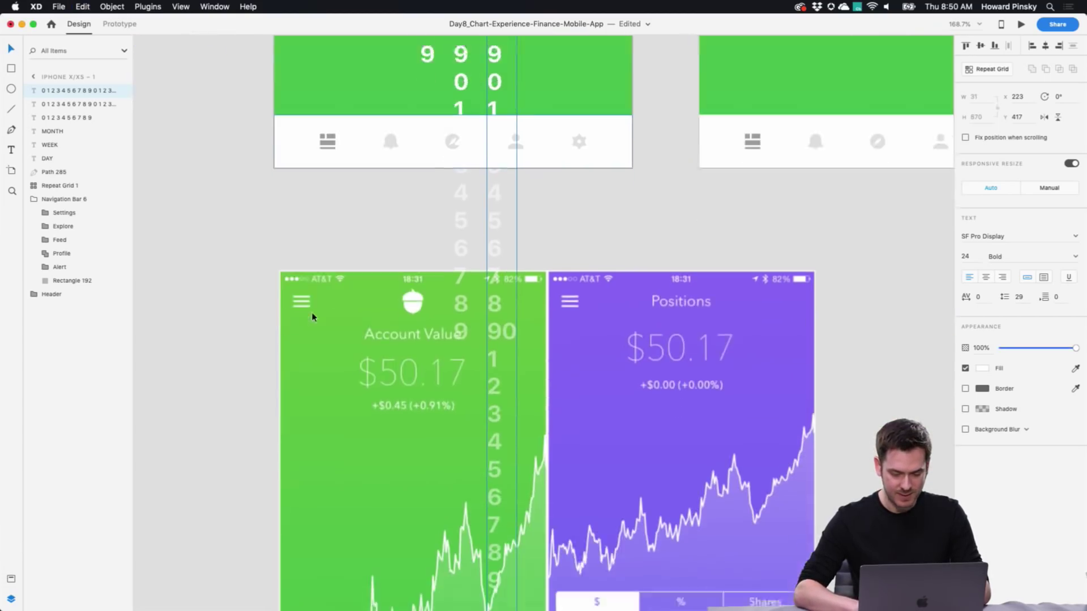
key("Return")
scroll(580, 174, "up", 1)
scroll(580, 174, "up", 8)
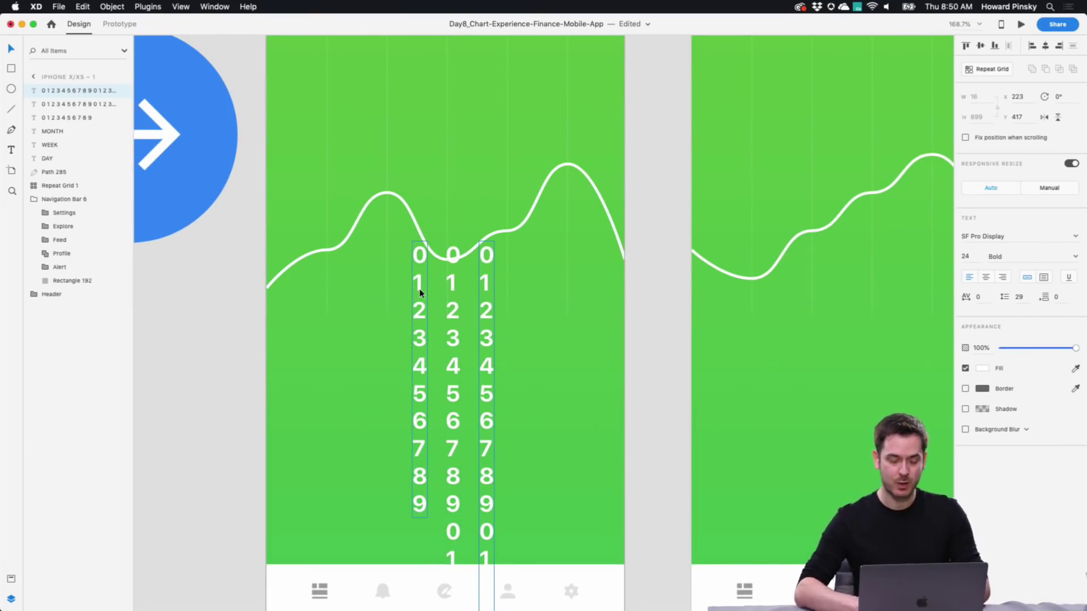
Step: Select all three digit columns and scale them up together to font size 32
left_click_drag(421, 290, 421, 277)
left_click(453, 319, "shift")
left_click(485, 311, "shift")
left_click_drag(485, 310, 483, 432)
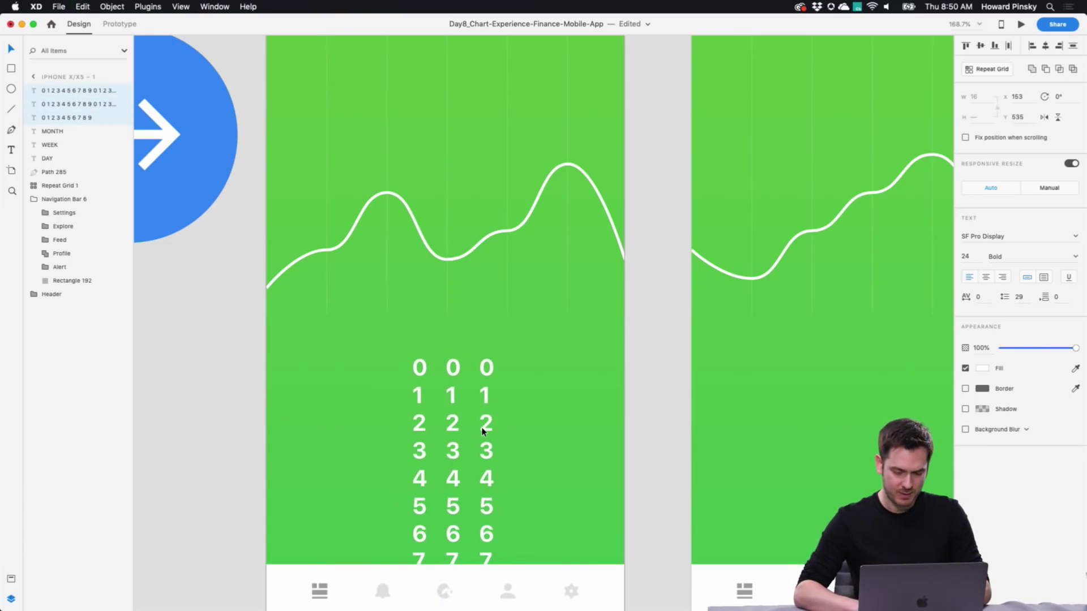
left_click_drag(496, 353, 595, 209)
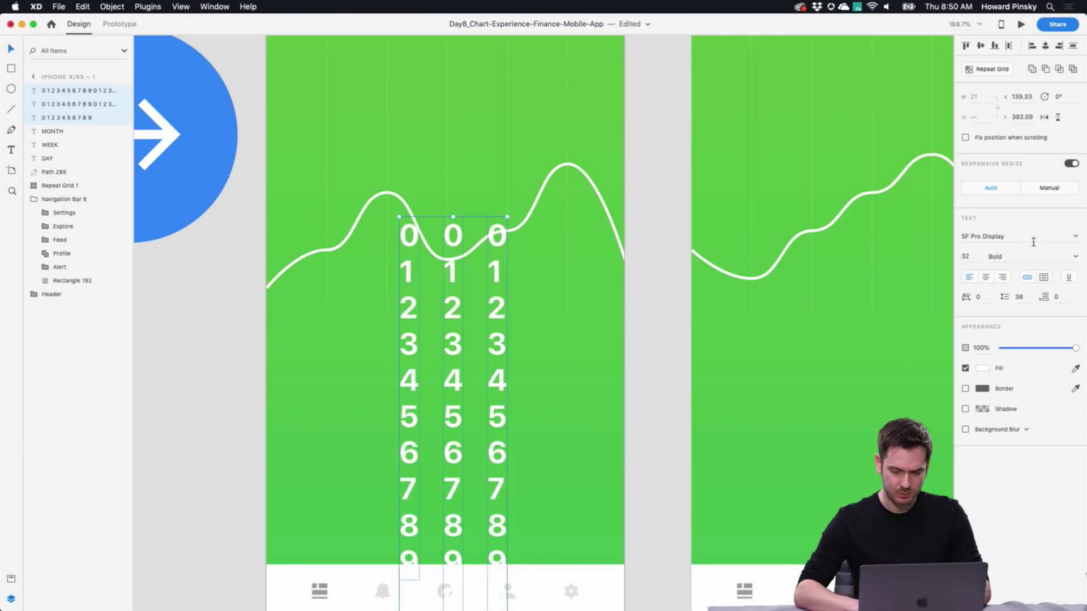
Step: Set the three digit columns' font weight to Thin and move them below the graph line
left_click(1077, 259)
left_click(1013, 331)
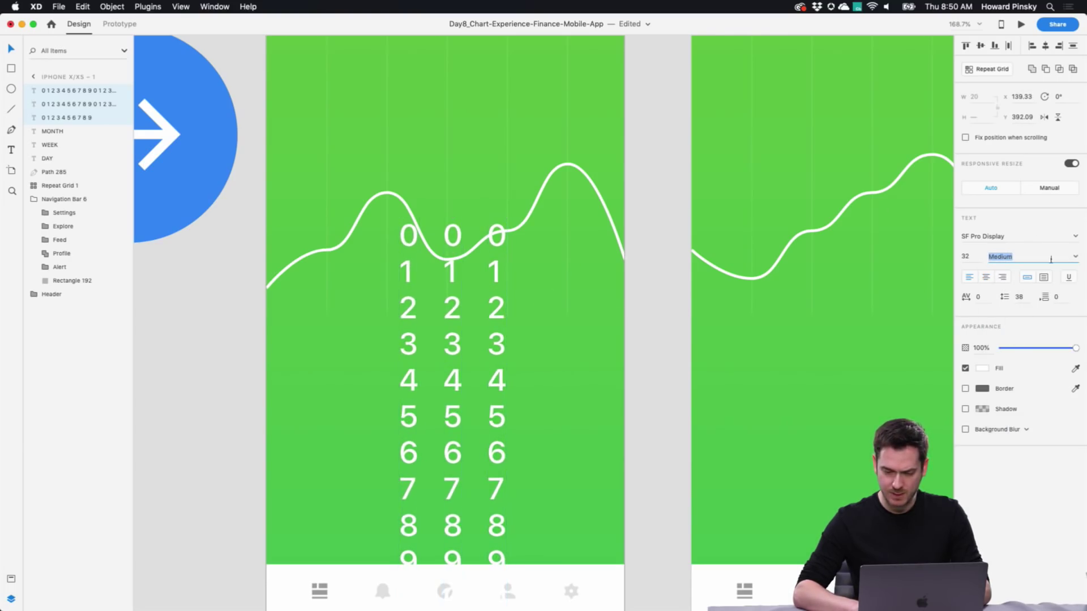
left_click(1075, 256)
left_click(996, 290)
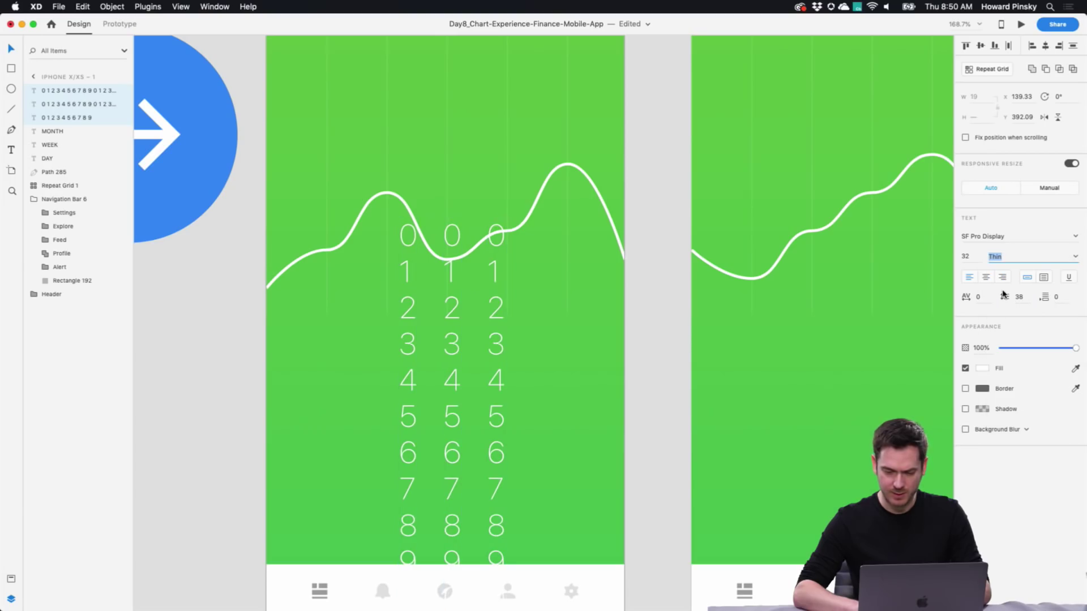
left_click_drag(490, 315, 489, 463)
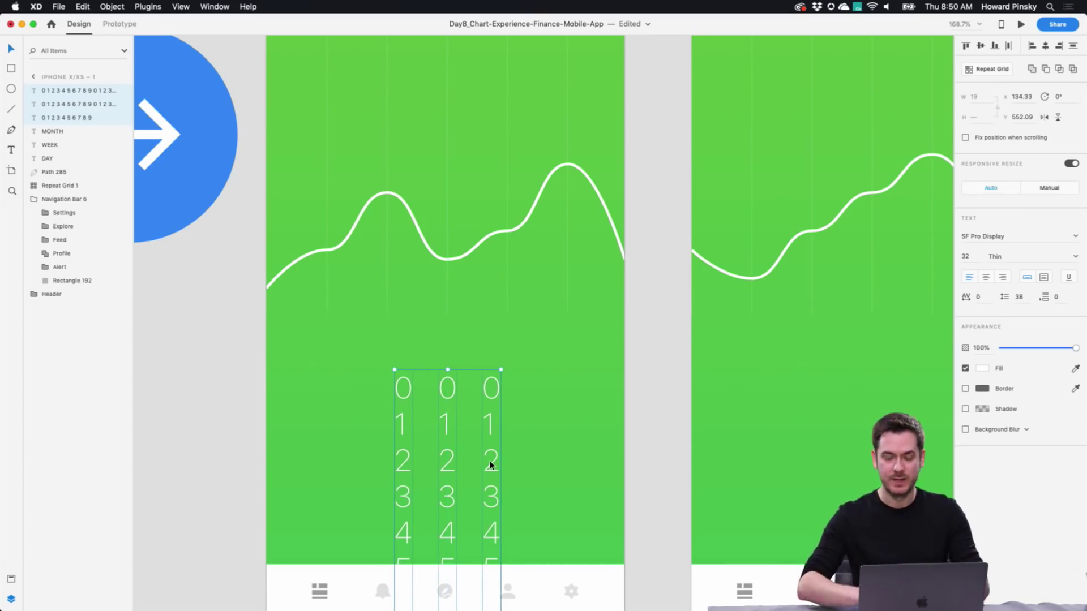
Step: Draw a rectangle about 116 × 32 over the row of zeros at the top of the digit columns
scroll(487, 453, "up", 2)
scroll(485, 451, "up", 3)
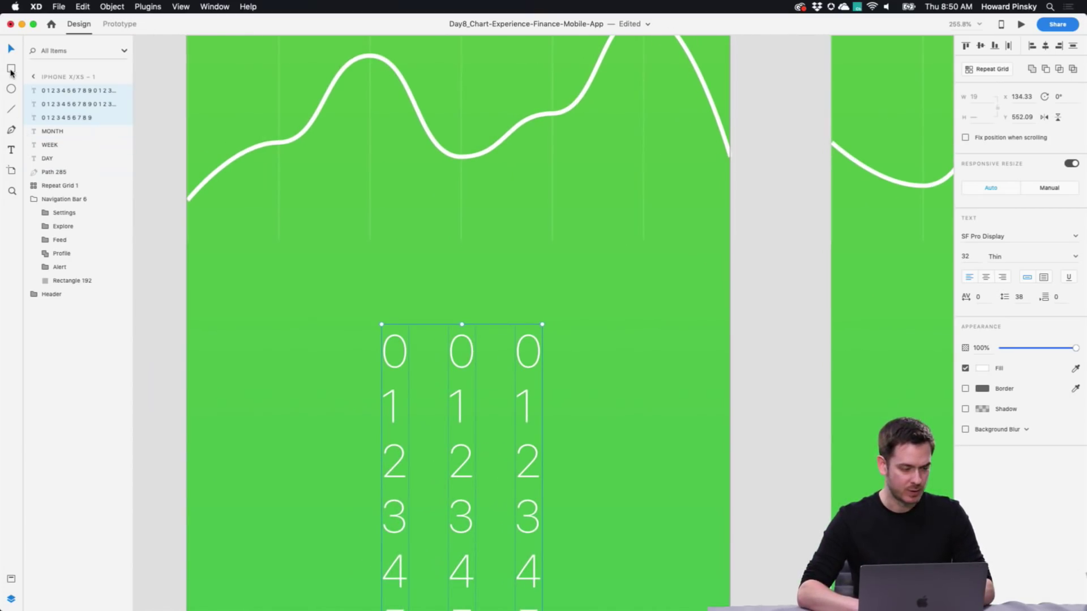
left_click_drag(377, 330, 545, 376)
mouse_move(1080, 243)
left_mouse_down()
mouse_move(1047, 242)
mouse_move(1078, 240)
left_mouse_up()
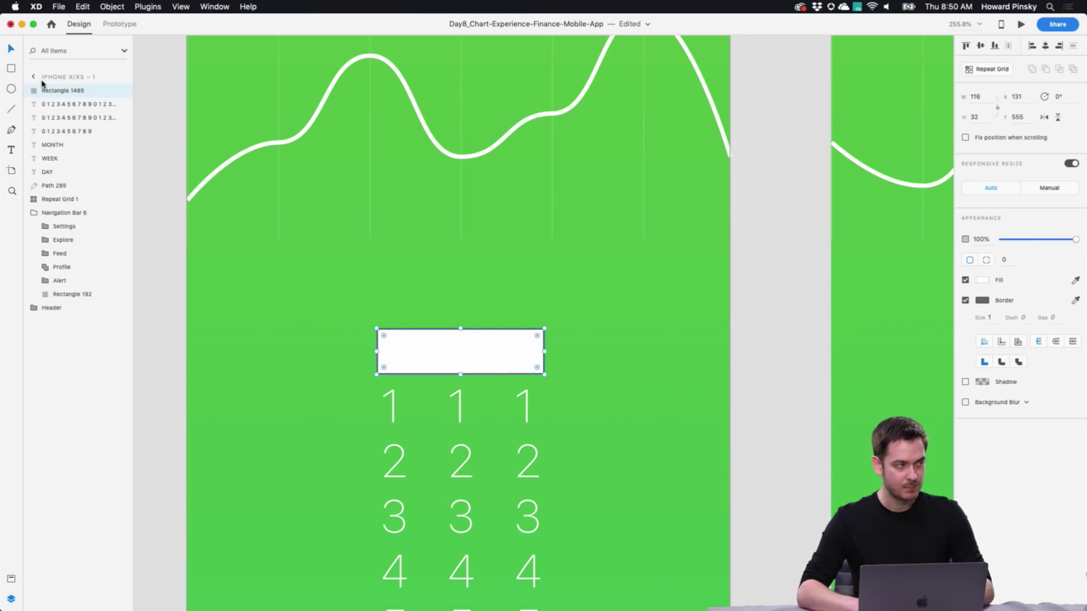
Step: Mask the three digit columns with the rectangle using Mask with Shape
mouse_move(25, 89)
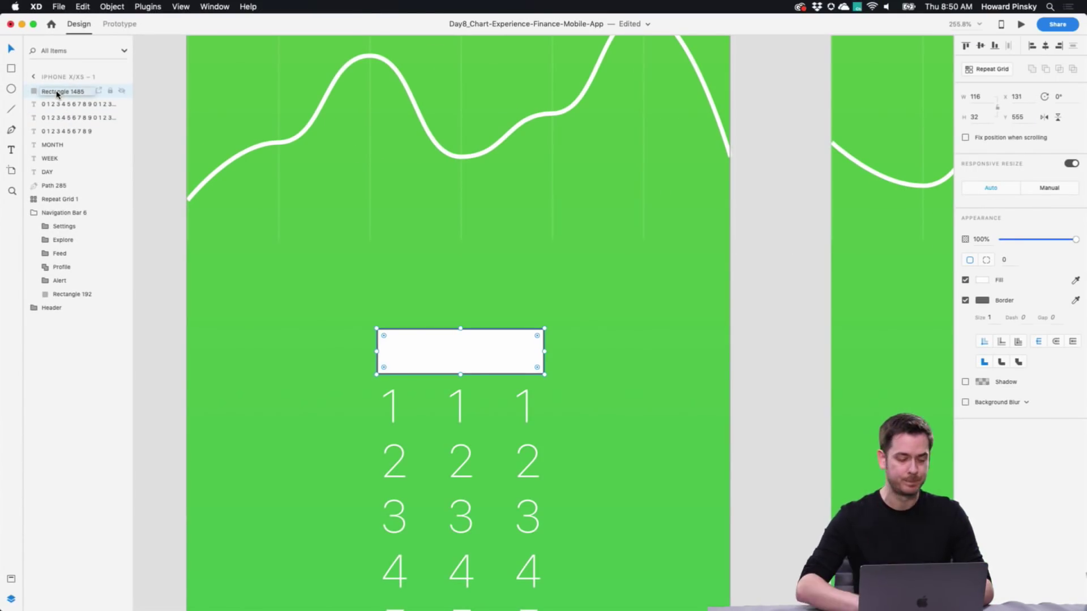
left_click(58, 130, "shift")
double_click(58, 131)
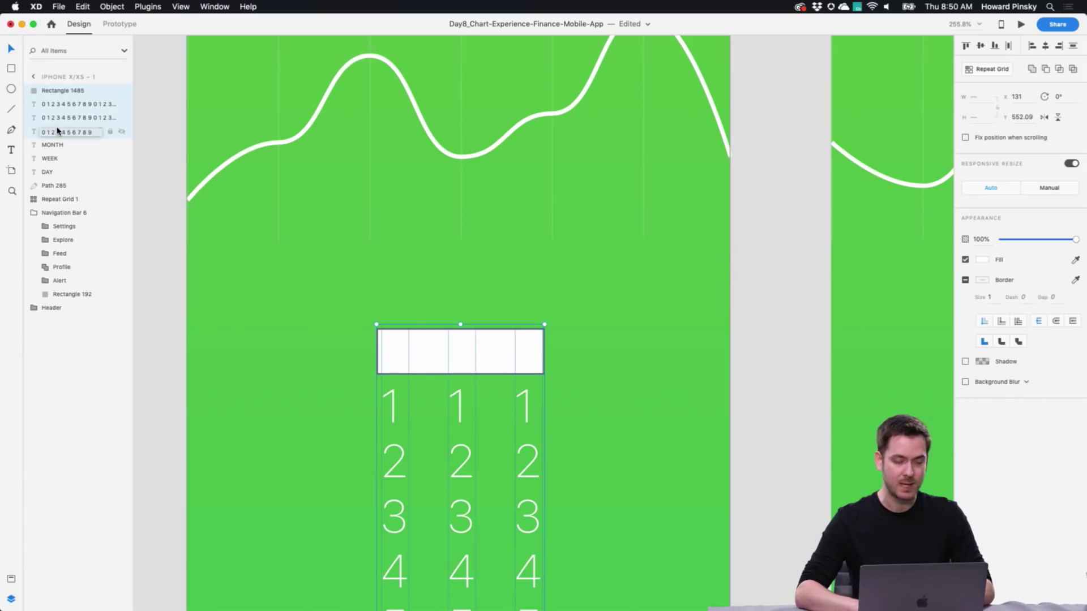
left_click(118, 5)
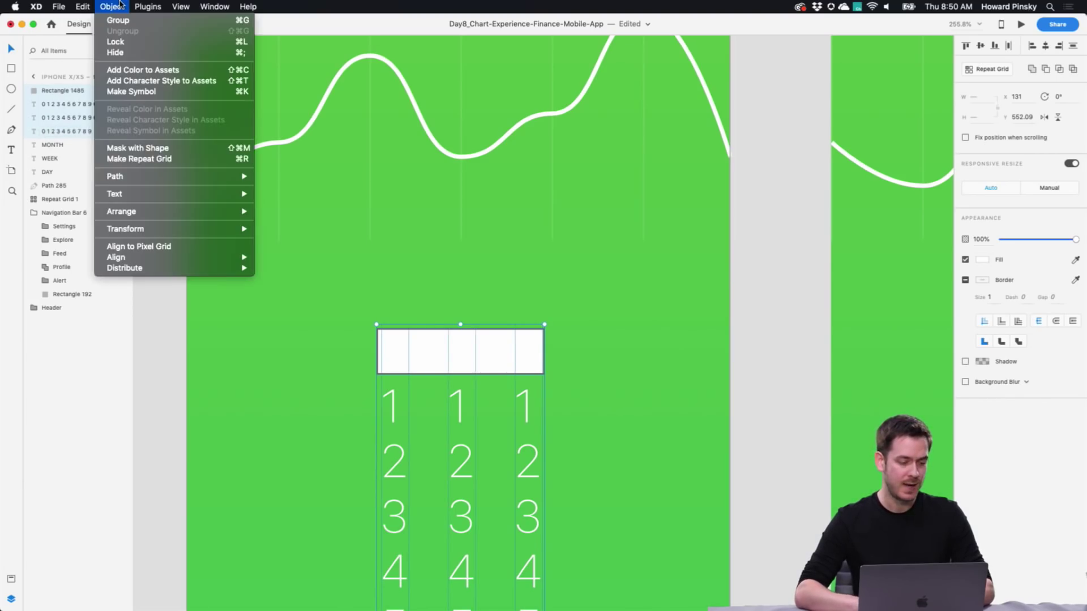
left_click(160, 150)
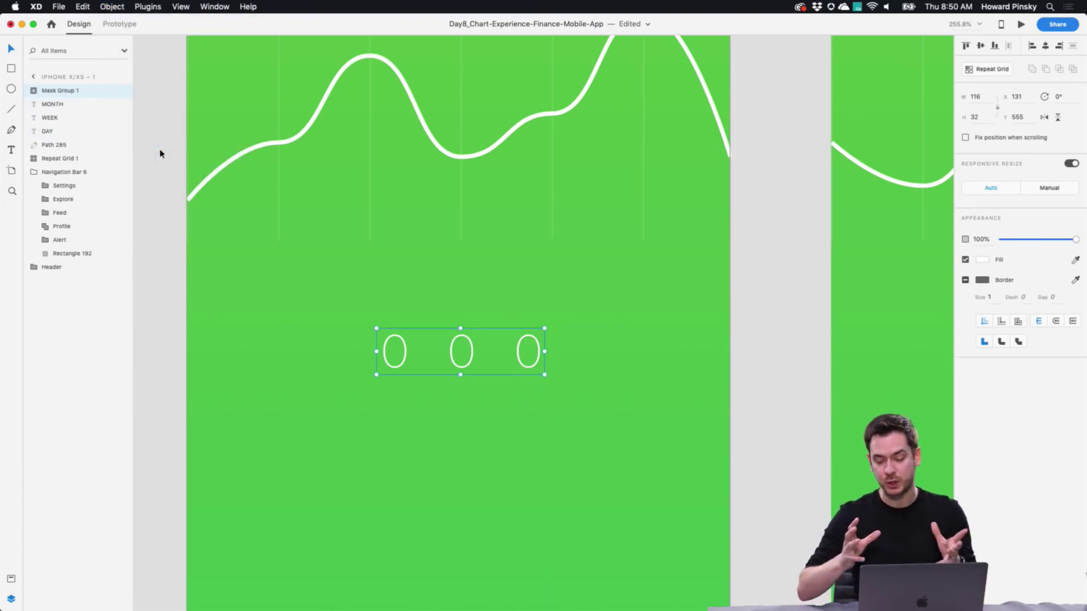
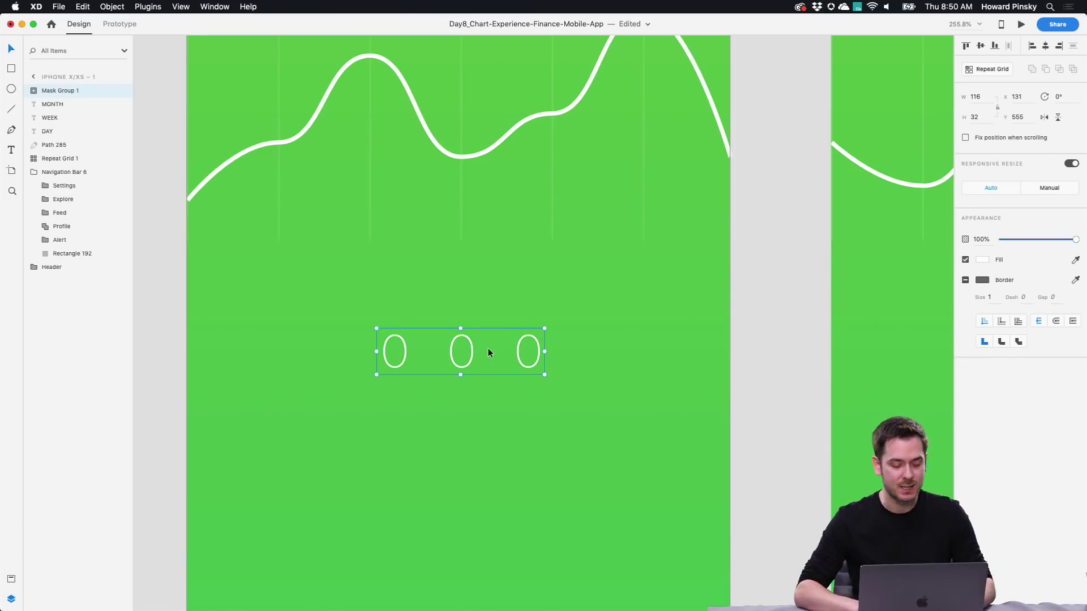
Step: Shift each digit column vertically inside the mask group so the visible row reads 1 5 3
double_click(403, 347)
left_click_drag(408, 347, 405, 294)
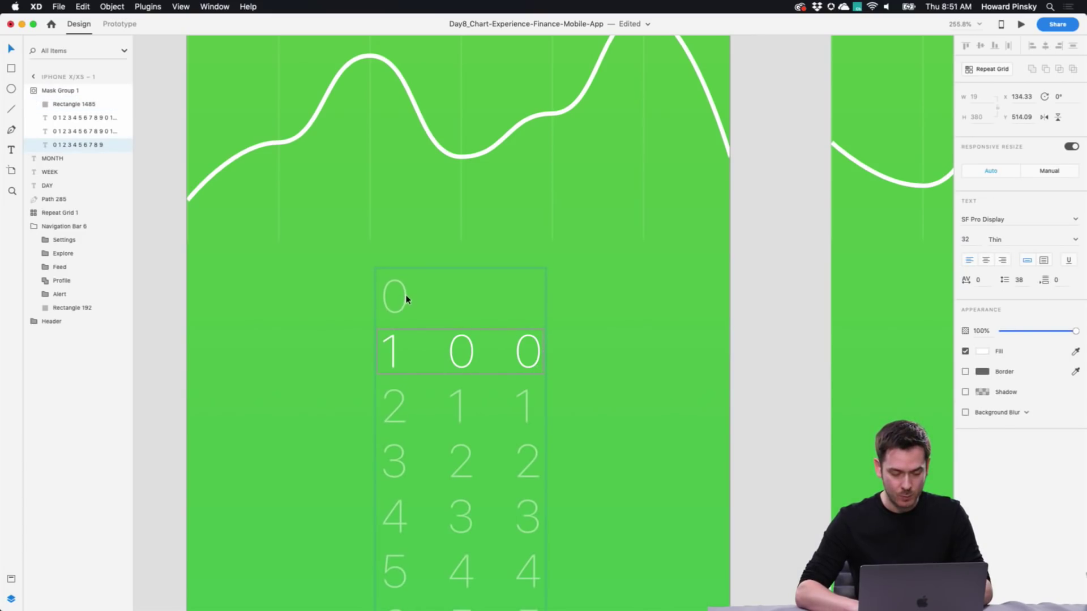
left_click_drag(477, 354, 478, 122)
left_click_drag(483, 323, 466, 99)
left_click_drag(470, 367, 470, 205)
left_click_drag(463, 362, 465, 186)
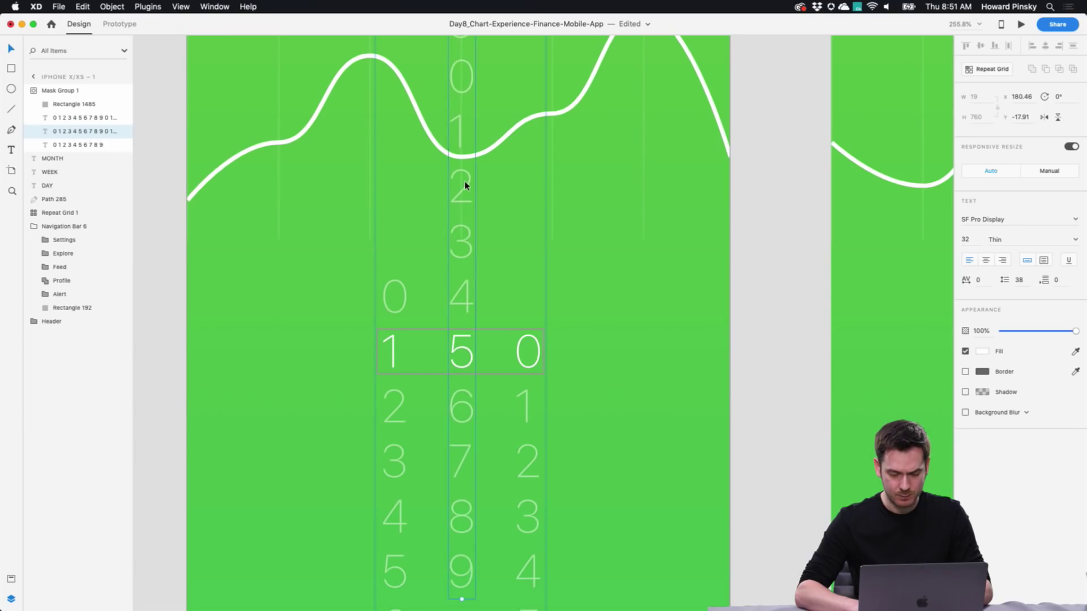
left_click_drag(531, 314, 545, 85)
left_click_drag(532, 332, 536, 107)
left_click_drag(534, 351, 537, 139)
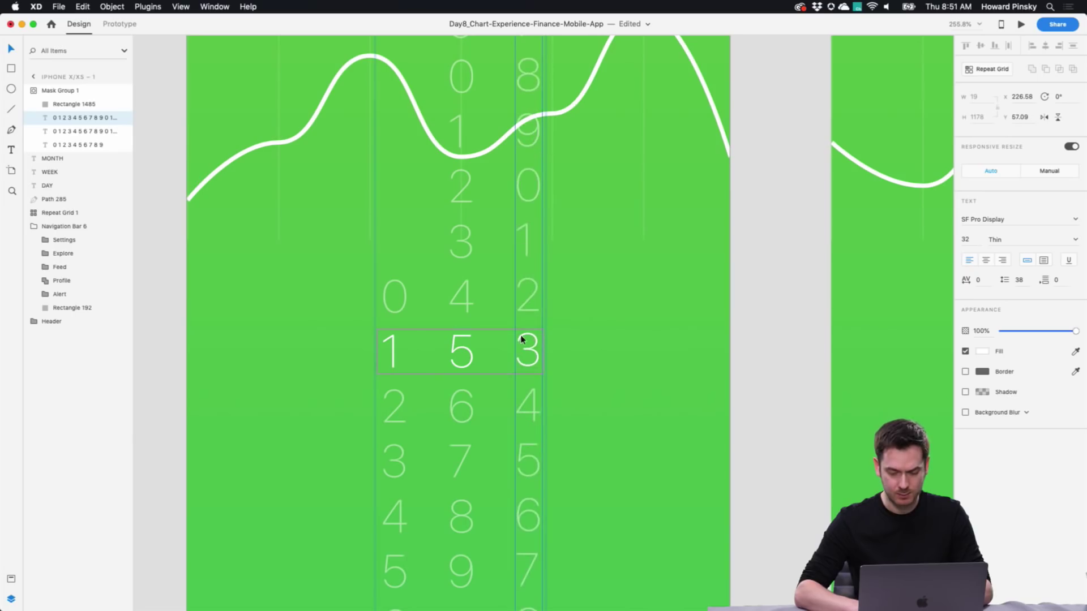
Step: Shift the third digit column vertically inside the mask group so the visible row reads 1 5 2
left_click_drag(536, 362, 546, 127)
left_click_drag(529, 348, 539, 154)
left_click_drag(521, 375, 530, 297)
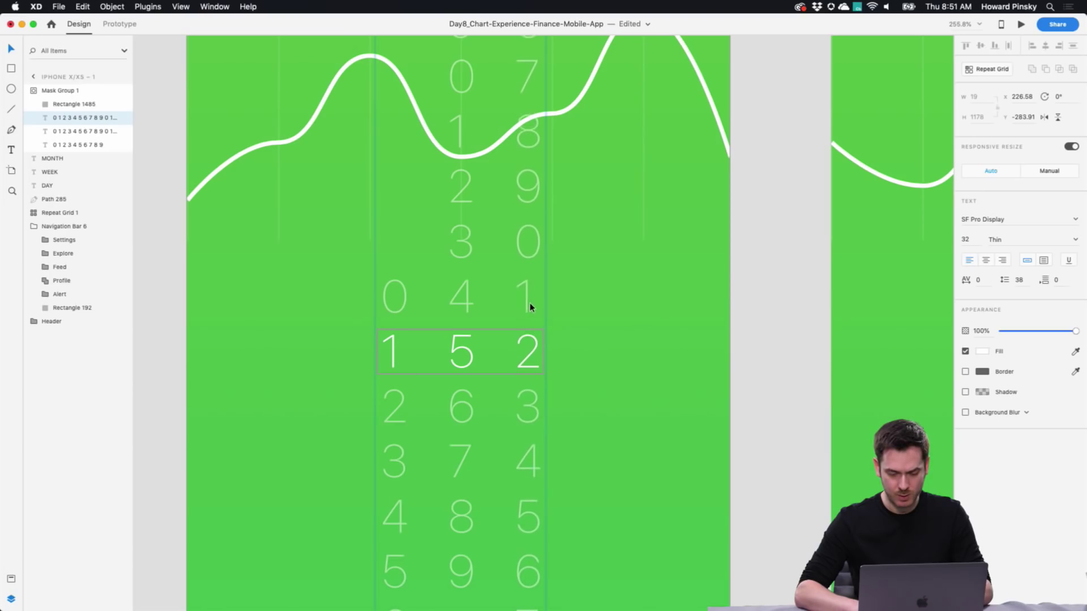
key("Escape")
Step: Move the masked counter on the DAY artboard down to X 131, Y 580, below the graph line
scroll(626, 368, "down", 5)
left_click_drag(625, 385, 540, 350)
key("Down")
key("Down")
key("Down")
key("Down")
key("Down")
key("Down")
key("Down")
key("Down")
key("Down")
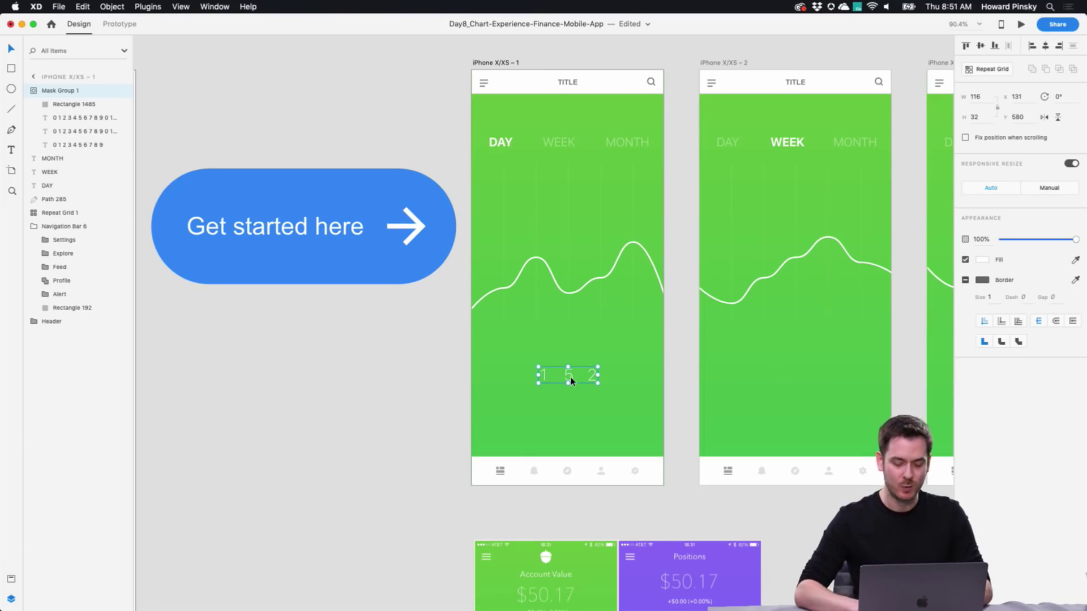
scroll(656, 347, "down", 5)
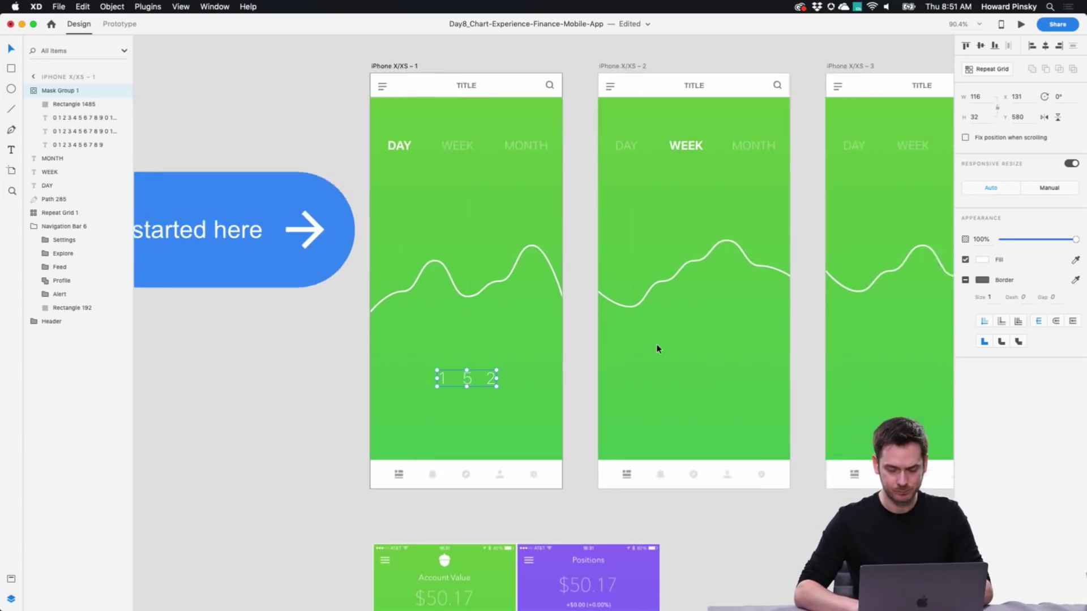
Step: Duplicate the DAY artboard with its counter and place the copy before the original as the starting screen
scroll(658, 348, "right", 3)
left_click_drag(389, 141, 842, 432)
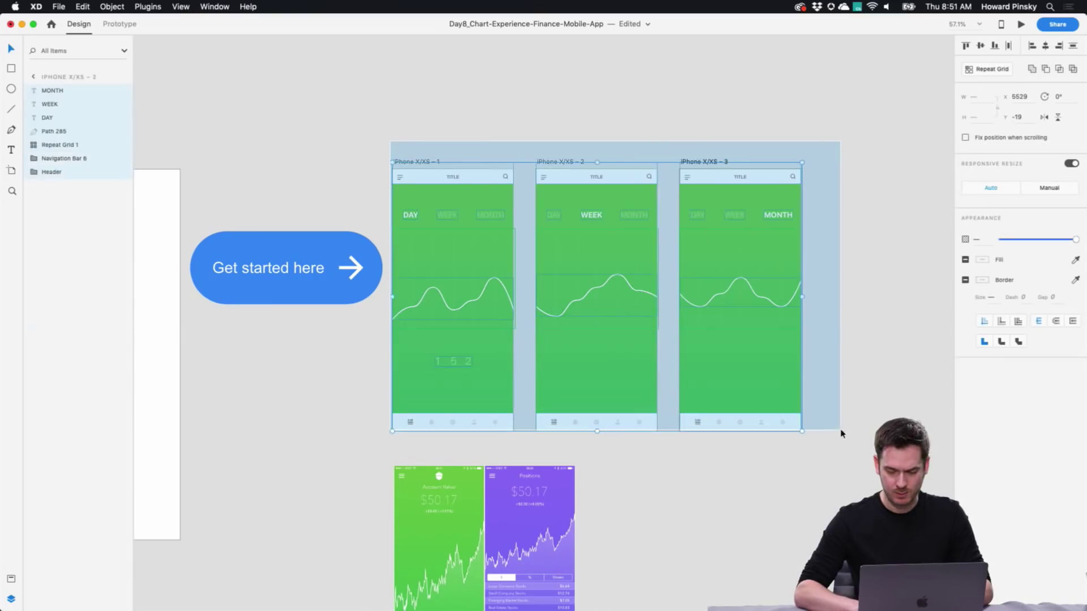
left_click_drag(595, 153, 461, 160)
left_click(599, 148)
scroll(498, 396, "up", 5)
scroll(498, 396, "up", 5)
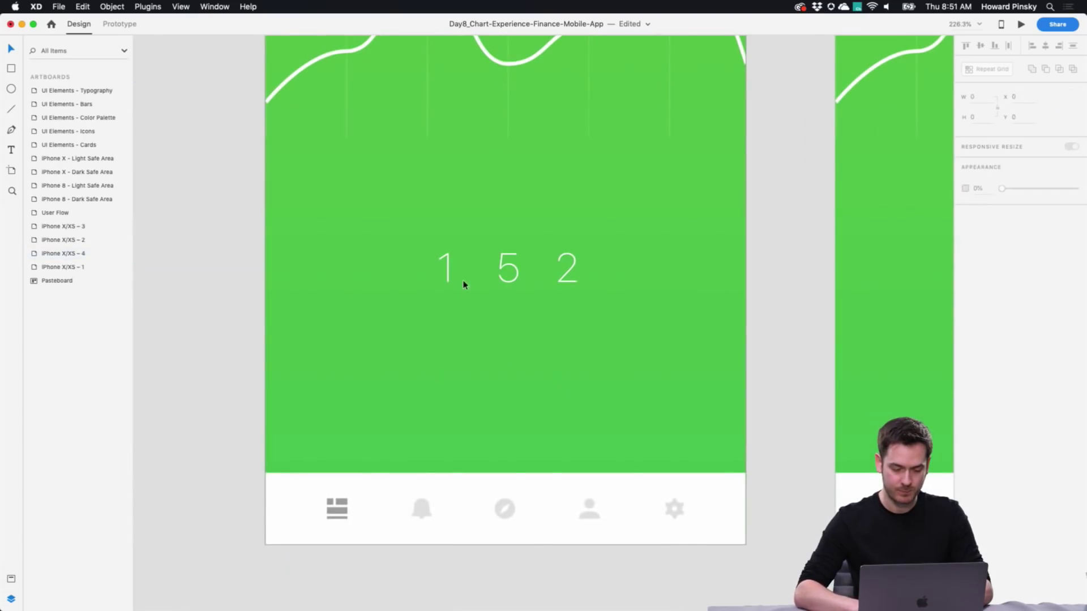
Step: Shift all three digit columns inside the duplicated artboard's mask group so the visible row reads 0 0 0
double_click(456, 276)
left_click_drag(446, 259, 447, 310)
left_click_drag(497, 279, 509, 360)
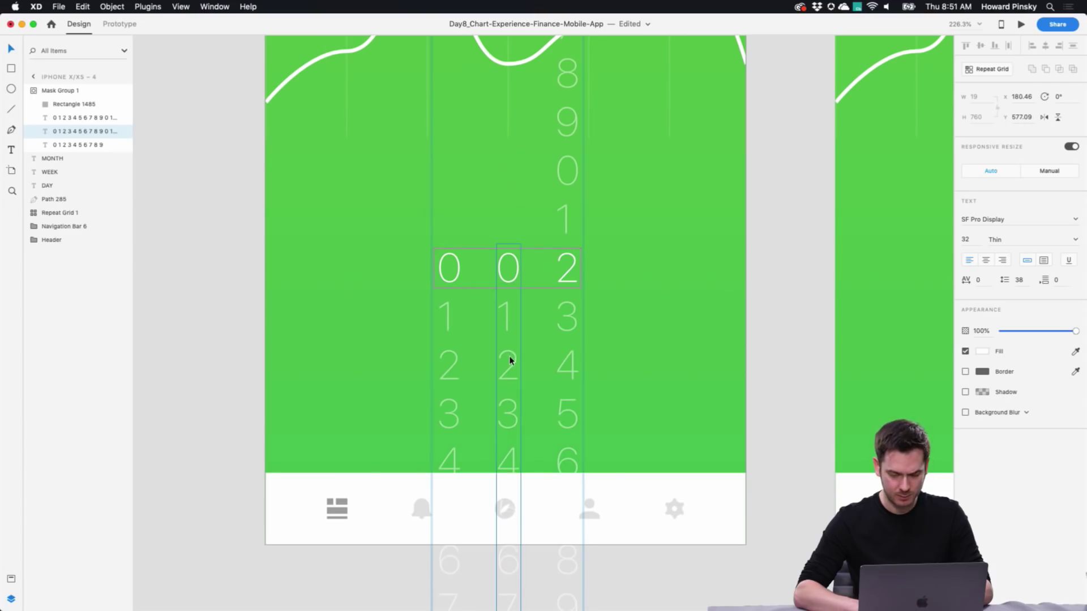
left_click_drag(563, 267, 553, 347)
left_click_drag(577, 97, 562, 536)
left_click_drag(572, 105, 561, 412)
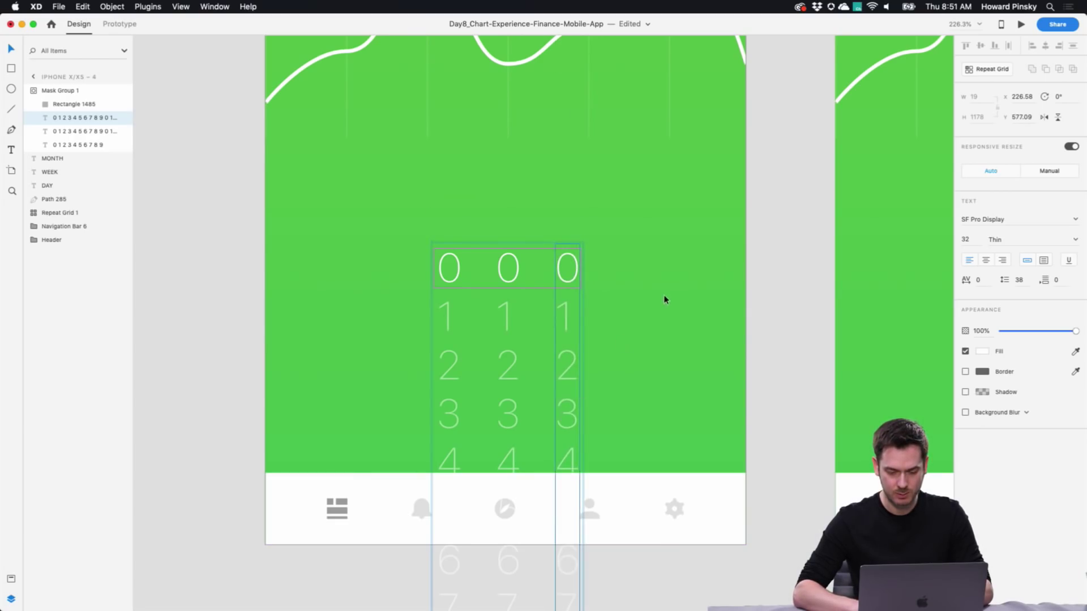
scroll(663, 294, "down", 5)
key("Escape")
scroll(685, 291, "down", 3)
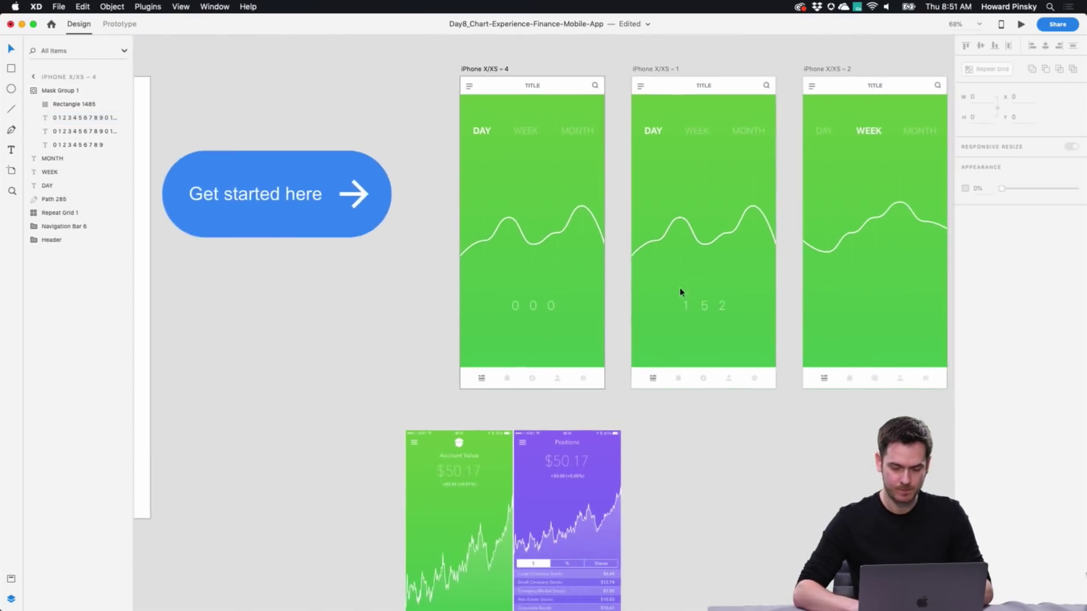
Step: Flatten the starting artboard's graph line by moving all its anchor points level with the first one at Y 466.5
scroll(514, 227, "up", 4)
double_click(504, 214)
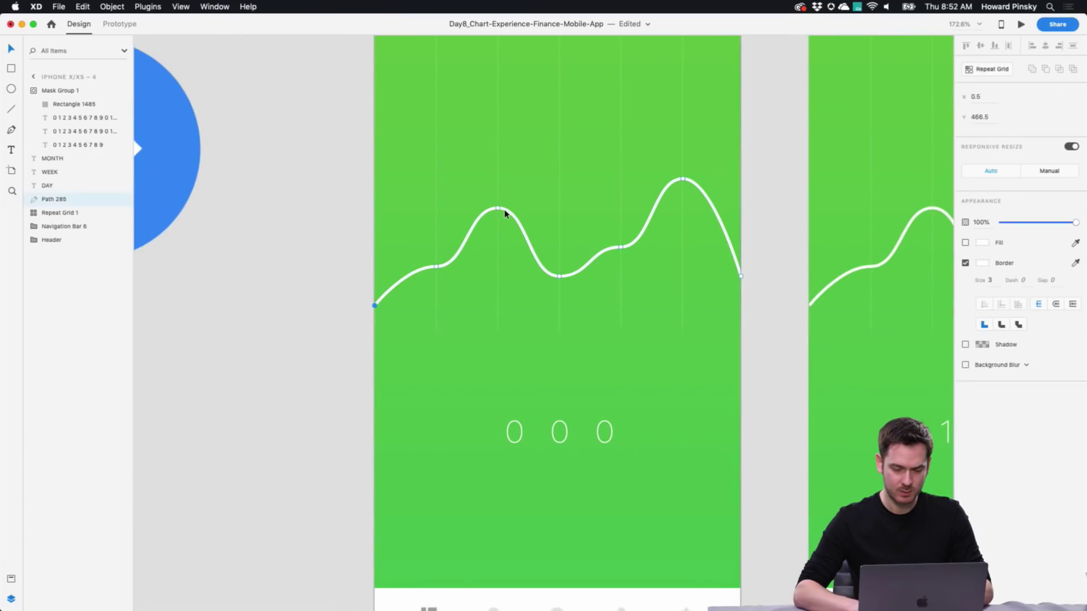
left_click_drag(434, 267, 435, 307)
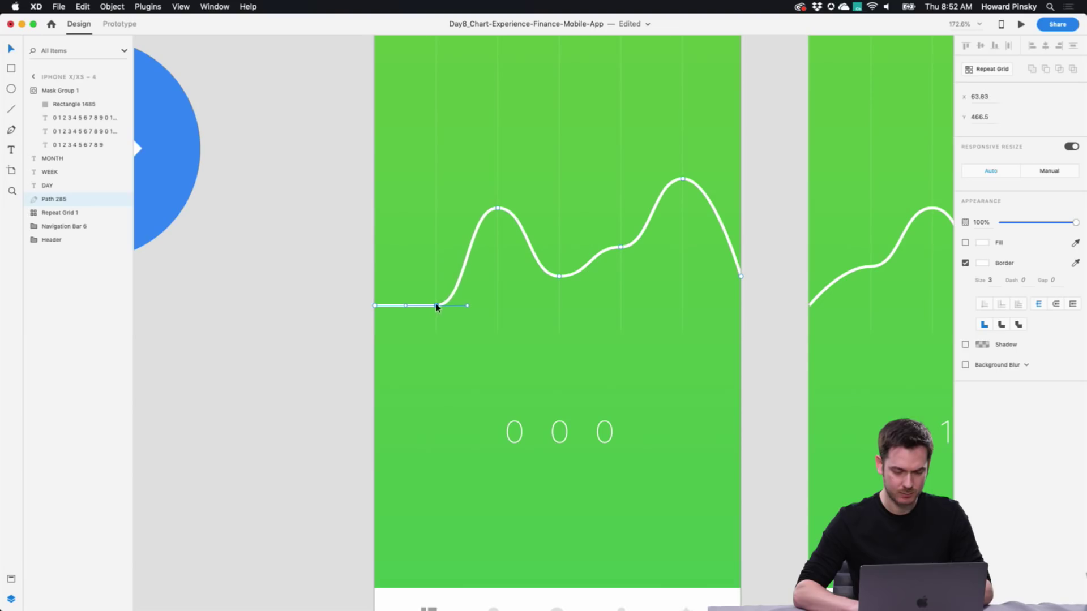
left_click_drag(497, 209, 497, 306)
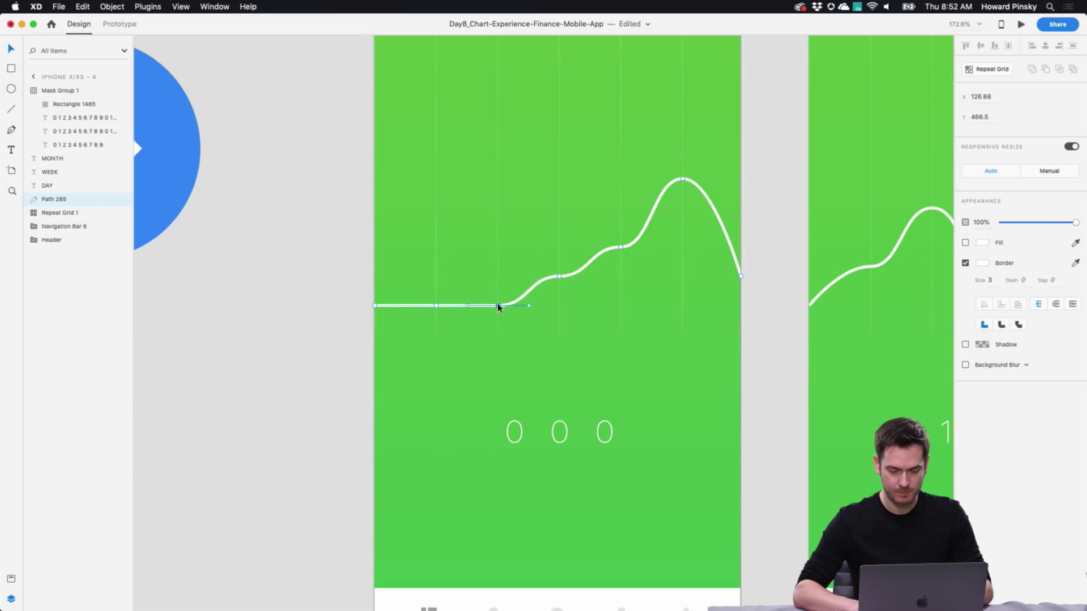
left_click_drag(558, 279, 559, 305)
left_click_drag(621, 248, 619, 305)
left_click_drag(684, 180, 683, 306)
left_click_drag(741, 277, 741, 306)
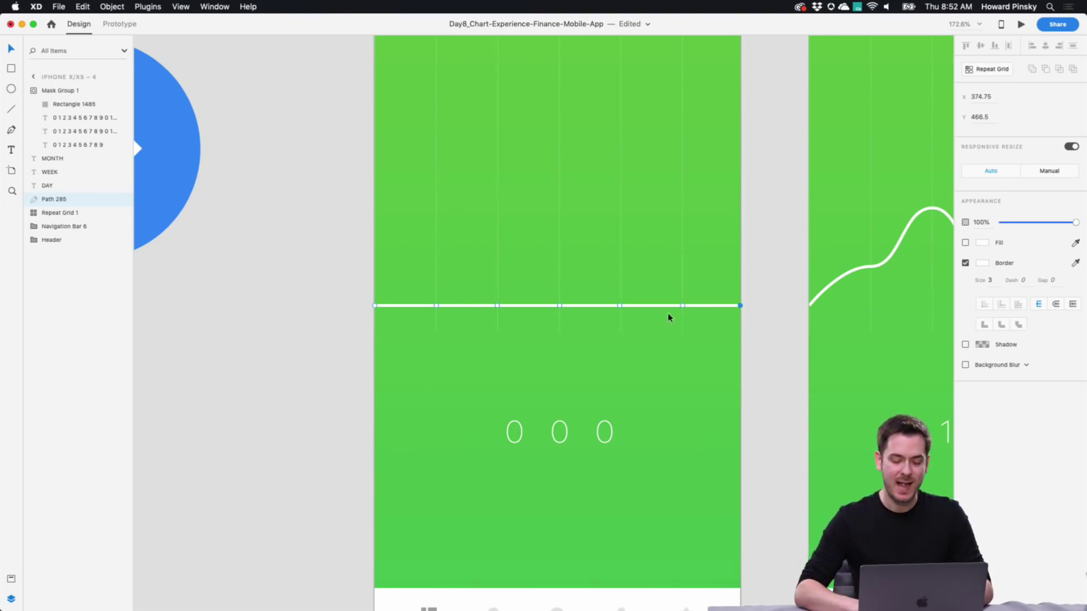
scroll(669, 315, "down", 5)
key("Escape")
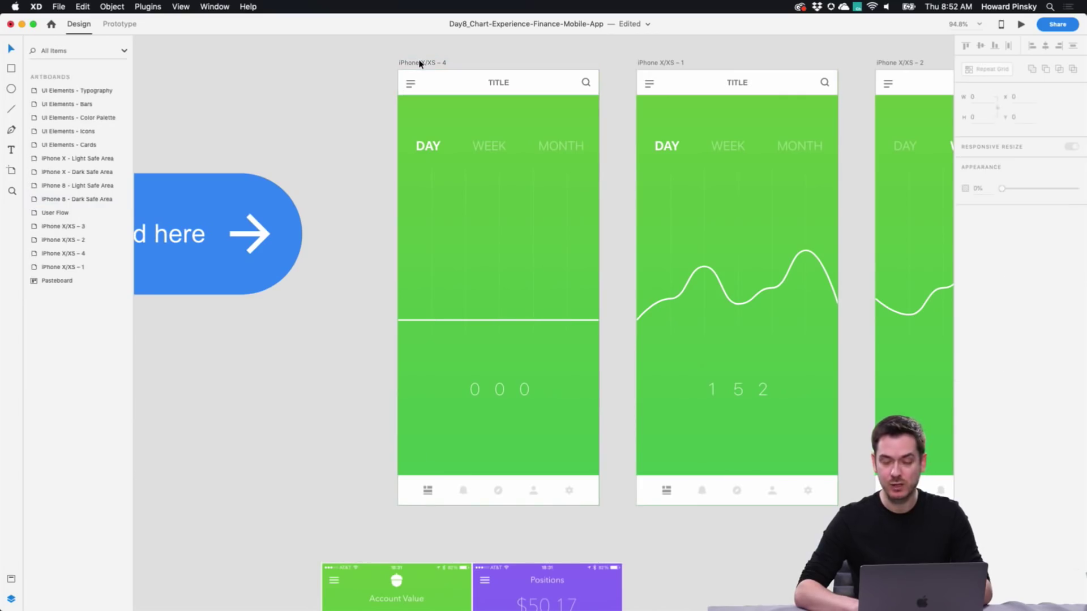
Step: Link the starting artboard to iPhone X/XS – 1 in prototype mode with a Time trigger and 0.6 s delay
left_click(119, 23)
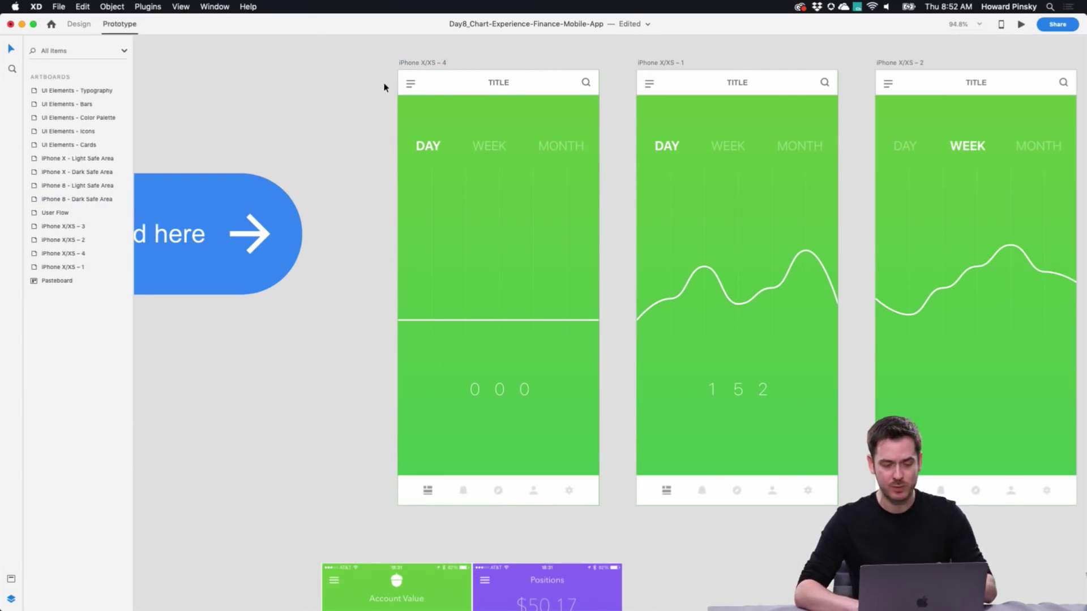
left_click(426, 64)
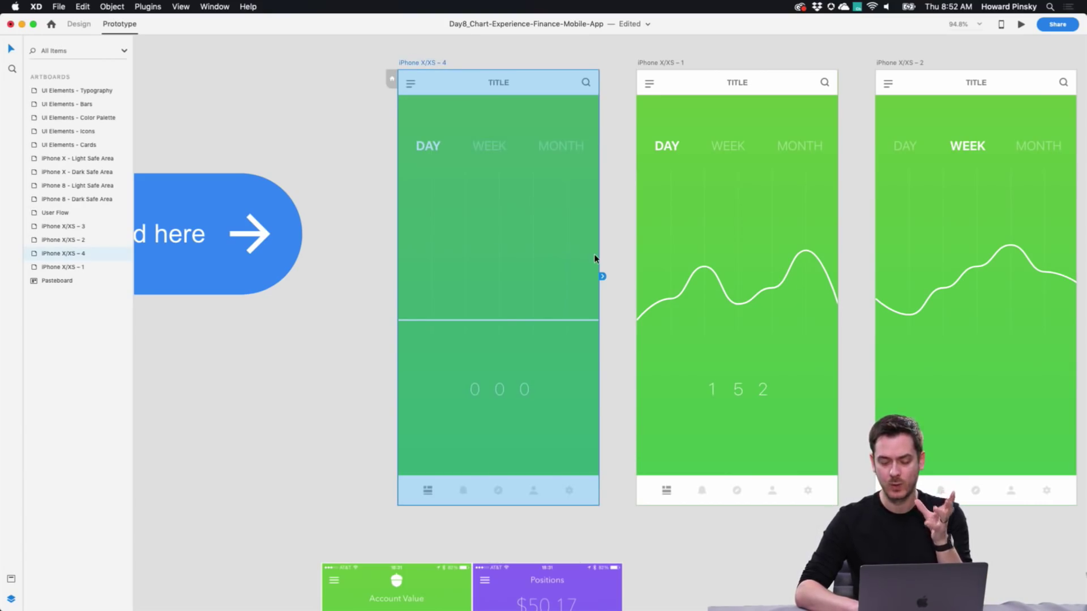
left_click_drag(603, 276, 693, 237)
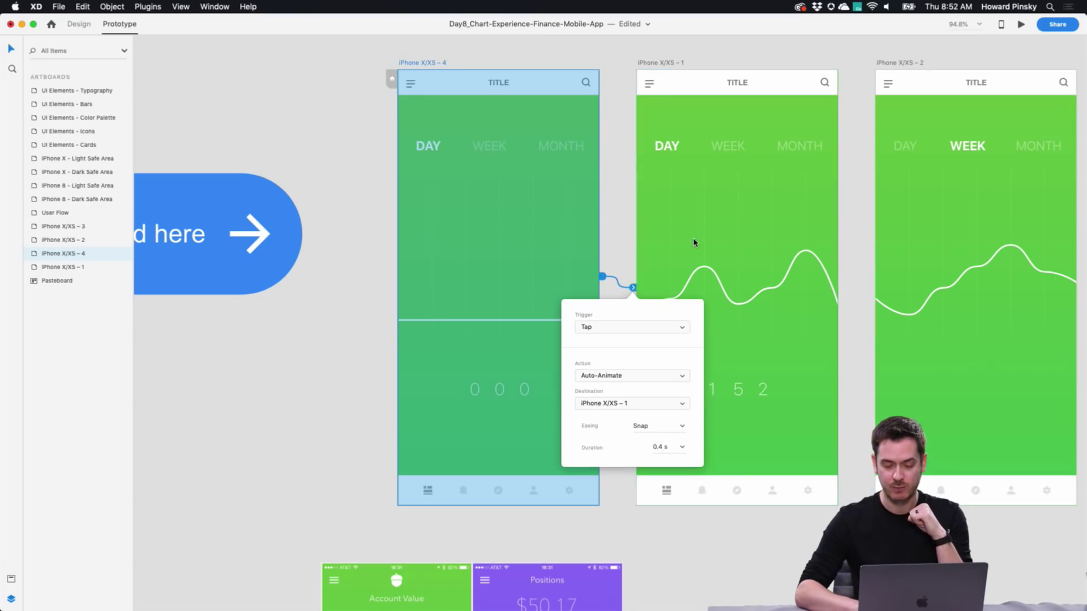
left_click(681, 326)
left_click(645, 345)
left_click(682, 349)
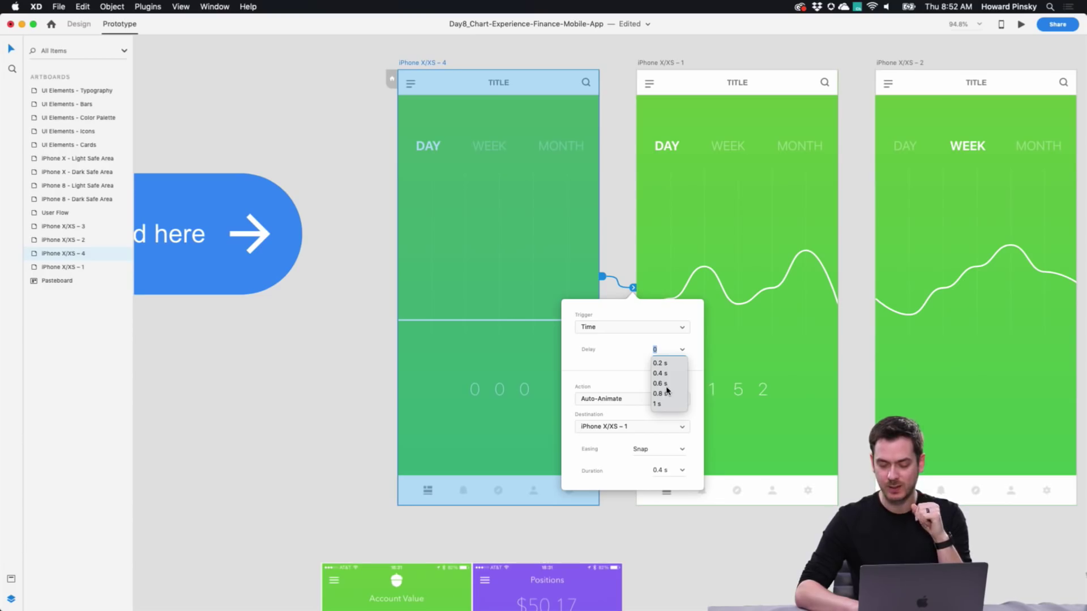
left_click(665, 383)
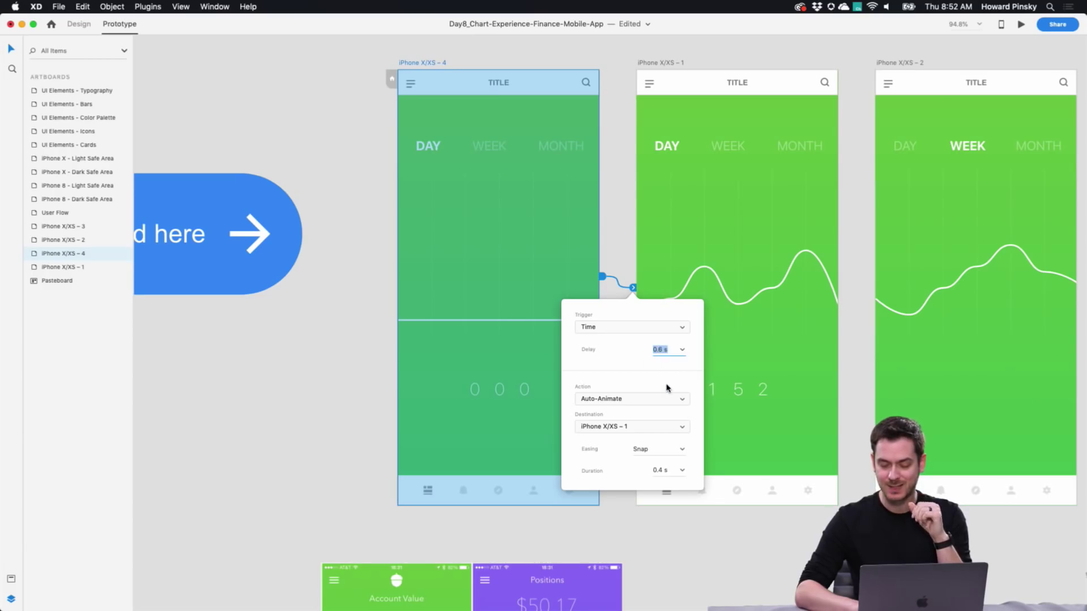
Step: Set the transition's easing to Ease In-Out and its duration to 1 s, and preview the animation
left_click(682, 451)
left_click(664, 496)
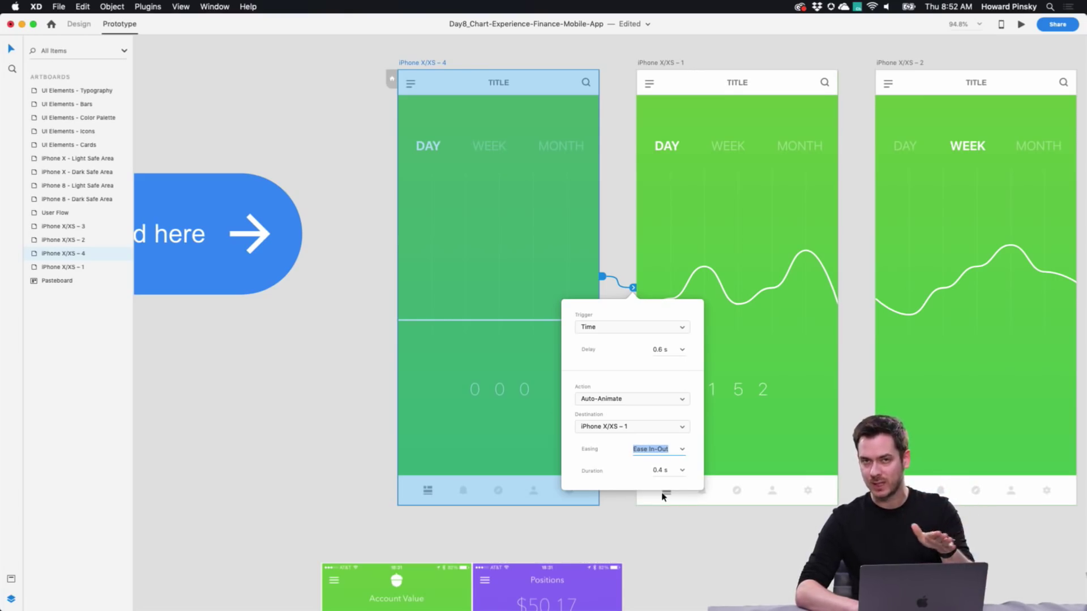
left_click(682, 470)
left_click(657, 524)
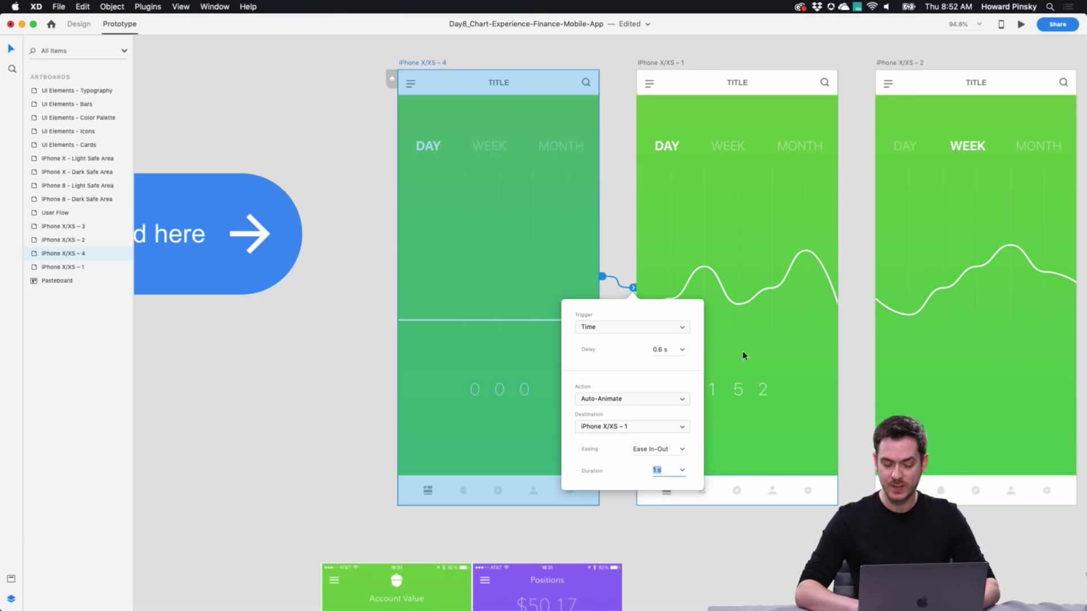
left_click(1021, 24)
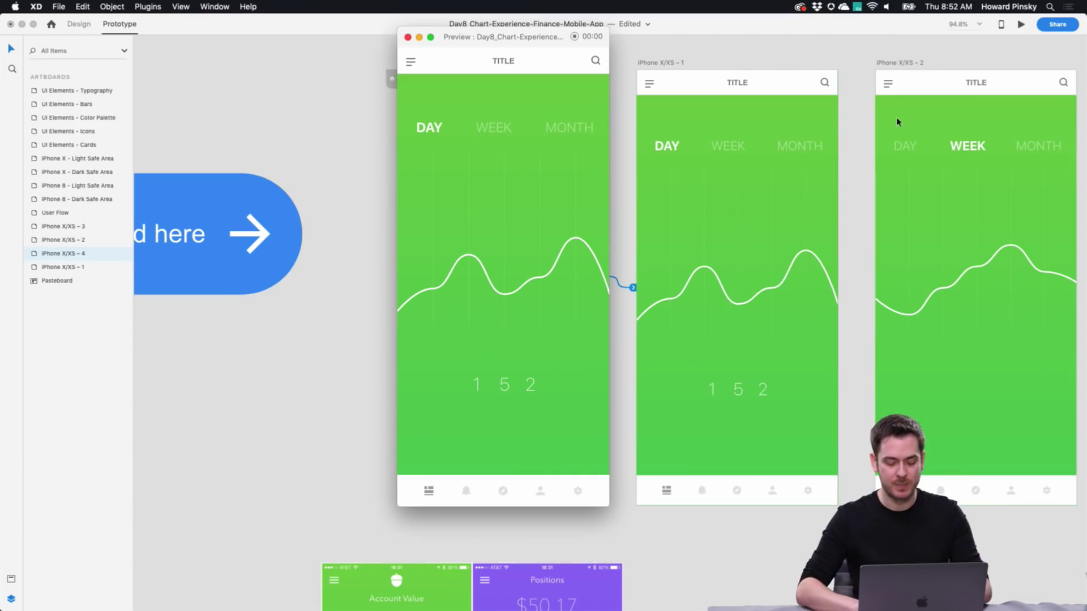
key("super+w")
Step: Copy the masked 1 5 2 counter from the DAY artboard onto the WEEK artboard in design mode
scroll(906, 113, "right", 3)
scroll(886, 123, "right", 3)
left_click(489, 376)
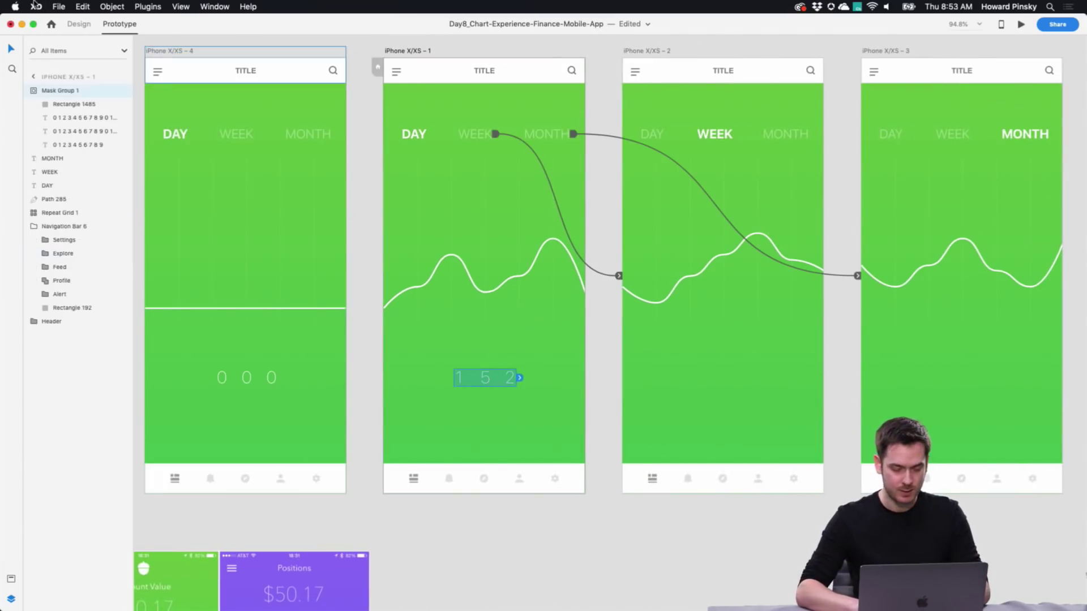
left_click(79, 24)
left_click(717, 387)
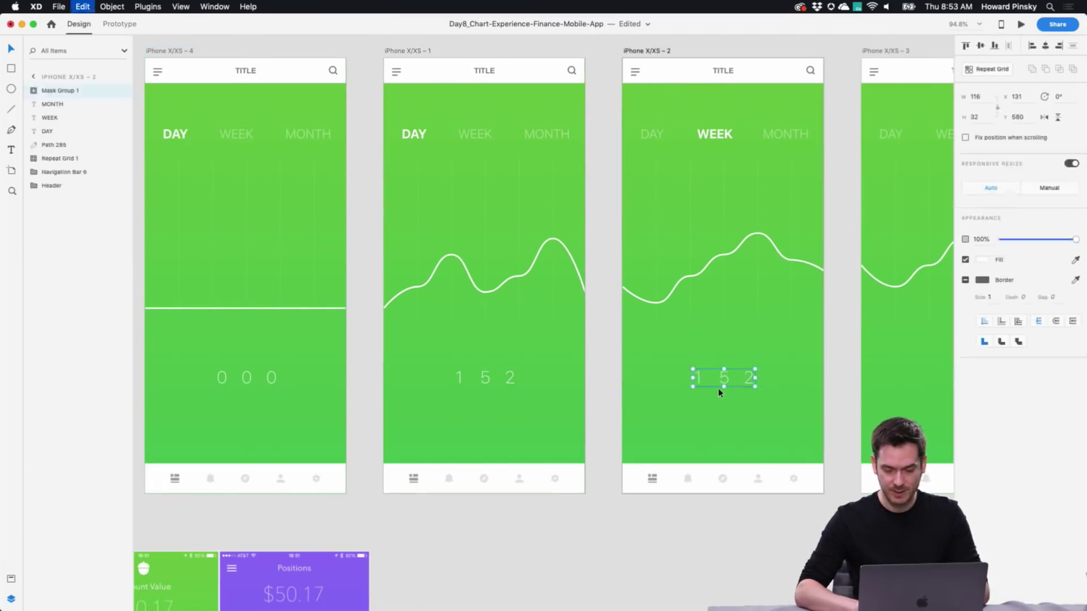
scroll(717, 388, "right", 2)
Step: Shift the digit columns inside the WEEK artboard's mask group so the visible row reads 3 3 5
double_click(603, 369)
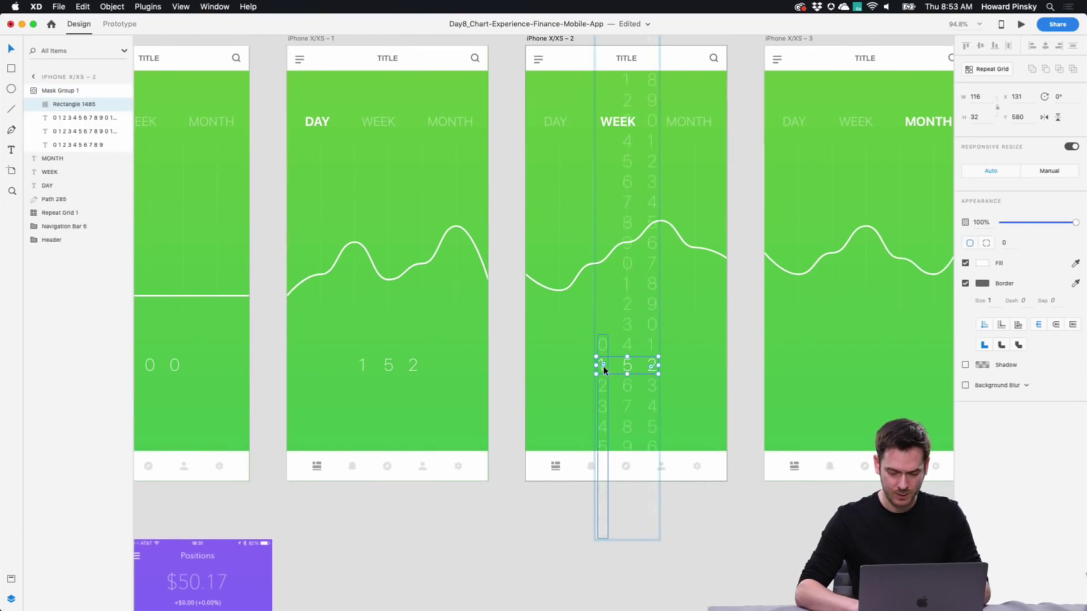
scroll(645, 378, "up", 5)
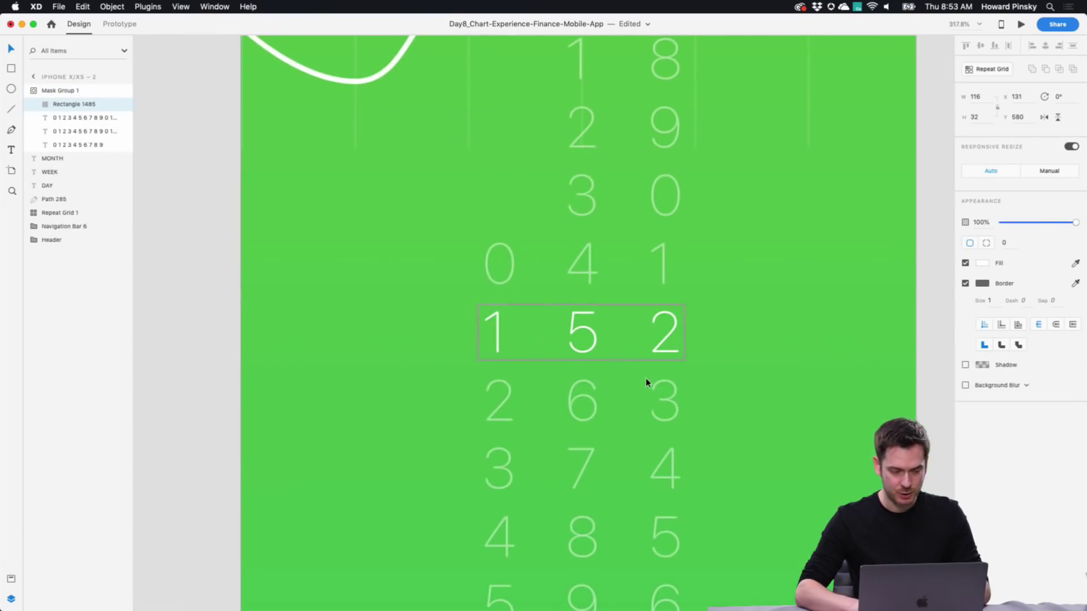
left_click(495, 326)
left_click_drag(495, 327, 506, 193)
left_click_drag(588, 326, 589, 457)
left_click_drag(668, 355, 669, 150)
key("Escape")
key("Escape")
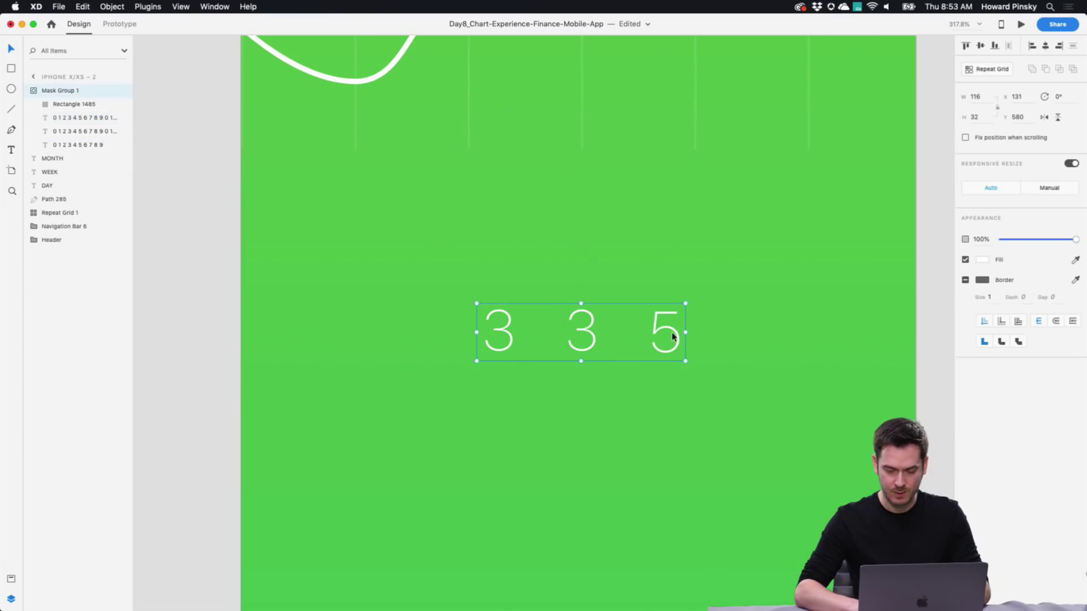
Step: Paste a copy of the WEEK artboard's masked counter onto the MONTH artboard
scroll(779, 264, "down", 5)
scroll(671, 338, "right", 5)
left_click(610, 355)
key("super+v")
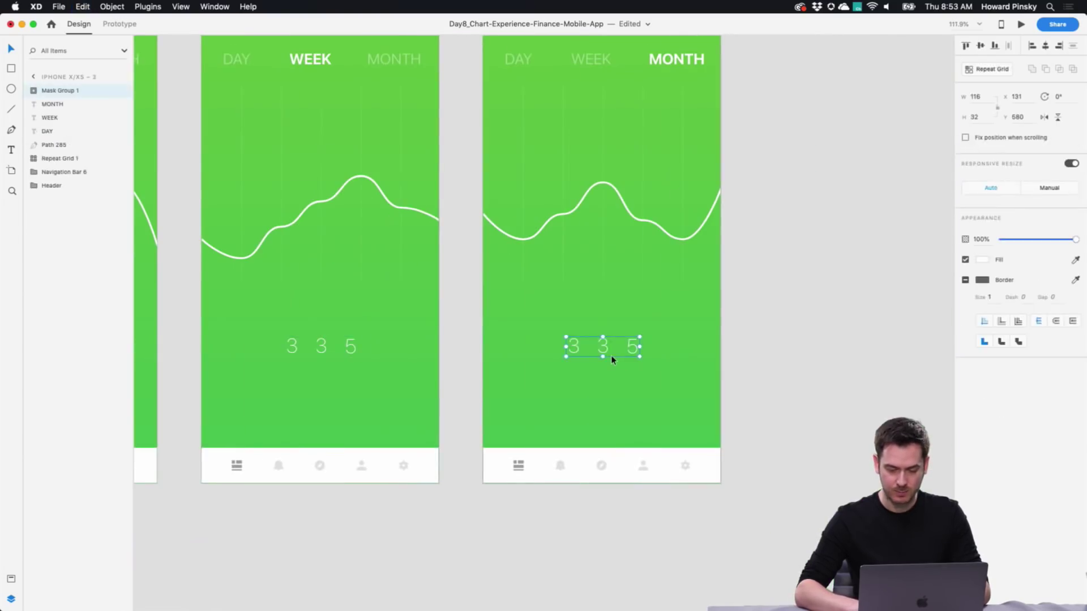
Step: Shift the digit columns inside the MONTH artboard's mask group so the visible row reads 9 2 8
scroll(610, 354, "up", 5)
double_click(510, 328)
left_click(510, 328)
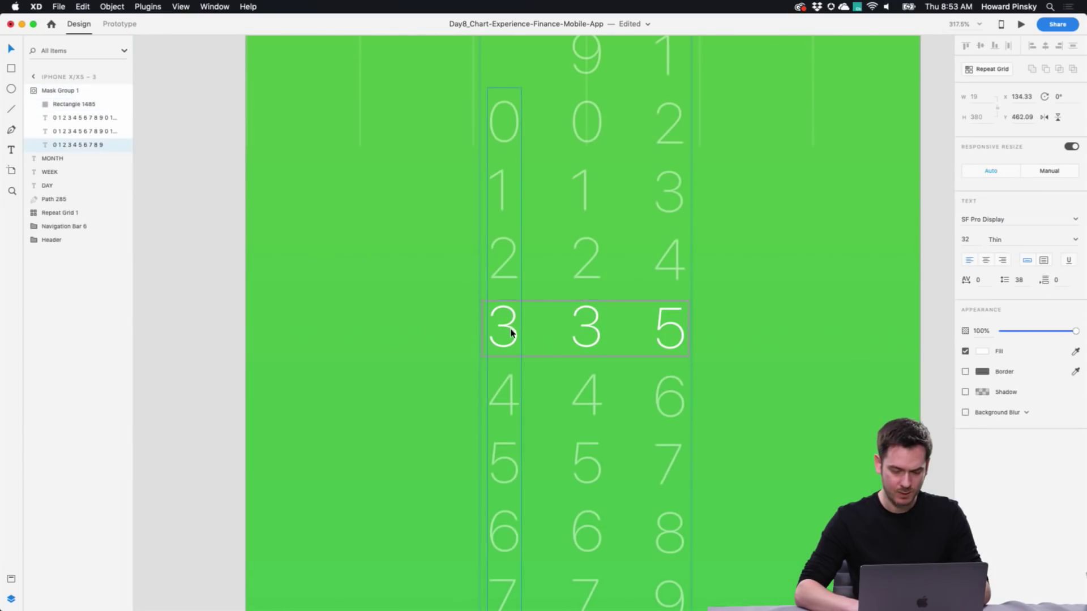
double_click(510, 328)
key("Escape")
left_click_drag(511, 322, 517, 99)
left_click_drag(508, 320, 527, 136)
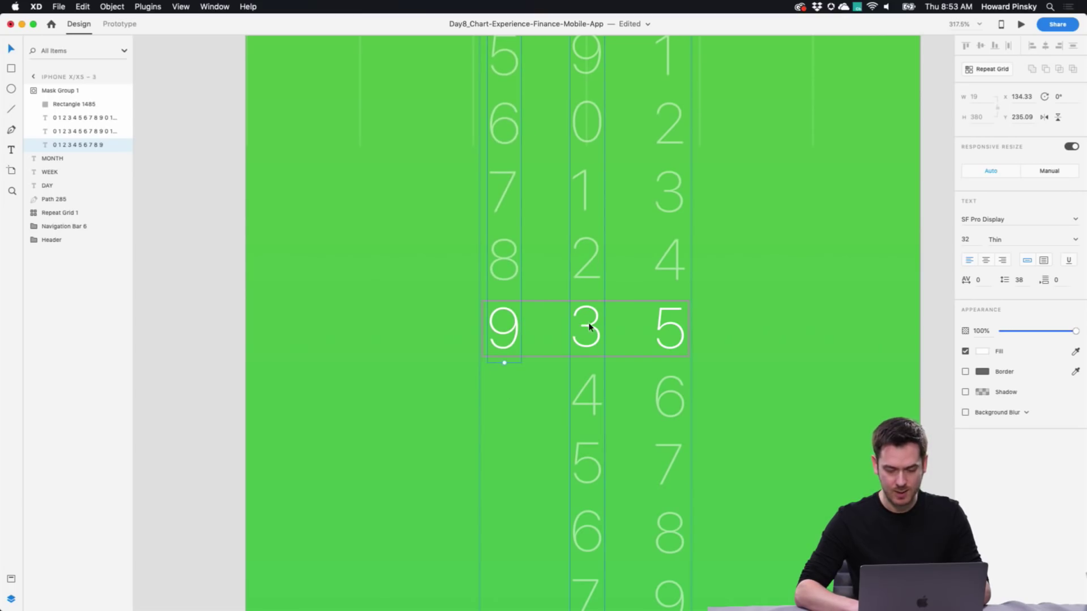
left_click_drag(587, 327, 599, 397)
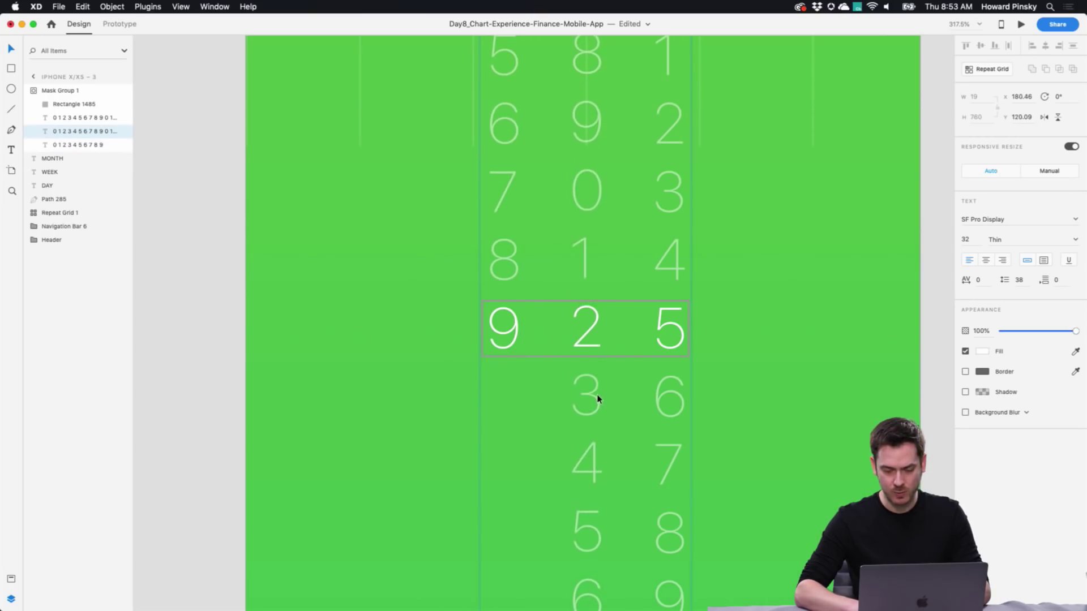
left_click_drag(671, 325, 684, 121)
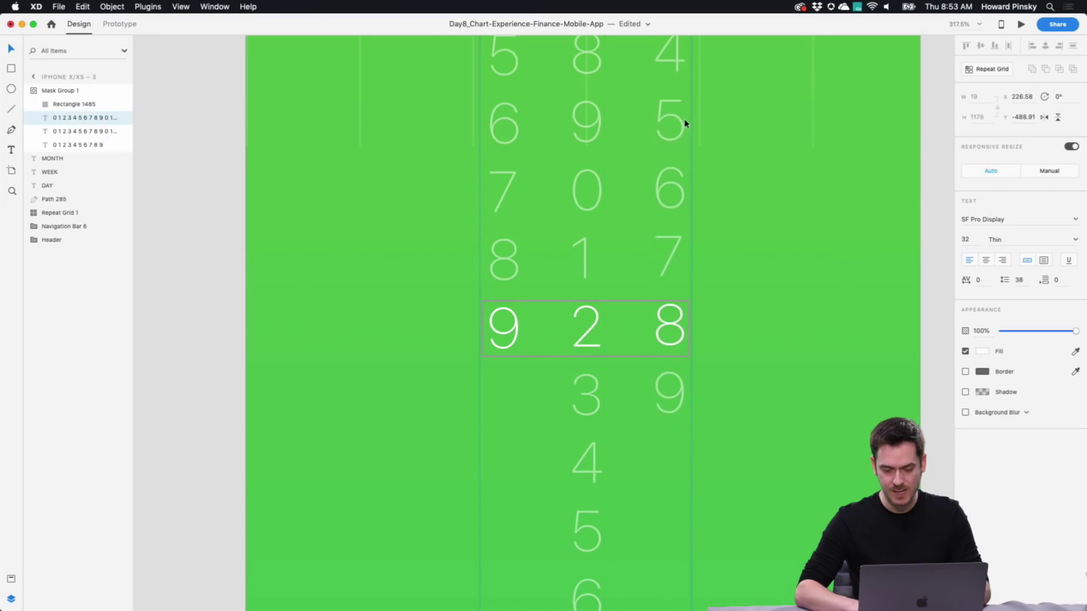
scroll(779, 186, "down", 10)
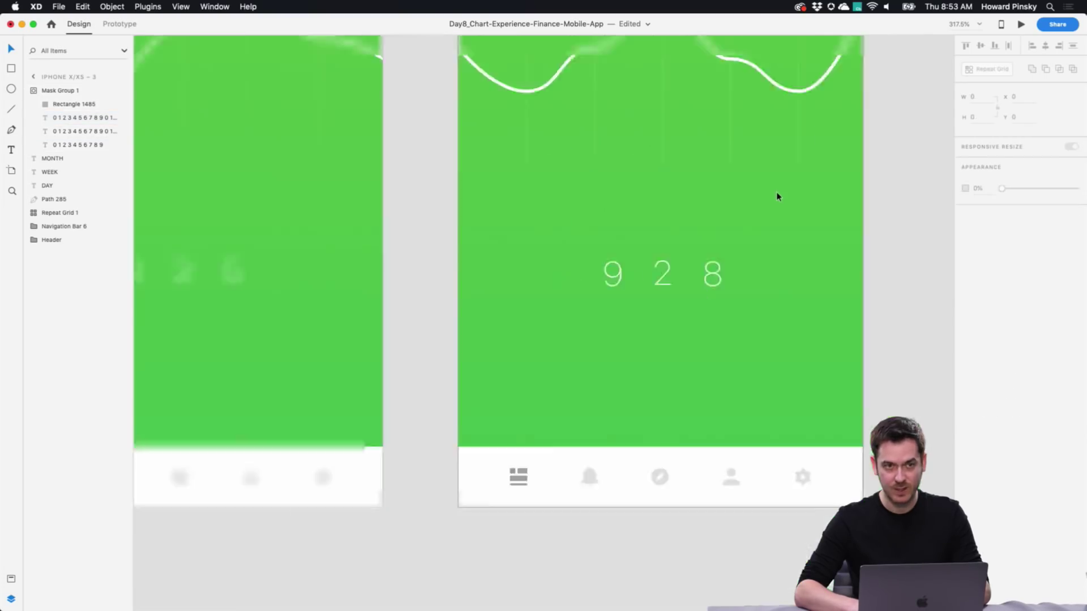
scroll(776, 197, "down", 2)
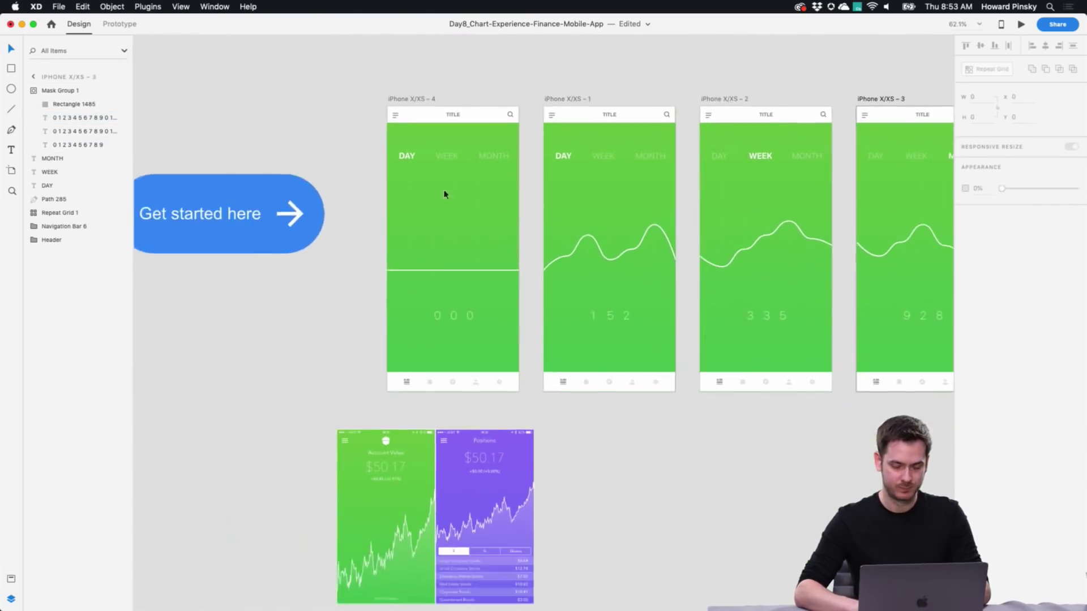
Step: Preview the prototype's opening animation from the flat-line starting artboard and close the preview
left_click(411, 100)
left_click(1021, 24)
scroll(803, 198, "right", 5)
scroll(804, 198, "right", 5)
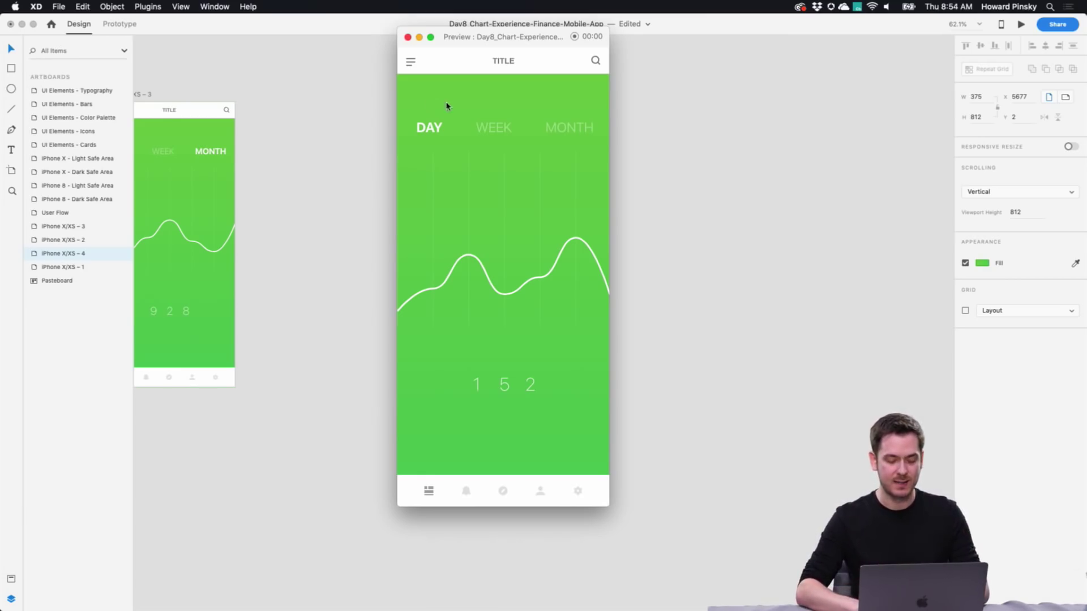
key("super+w")
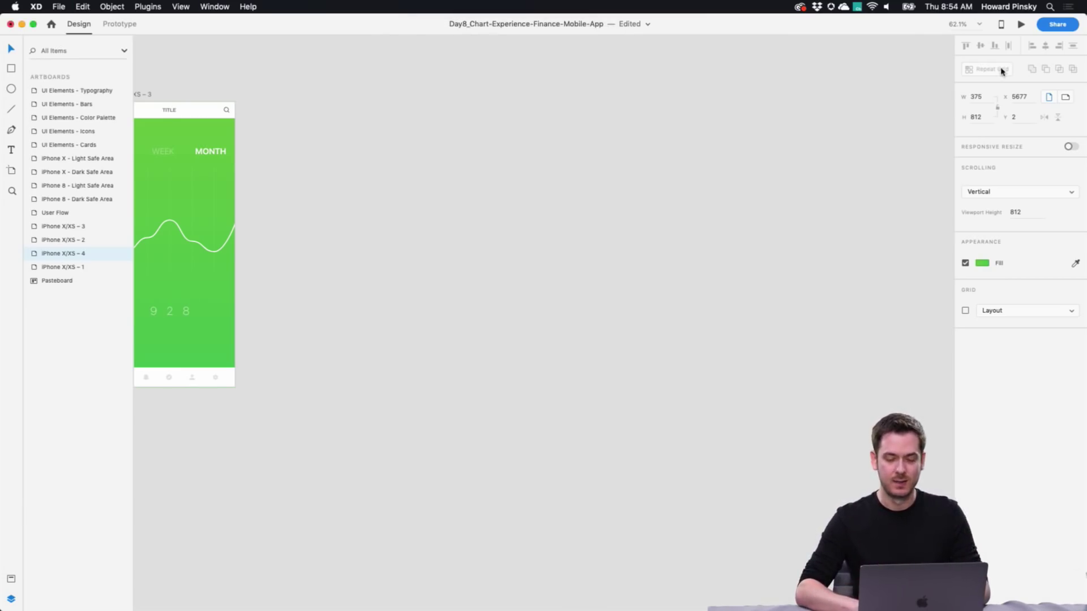
Step: Replay the prototype preview and switch repeatedly between DAY, WEEK and MONTH to check the graph and counter animations
left_click(1020, 26)
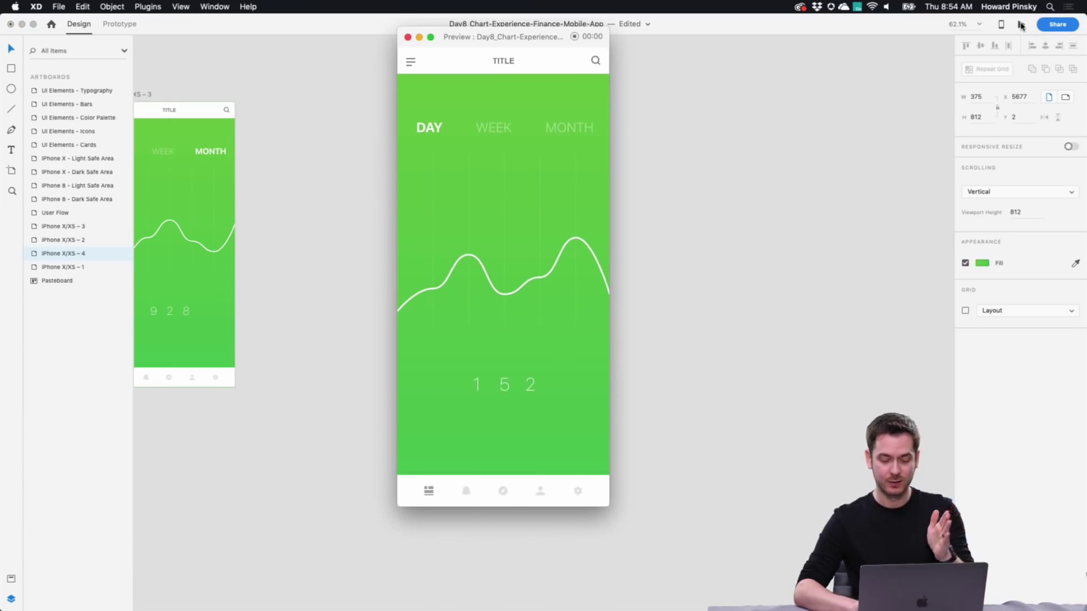
left_click(491, 125)
left_click(574, 129)
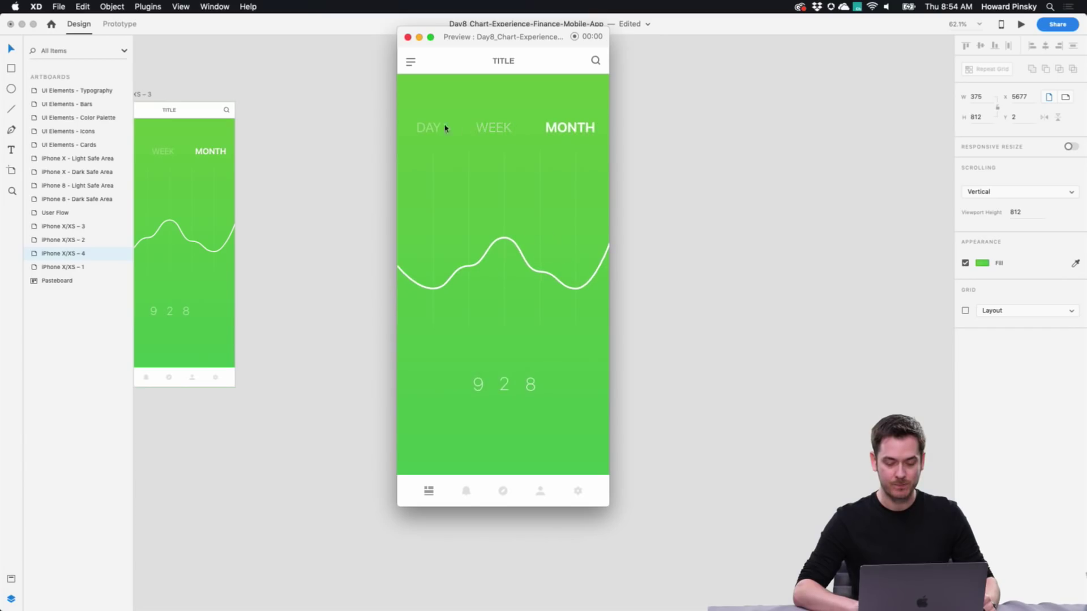
left_click(425, 127)
left_click(501, 127)
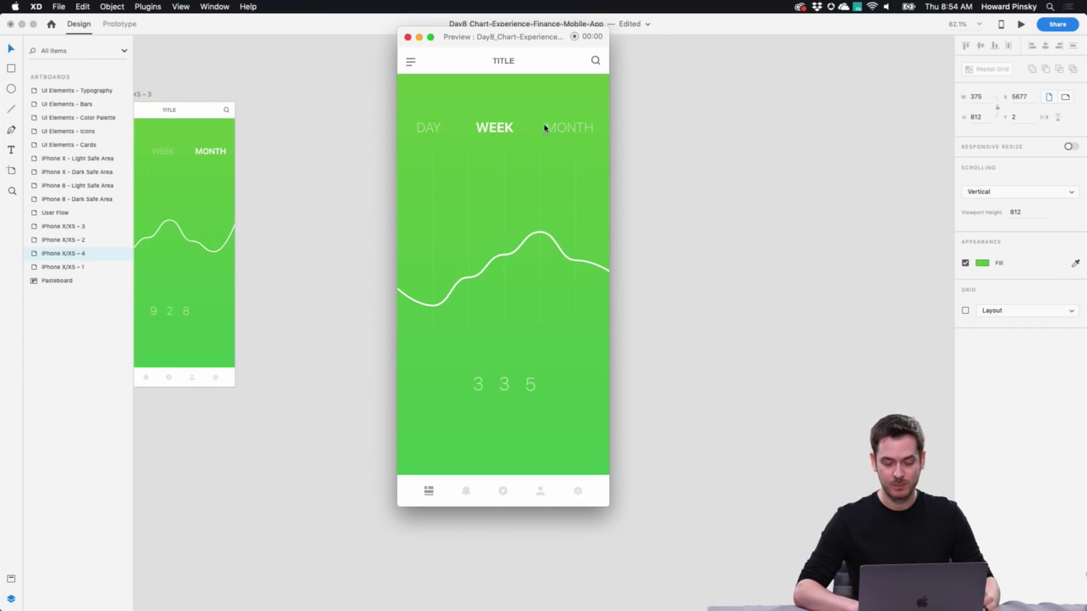
left_click(563, 128)
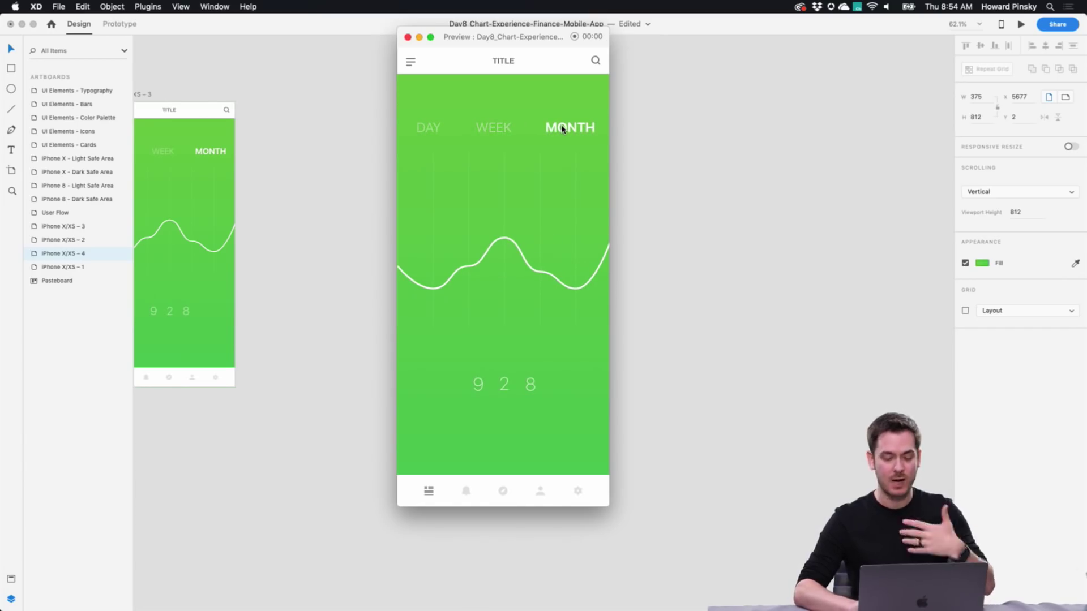
left_click(437, 126)
left_click(497, 127)
left_click(560, 134)
left_click(436, 127)
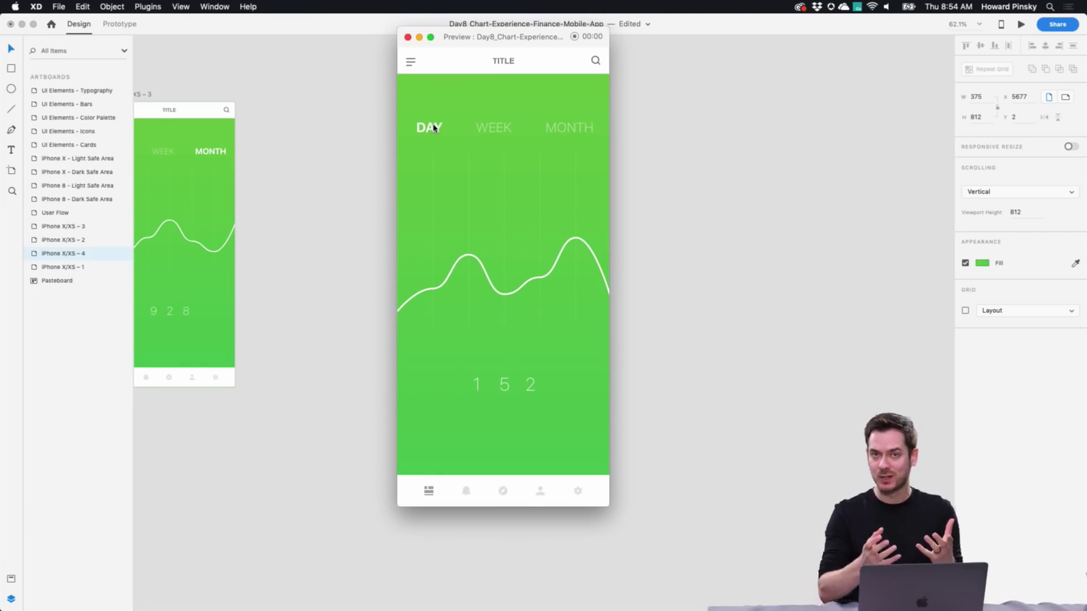